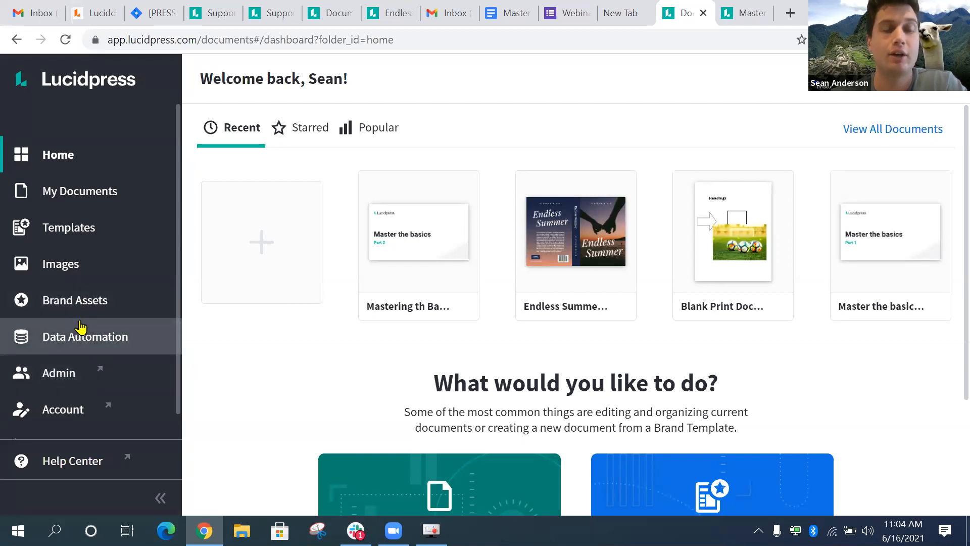
- Browse the dashboard, then switch to the Templates page listing brand templates
scroll(79, 326, "down", 1)
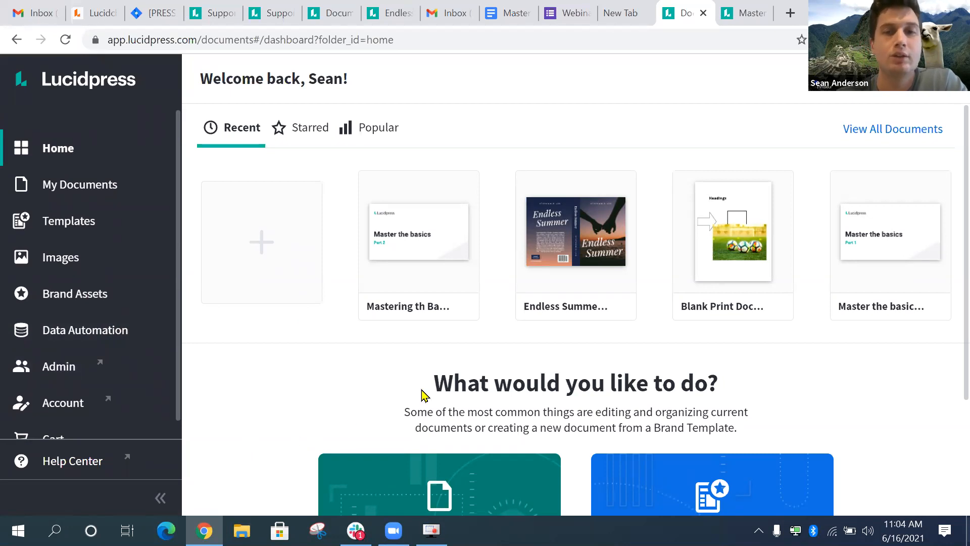
scroll(423, 395, "down", 1)
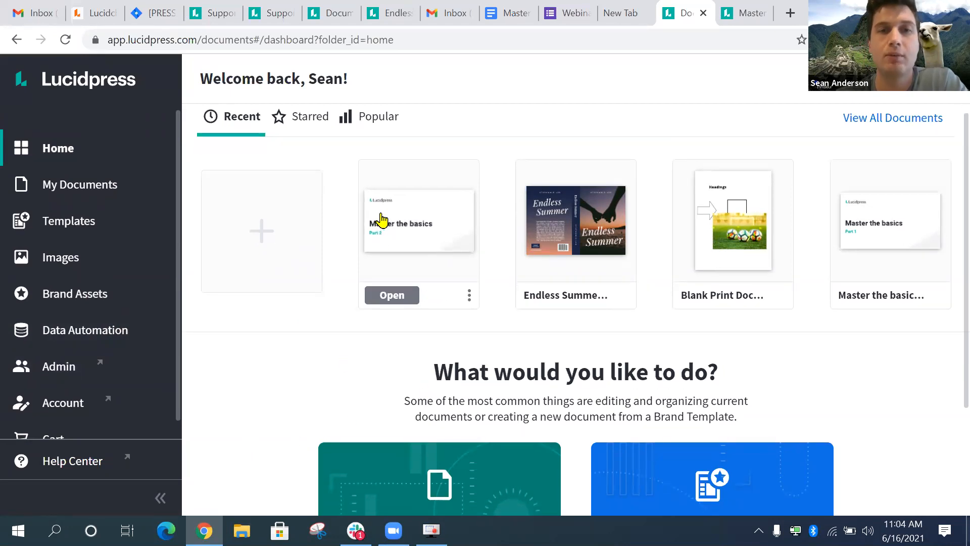
scroll(379, 349, "up", 1)
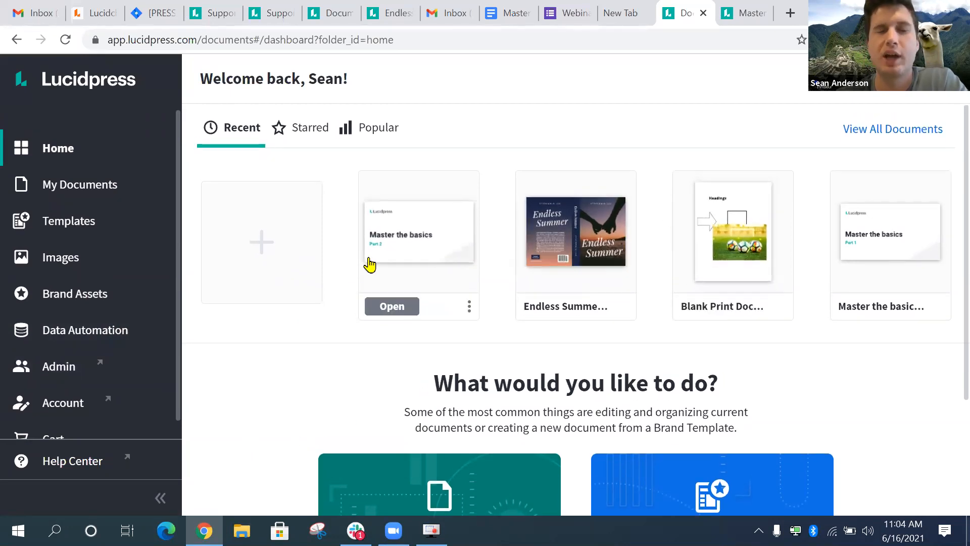
scroll(414, 311, "down", 1)
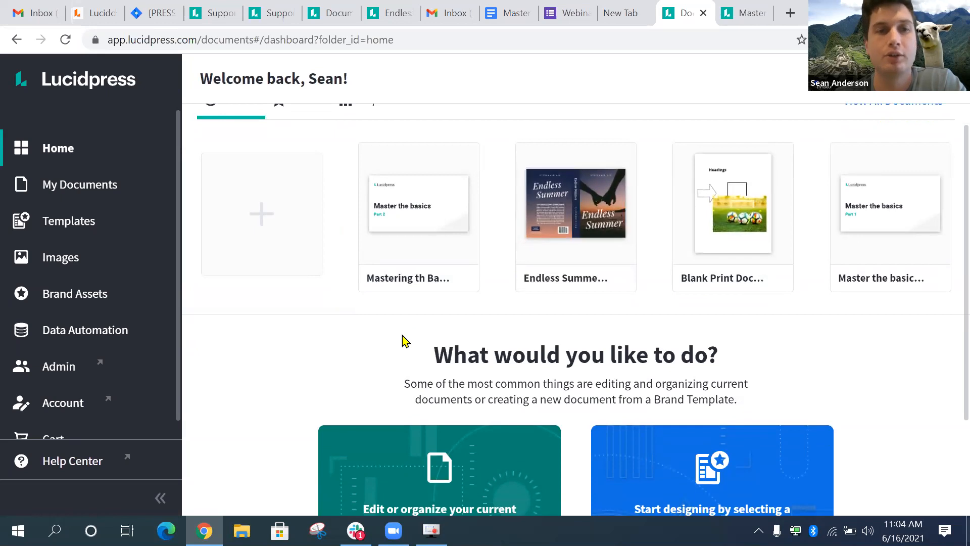
scroll(404, 340, "down", 1)
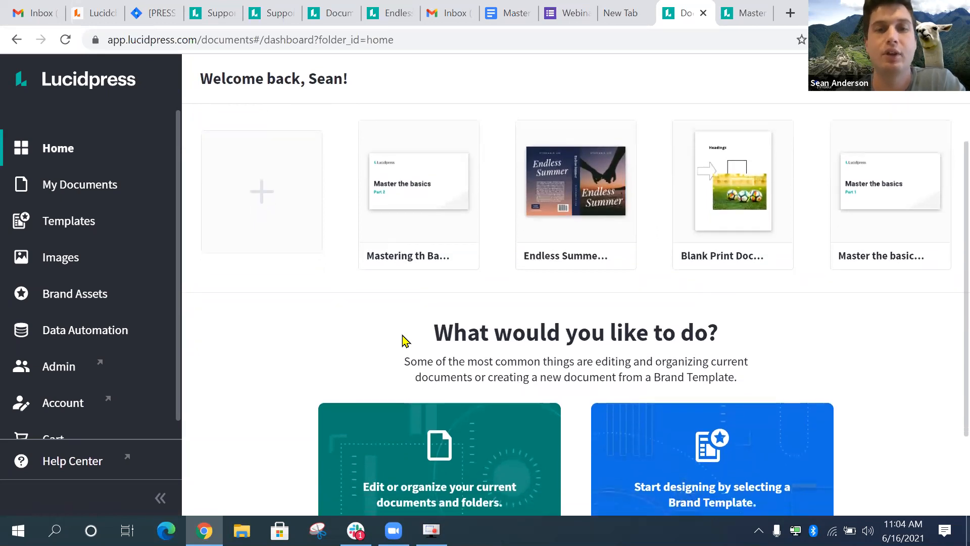
scroll(404, 340, "up", 1)
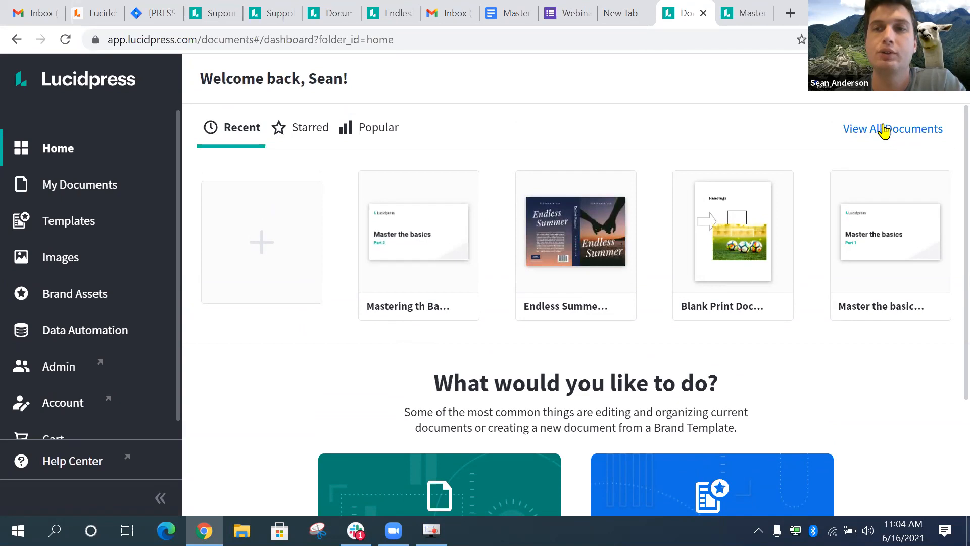
scroll(771, 270, "down", 3)
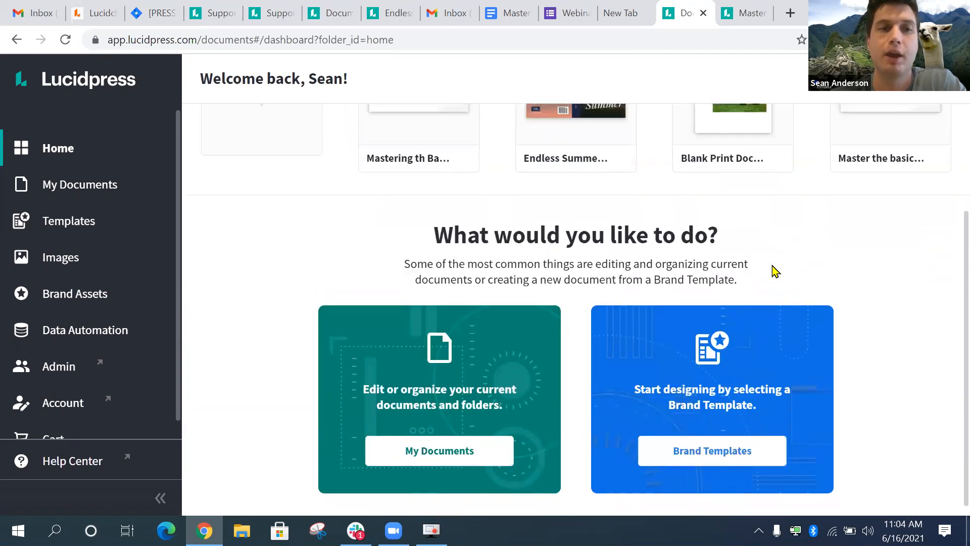
scroll(772, 271, "up", 3)
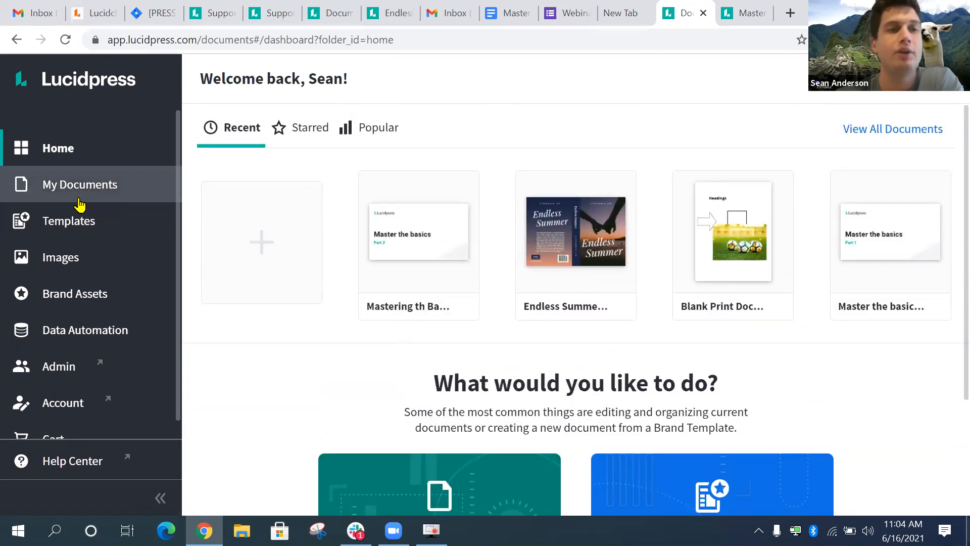
left_click(81, 223)
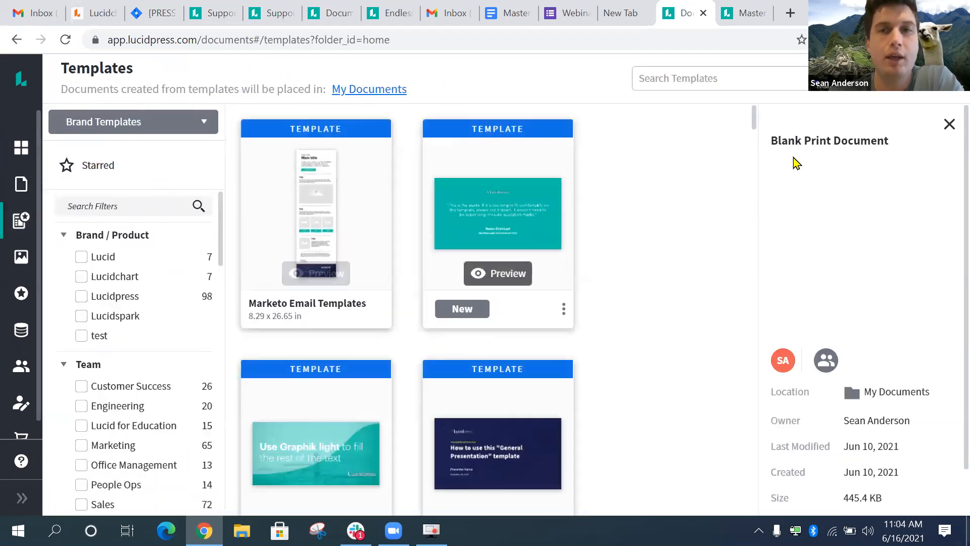
- Close the Blank Print Document details panel and show the template collection choices
left_click(949, 125)
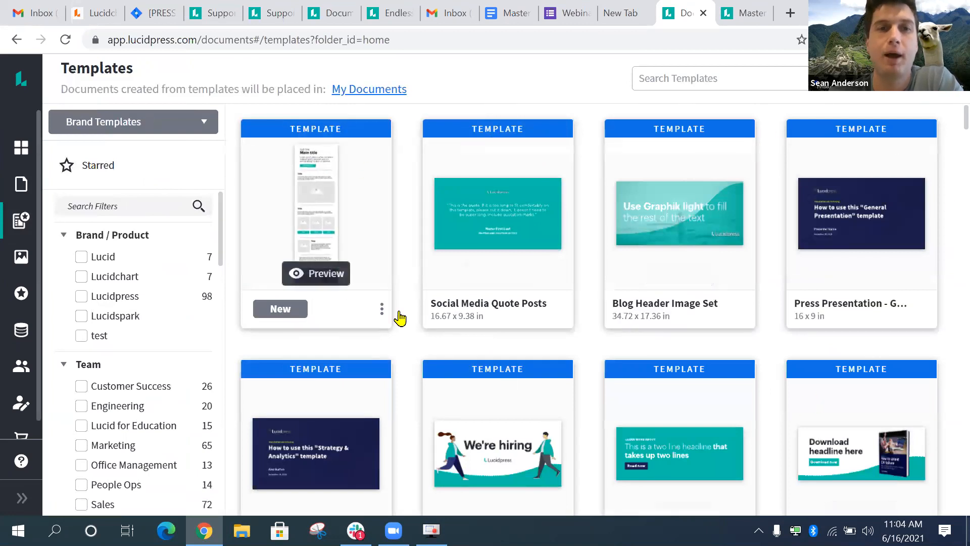
scroll(578, 349, "down", 3)
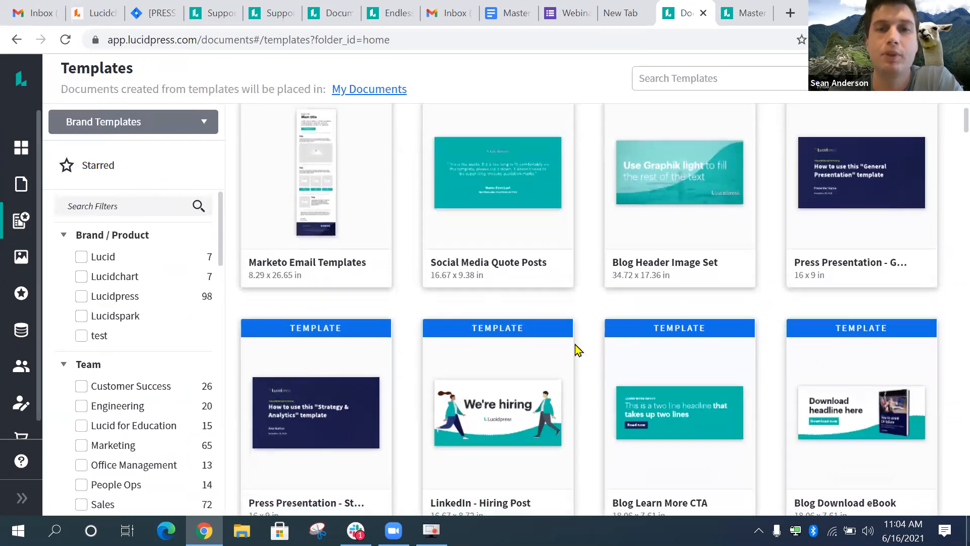
scroll(585, 254, "up", 3)
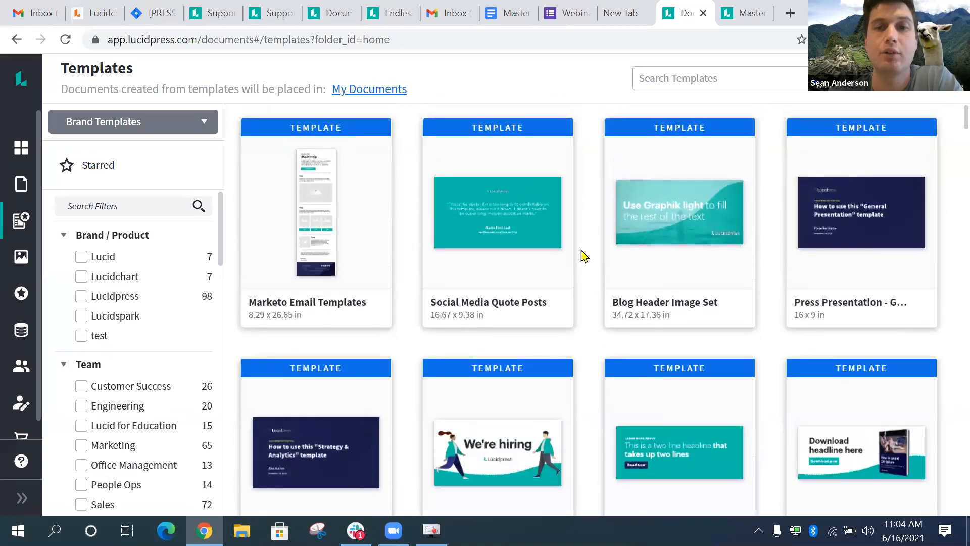
scroll(600, 261, "down", 1)
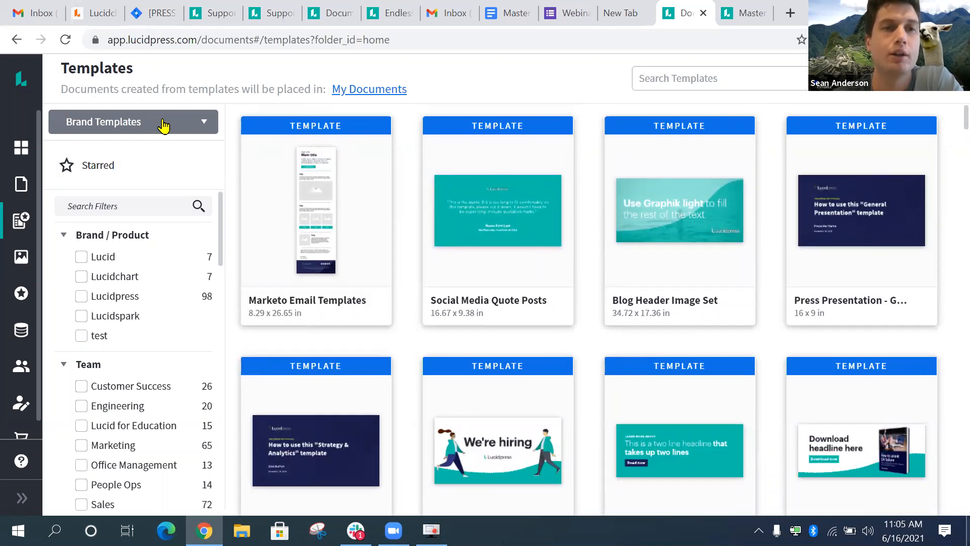
left_click(202, 123)
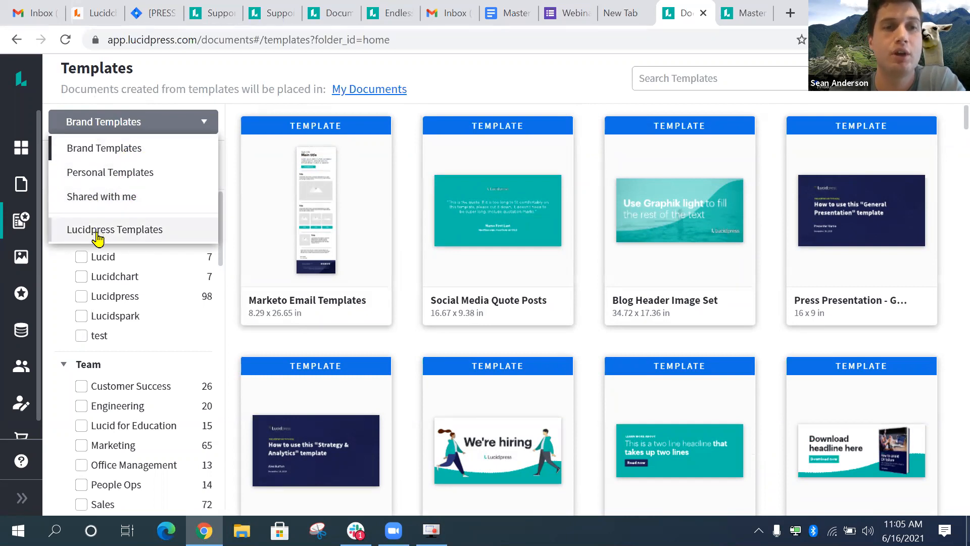
- Look through Personal Templates and Shared with me, then settle on Lucidpress Templates
left_click(141, 176)
left_click(180, 124)
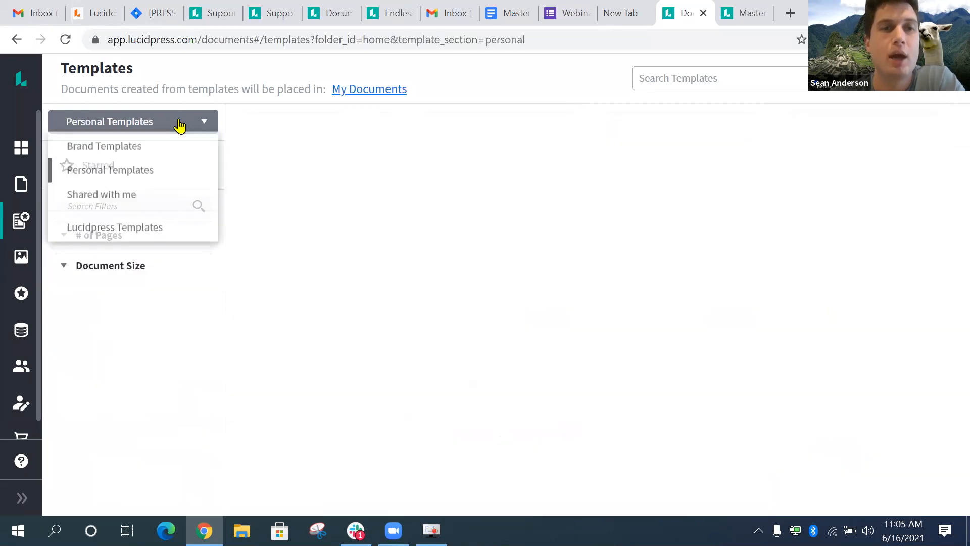
left_click(145, 195)
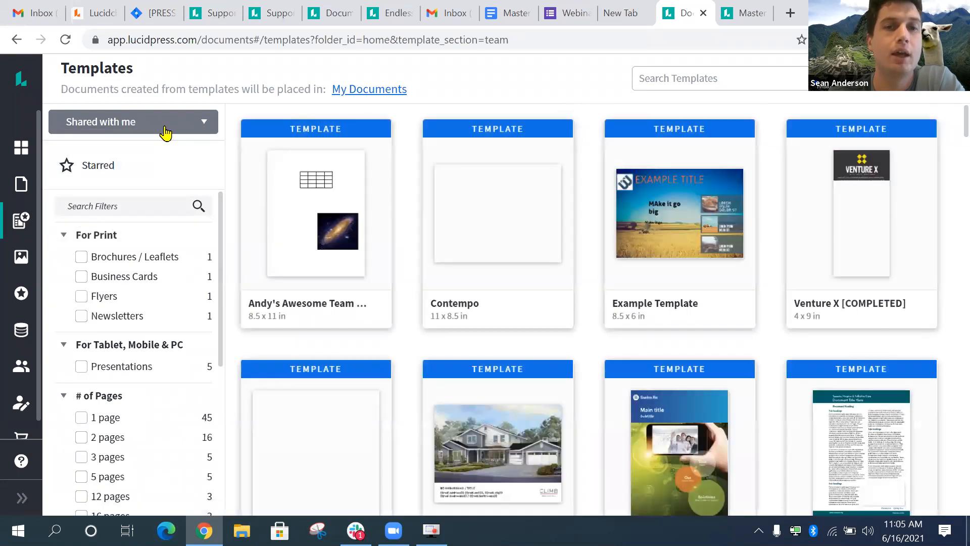
left_click(174, 126)
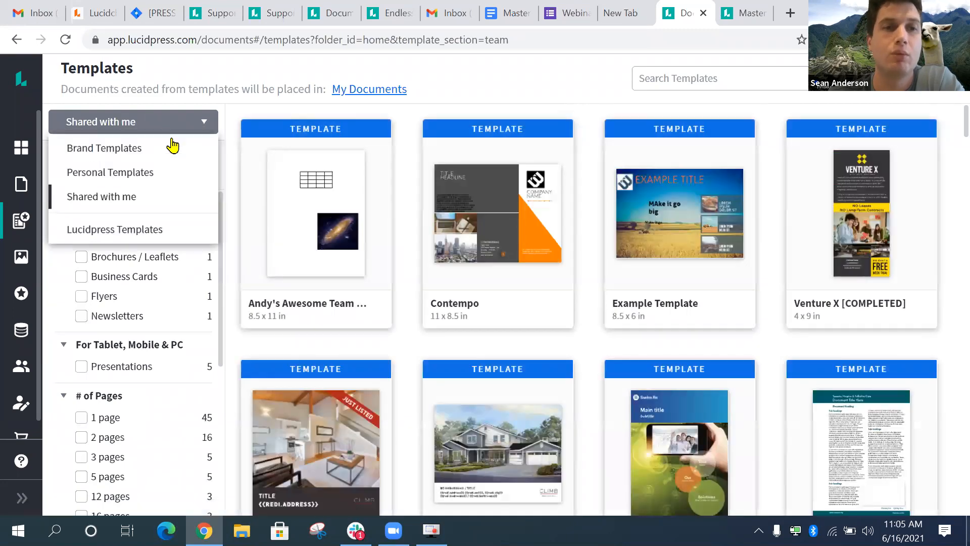
left_click(155, 229)
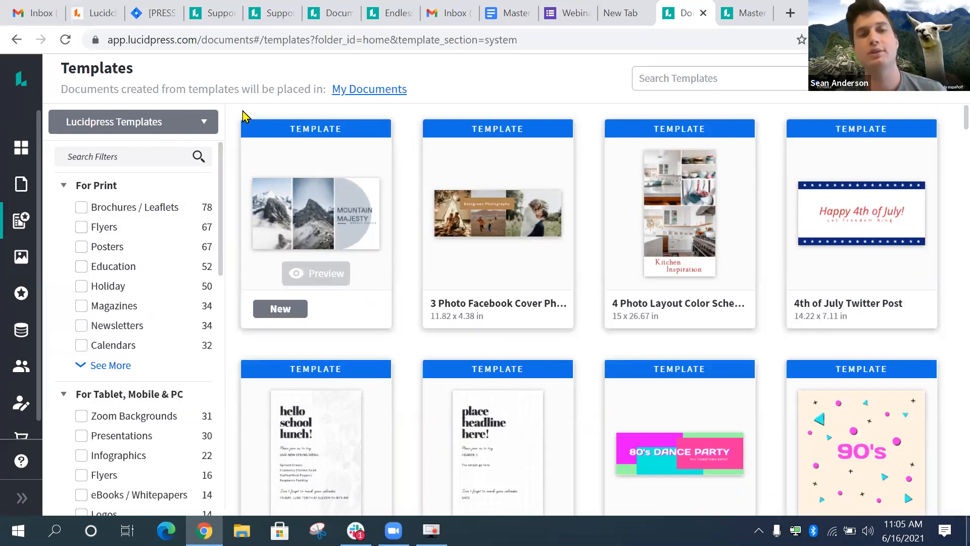
left_click(214, 122)
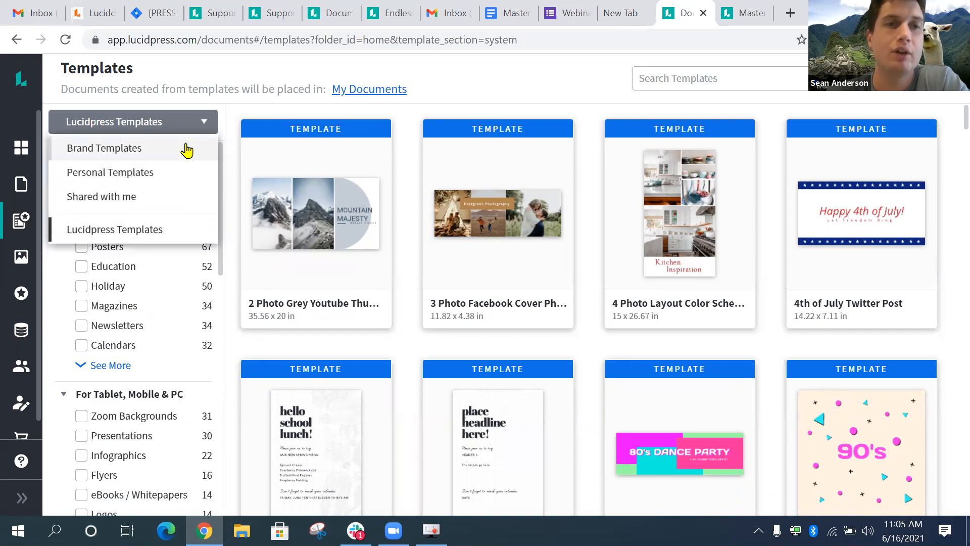
left_click(228, 123)
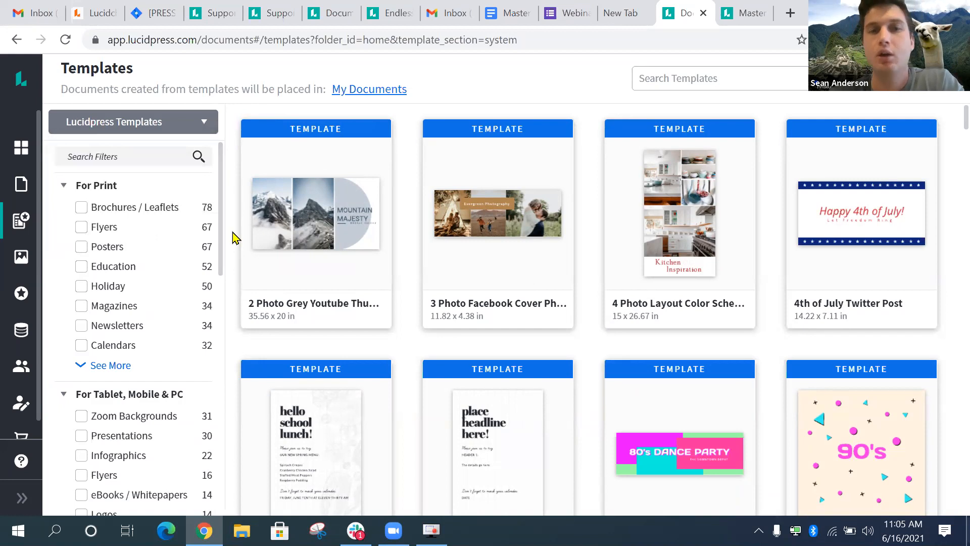
scroll(232, 238, "down", 1)
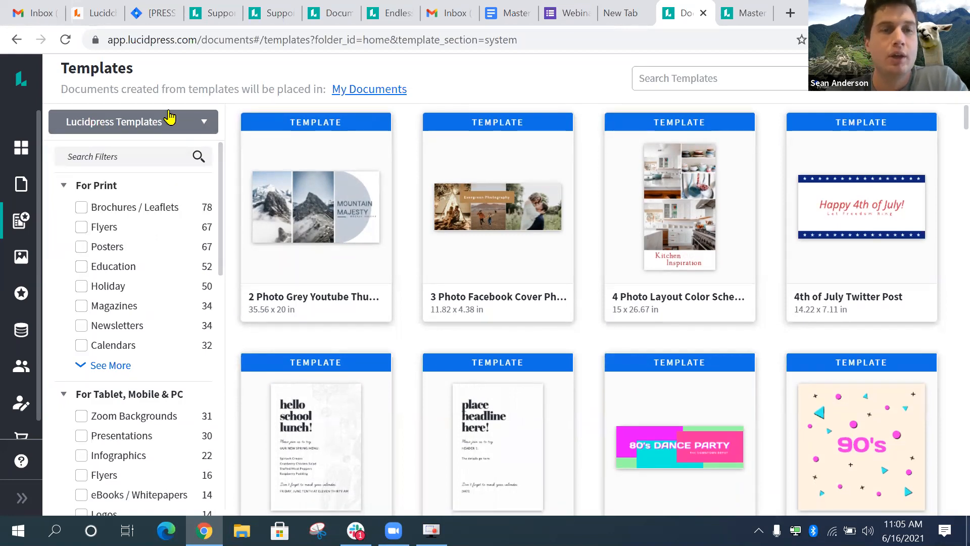
scroll(156, 333, "down", 1)
scroll(156, 310, "up", 1)
scroll(130, 210, "down", 2)
scroll(129, 211, "up", 2)
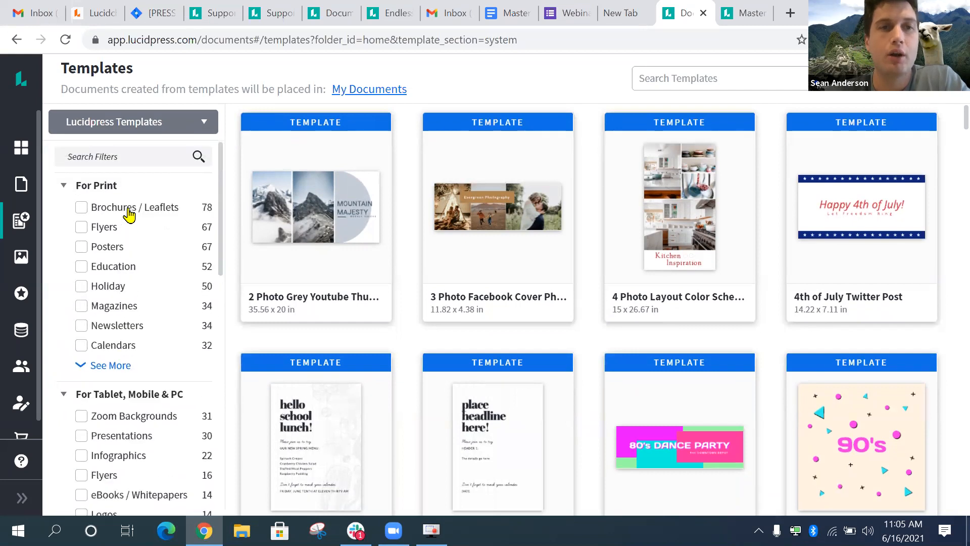
scroll(116, 222, "down", 2)
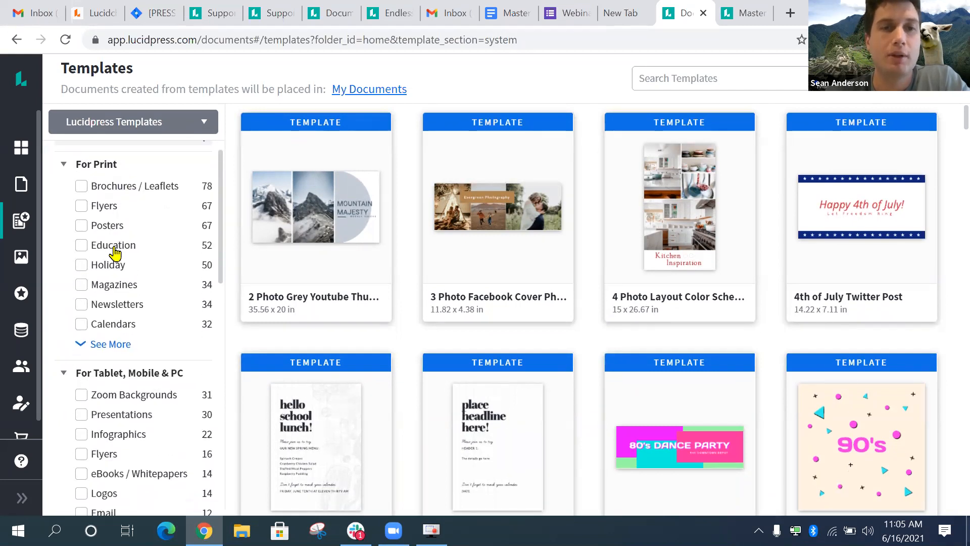
scroll(192, 350, "up", 1)
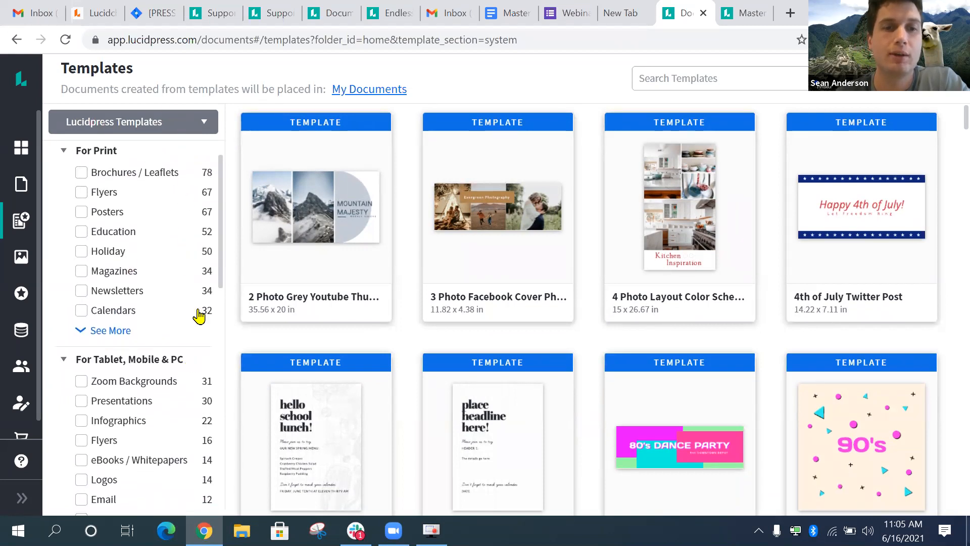
scroll(199, 314, "down", 9)
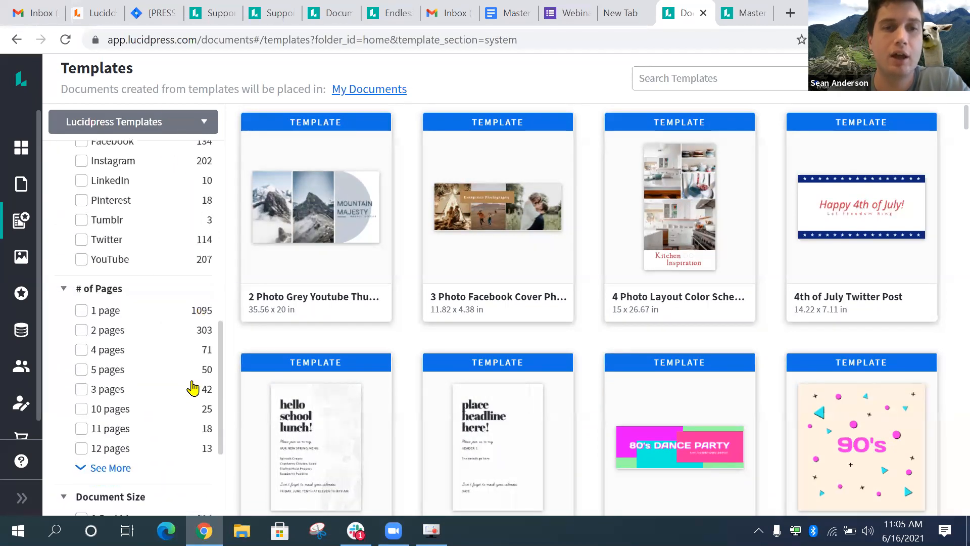
scroll(192, 388, "down", 5)
scroll(192, 388, "up", 12)
scroll(194, 386, "up", 12)
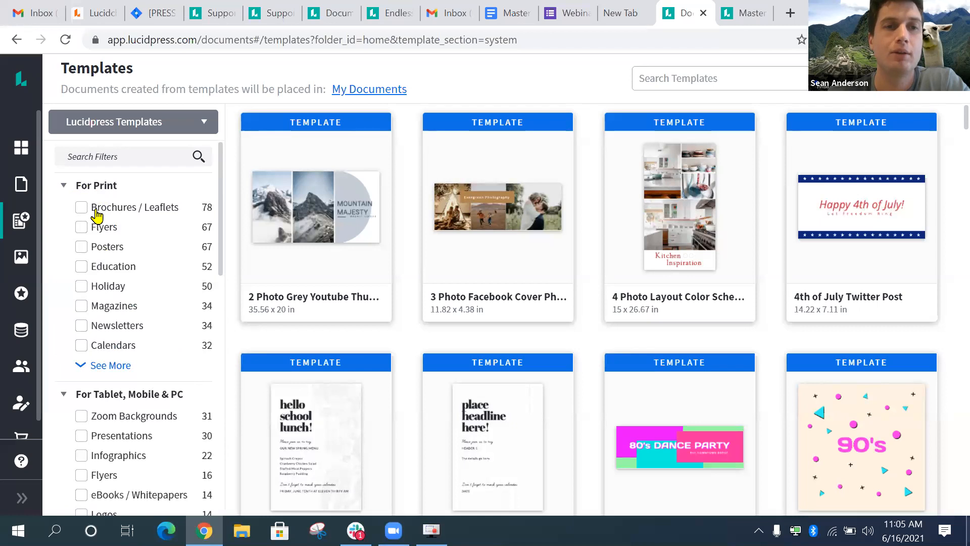
scroll(119, 197, "down", 3)
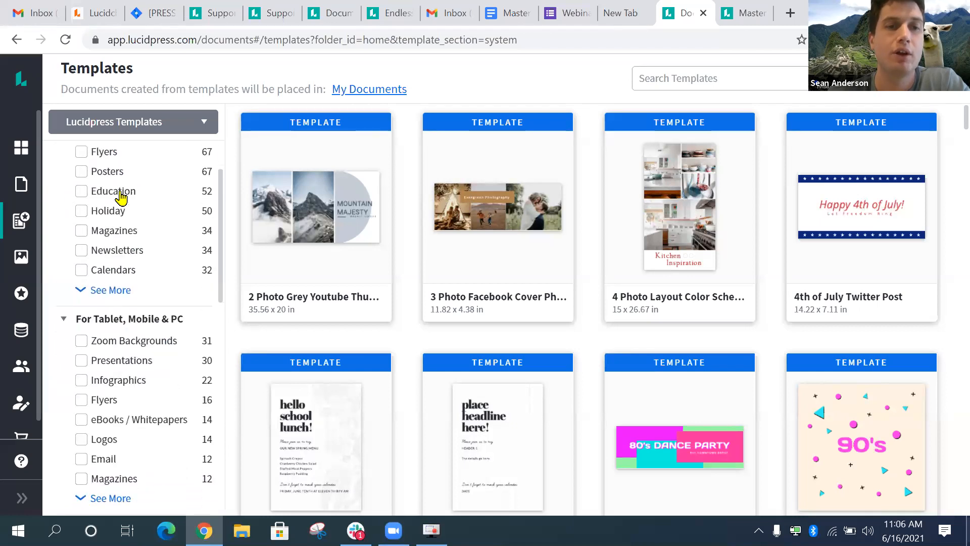
scroll(177, 270, "down", 4)
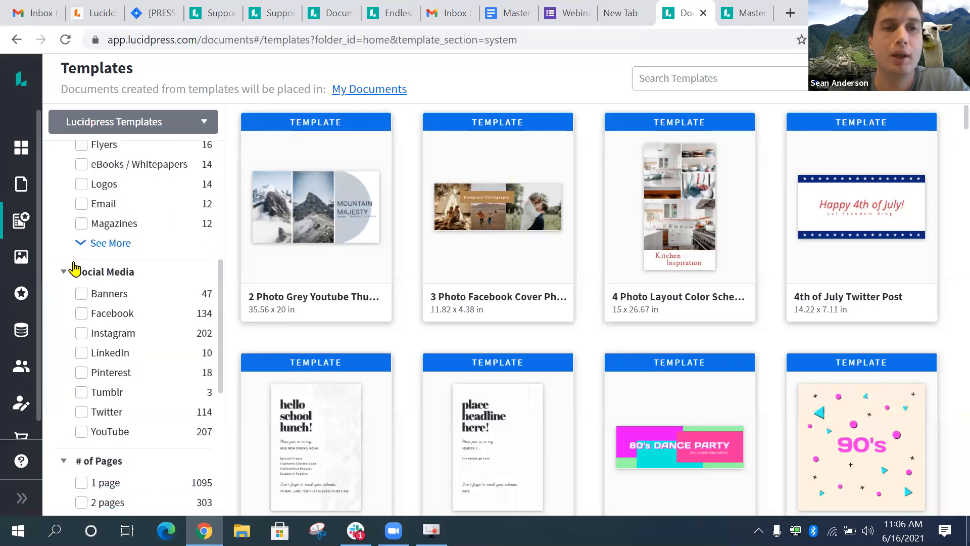
scroll(126, 288, "down", 2)
scroll(127, 288, "down", 2)
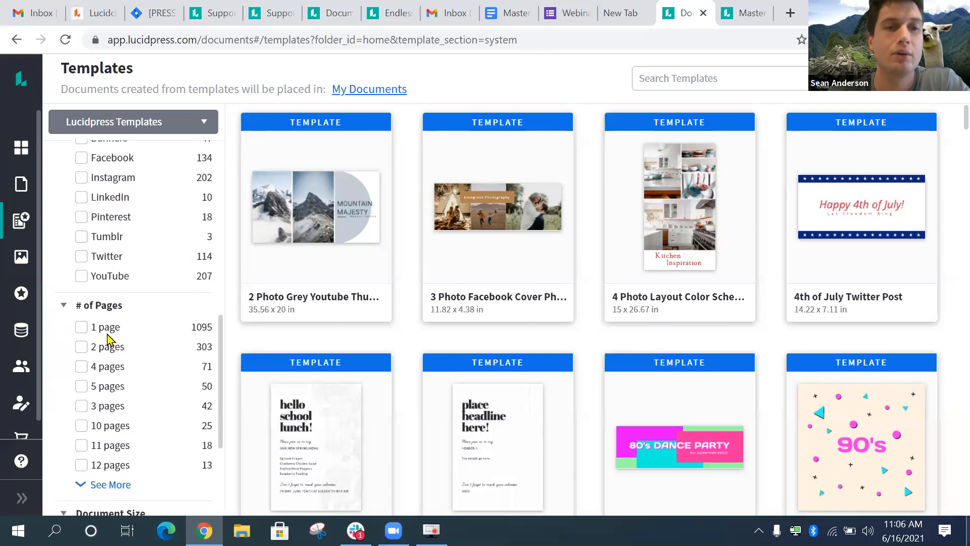
scroll(126, 341, "down", 3)
scroll(124, 253, "up", 1)
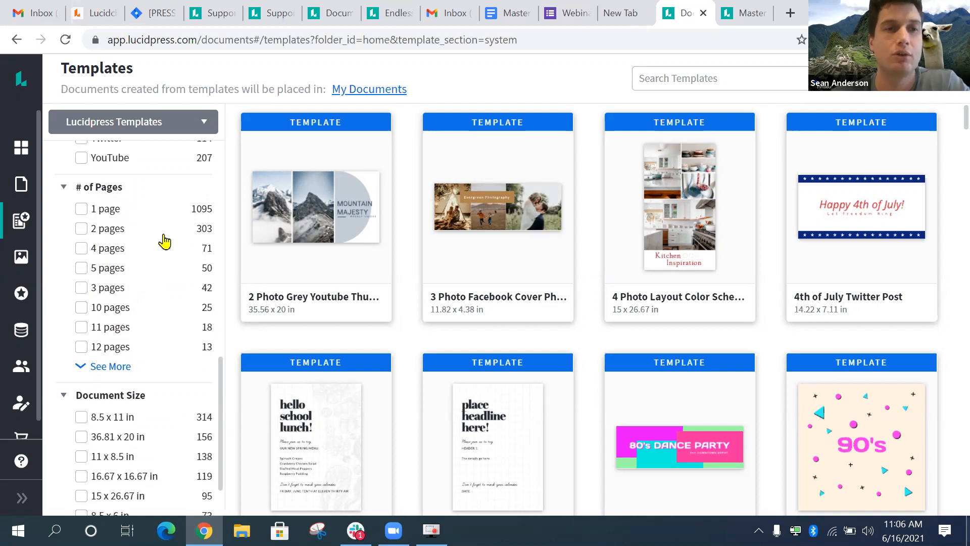
scroll(133, 364, "down", 1)
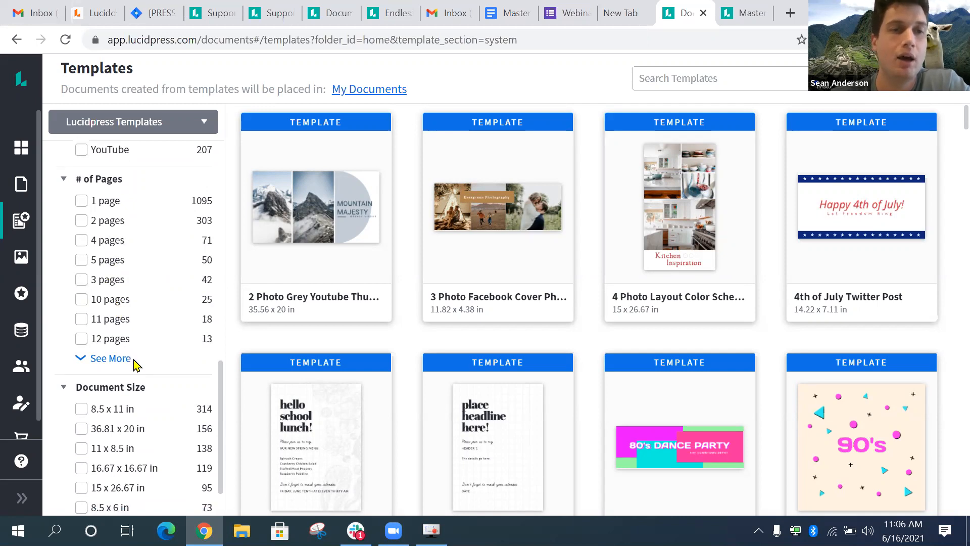
scroll(126, 347, "down", 1)
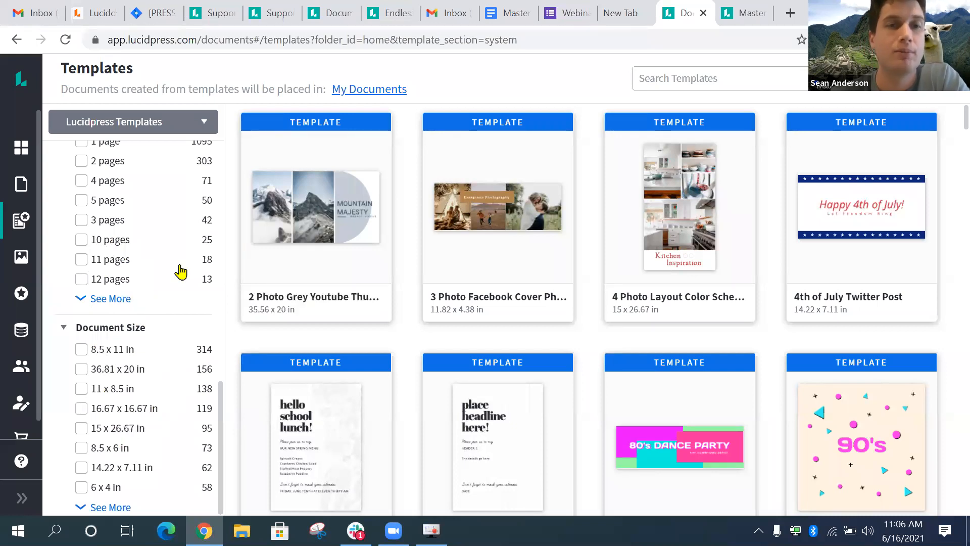
scroll(180, 271, "up", 6)
scroll(181, 272, "up", 8)
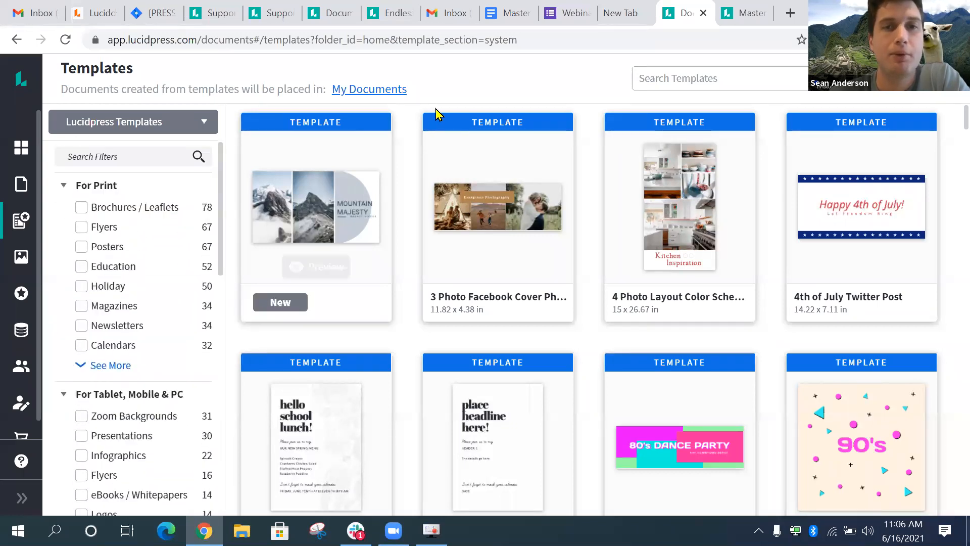
left_click(664, 80)
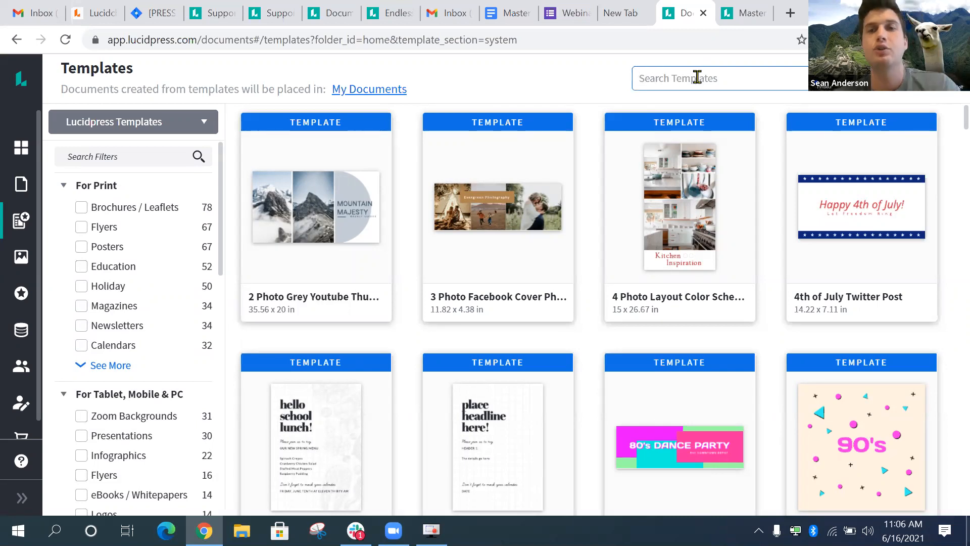
- Search templates for 'summer' and preview the Endless Summer Book Cover
type("summer")
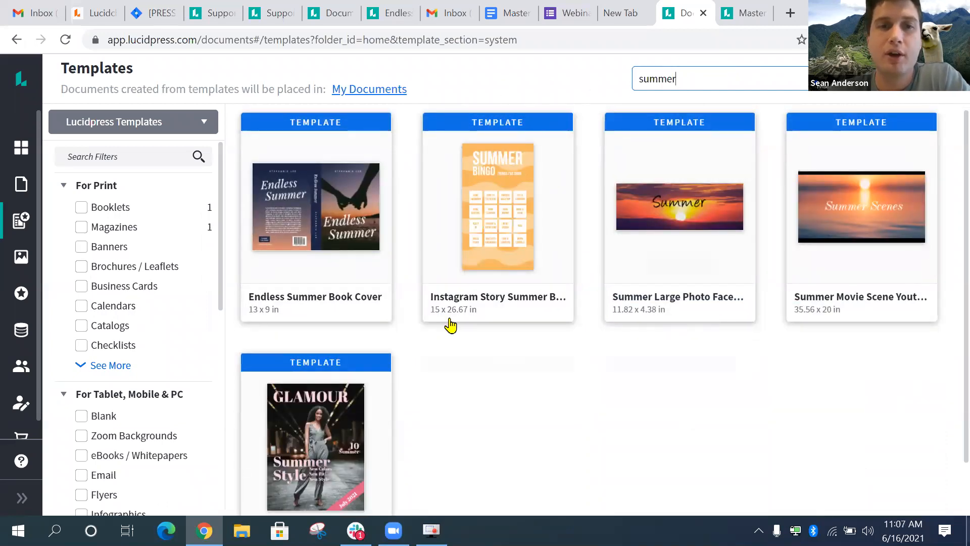
scroll(467, 403, "down", 1)
scroll(514, 373, "up", 1)
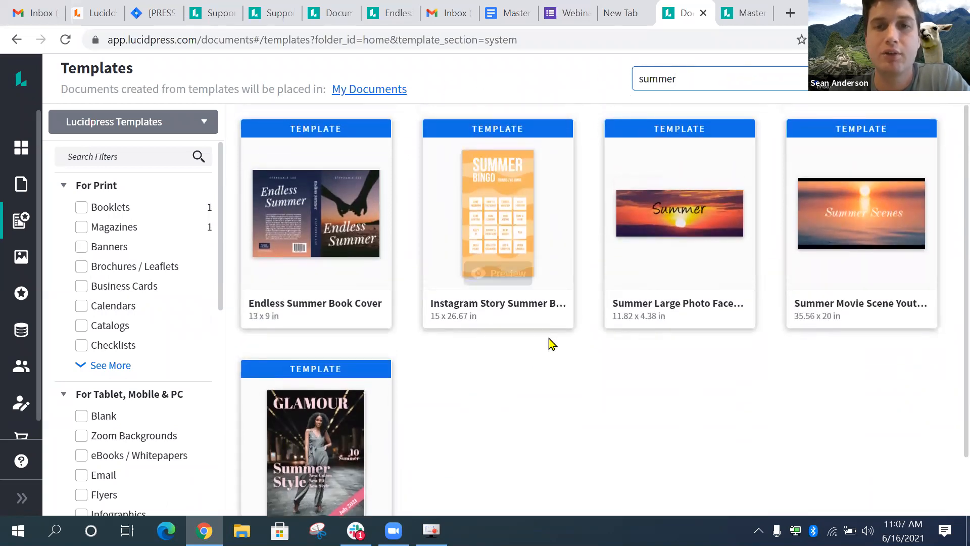
scroll(518, 347, "down", 1)
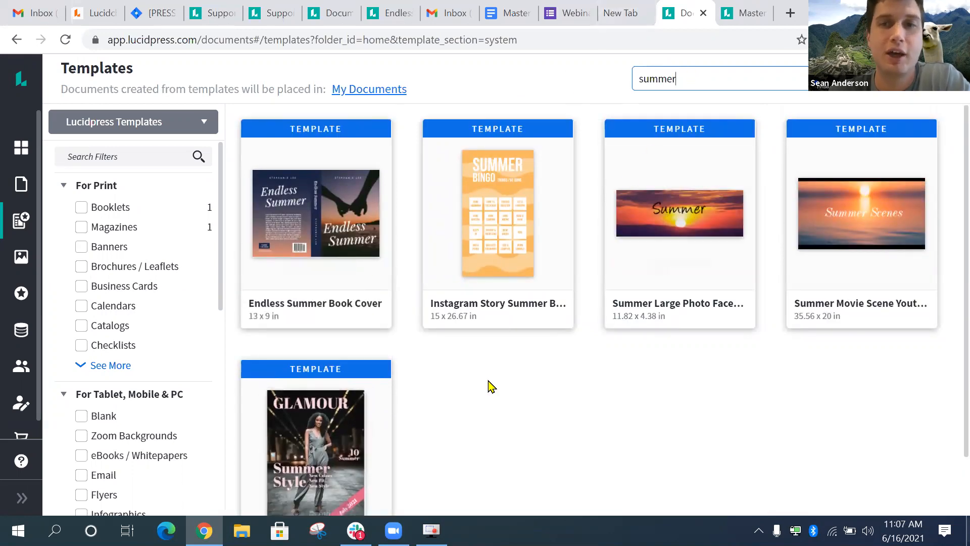
scroll(510, 373, "down", 1)
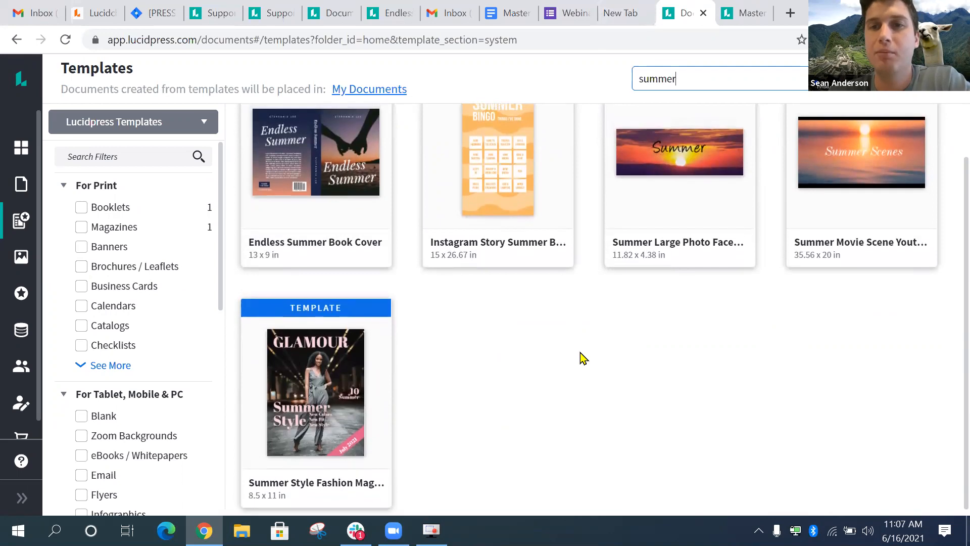
scroll(581, 357, "up", 1)
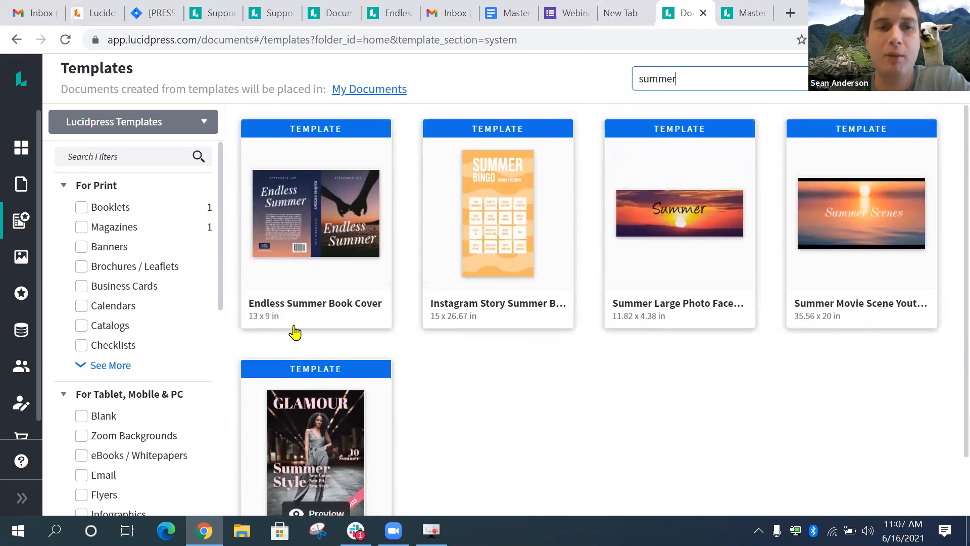
mouse_move(295, 309)
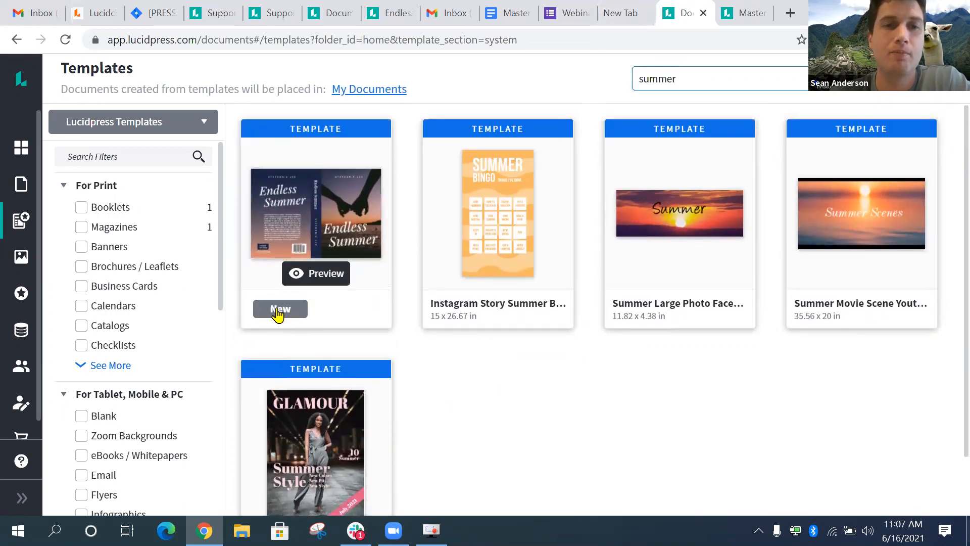
left_click(324, 277)
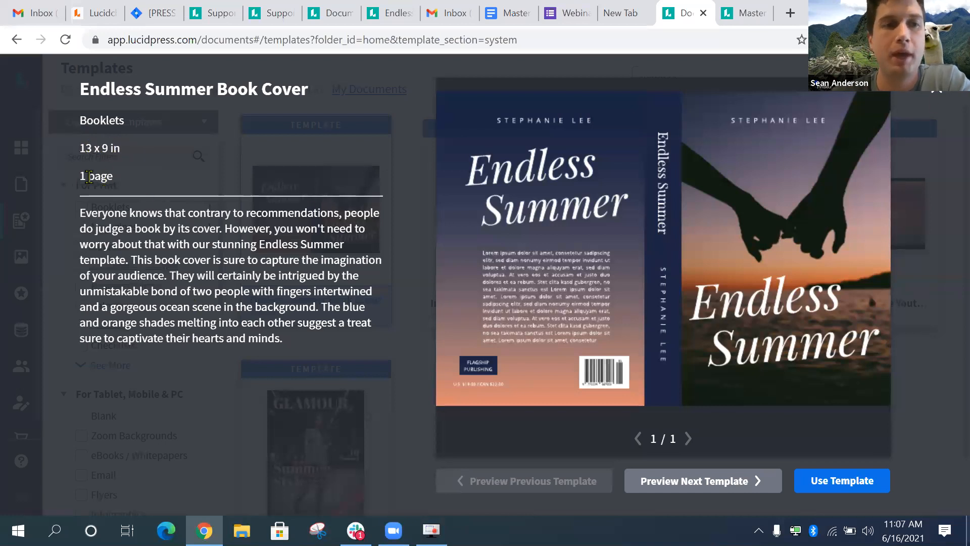
- Close the preview and start a new document from the Endless Summer Book Cover
left_click(942, 98)
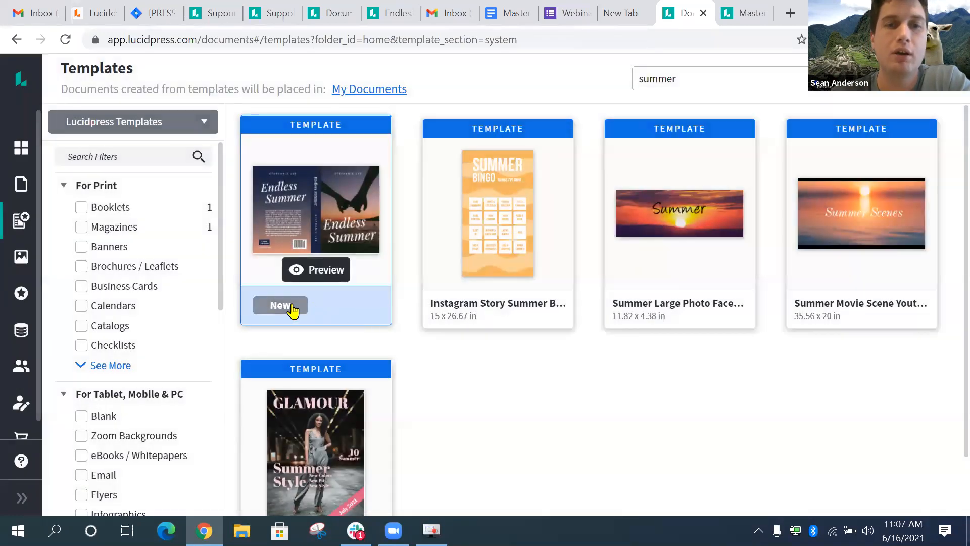
left_click(293, 309)
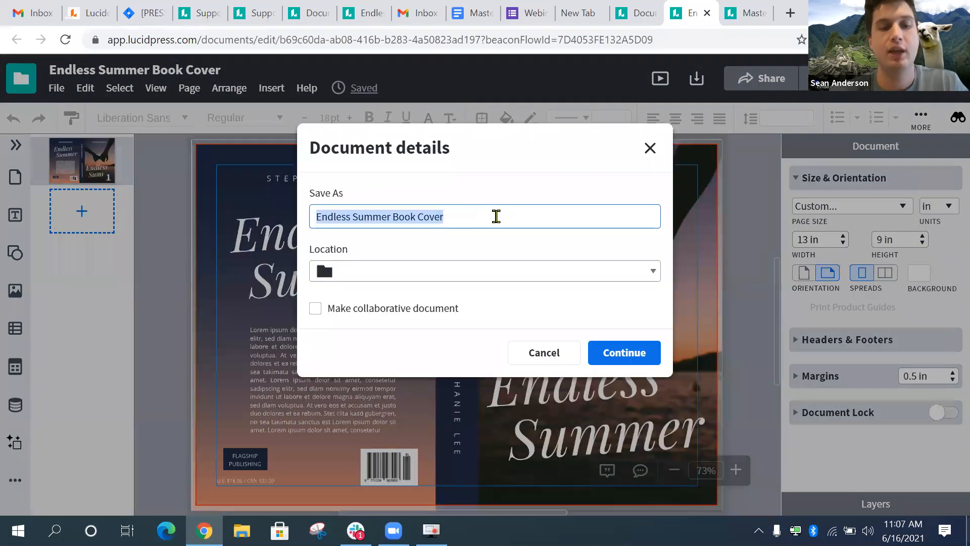
- Save the new document as 'Webinar Pt 2' in My Documents
type("Webinar Pt 2")
left_click(398, 269)
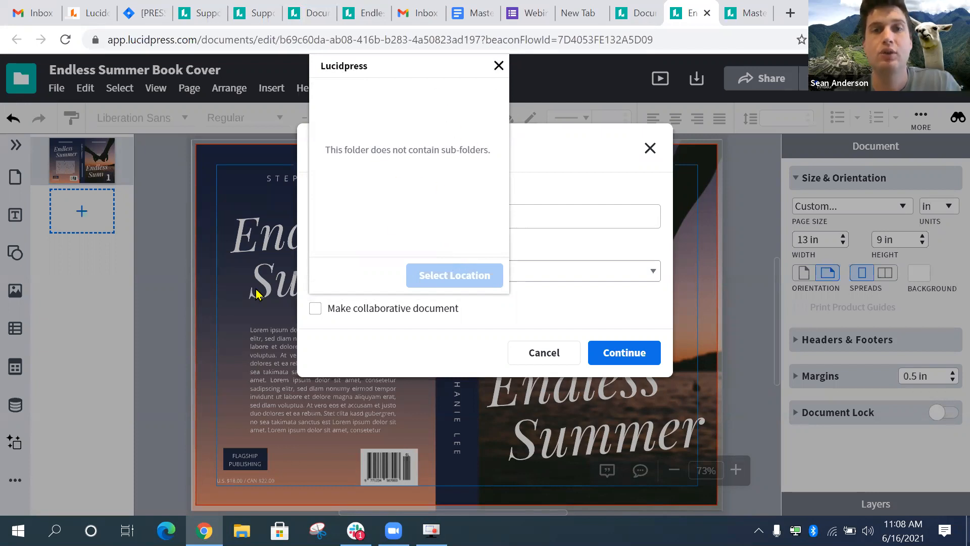
left_click(499, 66)
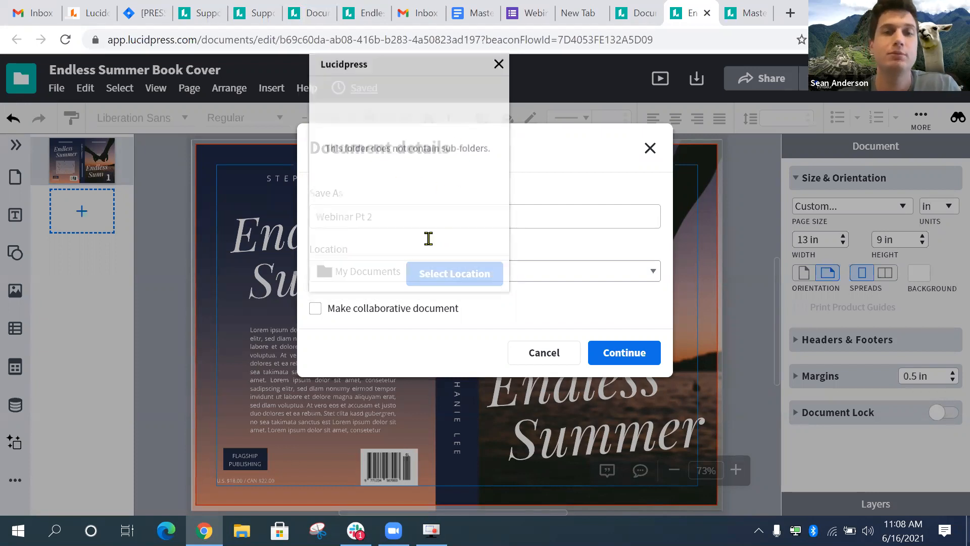
left_click(376, 284)
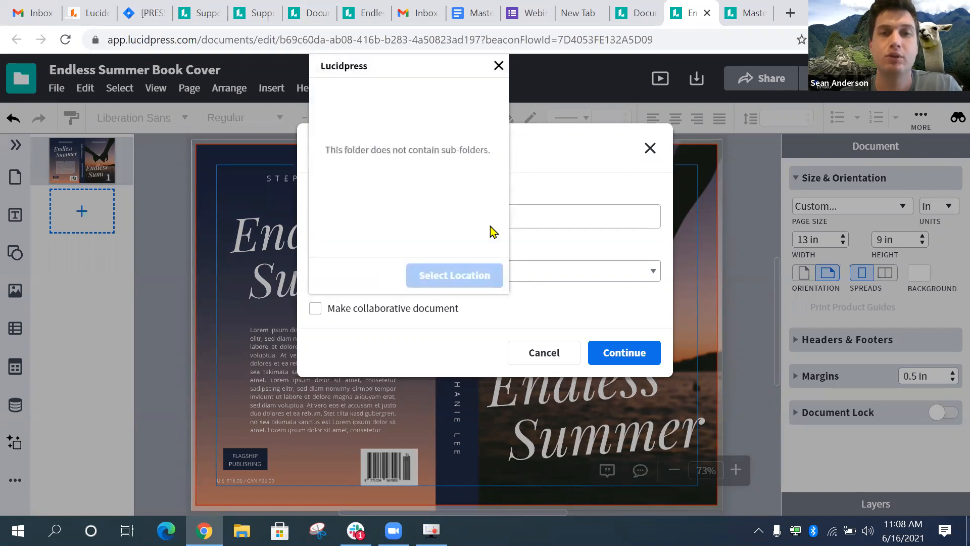
left_click(499, 66)
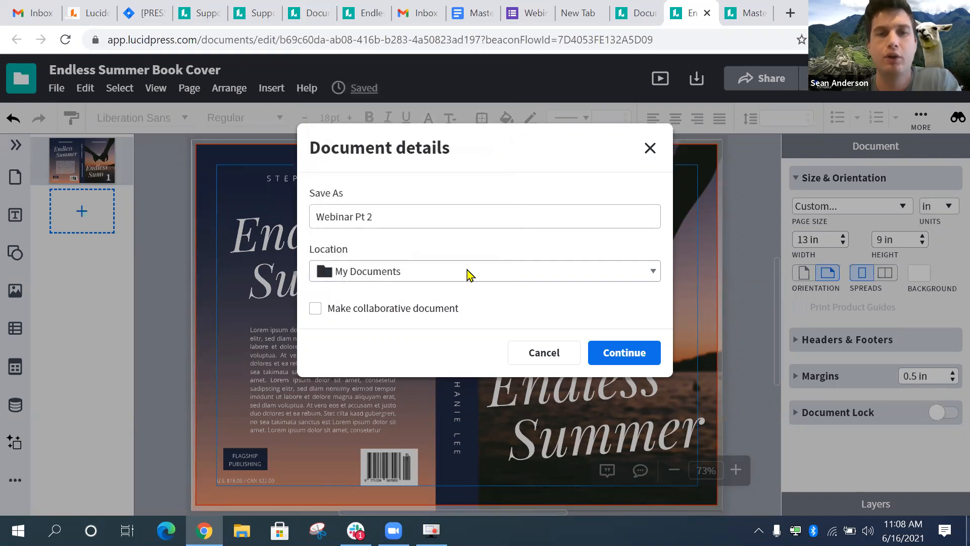
left_click(621, 353)
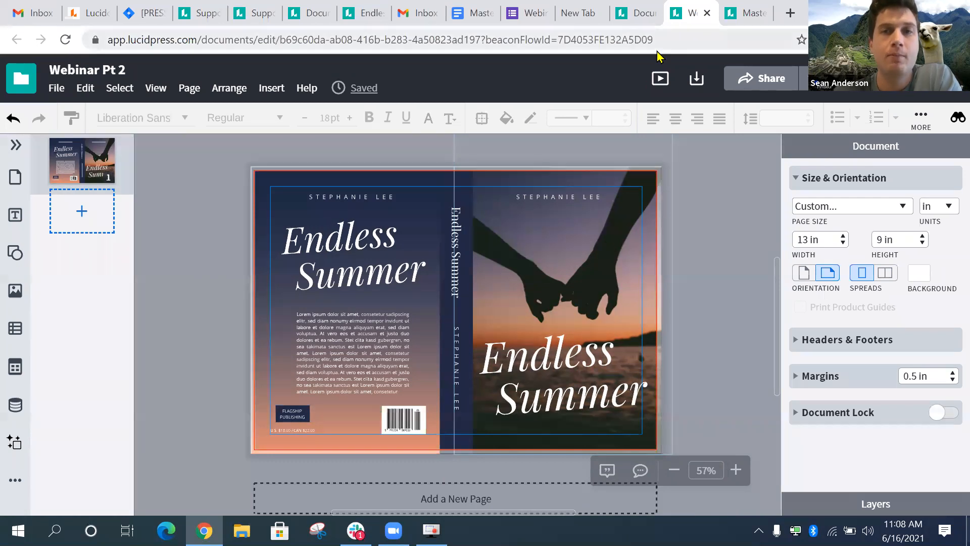
left_click(639, 18)
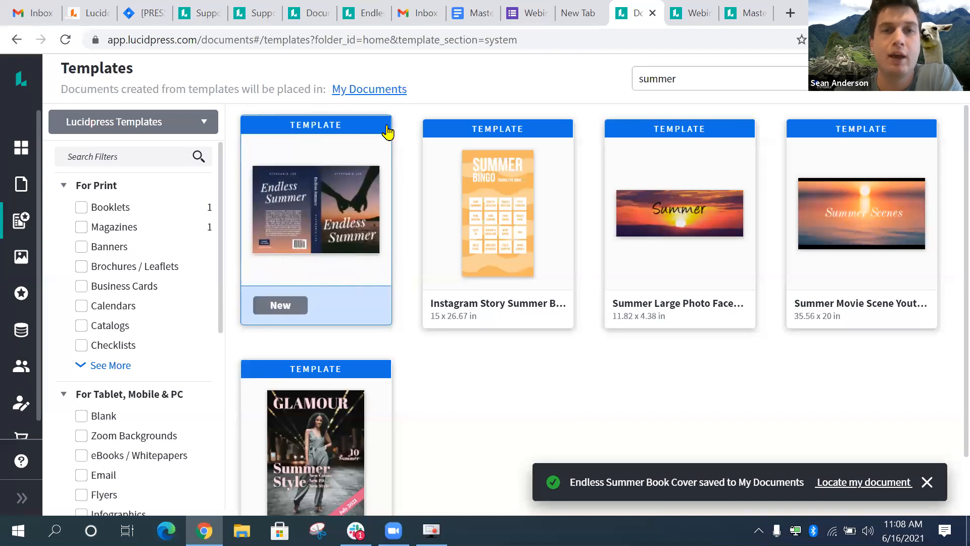
- Check the saved notification on the Templates page, then return to the Webinar Pt 2 editor
mouse_move(392, 201)
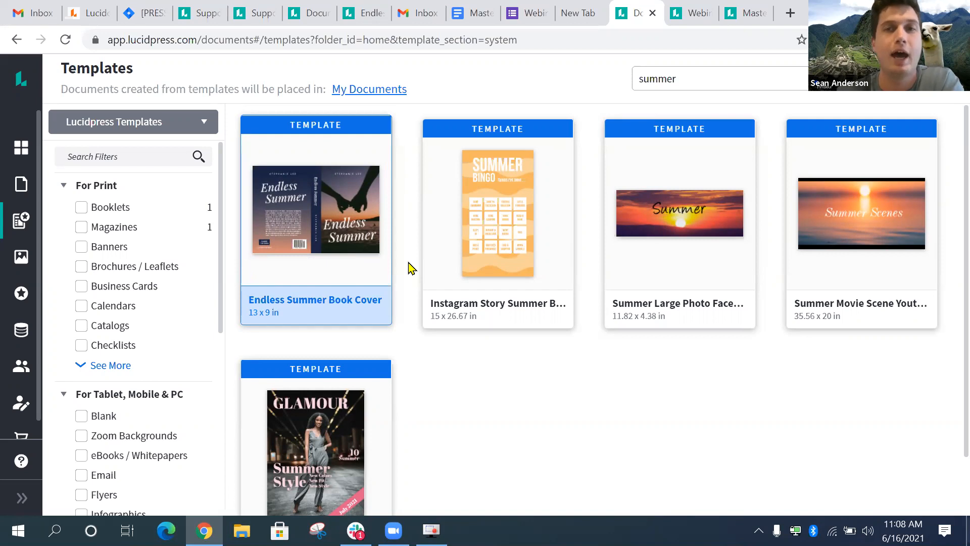
mouse_move(517, 188)
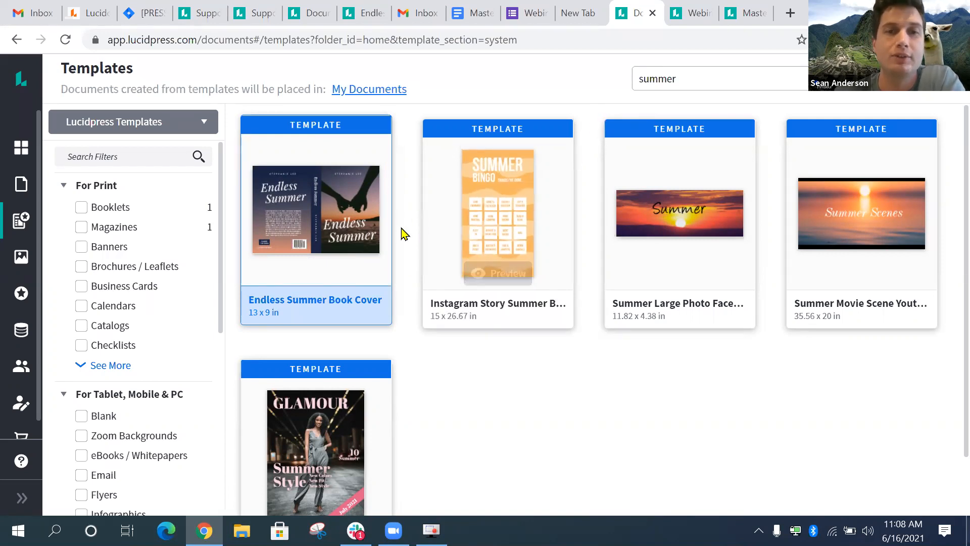
key("ctrl+Tab")
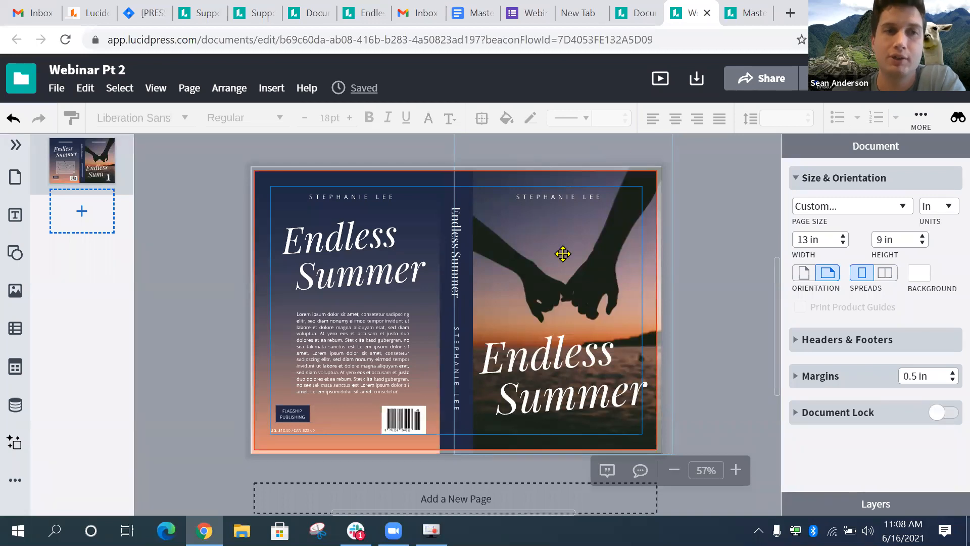
- Adjust the canvas view and bring up the My Images panel beside the cover
scroll(738, 253, "down", 2)
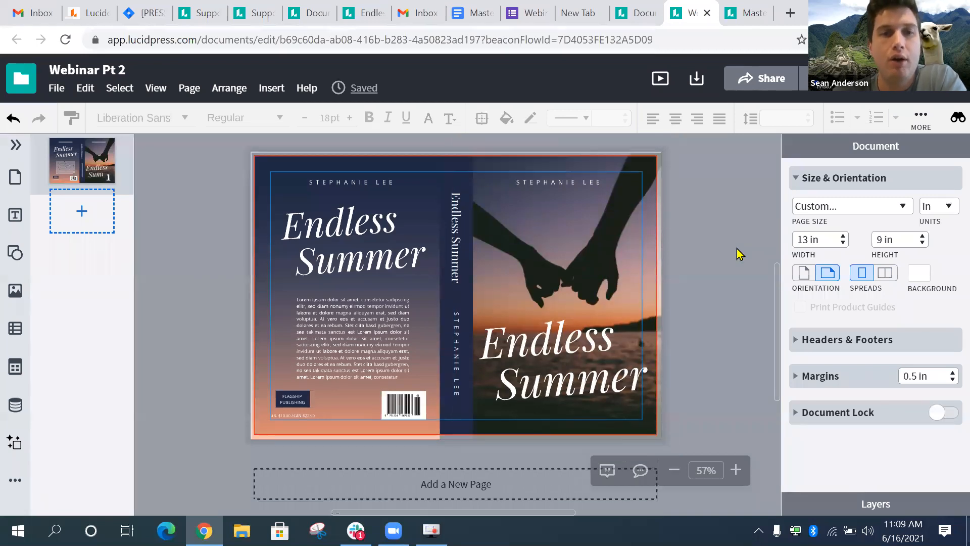
scroll(738, 253, "right", 1)
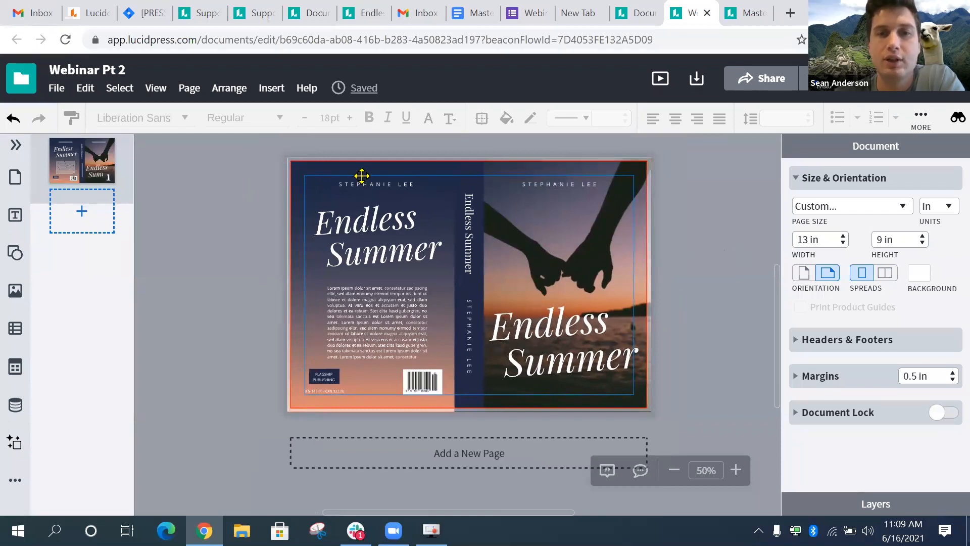
scroll(531, 188, "up", 1)
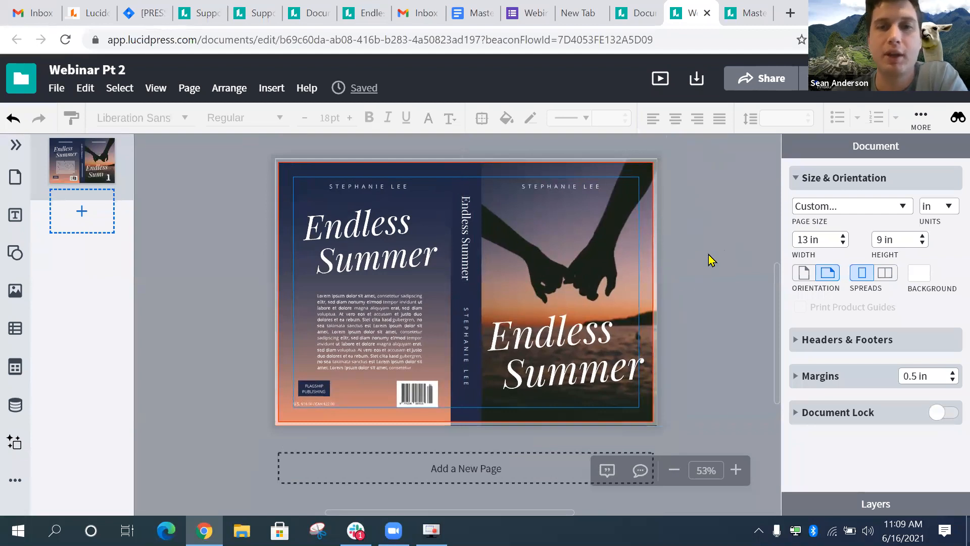
scroll(709, 259, "down", 1)
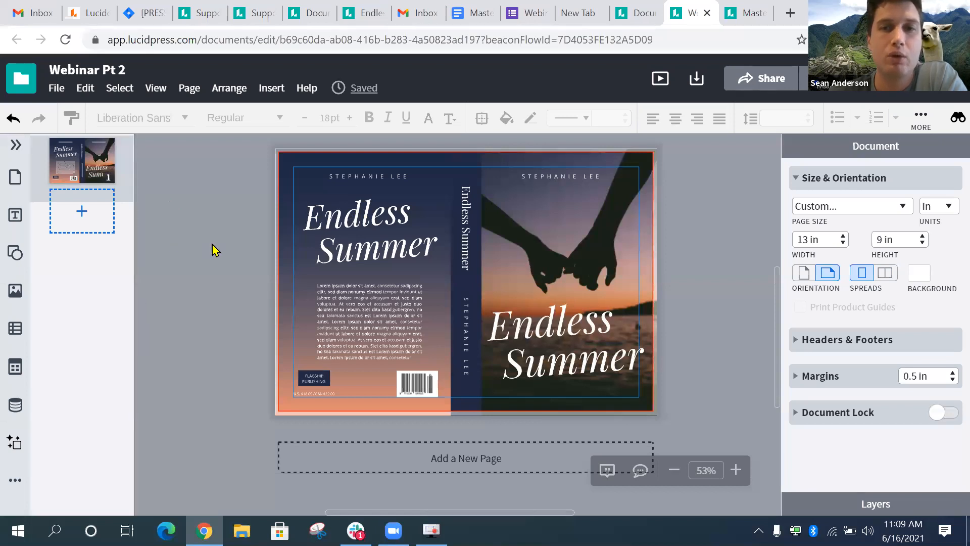
left_click(15, 291)
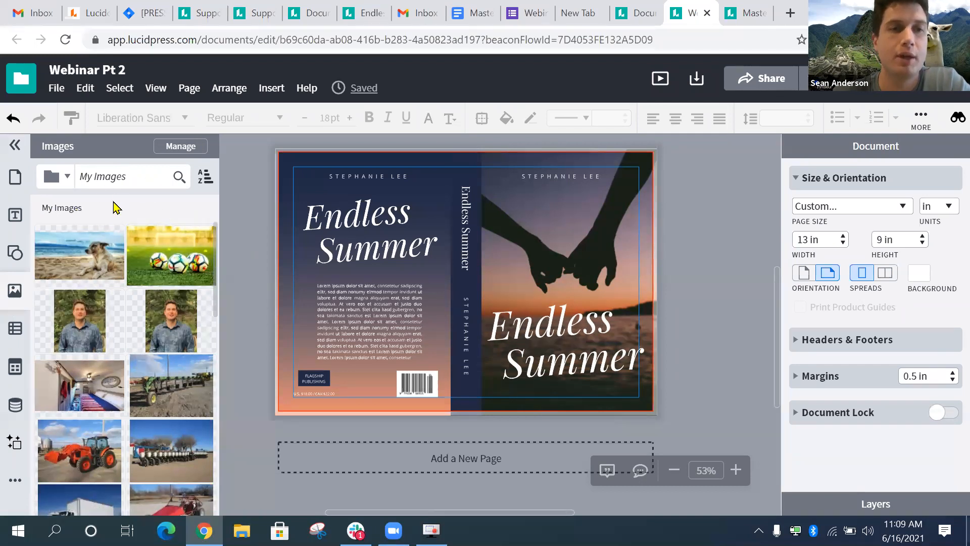
- Check the image sources list, then bring up the Image Manager for My Images
left_click(65, 181)
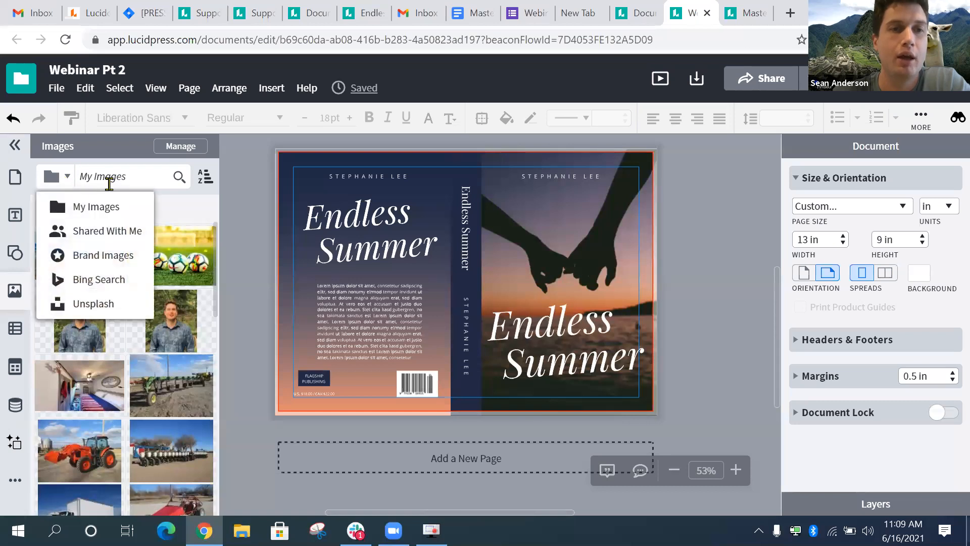
left_click(143, 203)
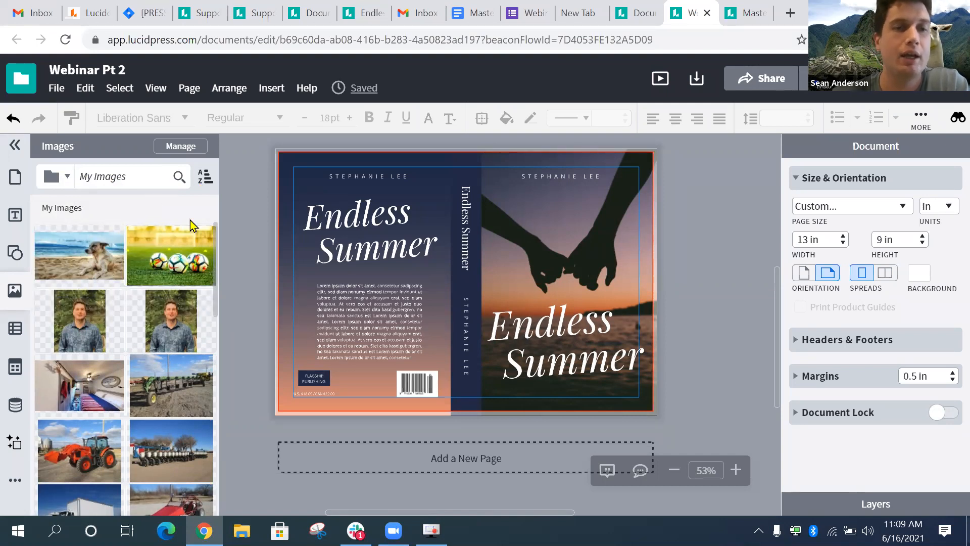
left_click(181, 146)
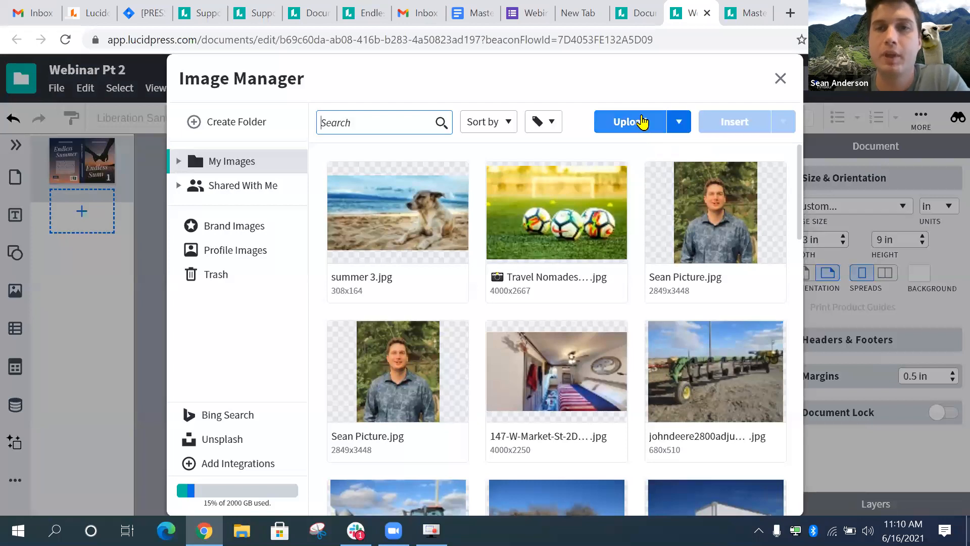
- Upload summer 1.jpg from the computer to My Images and select it for insertion
left_click(677, 122)
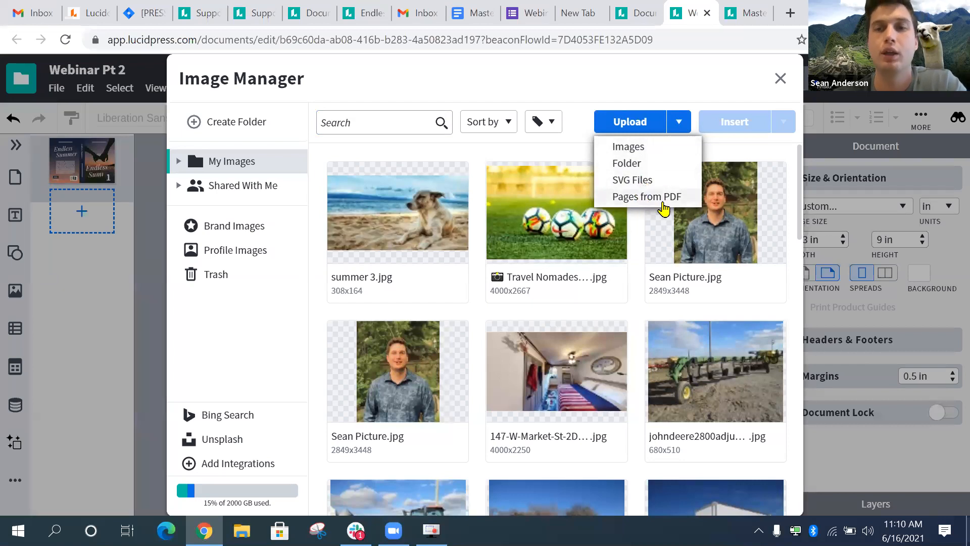
left_click(647, 197)
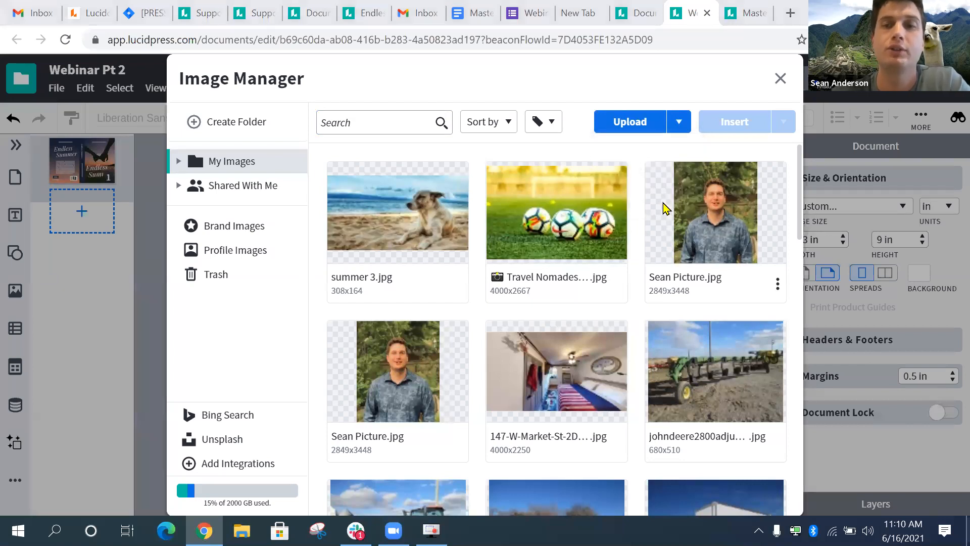
left_click(472, 18)
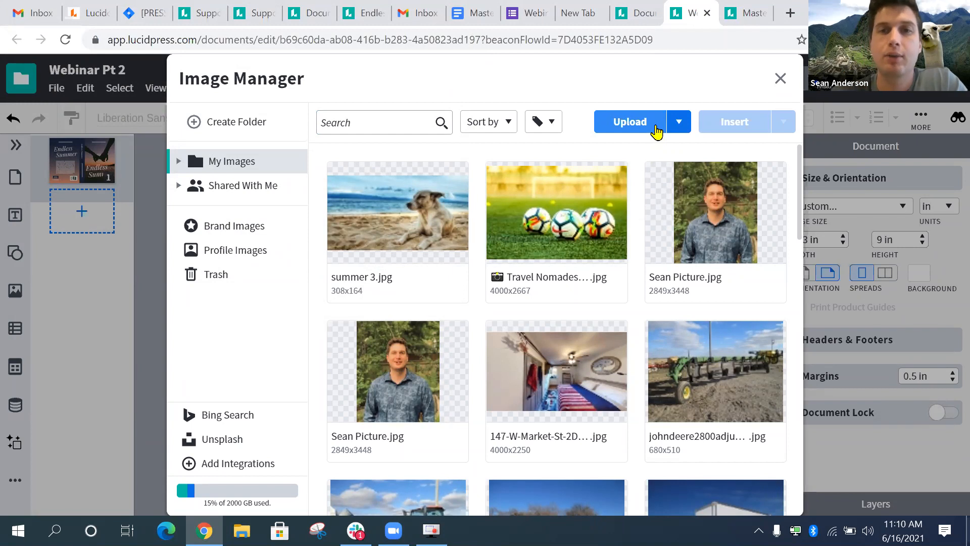
left_click(656, 132)
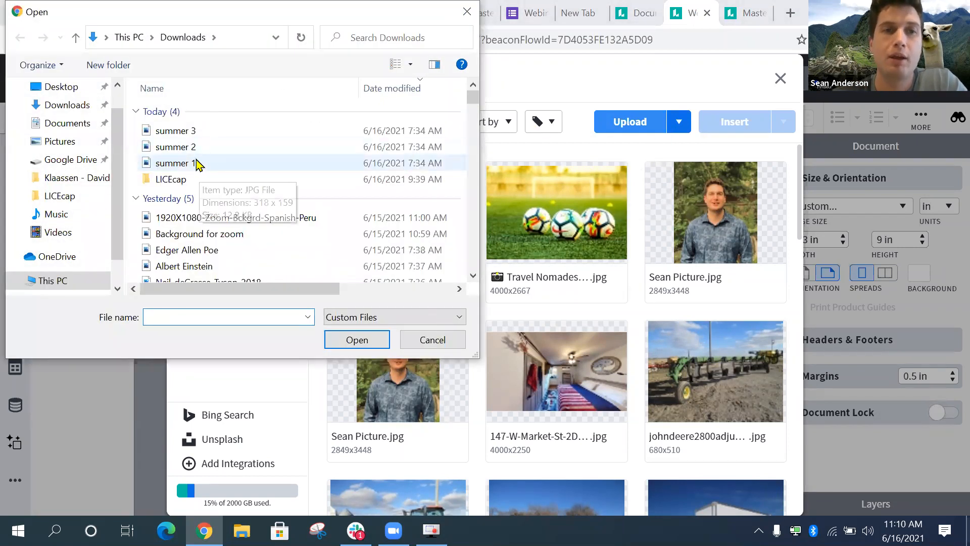
left_click(197, 163)
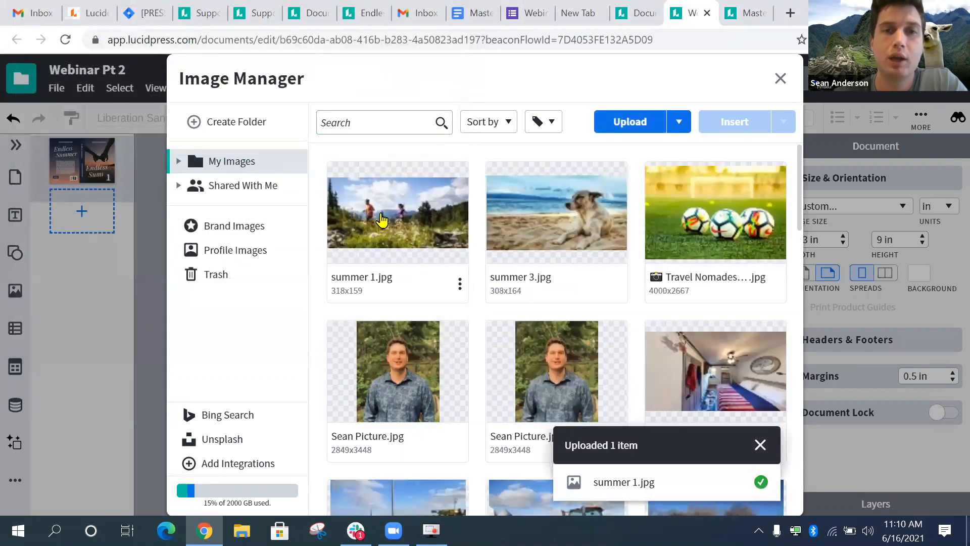
left_click(378, 215)
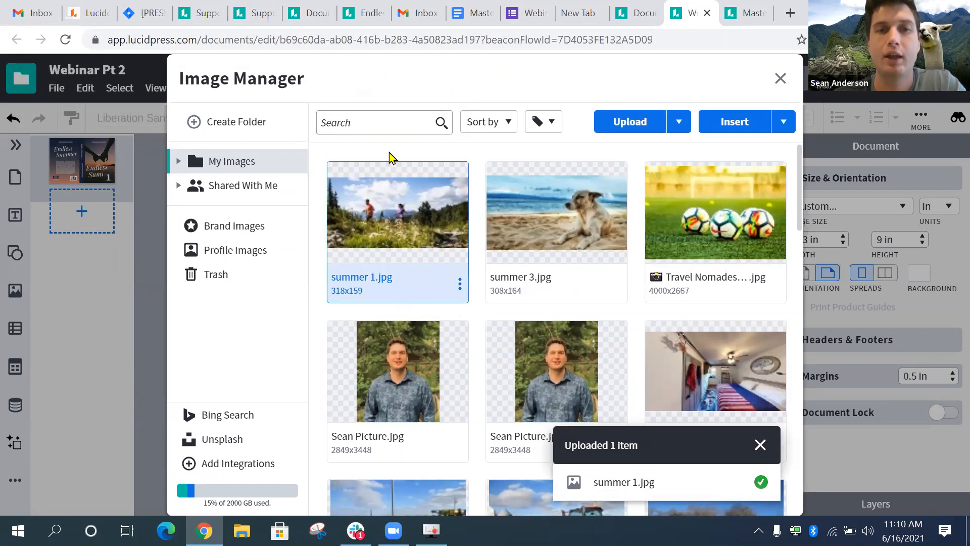
left_click(592, 273)
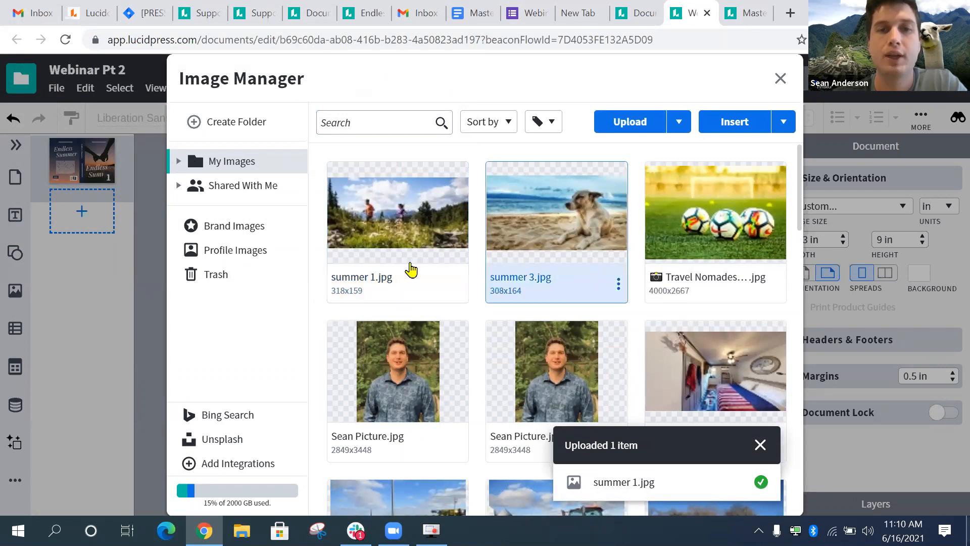
left_click(410, 264)
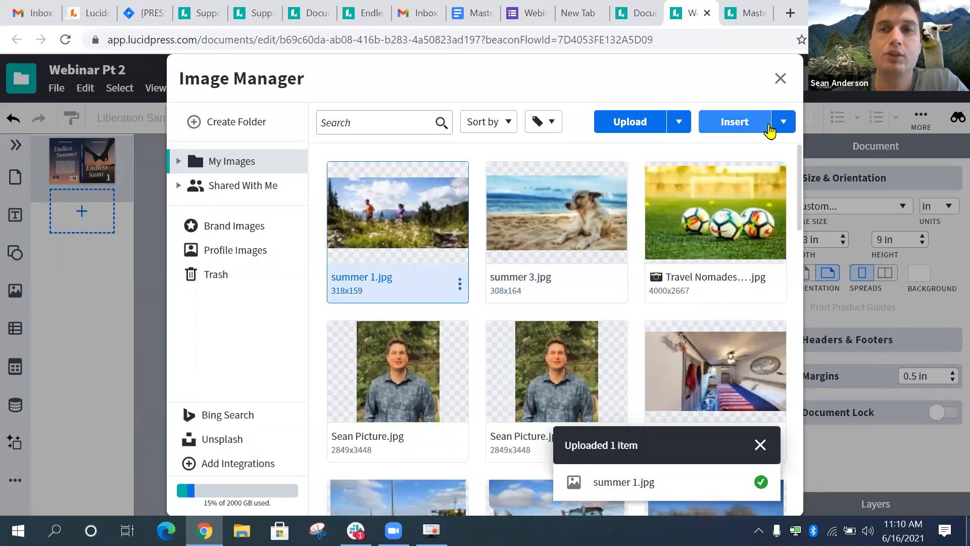
left_click(783, 122)
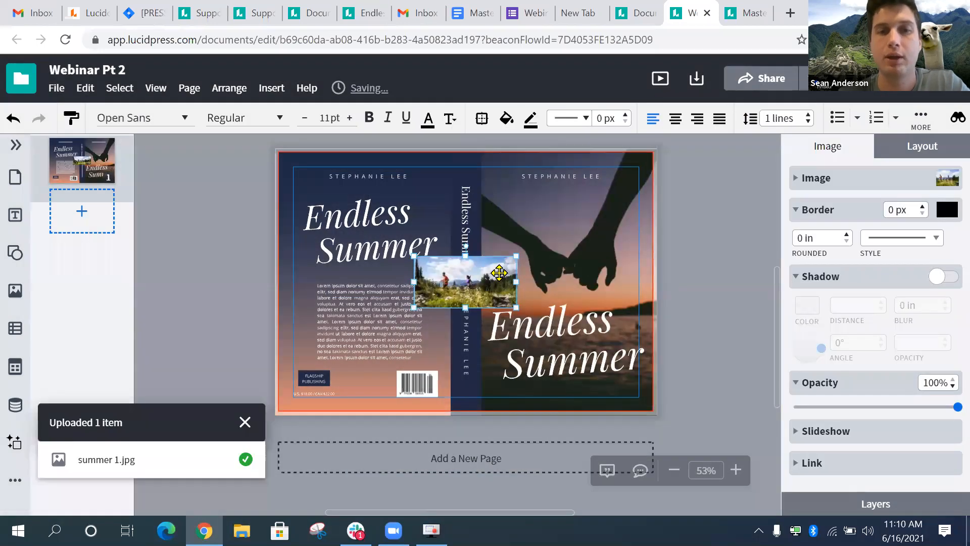
- Remove the inserted photo from the cover
mouse_move(499, 273)
left_mouse_down()
mouse_move(384, 227)
mouse_move(483, 266)
mouse_move(473, 270)
mouse_move(487, 275)
mouse_move(510, 328)
mouse_move(499, 275)
left_mouse_up()
key("ctrl+z")
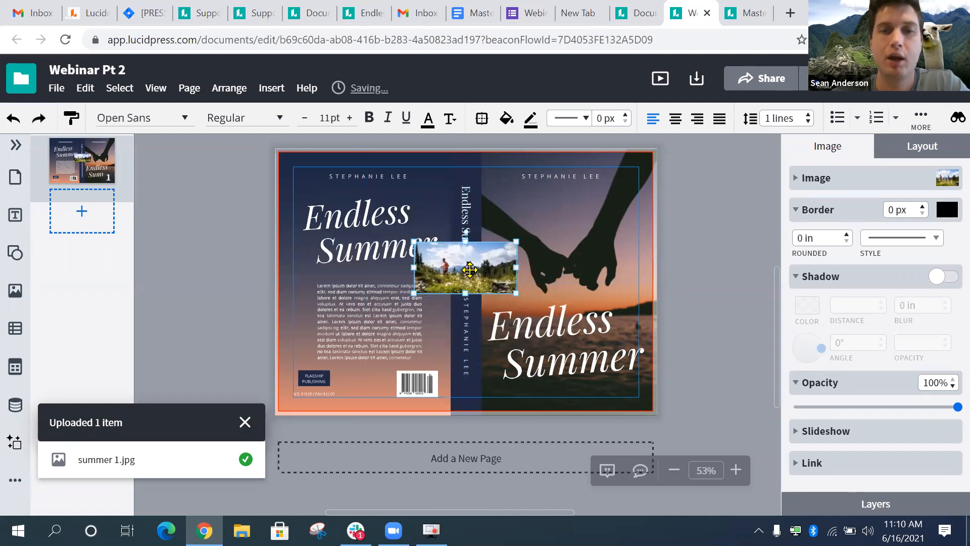
key("Delete")
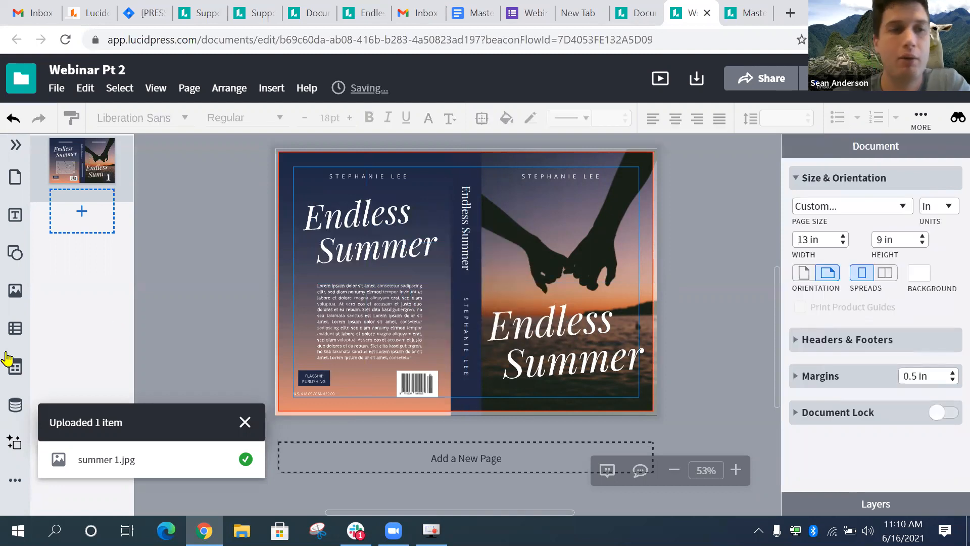
- Drop the dog beach photo onto the back cover, then undo and delete it
left_click(24, 299)
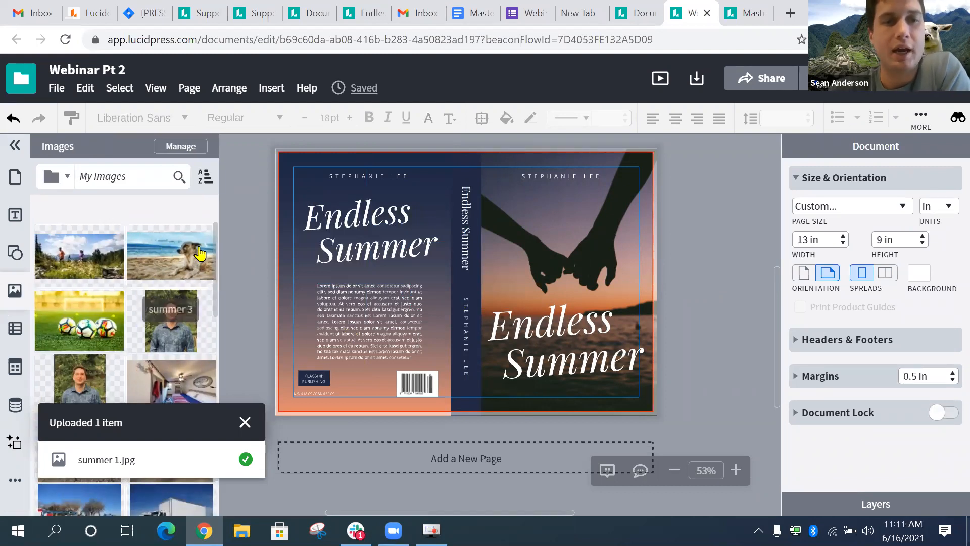
left_click(645, 208)
left_click(714, 213)
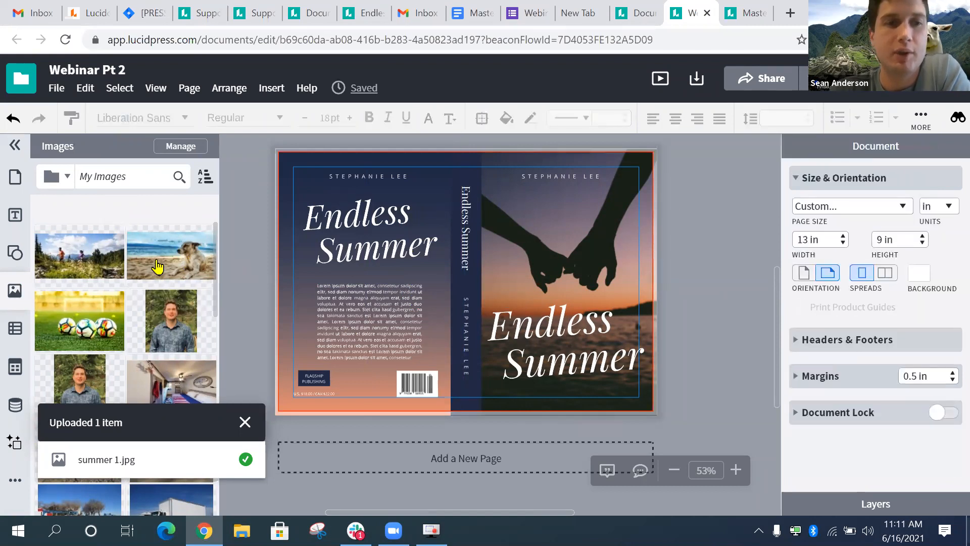
left_click_drag(175, 256, 387, 246)
left_click(478, 251)
key("ctrl+z")
left_click(382, 272)
key("Delete")
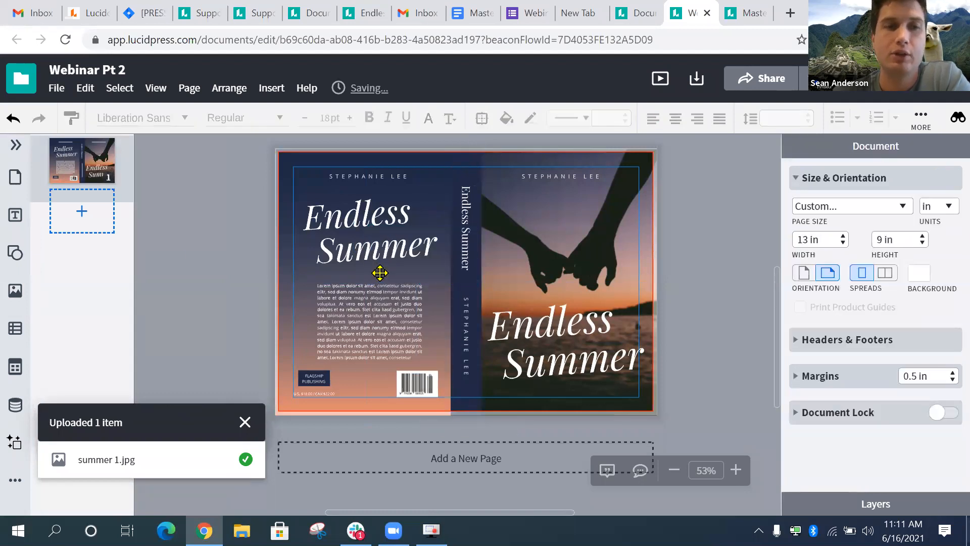
left_click(18, 302)
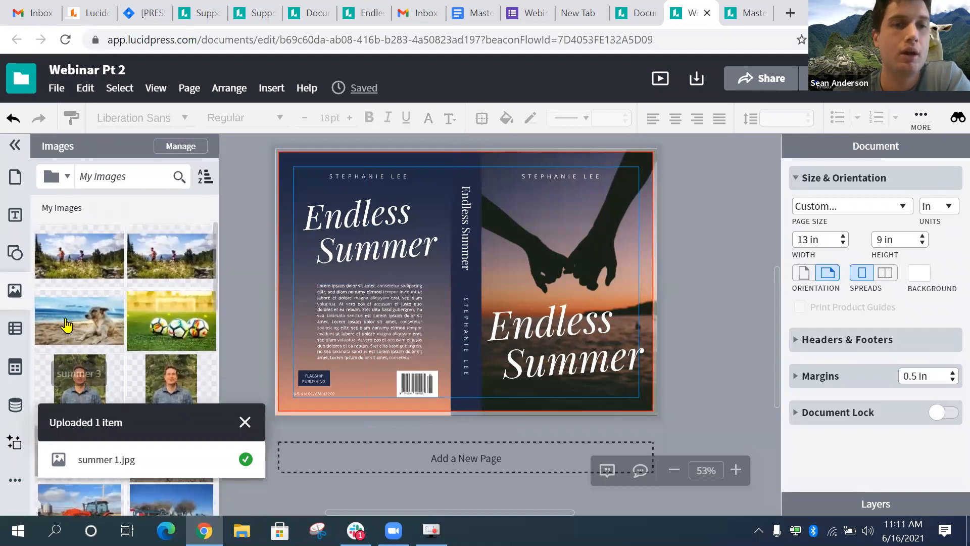
- Fill the back cover with the dog beach photo and swap the front photo for soccer balls
left_click_drag(66, 326, 318, 311)
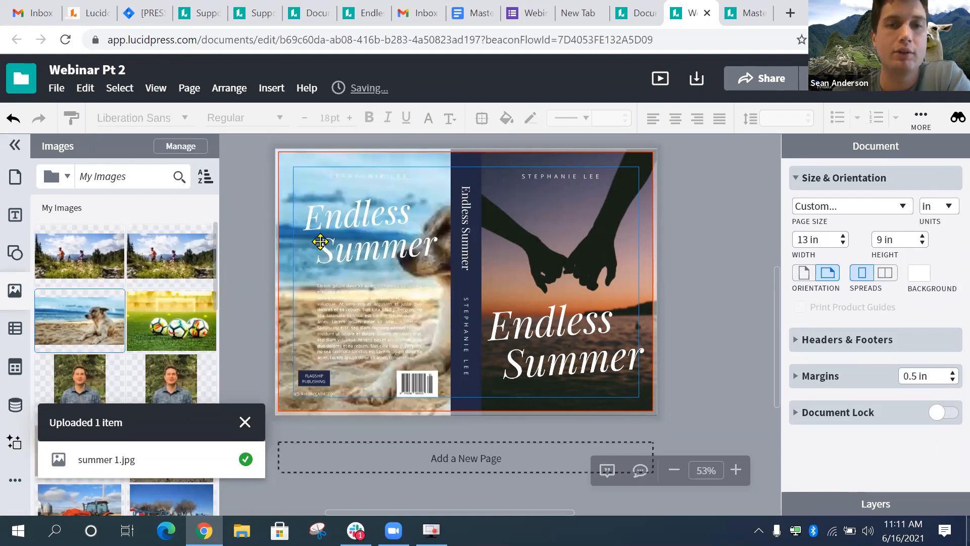
left_click(245, 422)
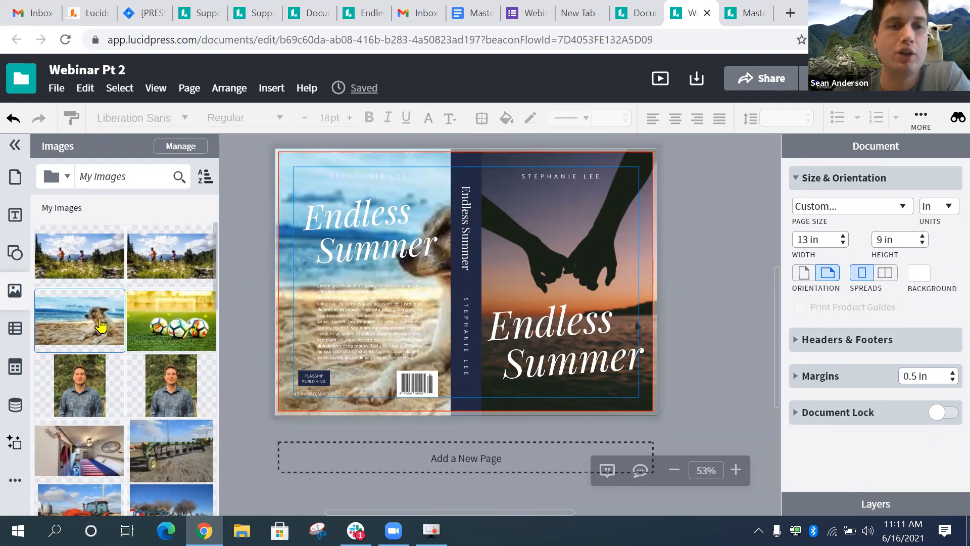
left_click_drag(185, 294, 122, 265)
left_click_drag(186, 319, 593, 254)
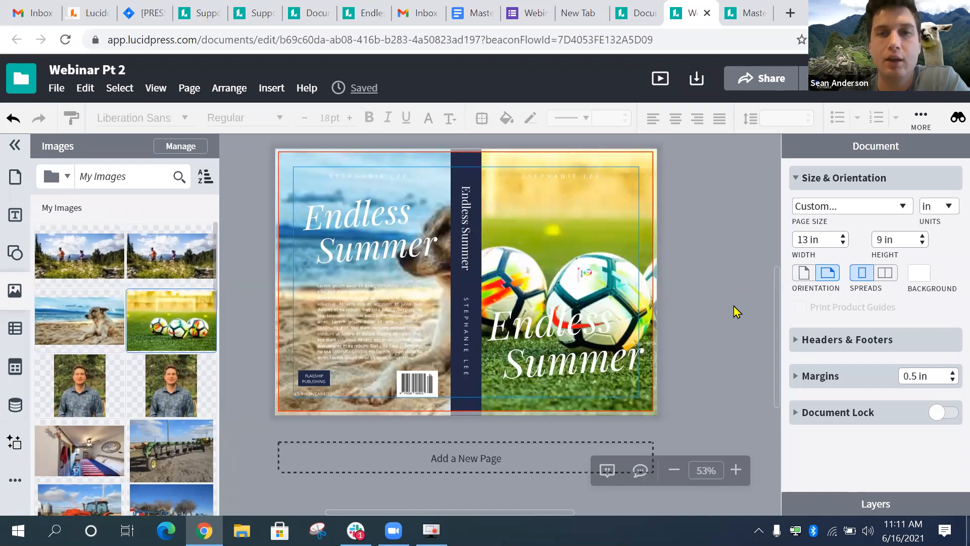
left_click(15, 290)
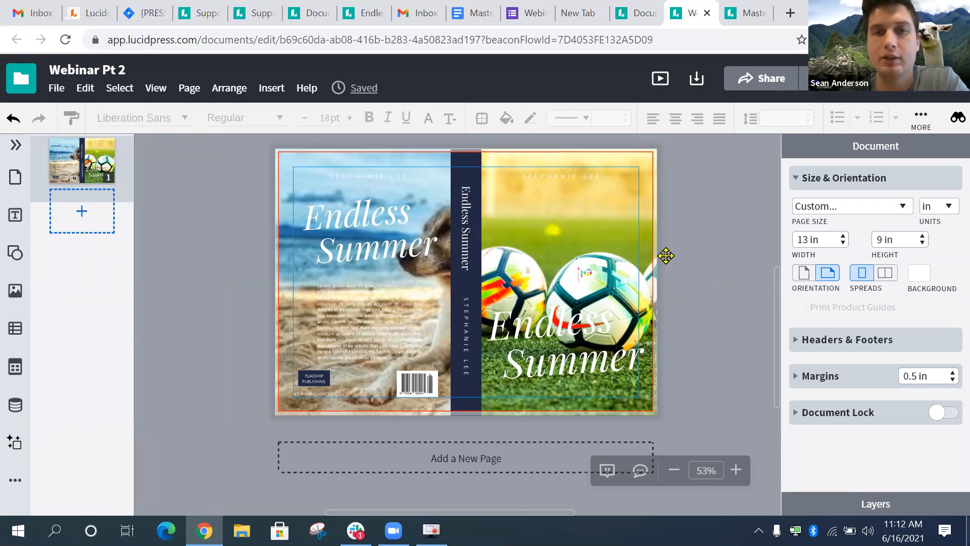
- Fill the dark spine shape with a medium green swatch
scroll(666, 255, "down", 1)
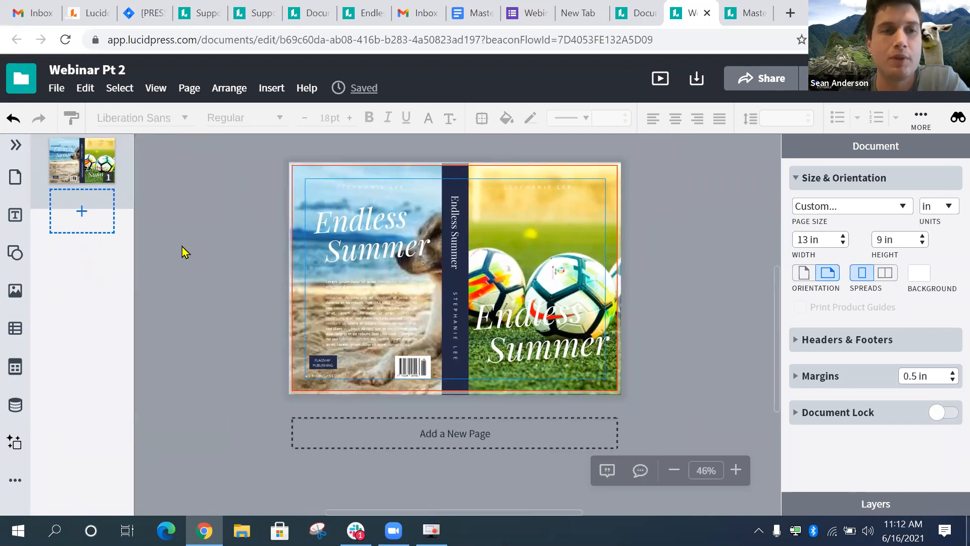
left_click(455, 281)
left_click(682, 203)
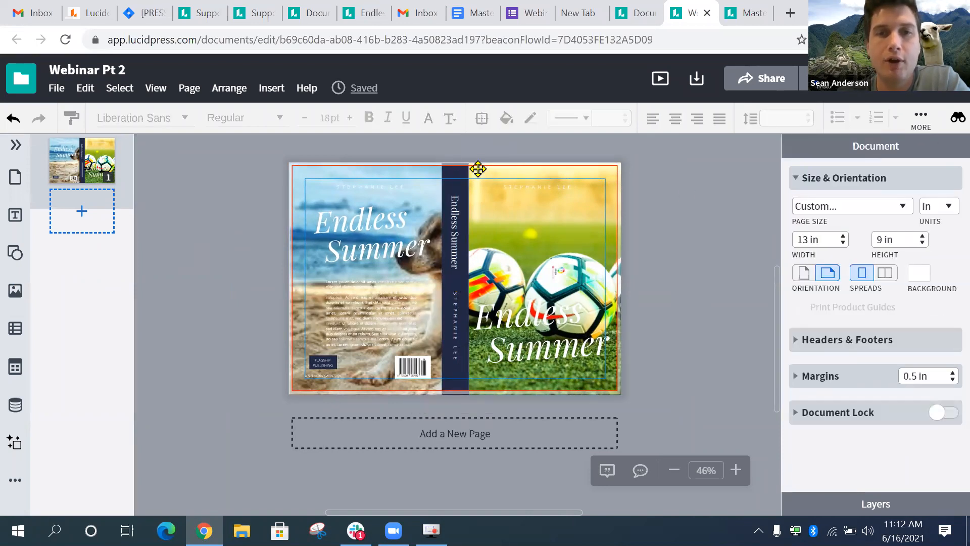
left_click(460, 172)
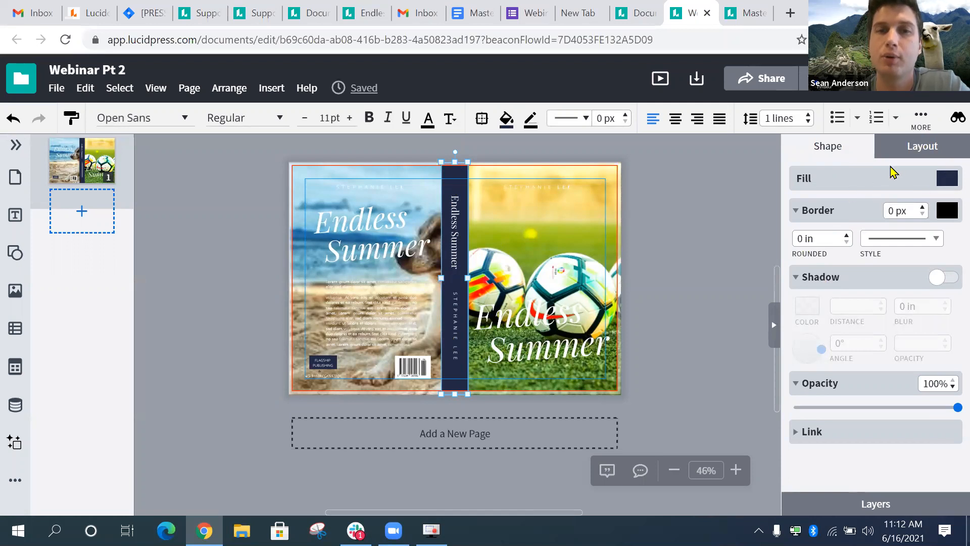
left_click(949, 182)
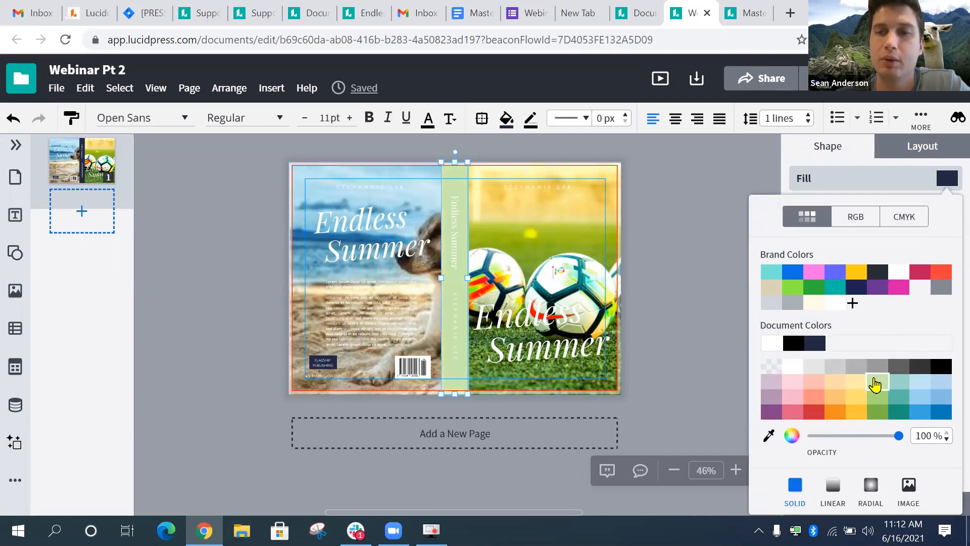
left_click(876, 404)
- Open the spine's custom colour editor and pick a darker green, 8eb76c
left_click(650, 277)
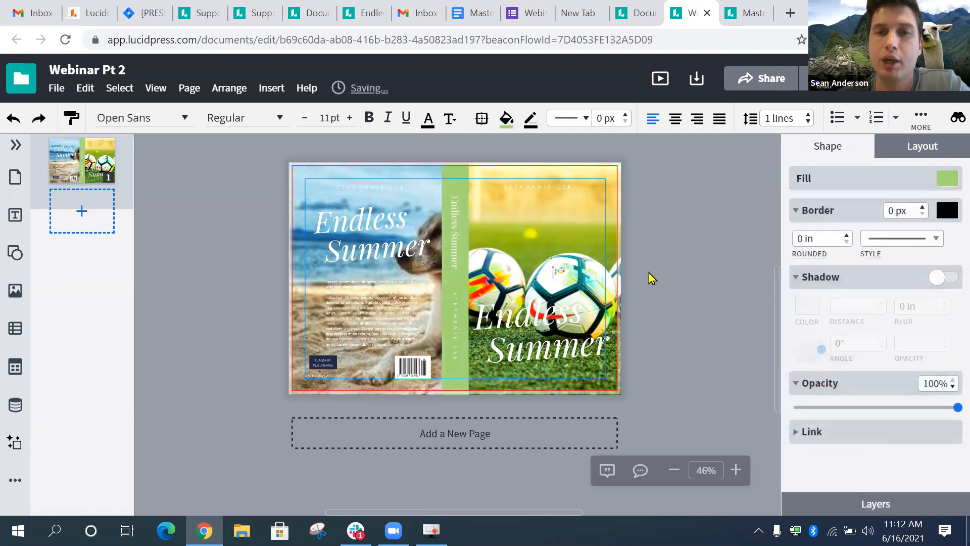
left_click(459, 286)
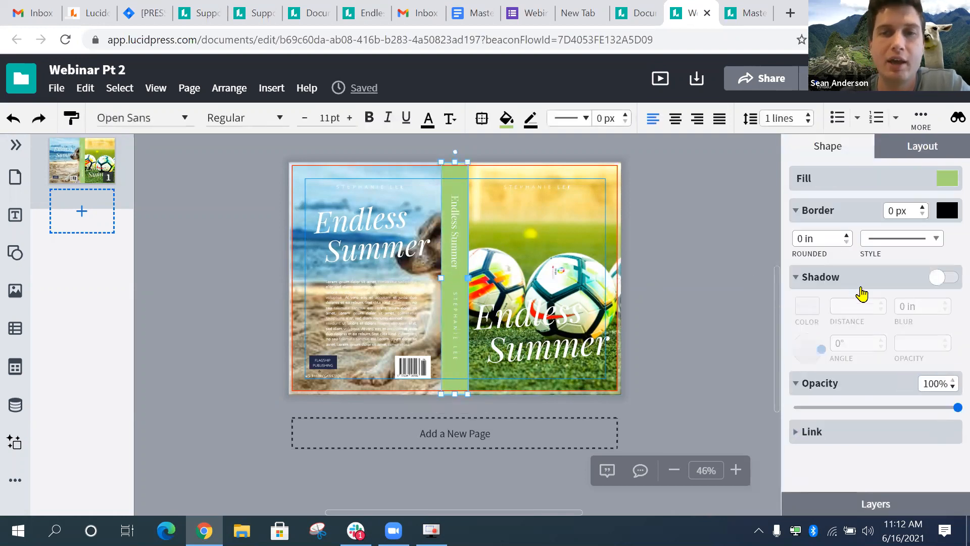
left_click(941, 180)
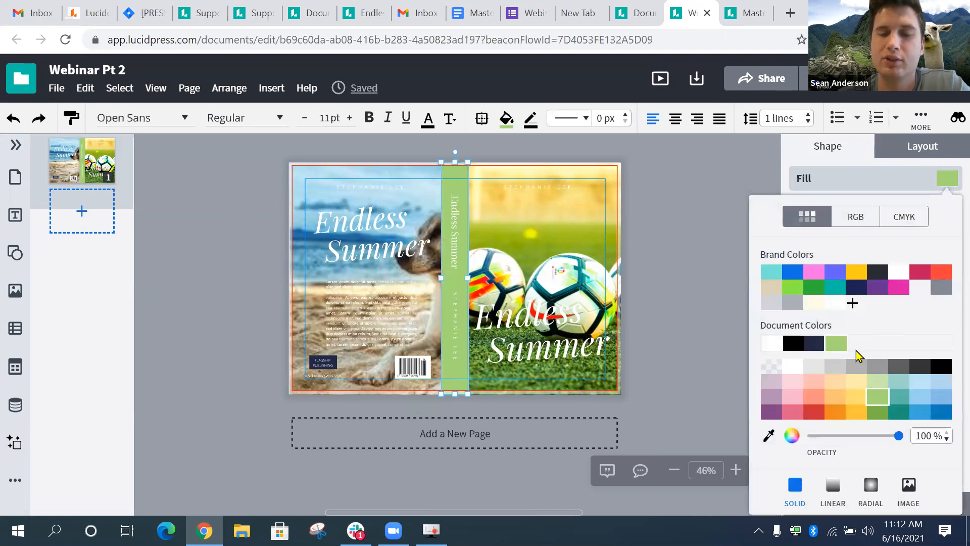
left_click(791, 437)
mouse_move(375, 221)
left_mouse_down()
mouse_move(381, 242)
mouse_move(367, 246)
left_mouse_up()
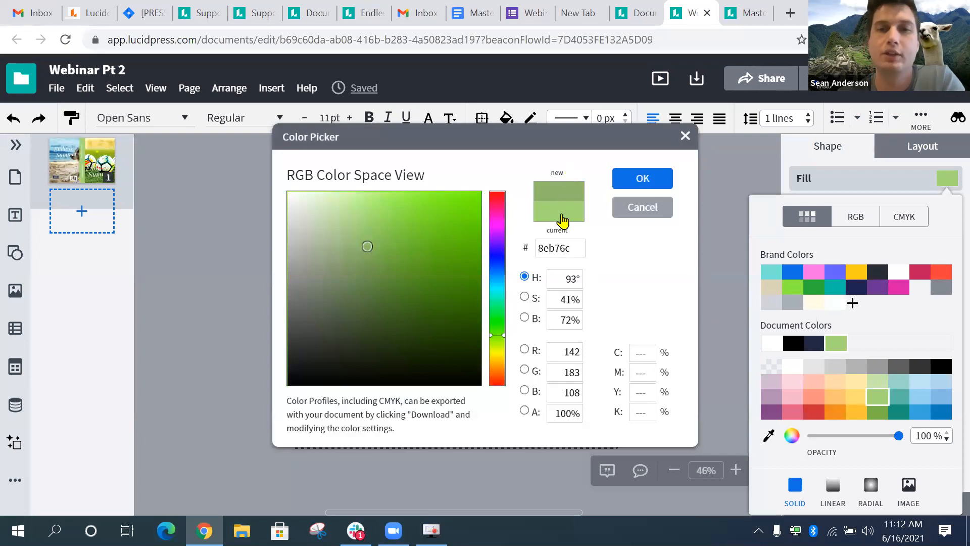
- Darken the spine fill to 87b065 and confirm the colour
left_click_drag(368, 246, 370, 251)
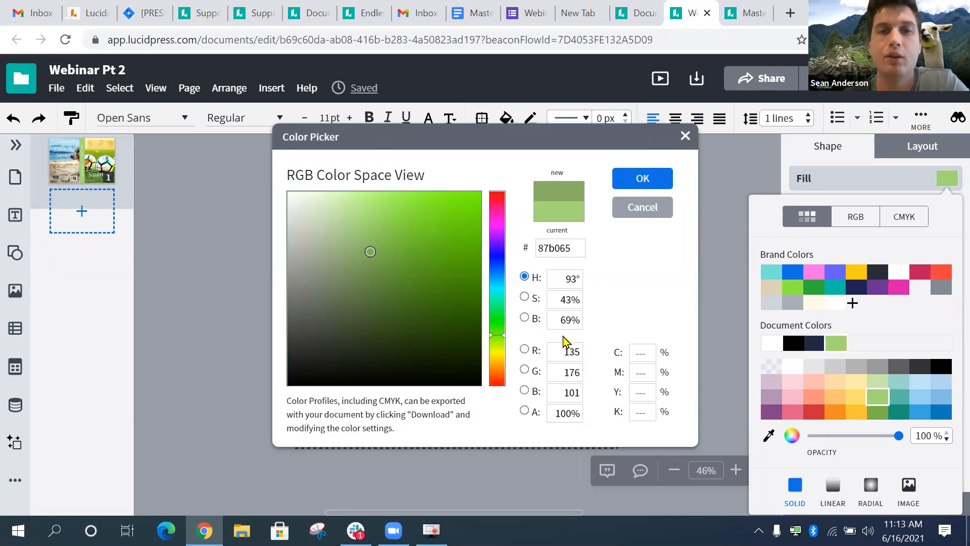
left_click(650, 185)
left_click(656, 249)
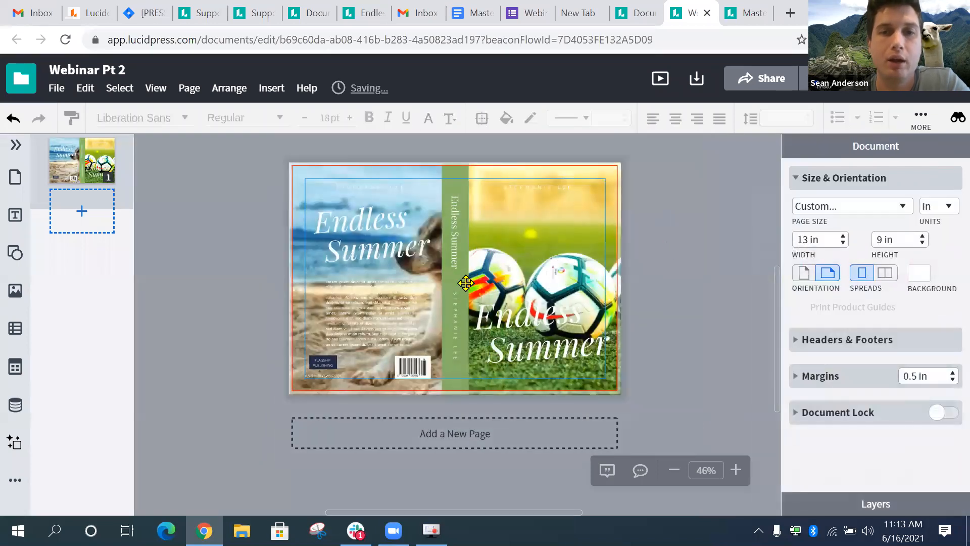
left_click(559, 235)
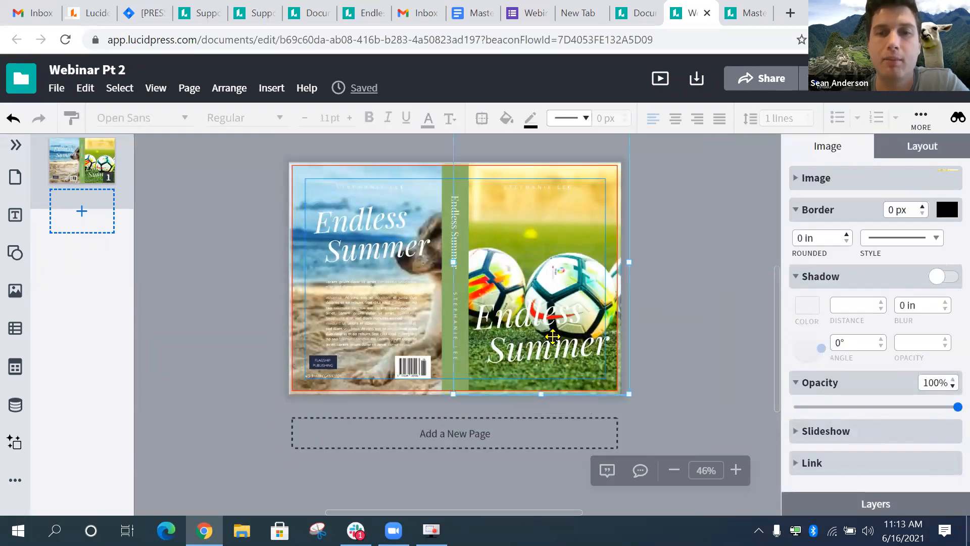
left_click(738, 278)
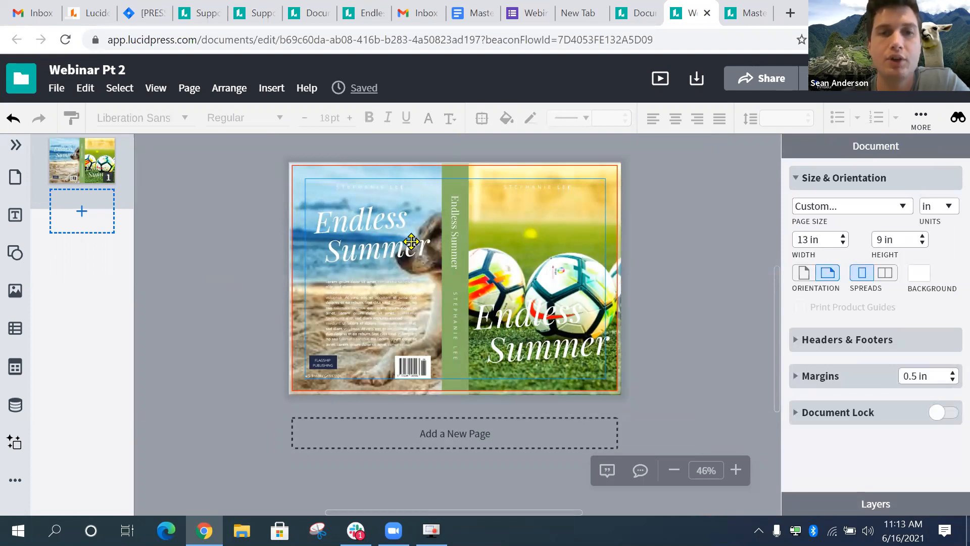
left_click(375, 237)
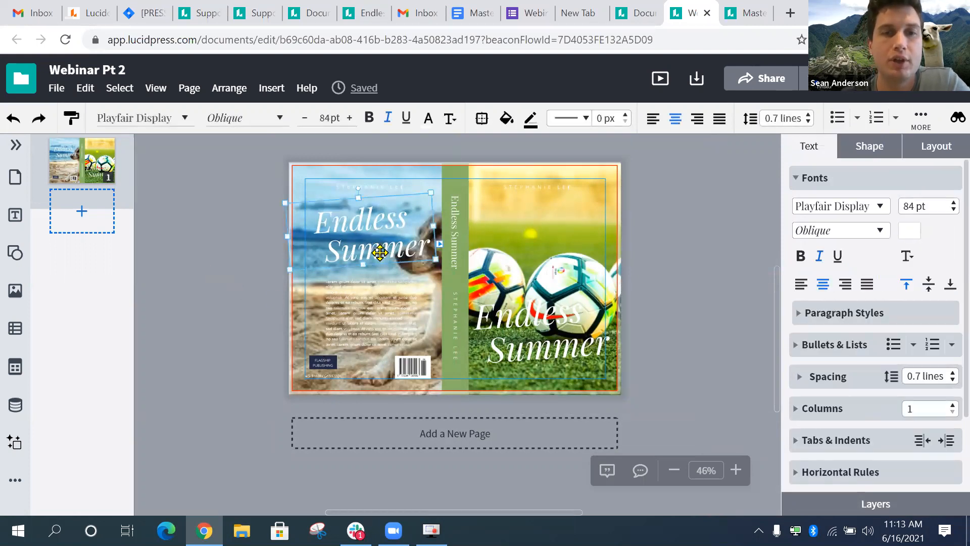
left_click(369, 322)
left_click(320, 361)
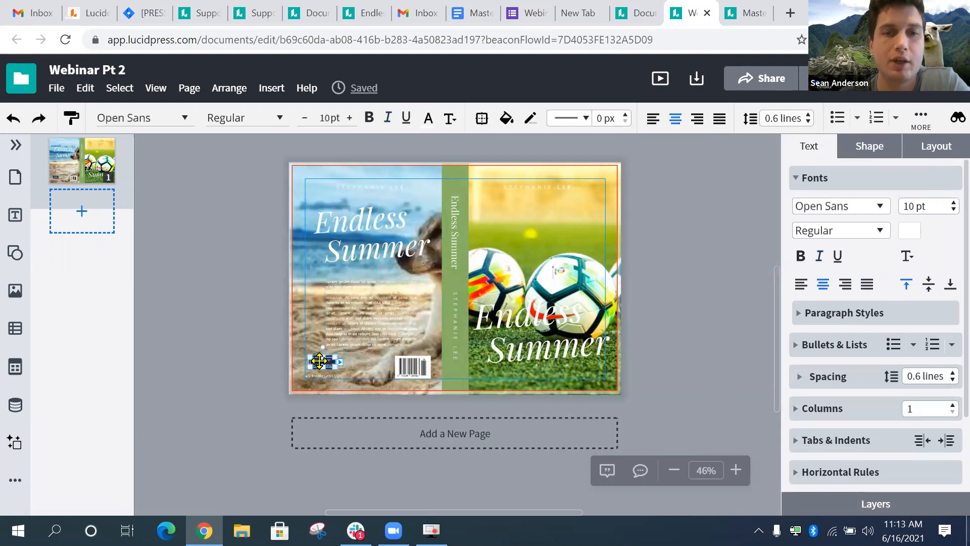
left_click(407, 361)
- Change the back-cover Endless Summer title font to Graphik Bold at 84 pt
left_click(528, 322)
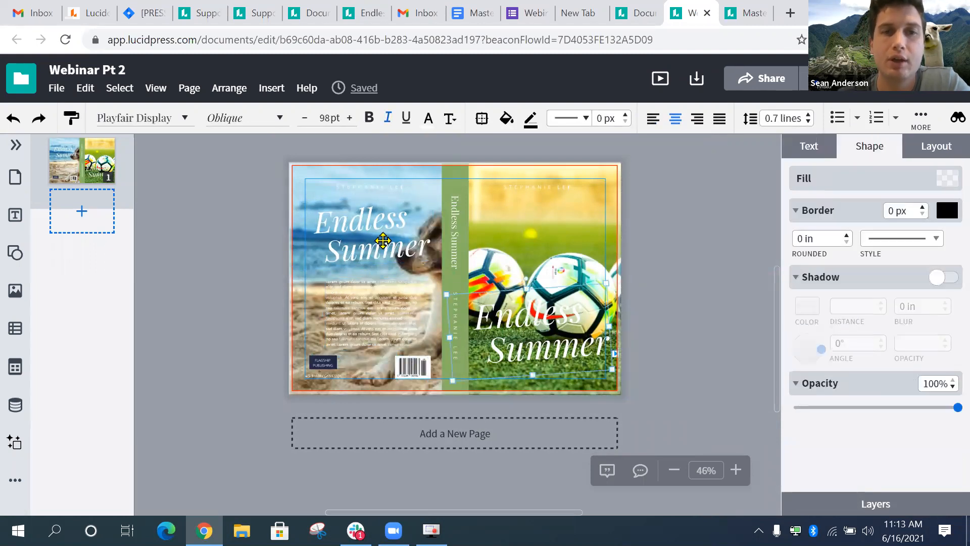
left_click(382, 238)
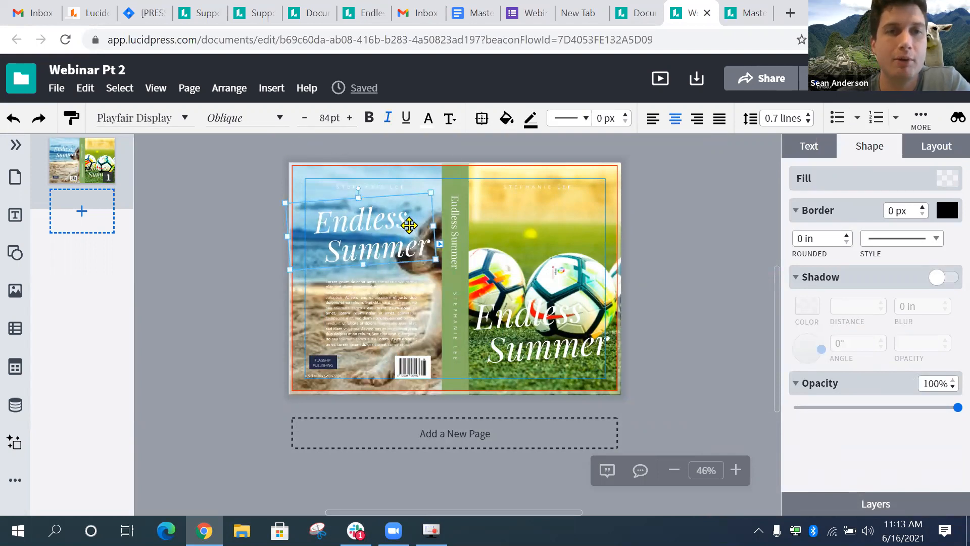
left_click(278, 119)
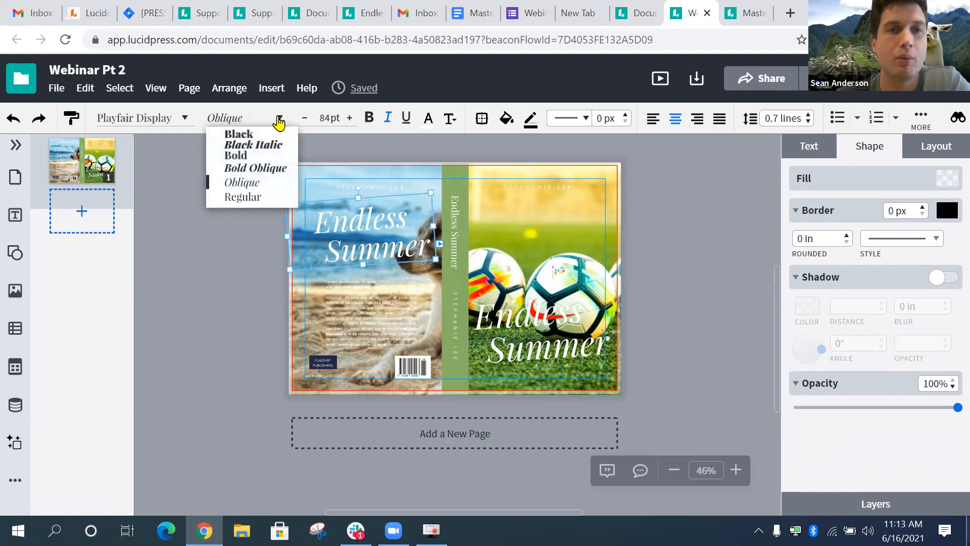
left_click(177, 119)
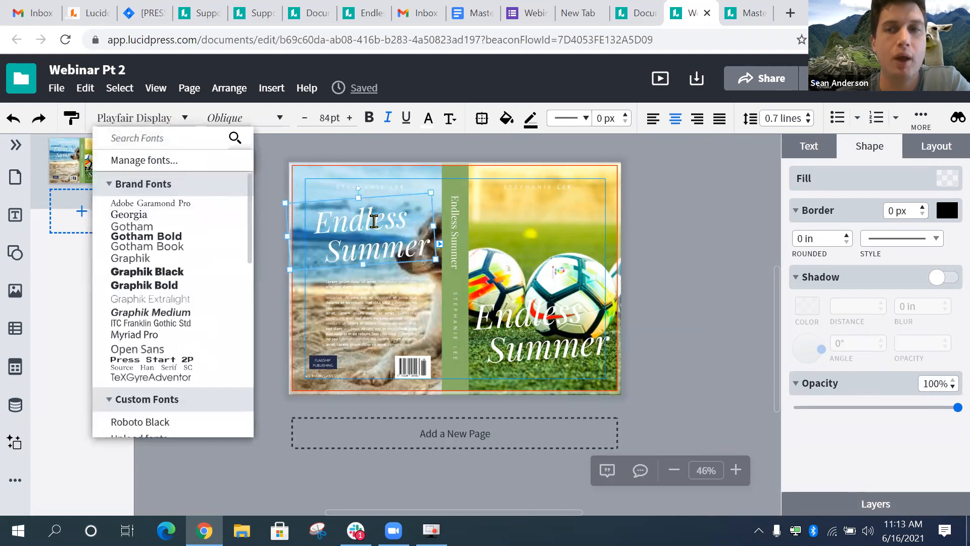
left_click(363, 244)
left_click(546, 216)
left_click(373, 220)
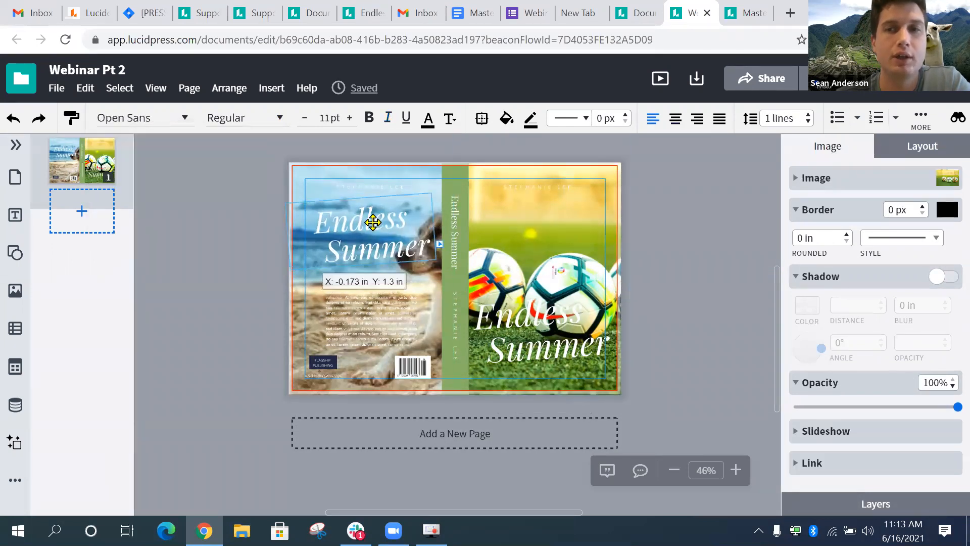
left_click(818, 153)
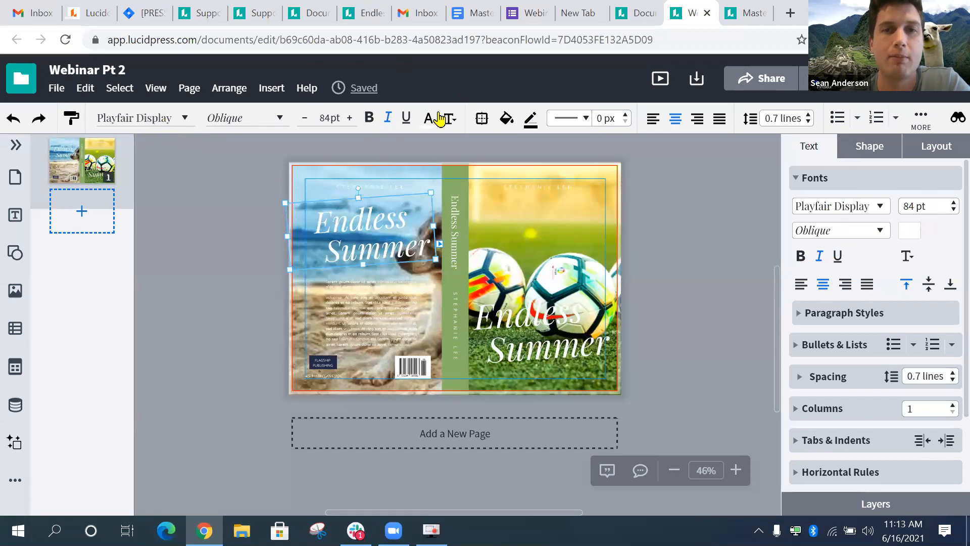
left_click(840, 212)
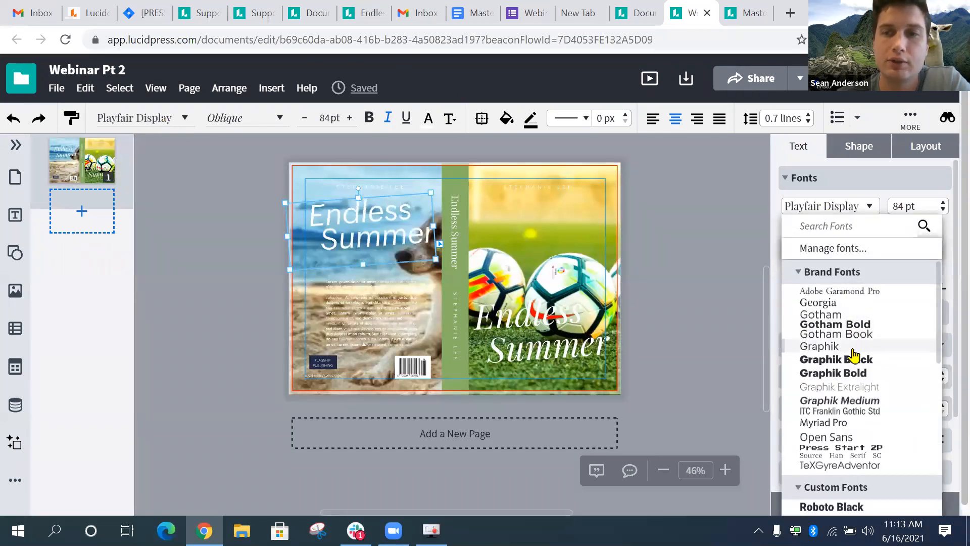
left_click(852, 374)
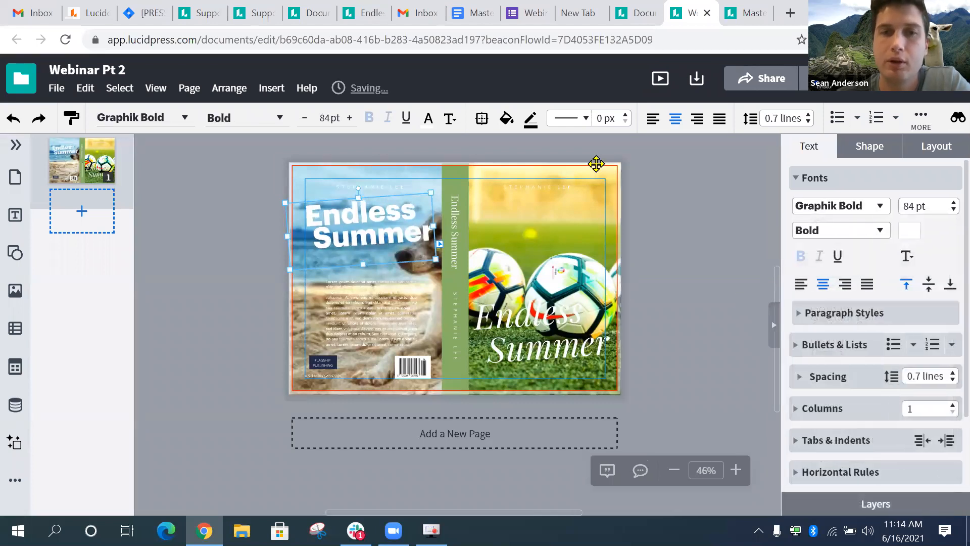
left_click(530, 329)
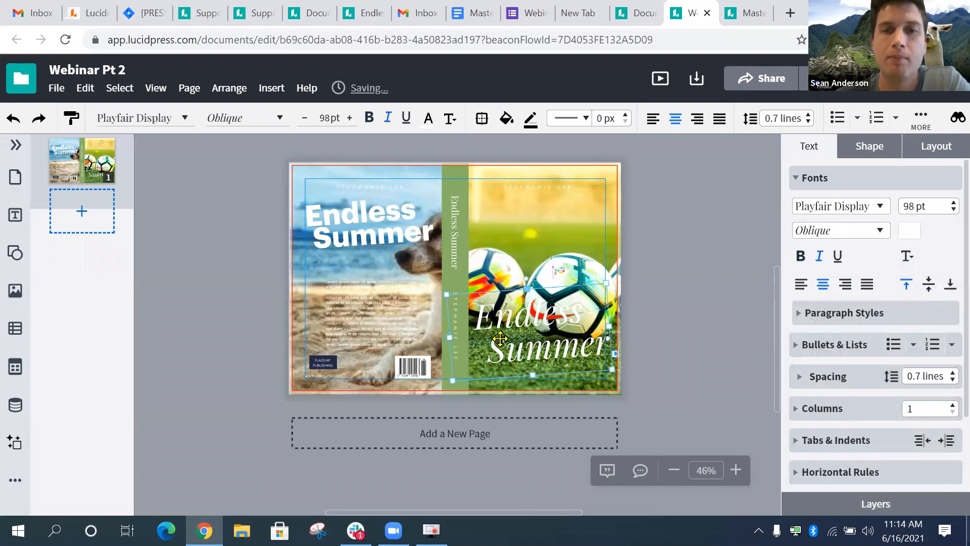
left_click(736, 259)
left_click(378, 313)
left_click(457, 217)
left_click(456, 298)
left_click(514, 328)
left_click(348, 330)
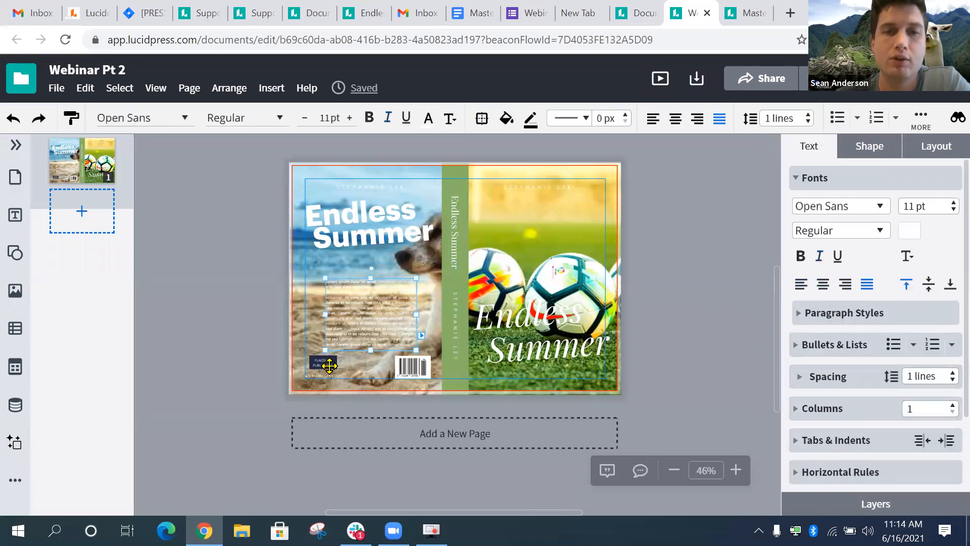
left_click(328, 367)
left_click(595, 337)
left_click(353, 311)
left_click(576, 333)
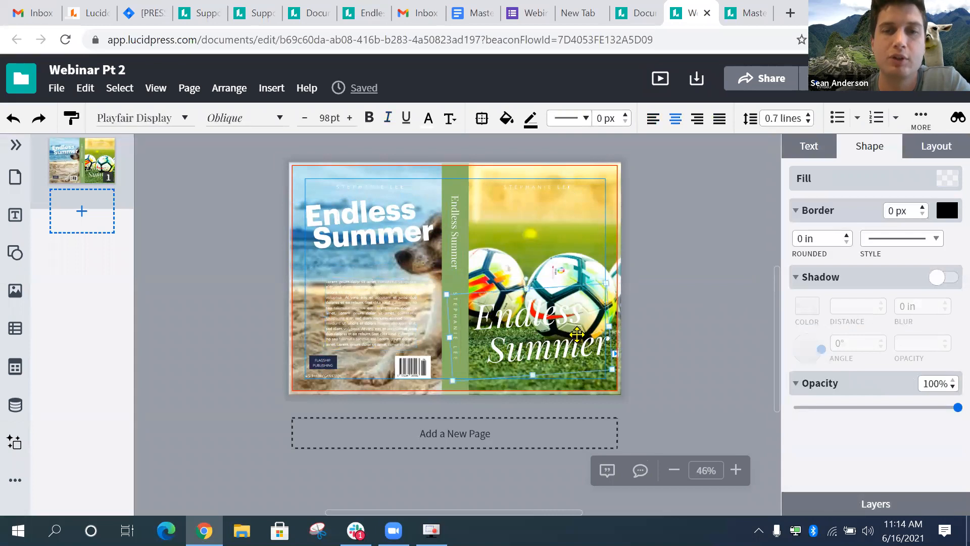
left_click(399, 241)
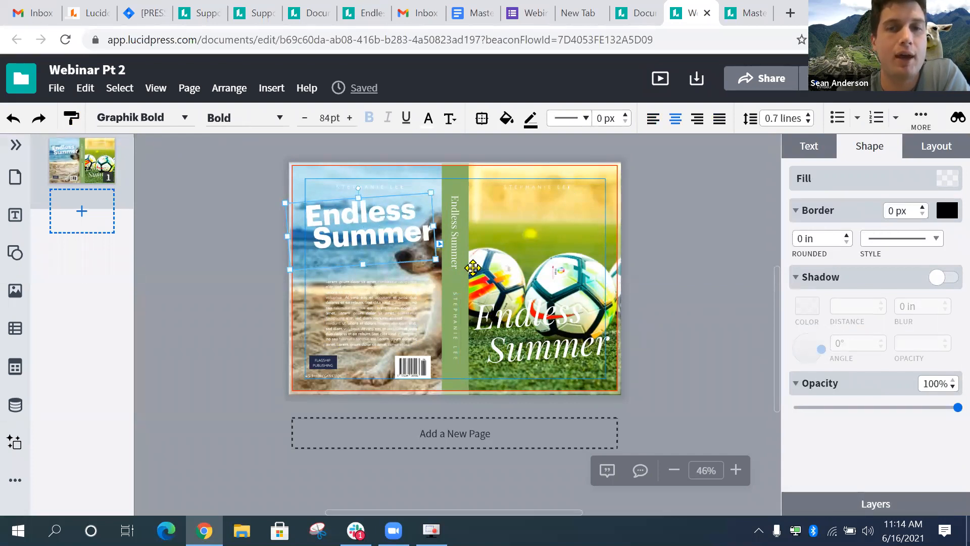
left_click(526, 337)
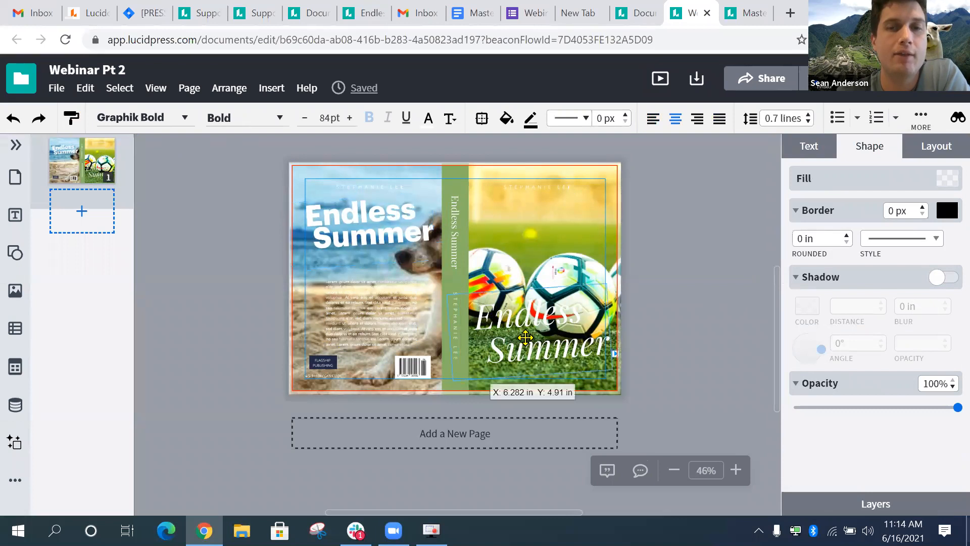
left_click(396, 257)
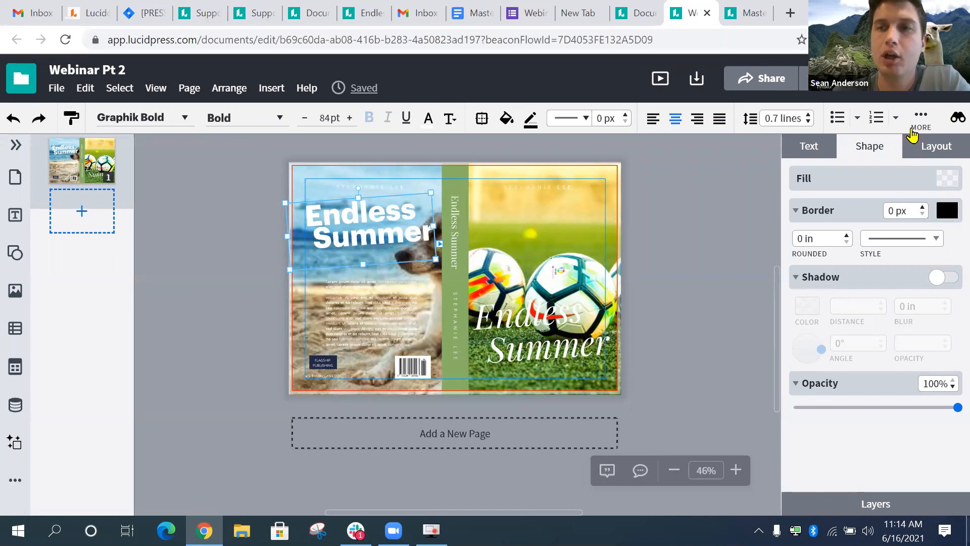
left_click(954, 120)
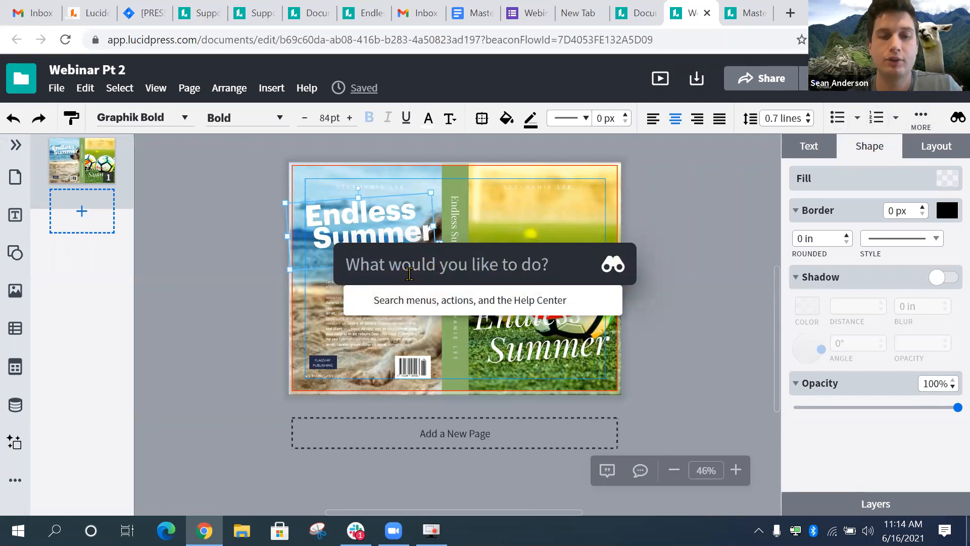
type("lock")
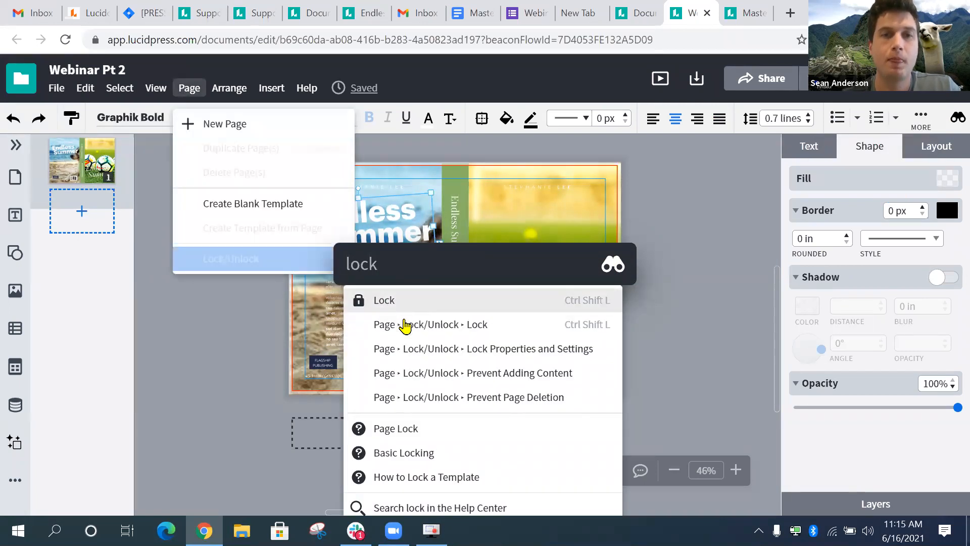
left_click(190, 88)
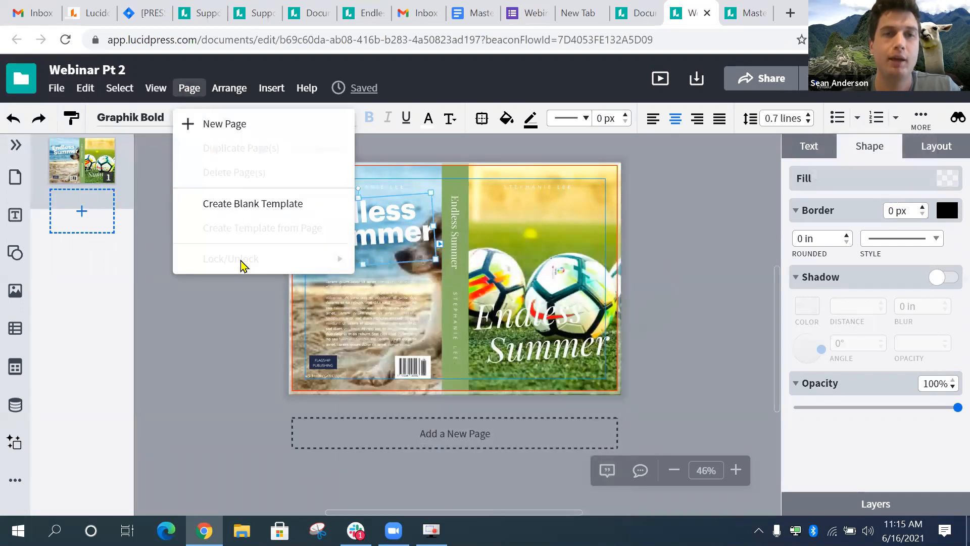
left_click(953, 120)
left_click(953, 121)
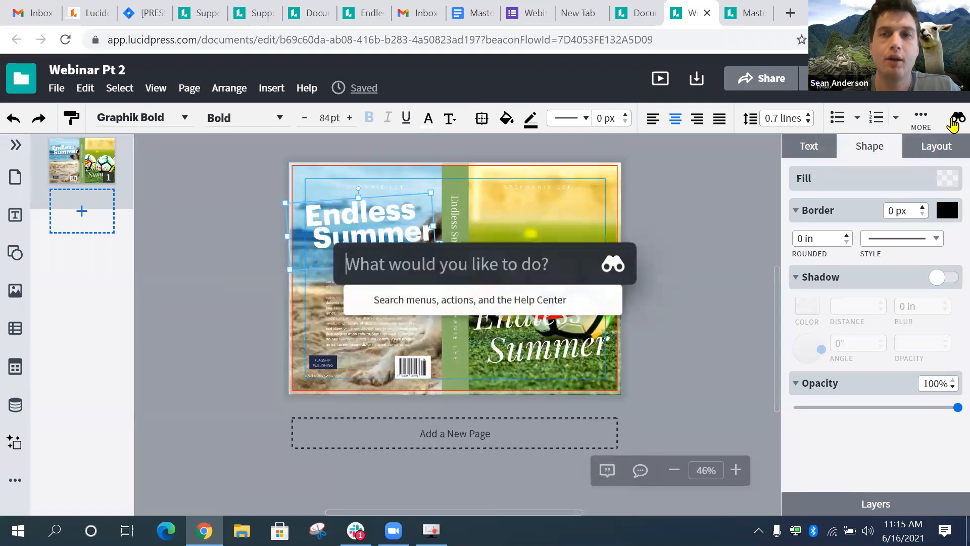
type("font")
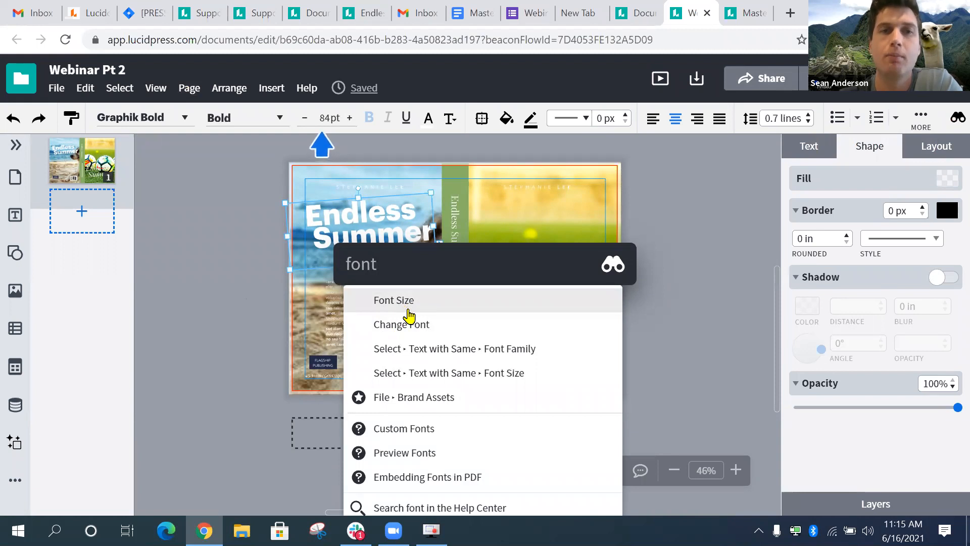
left_click(243, 305)
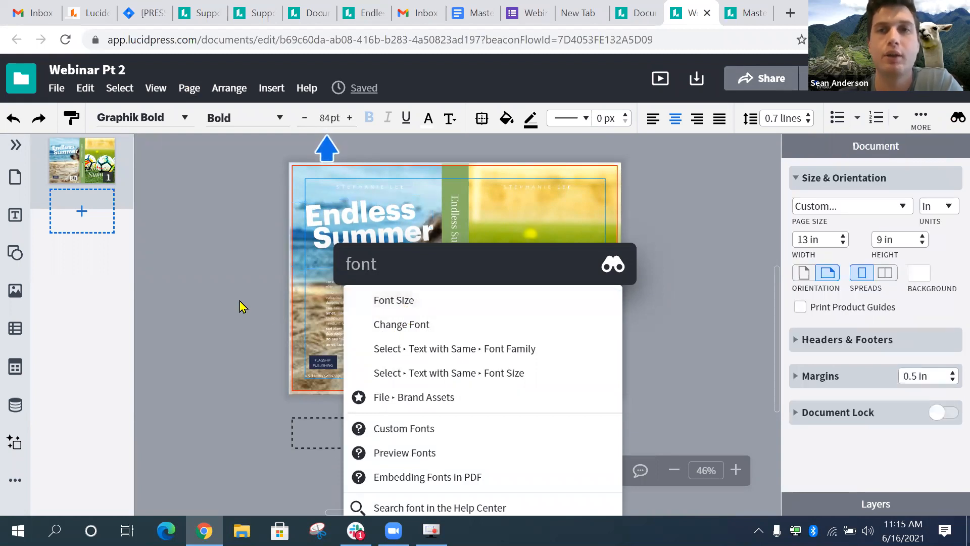
- Review the team's brand fonts list in Brand Assets
left_click(639, 14)
scroll(90, 327, "down", 4)
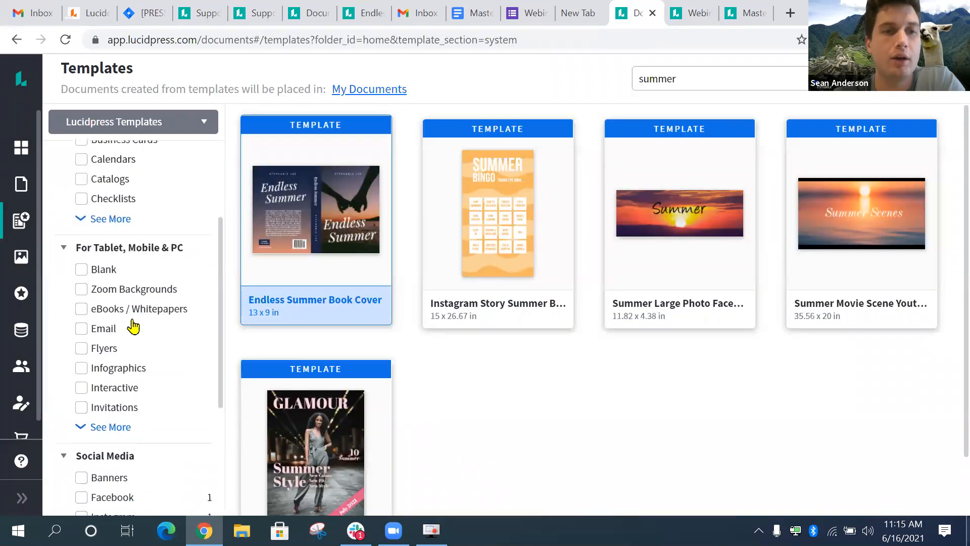
left_click(22, 295)
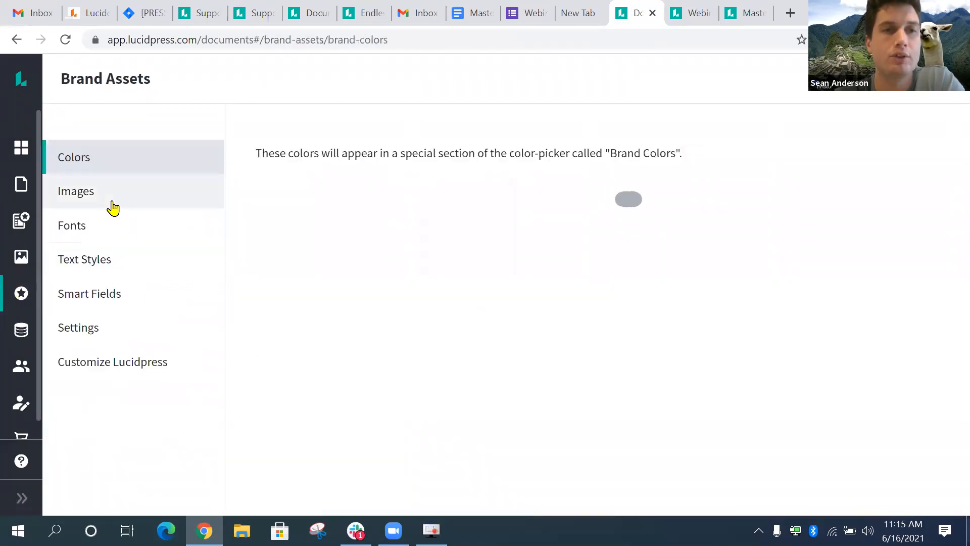
left_click(119, 225)
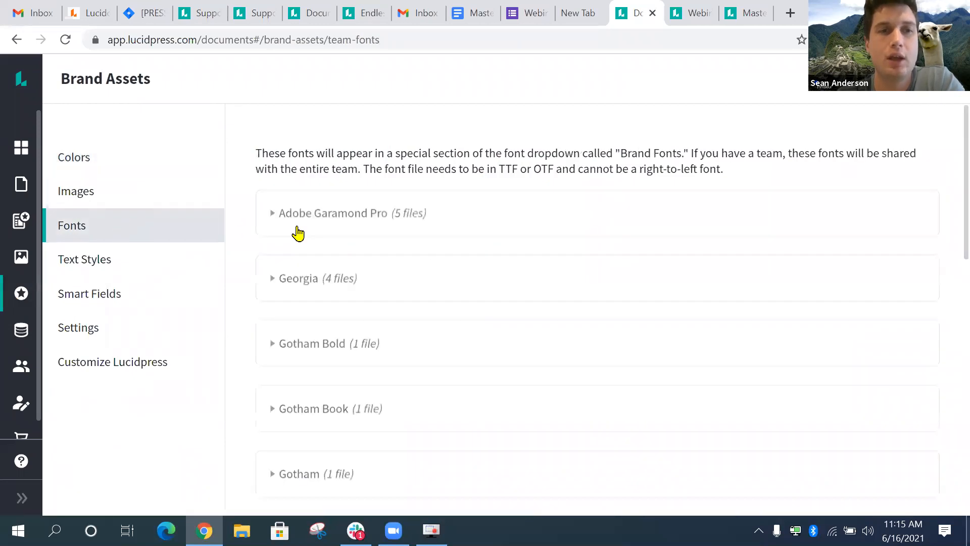
scroll(360, 281, "down", 9)
scroll(350, 351, "down", 4)
scroll(346, 243, "up", 8)
scroll(345, 250, "down", 8)
scroll(345, 250, "down", 1)
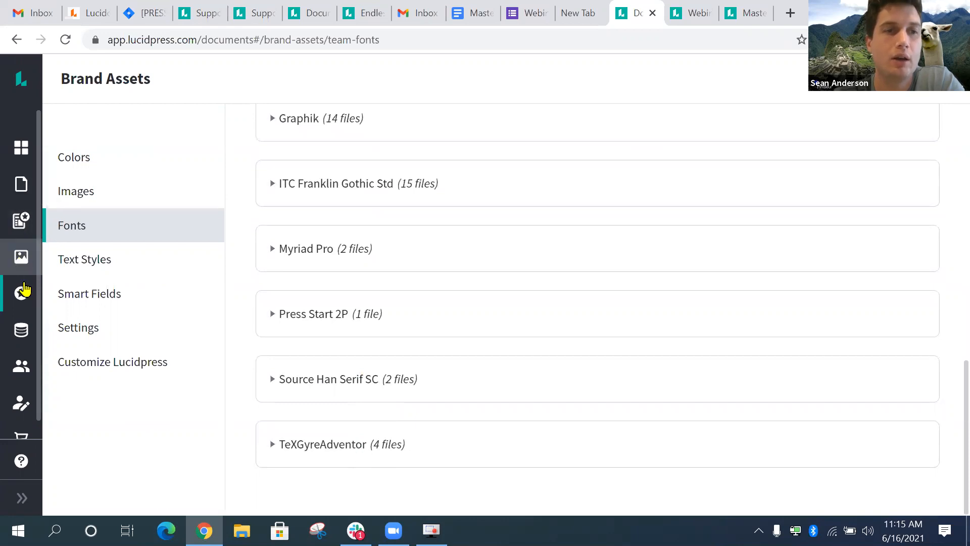
- Return to the Webinar Pt 2 document through Documents
left_click(23, 302)
left_click(23, 184)
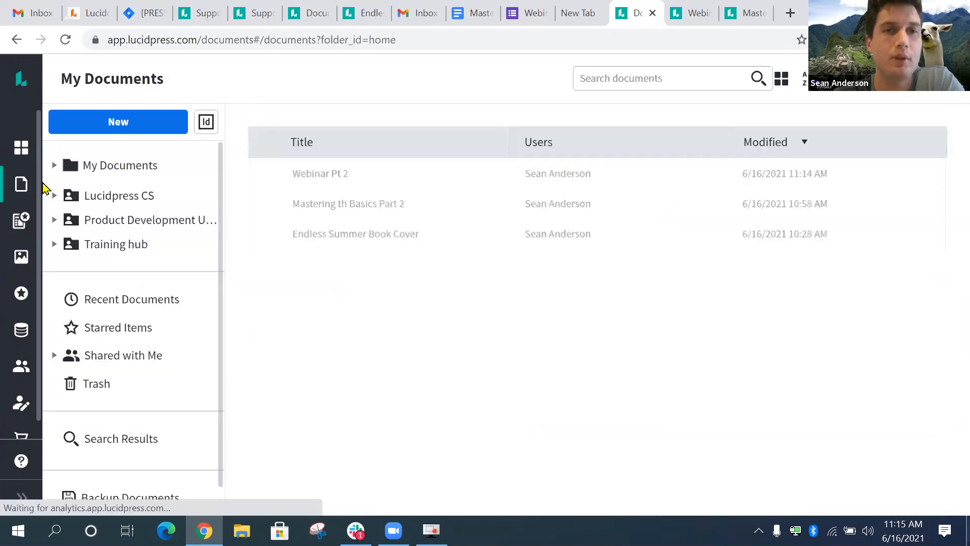
left_click(693, 13)
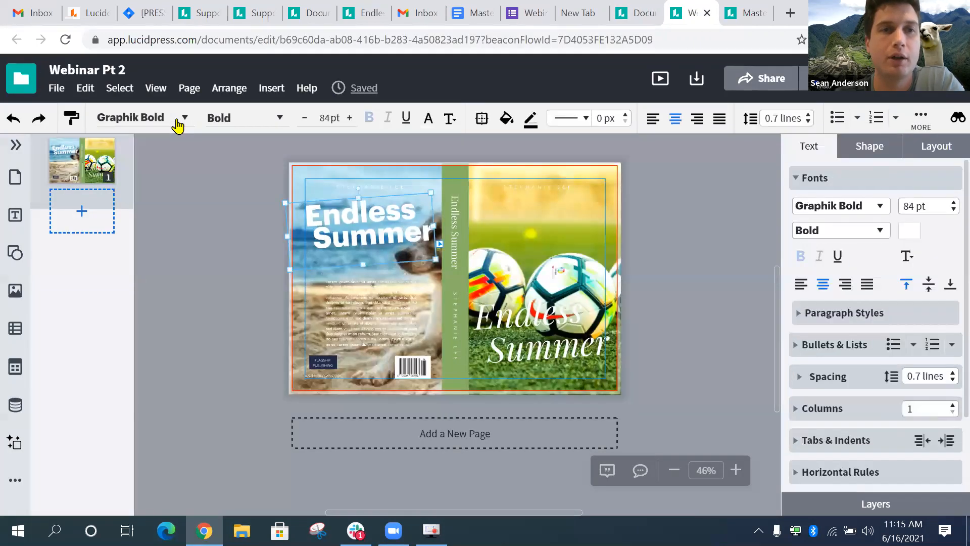
- Upload the InknutAntiqua-SemiBold font file through Manage fonts
left_click(183, 118)
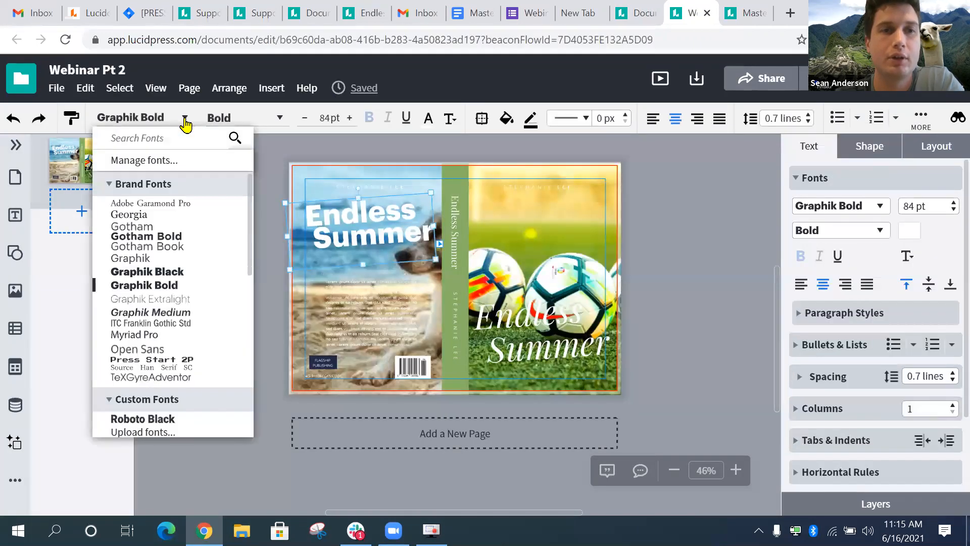
left_click(155, 161)
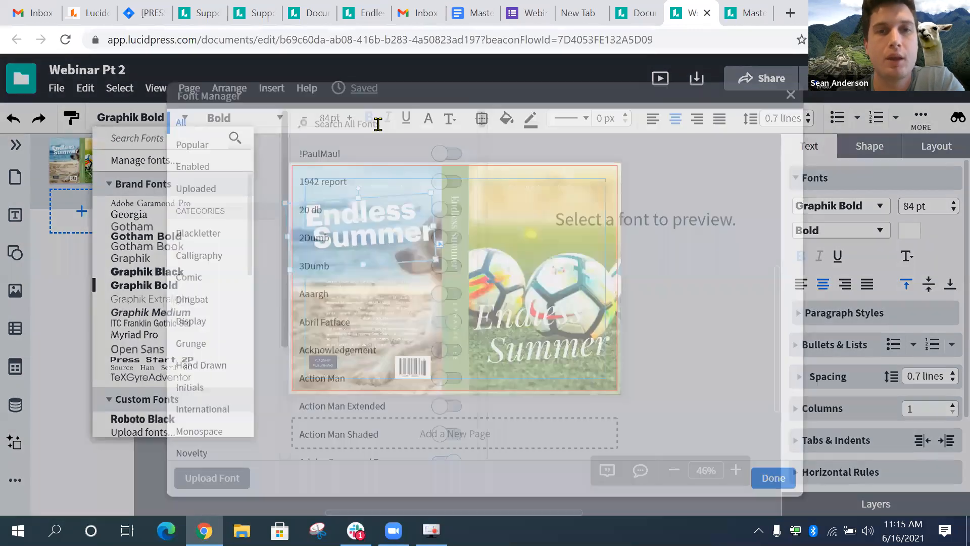
scroll(216, 249, "down", 3)
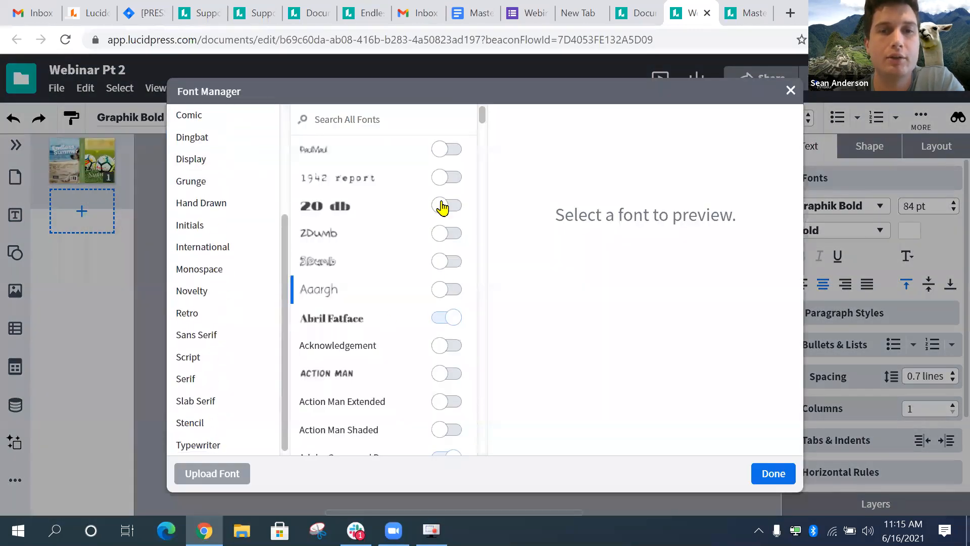
scroll(430, 283, "down", 4)
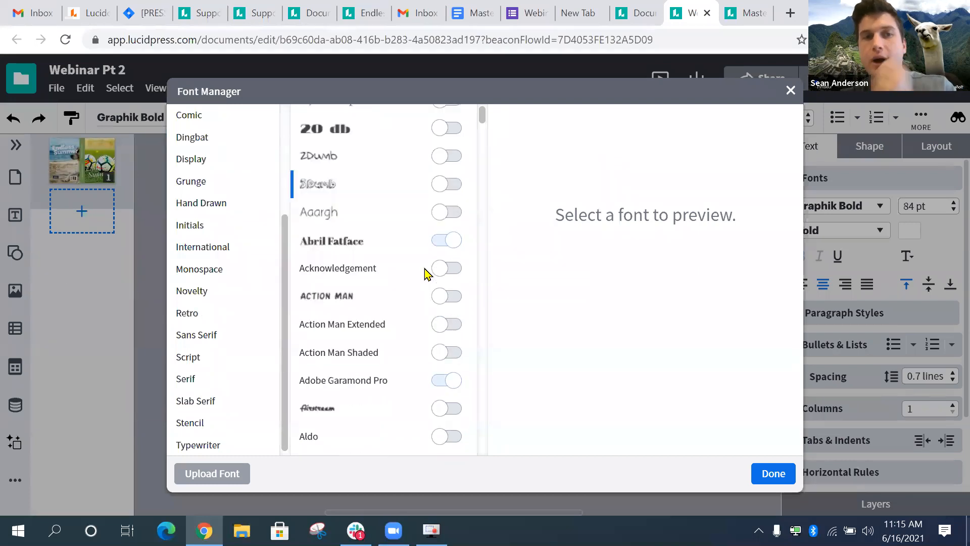
scroll(386, 349, "down", 1)
scroll(199, 339, "down", 1)
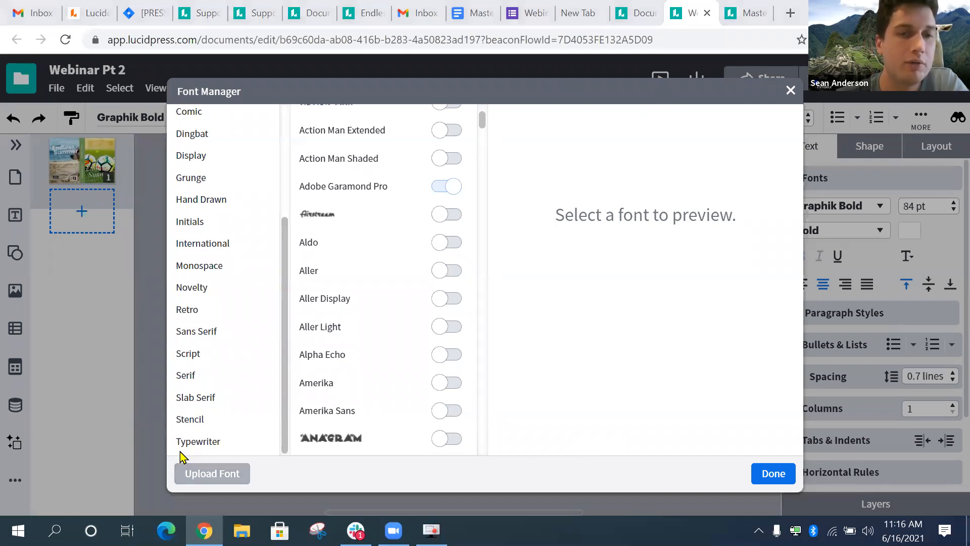
left_click(186, 470)
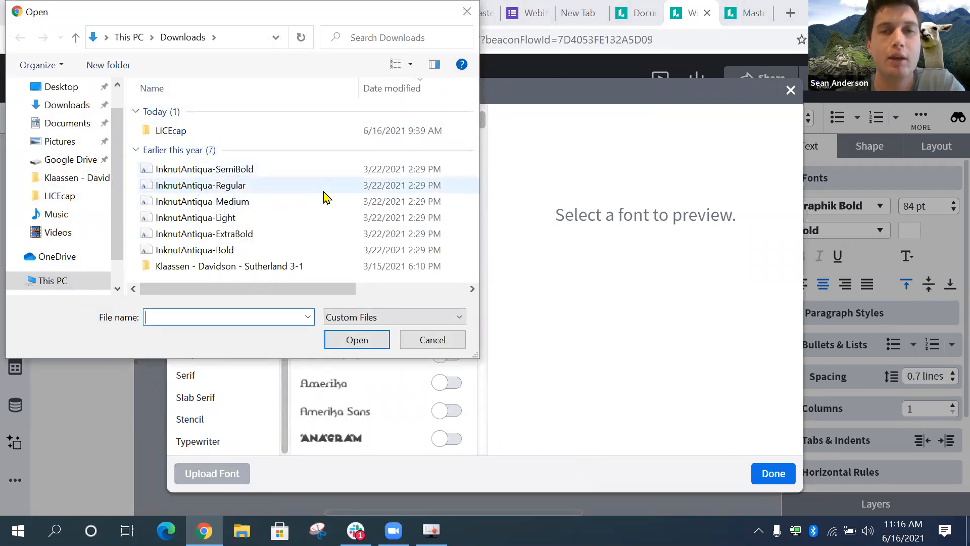
left_click(209, 175)
left_click(356, 339)
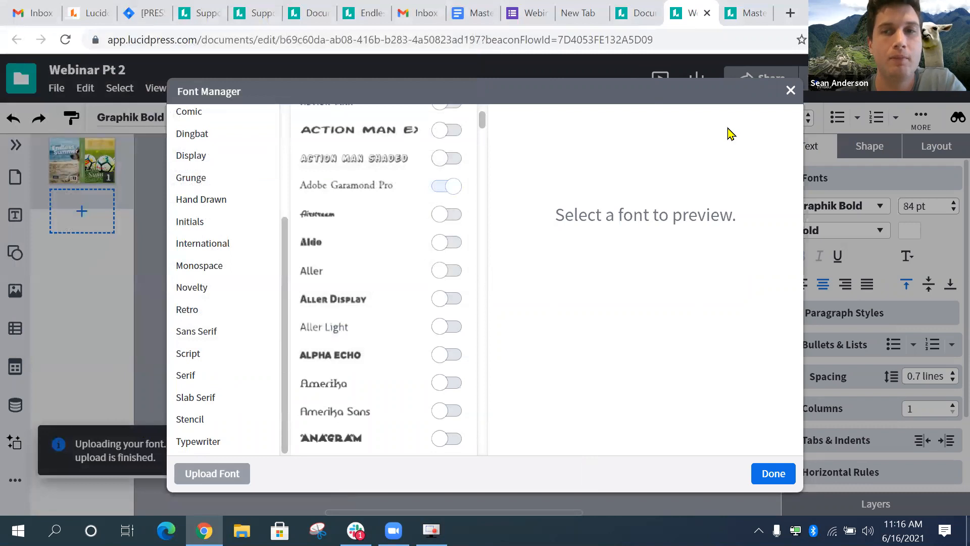
left_click(163, 456)
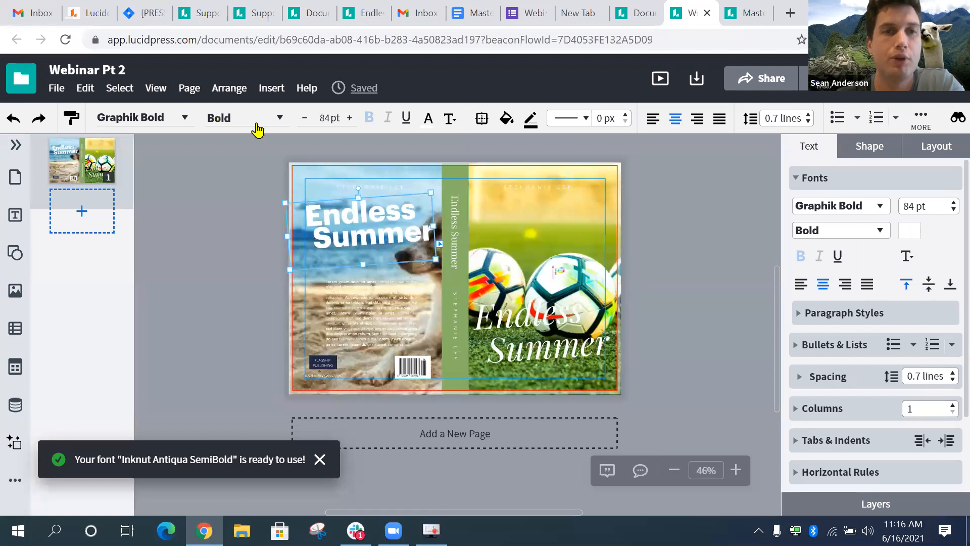
left_click(184, 120)
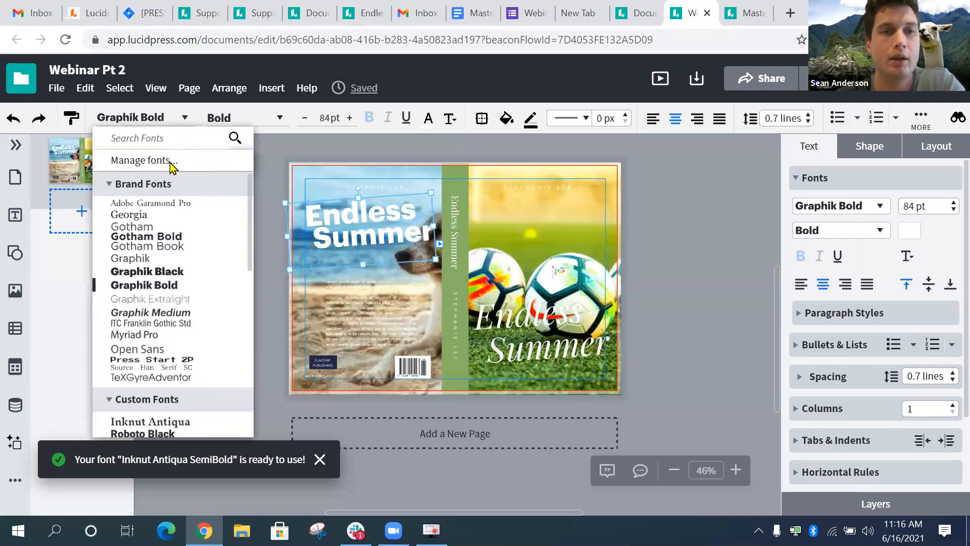
left_click(152, 160)
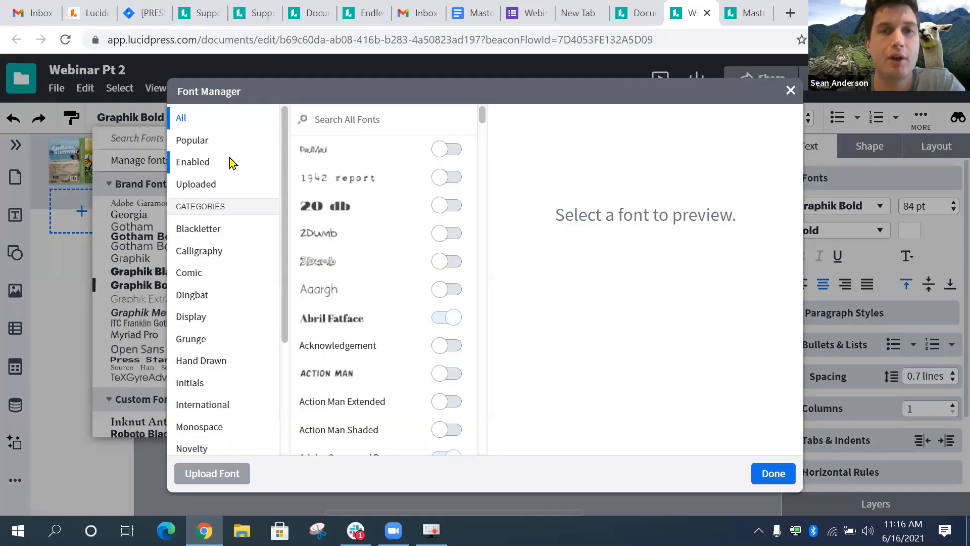
scroll(223, 238, "down", 3)
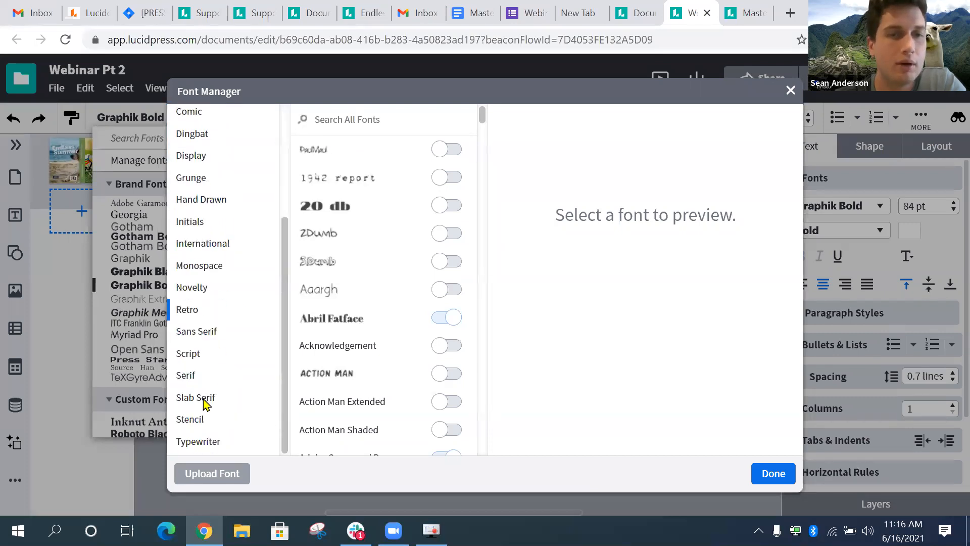
scroll(245, 281, "up", 3)
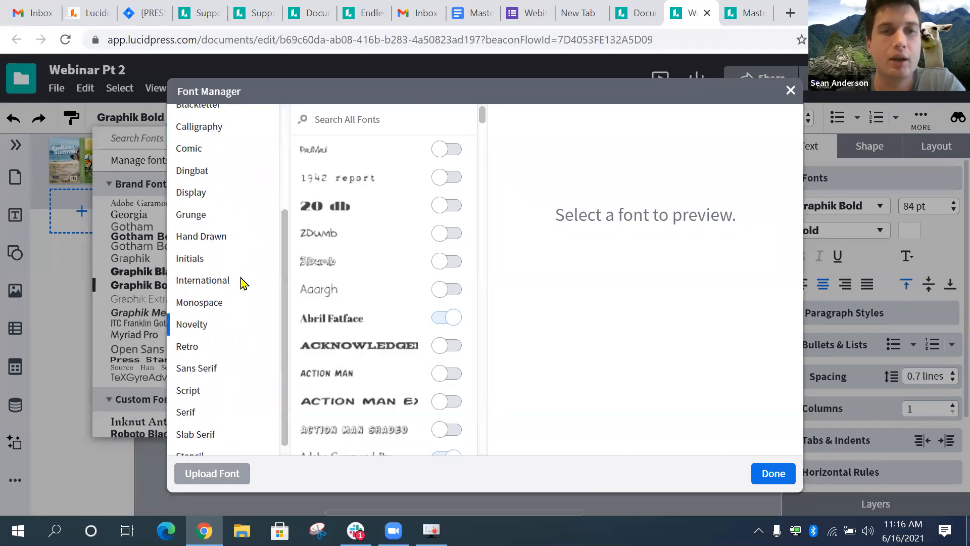
left_click(220, 124)
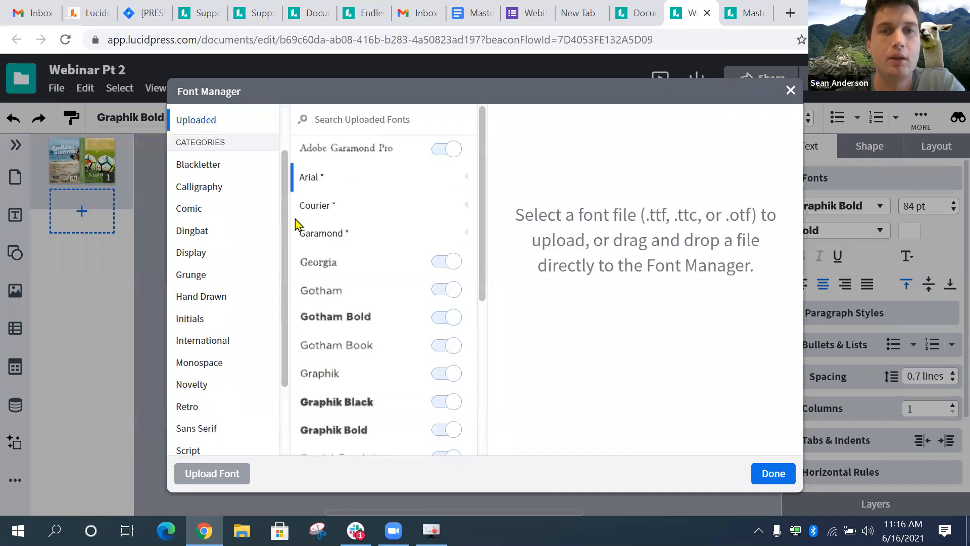
scroll(343, 334, "down", 2)
scroll(343, 335, "down", 3)
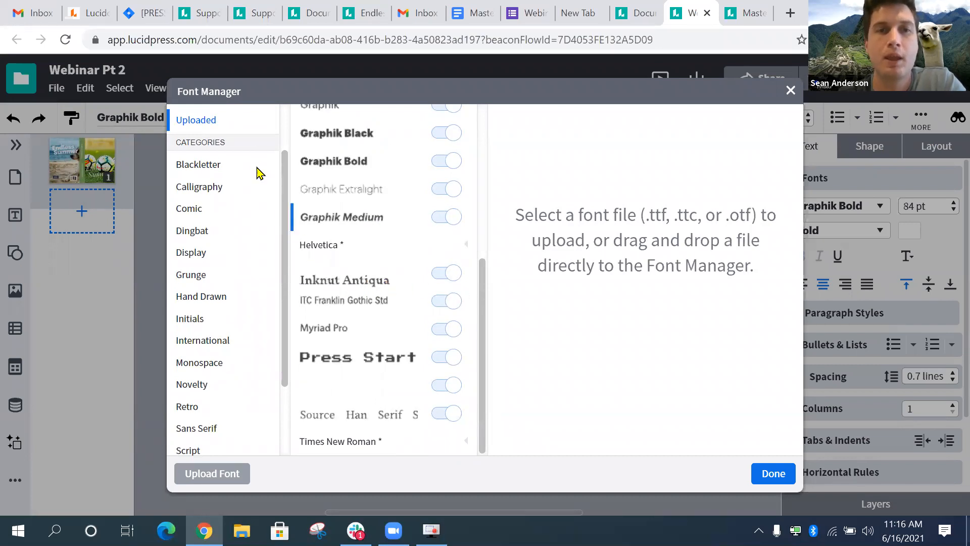
scroll(409, 225, "up", 5)
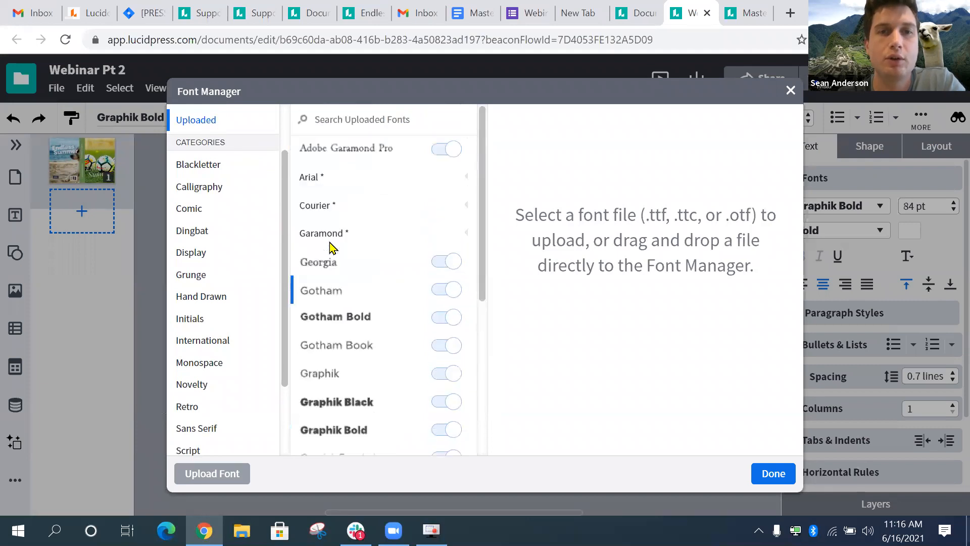
scroll(340, 293, "down", 4)
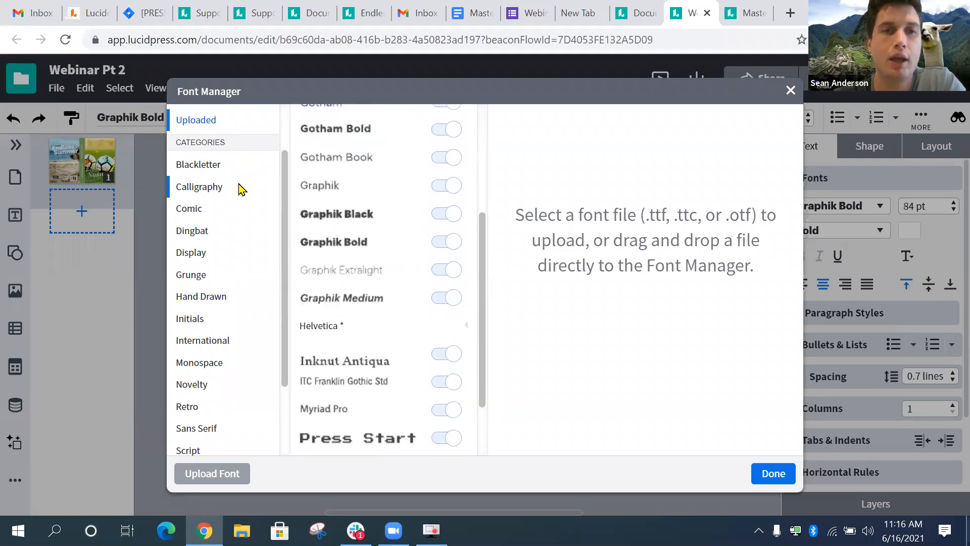
left_click(220, 186)
left_click(195, 232)
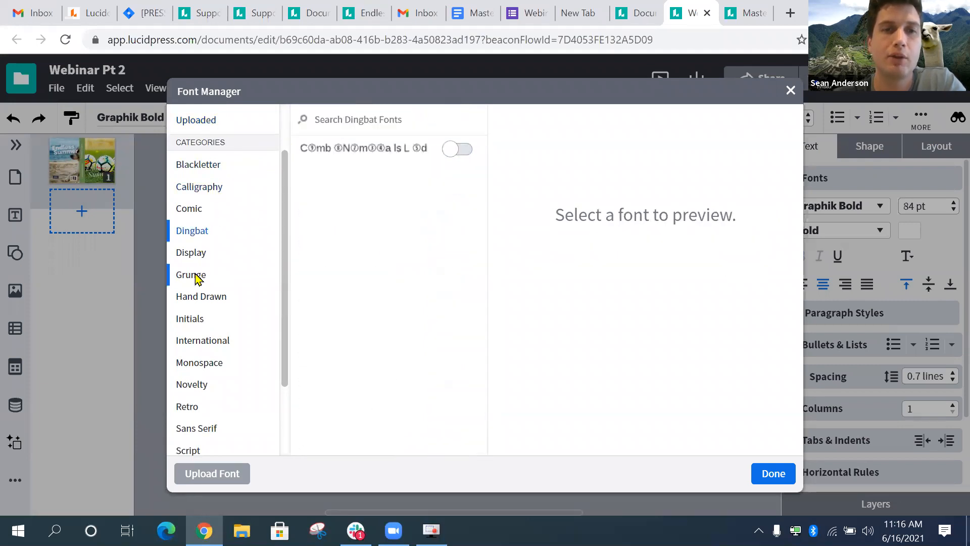
left_click(196, 276)
left_click(208, 362)
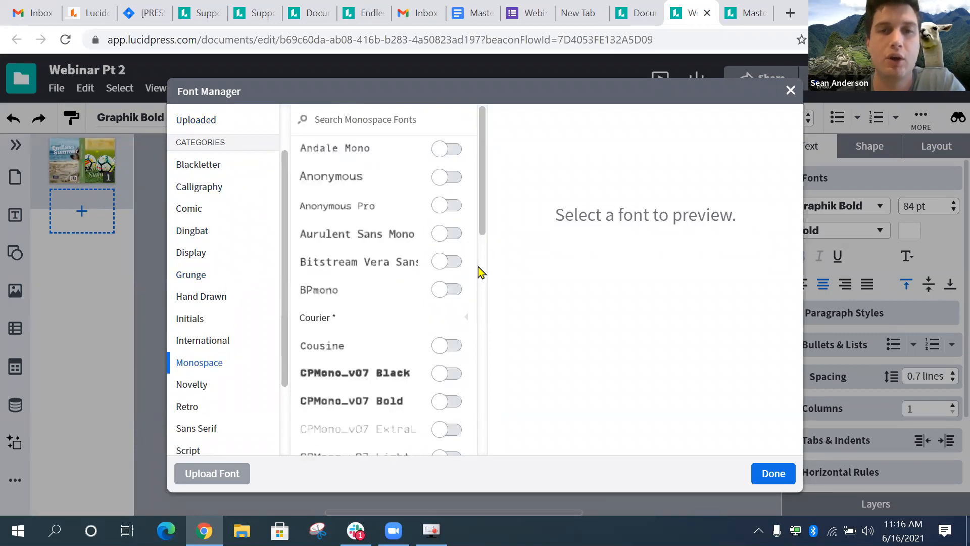
left_click(445, 291)
left_click(452, 290)
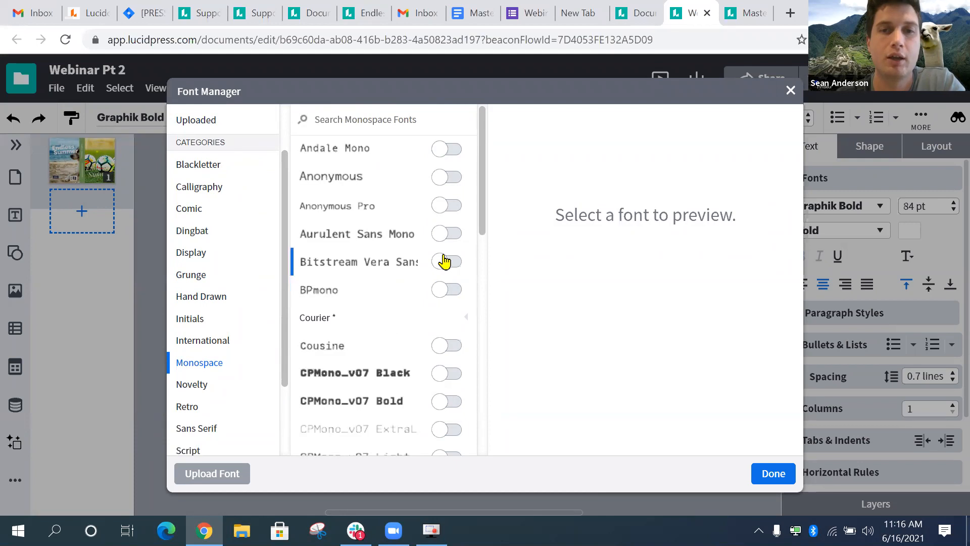
scroll(213, 195, "down", 2)
scroll(212, 195, "up", 3)
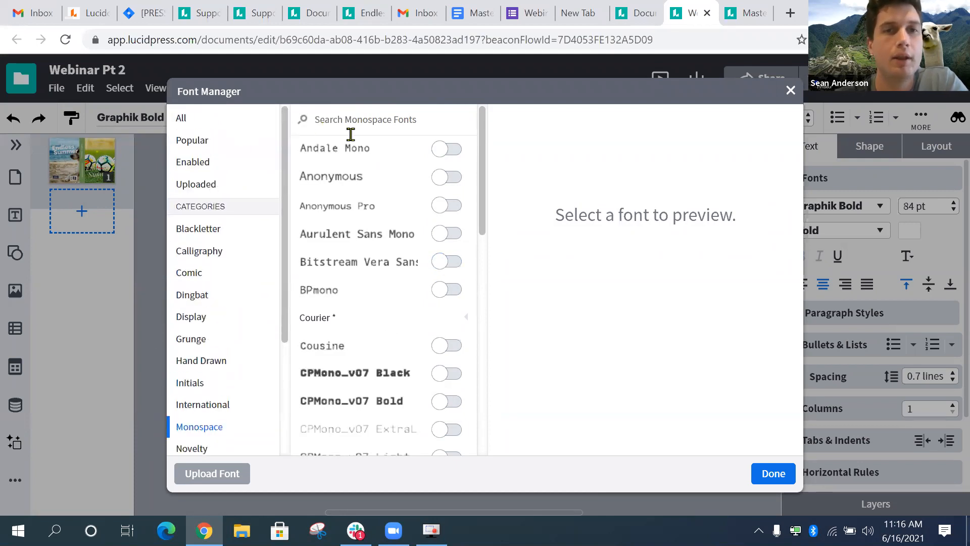
left_click(358, 114)
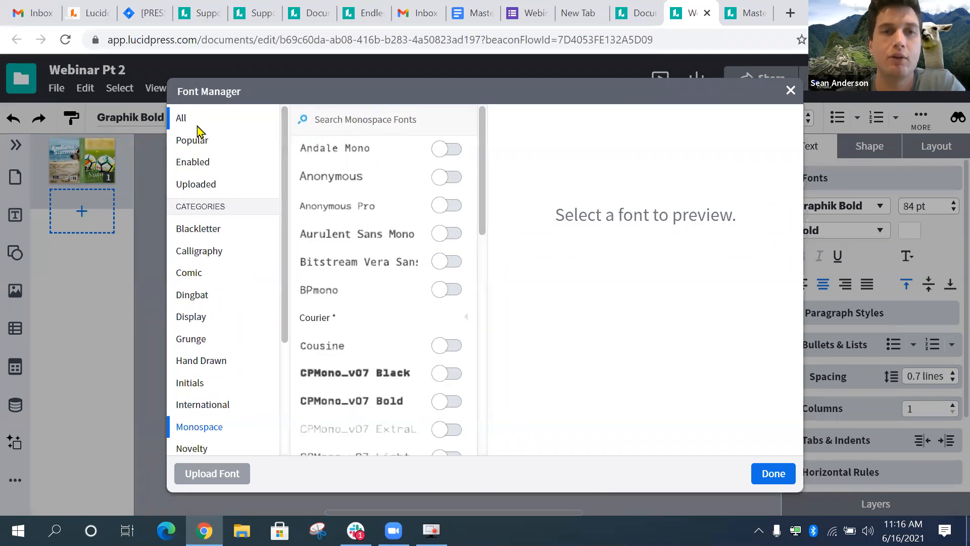
left_click(202, 143)
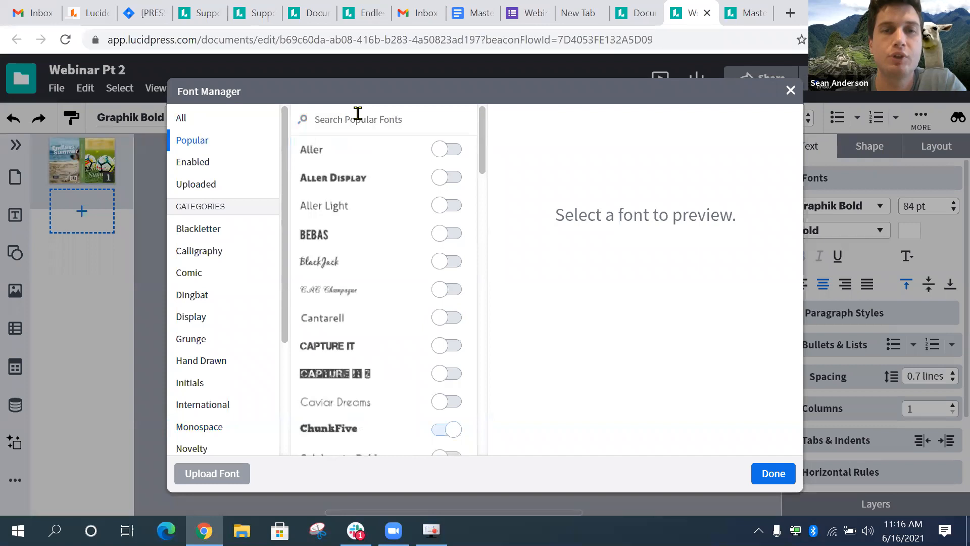
scroll(189, 251, "down", 4)
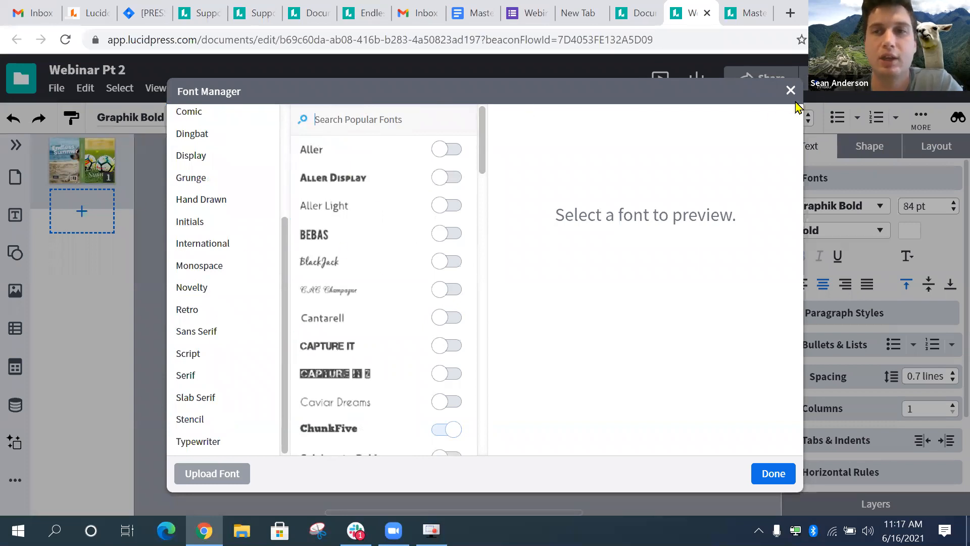
left_click(791, 92)
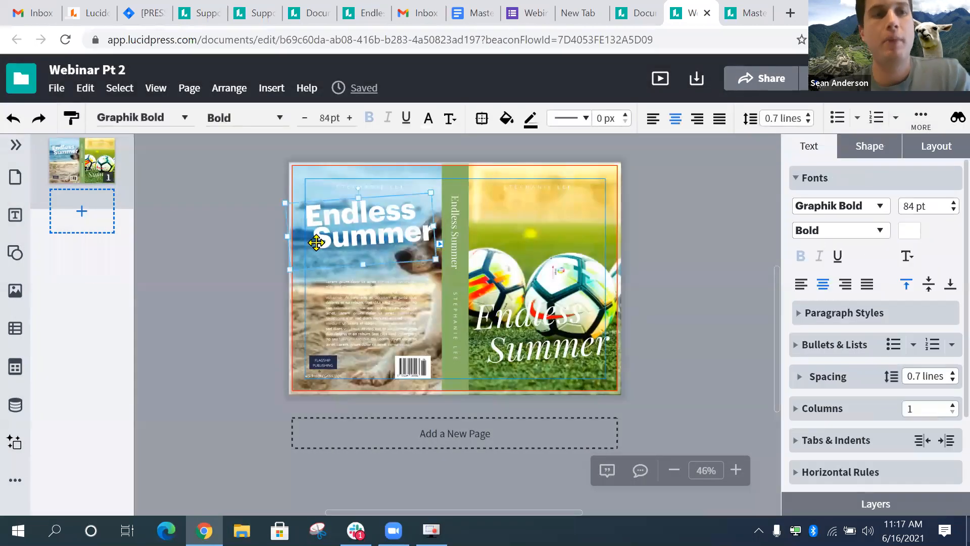
left_click(71, 123)
left_click(543, 333)
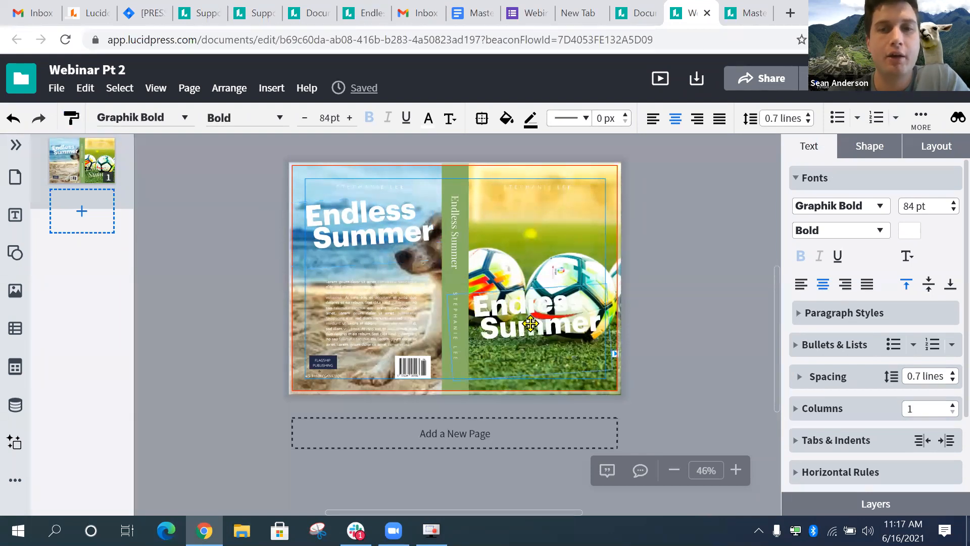
left_click(765, 332)
left_click(535, 323)
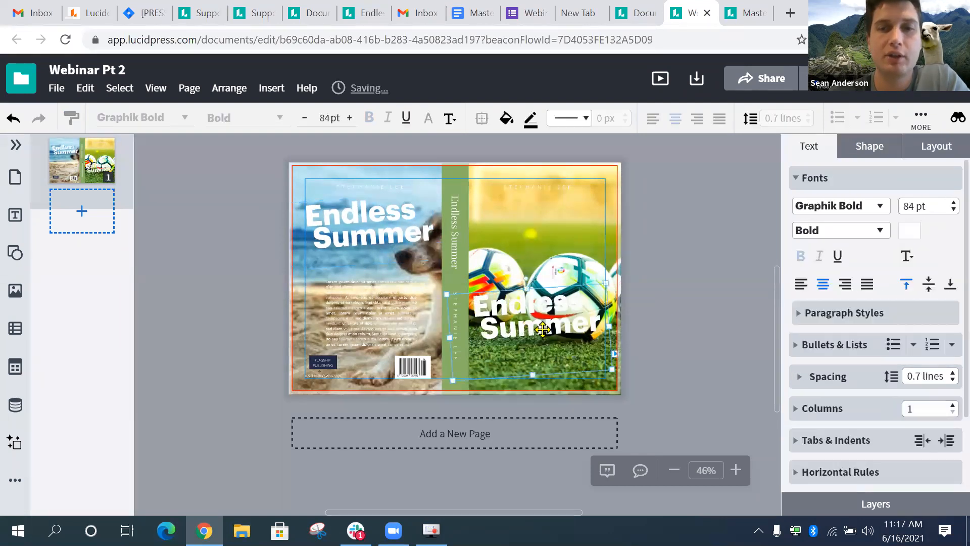
left_click(363, 338)
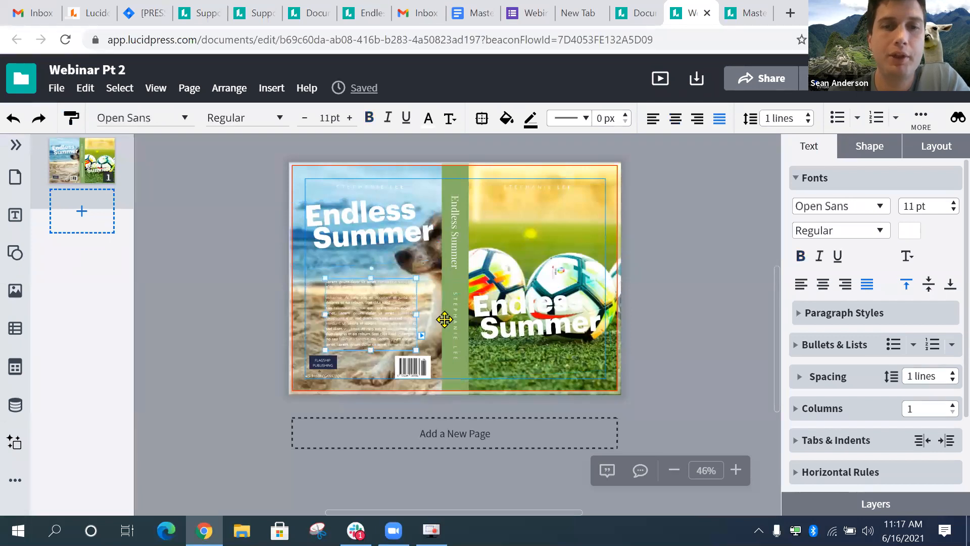
left_click(534, 335)
left_click(385, 230)
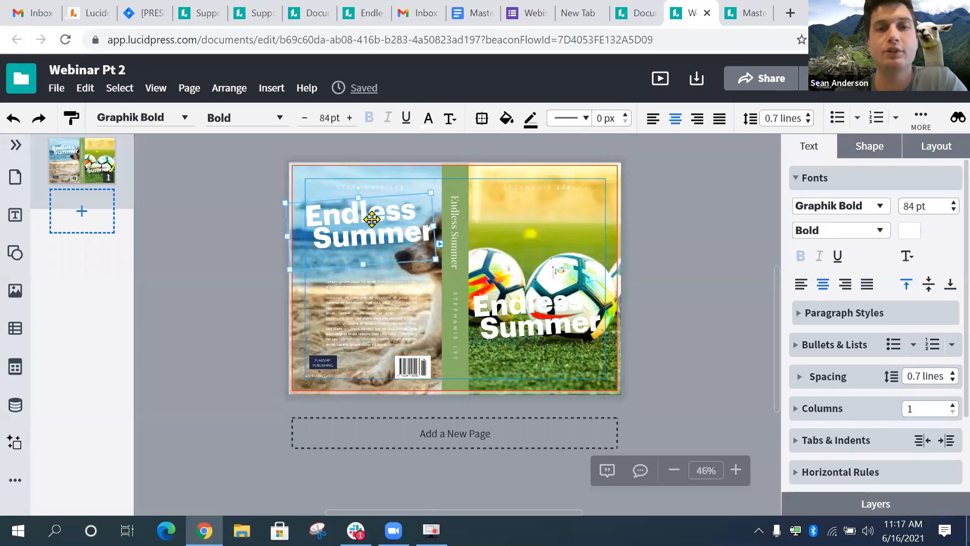
left_click(378, 305)
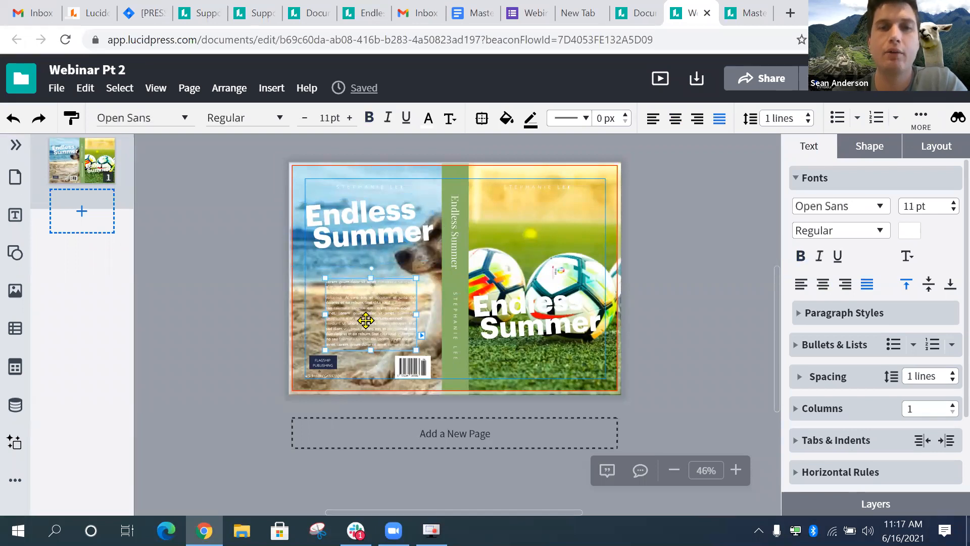
scroll(366, 320, "up", 3)
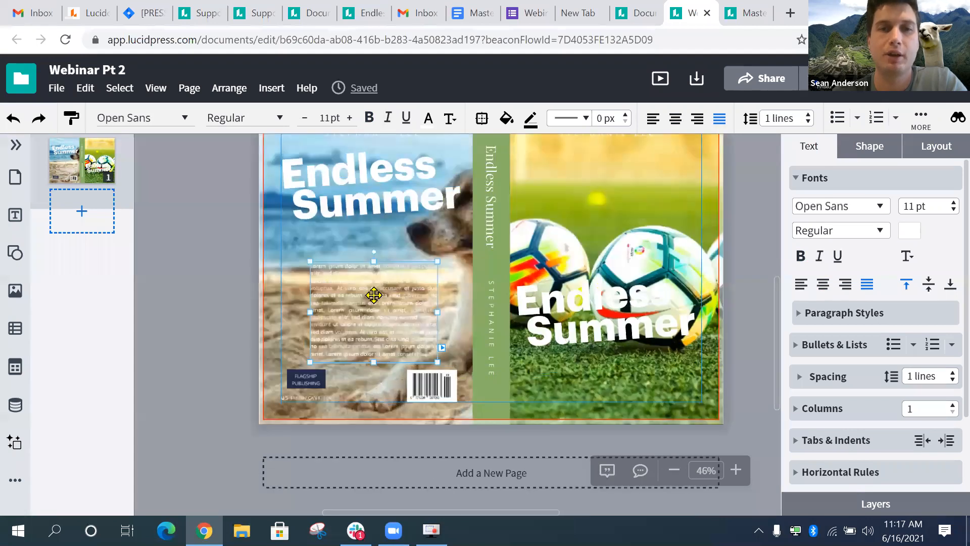
scroll(373, 297, "up", 1)
left_click(375, 173)
left_click(387, 289)
left_click(380, 173)
left_click(378, 294)
left_click(386, 160)
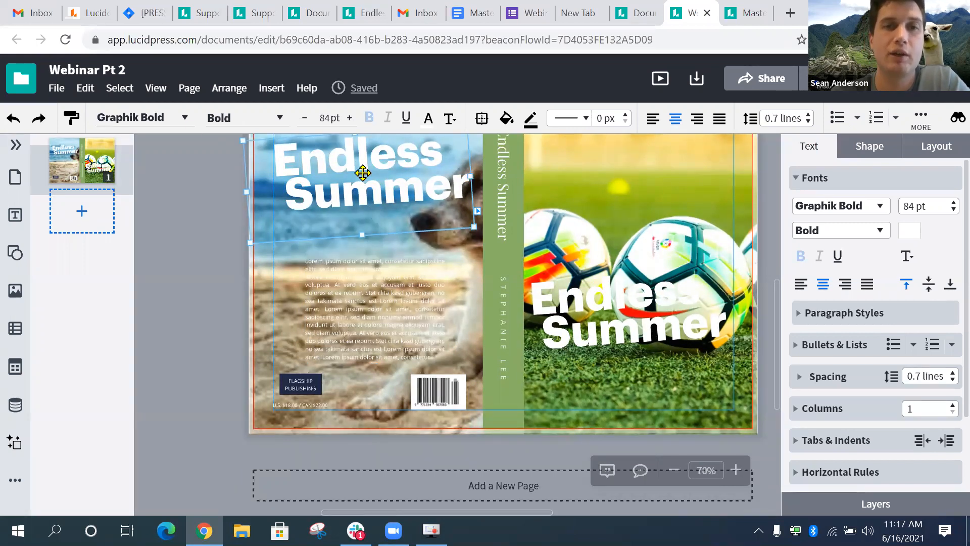
scroll(363, 173, "up", 1)
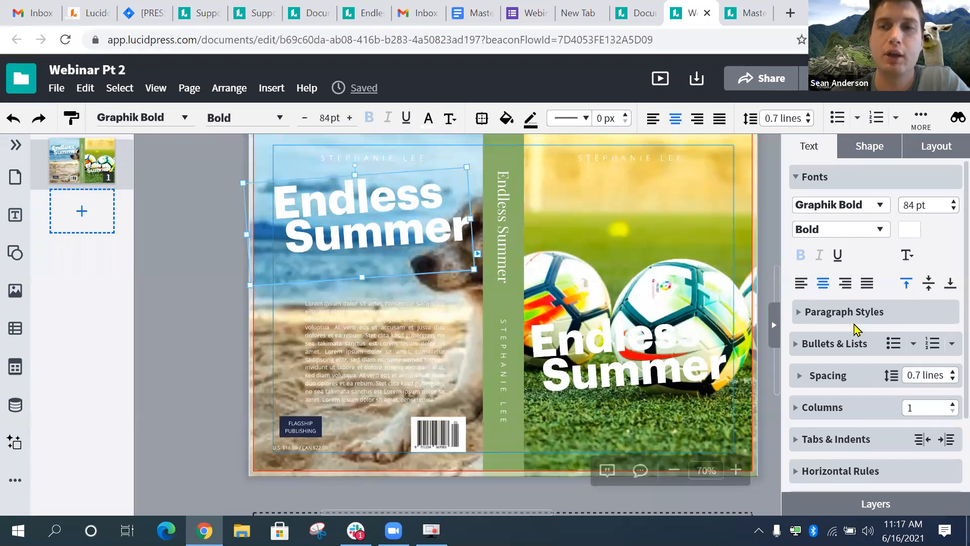
scroll(856, 303, "down", 2)
scroll(848, 228, "up", 2)
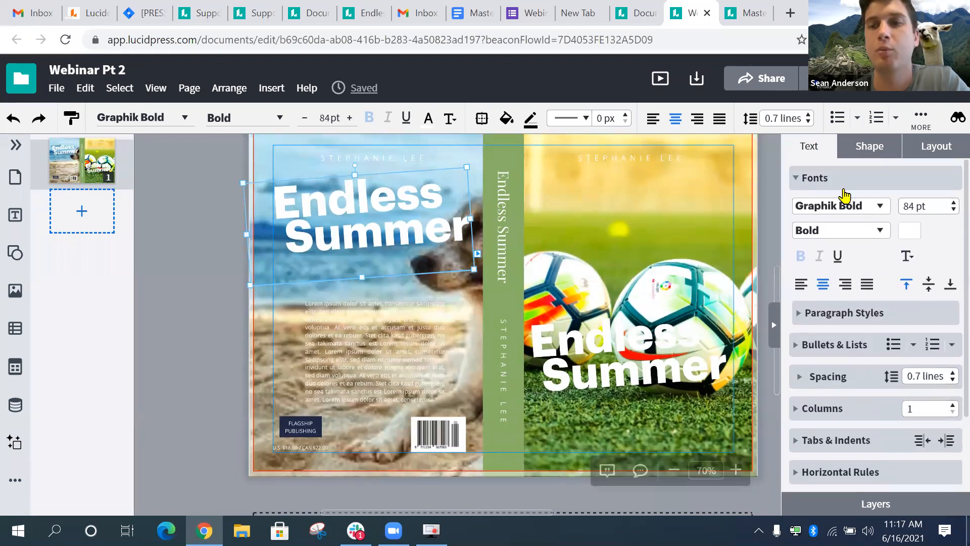
left_click(392, 339)
left_click(271, 189)
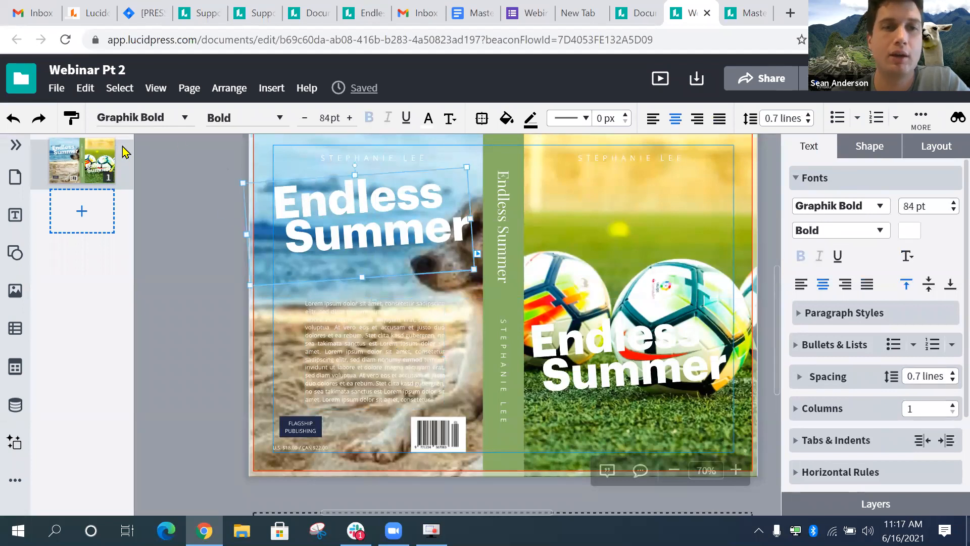
- Apply the title's style and 11 pt size to the body text, then undo both
left_click(331, 372)
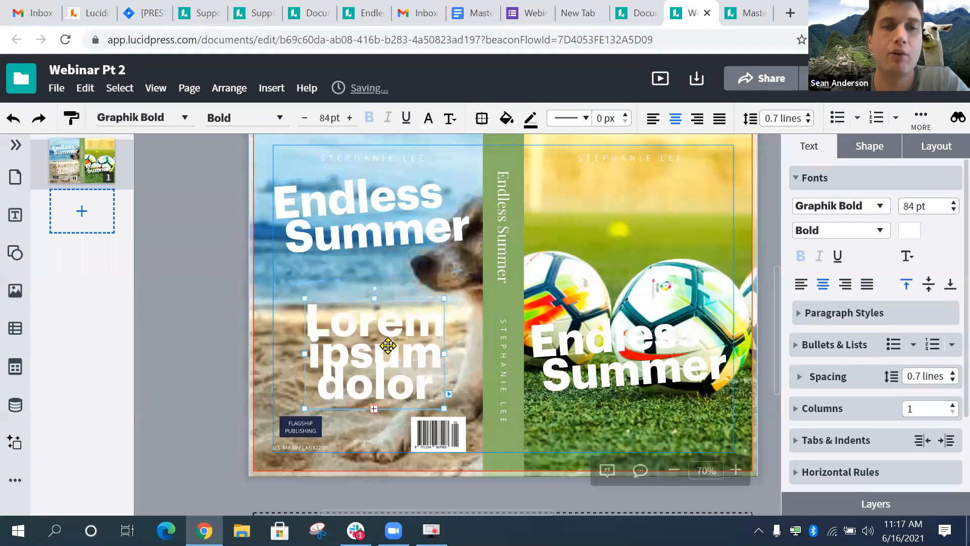
left_click(336, 118)
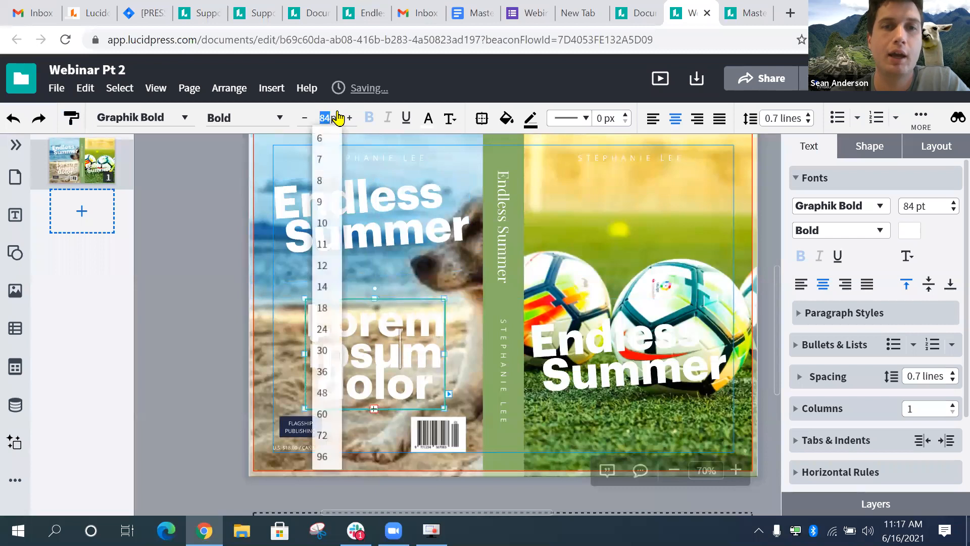
left_click(324, 246)
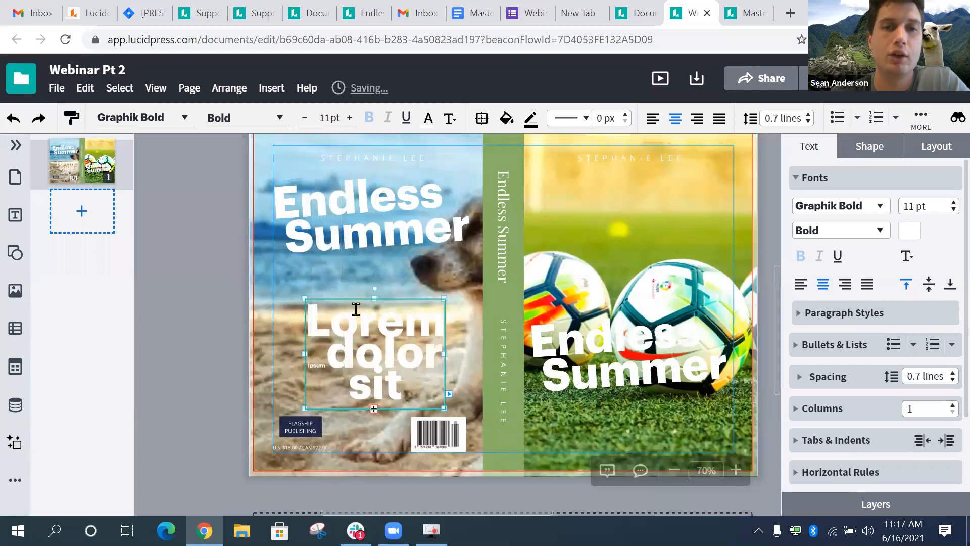
left_click(12, 120)
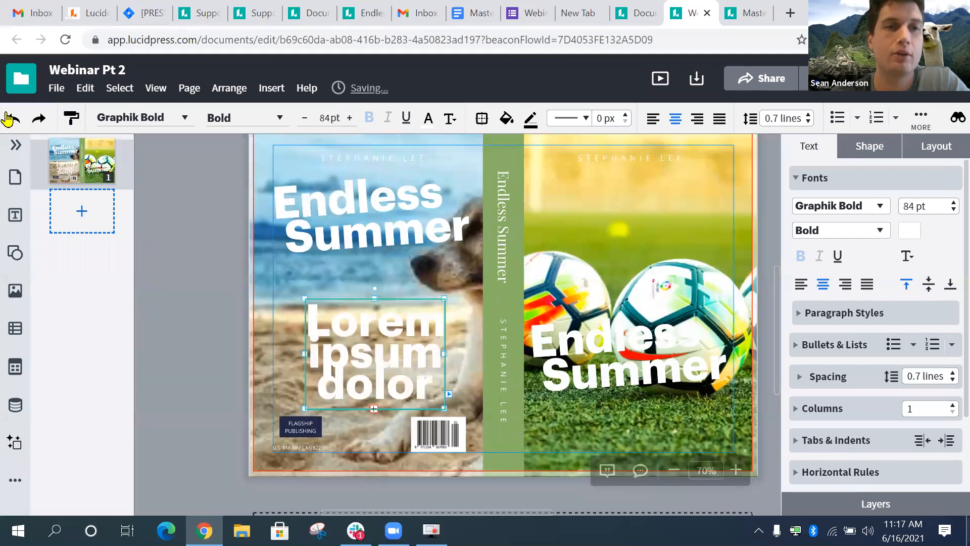
left_click(8, 120)
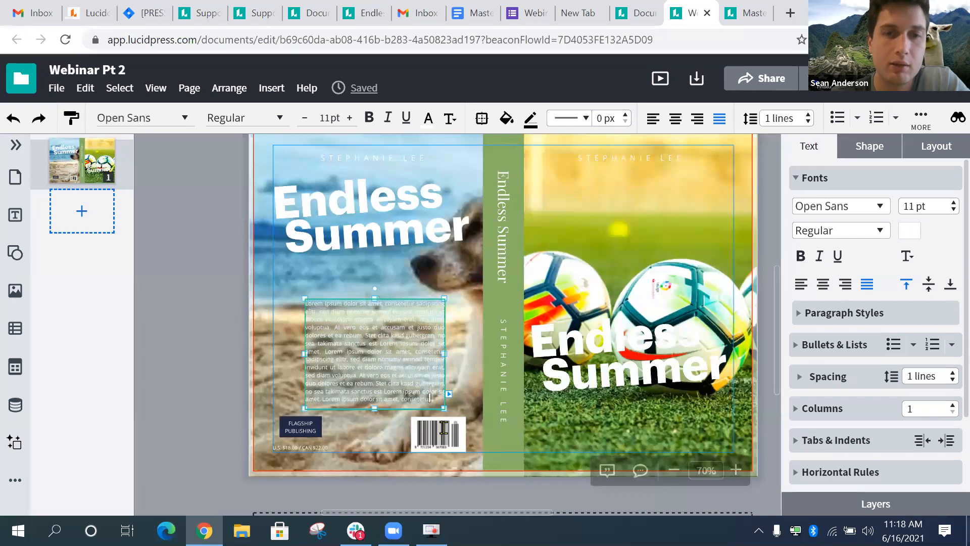
- Copy the Endless Summer title's style onto the back-cover body text and set it to 11 pt
left_click(327, 188)
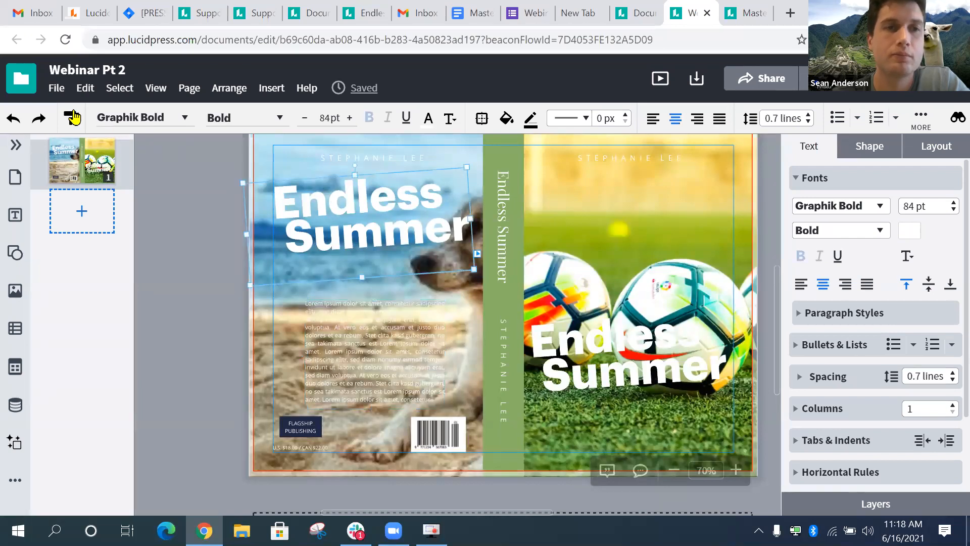
left_click(303, 319)
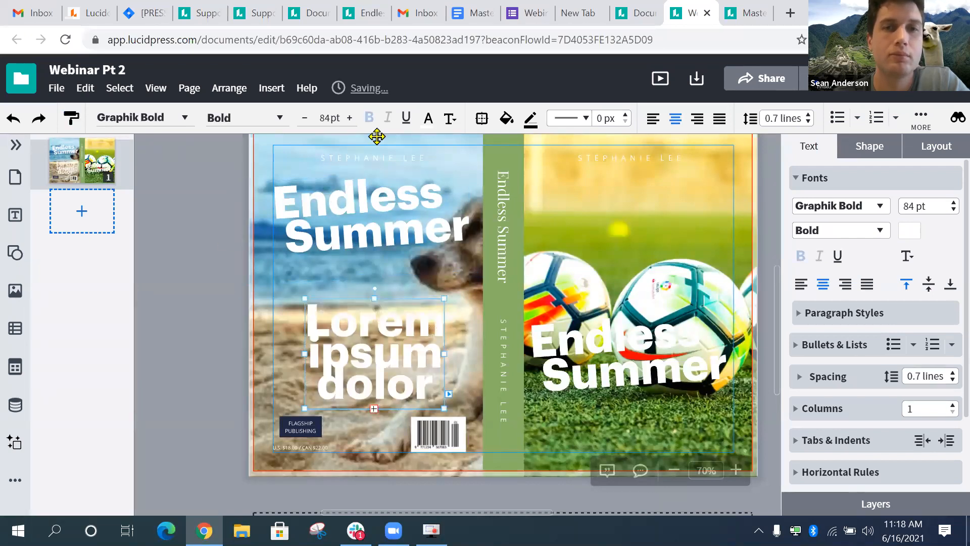
left_click(333, 118)
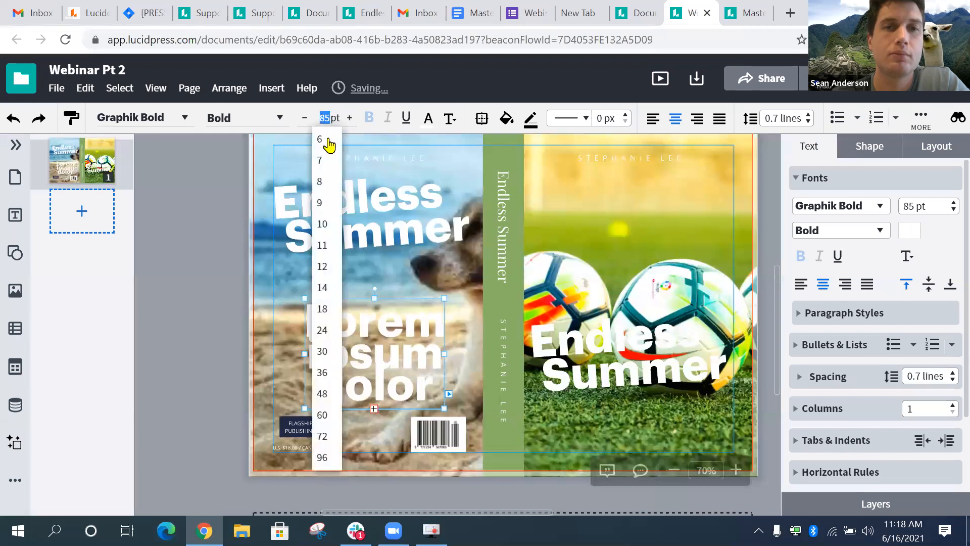
left_click(324, 246)
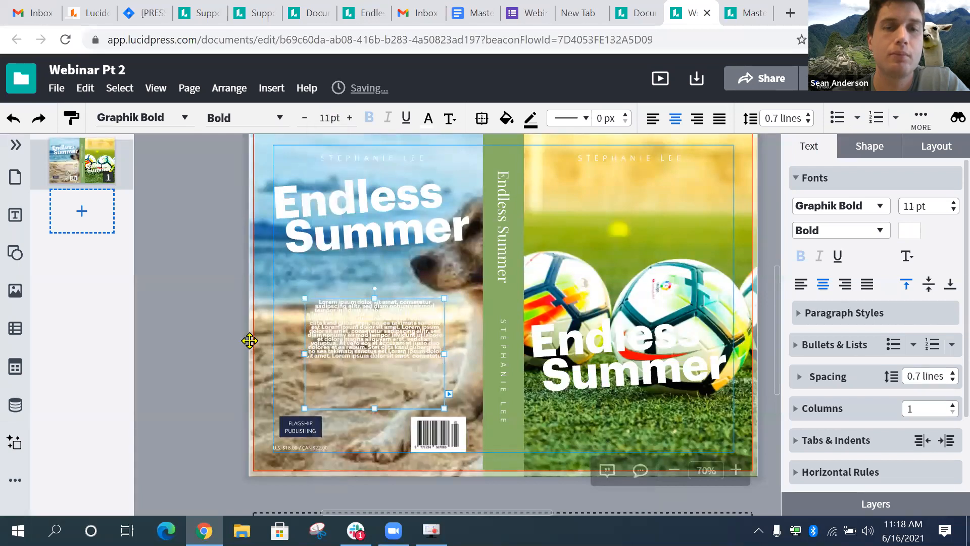
left_click(203, 352)
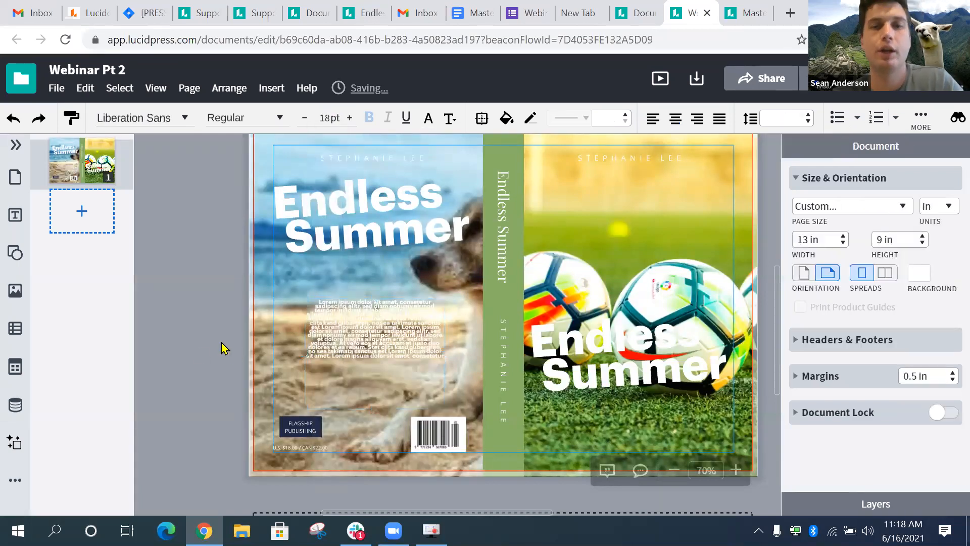
left_click(367, 344)
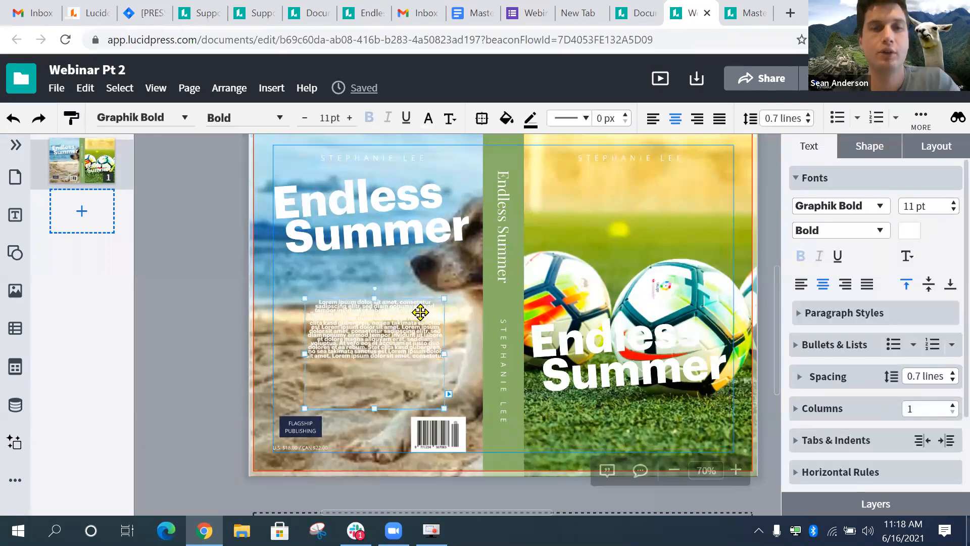
scroll(420, 312, "up", 5)
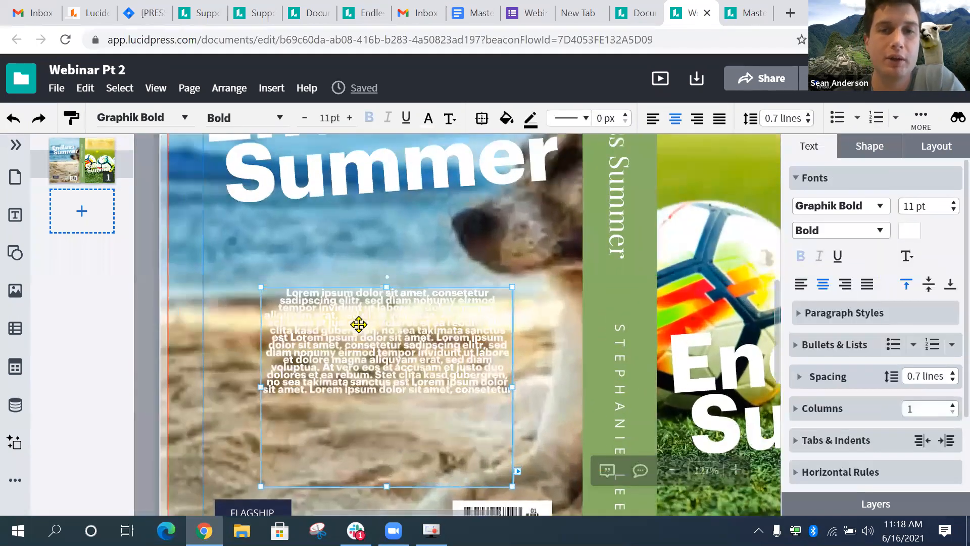
scroll(358, 324, "down", 5)
left_click_drag(354, 202, 355, 205)
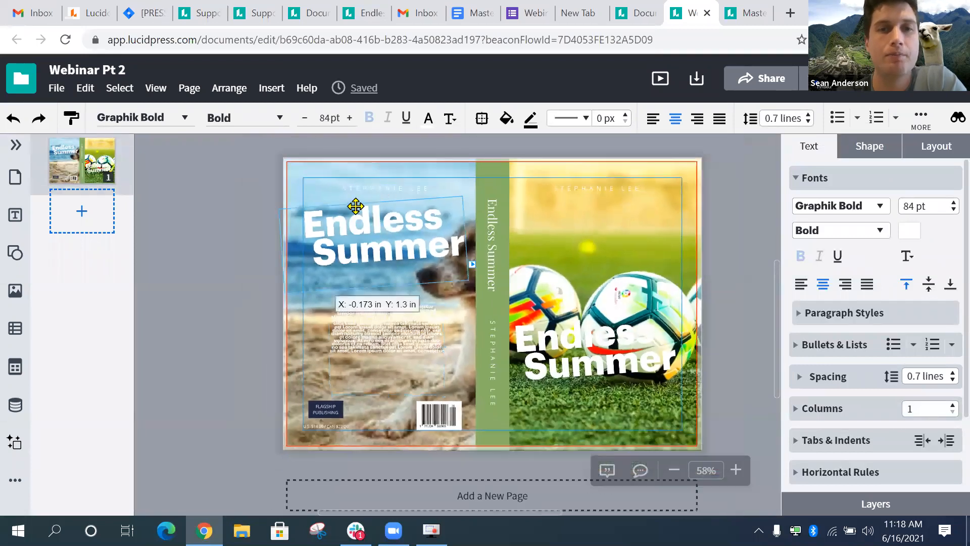
left_click(629, 363)
left_click(415, 253)
left_click(393, 343)
left_click(626, 371)
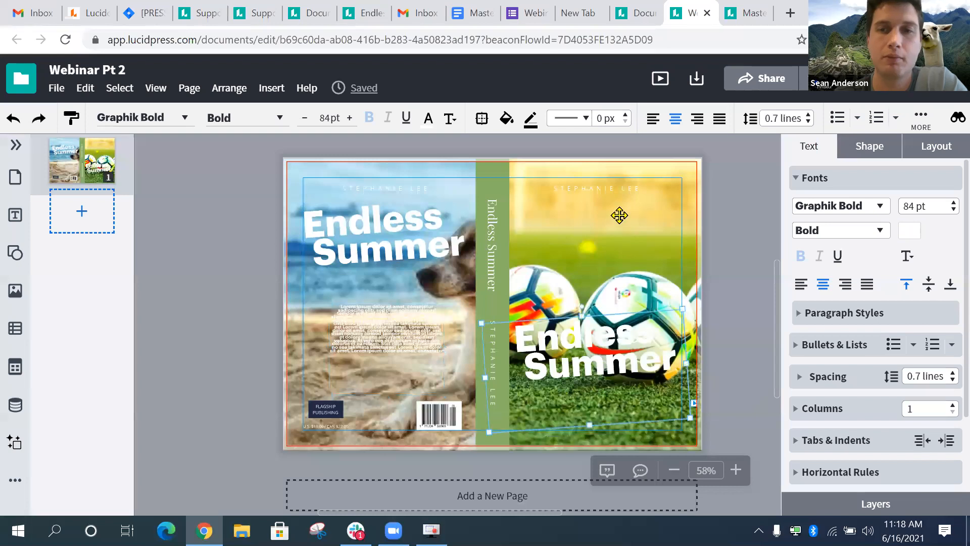
left_click(389, 249)
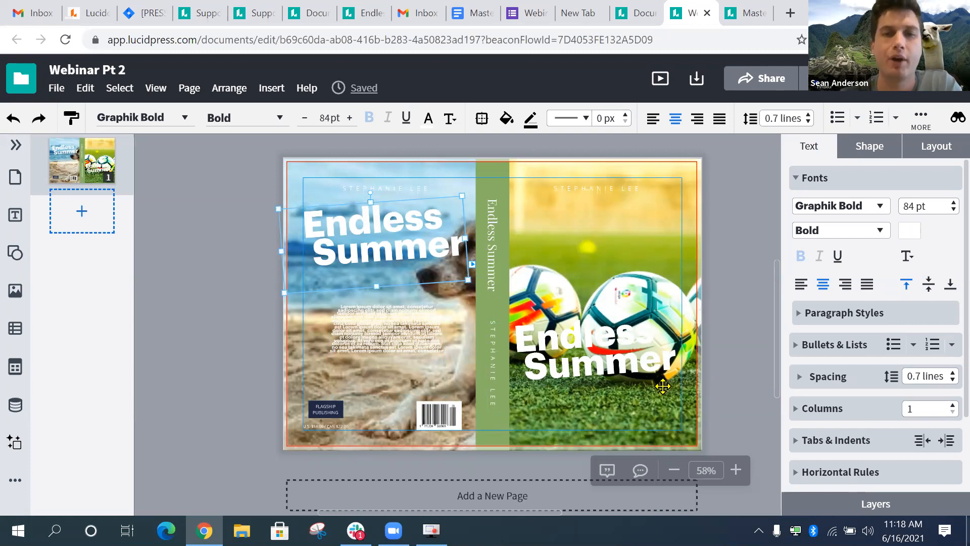
left_click(645, 366)
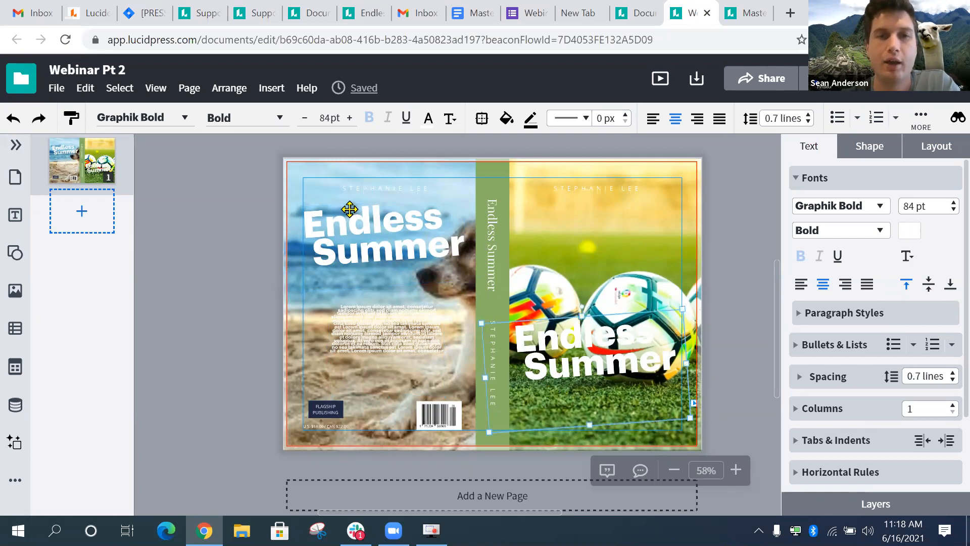
left_click(367, 235)
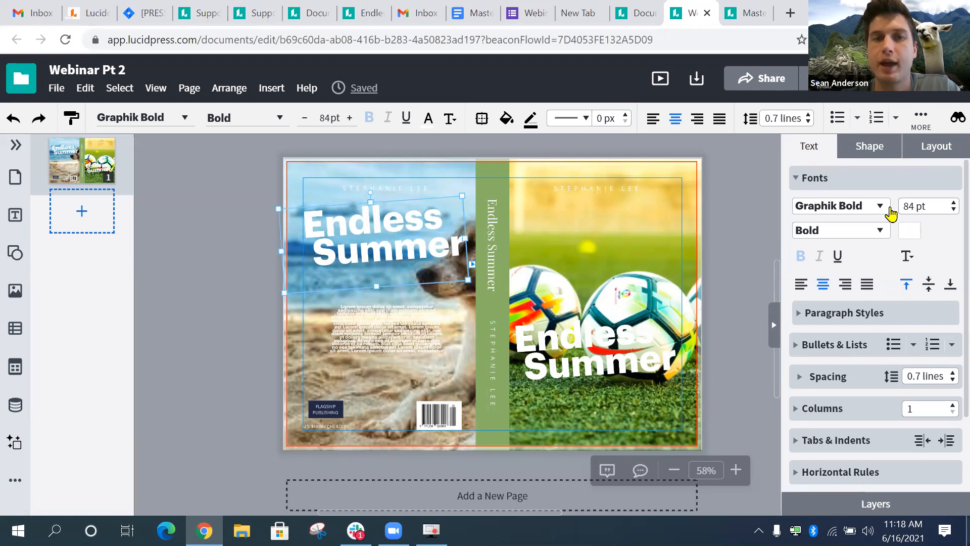
- Try various text colours and settle on coral salmon for the back-cover title
left_click(918, 234)
left_click(903, 132)
left_click(889, 134)
left_click(860, 133)
left_click(839, 133)
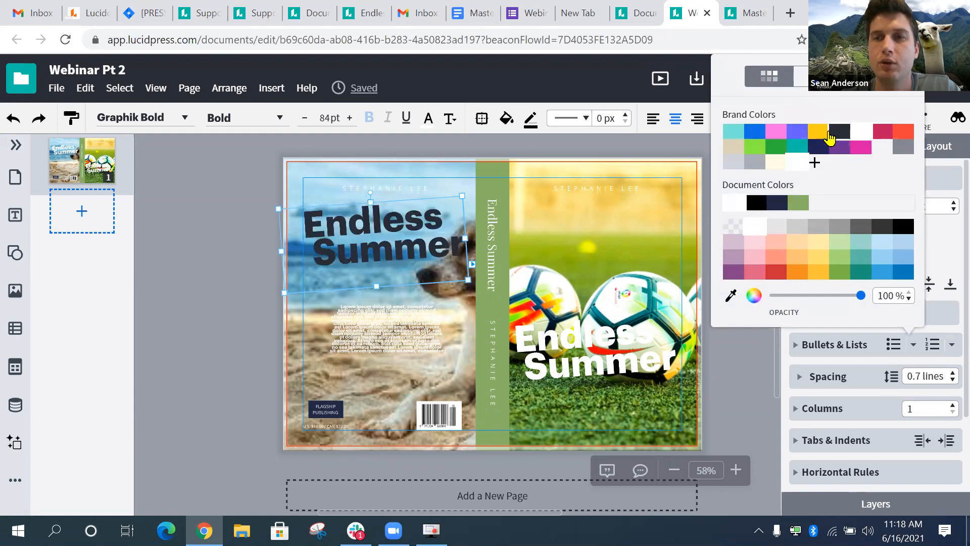
left_click(821, 135)
left_click(797, 132)
left_click(775, 134)
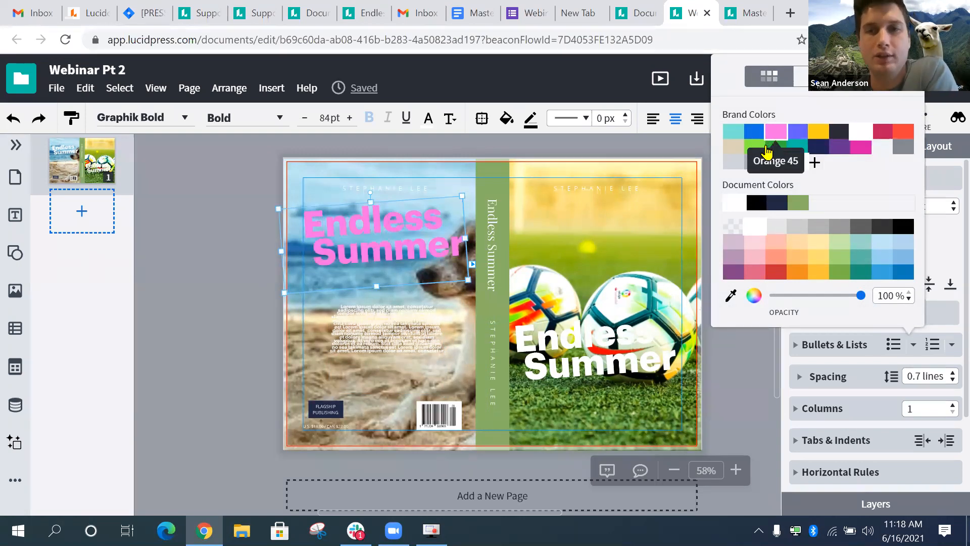
left_click(759, 147)
left_click(793, 148)
left_click(818, 147)
left_click(839, 147)
left_click(884, 132)
left_click(888, 146)
left_click(899, 134)
left_click(898, 150)
left_click(882, 148)
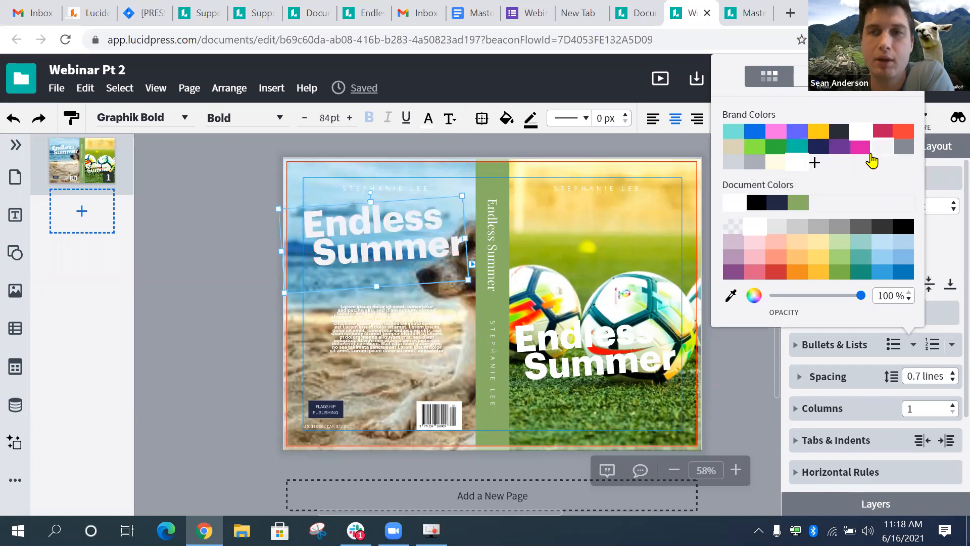
left_click(777, 257)
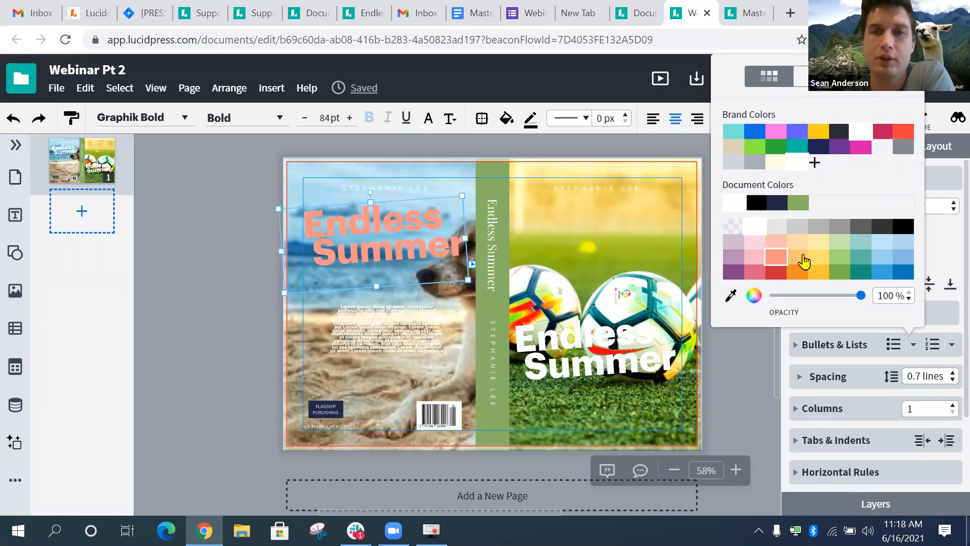
left_click(777, 262)
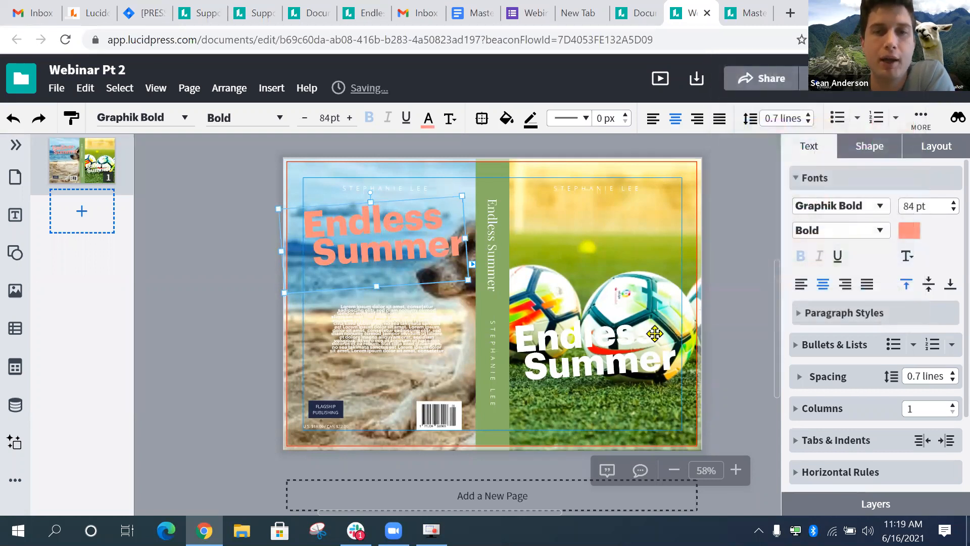
- Make the front-cover Endless Summer title coral as well
left_click(603, 356)
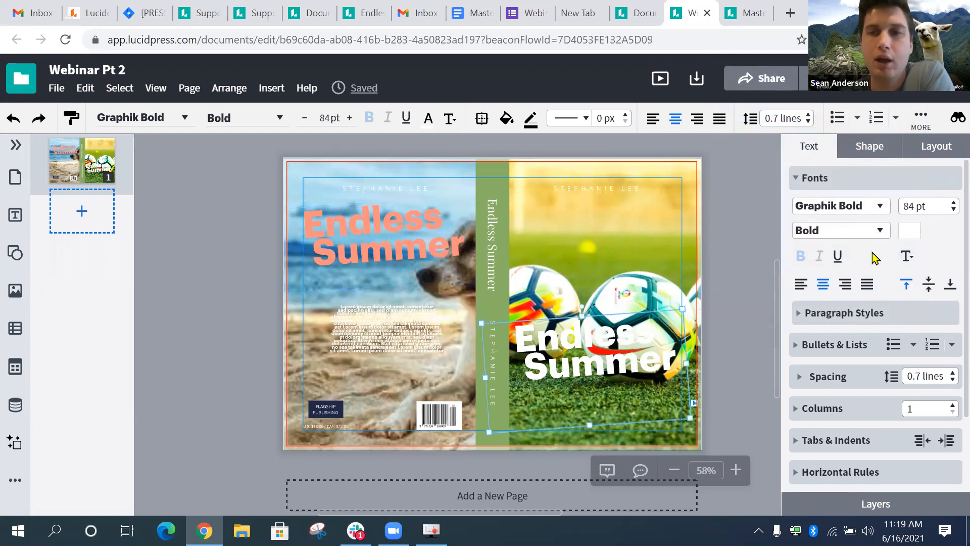
left_click(912, 237)
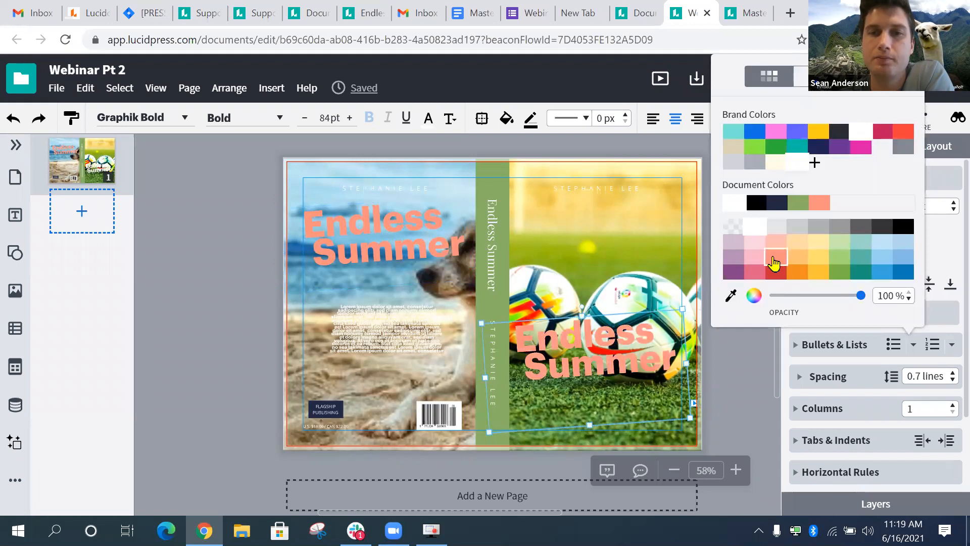
left_click(775, 261)
left_click(208, 263)
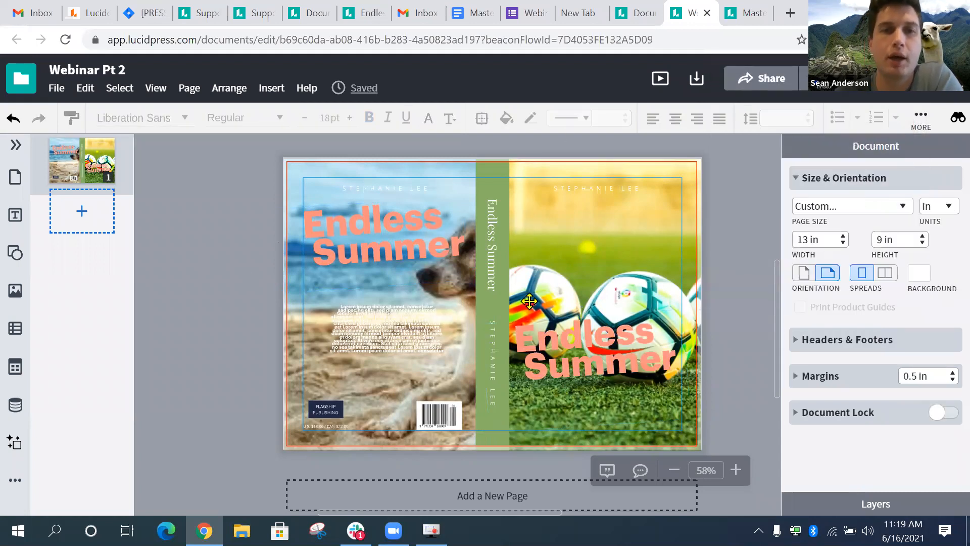
- Replace the back-cover author line with the new author's name
left_click_drag(488, 244, 493, 240)
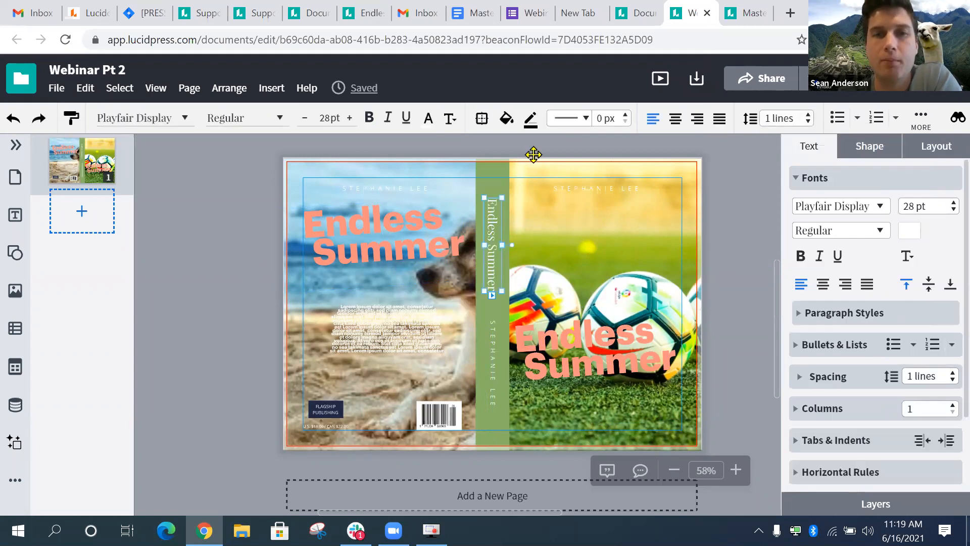
left_click(417, 191)
left_click(502, 234)
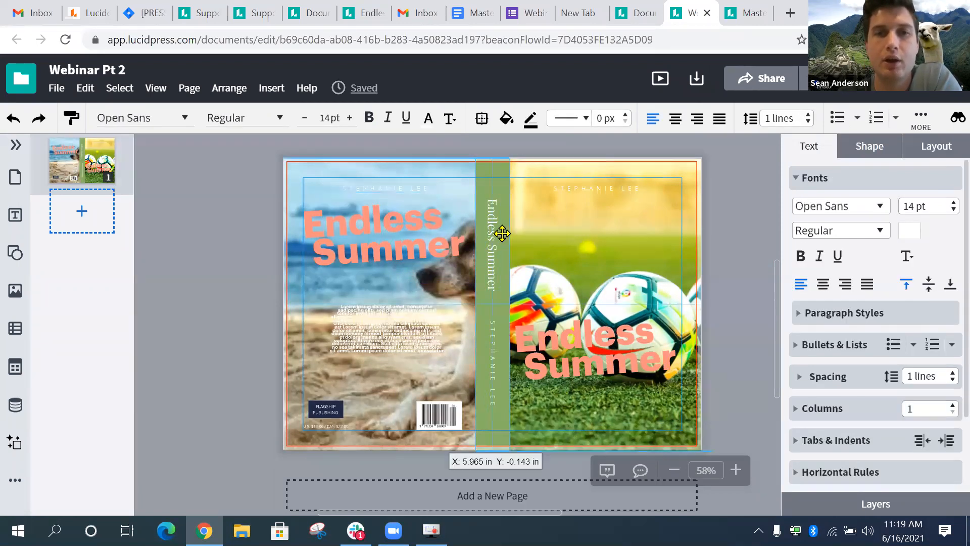
left_click(407, 189)
scroll(465, 187, "up", 4)
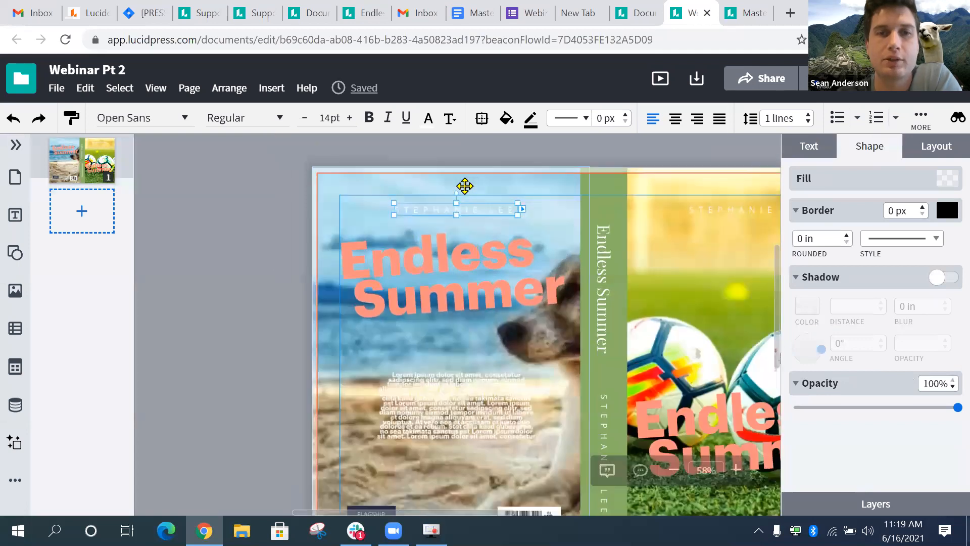
scroll(438, 241, "right", 1)
double_click(438, 242)
triple_click(437, 241)
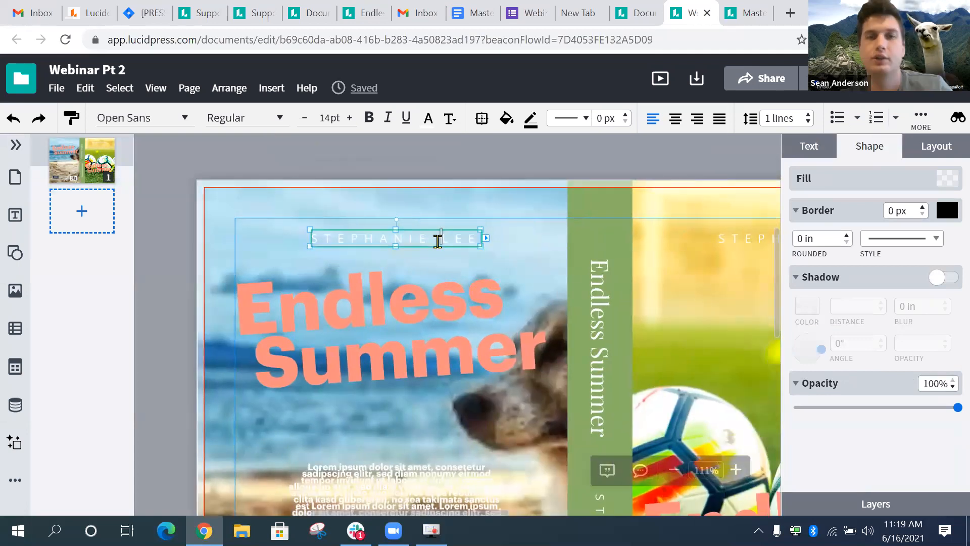
left_click(438, 241)
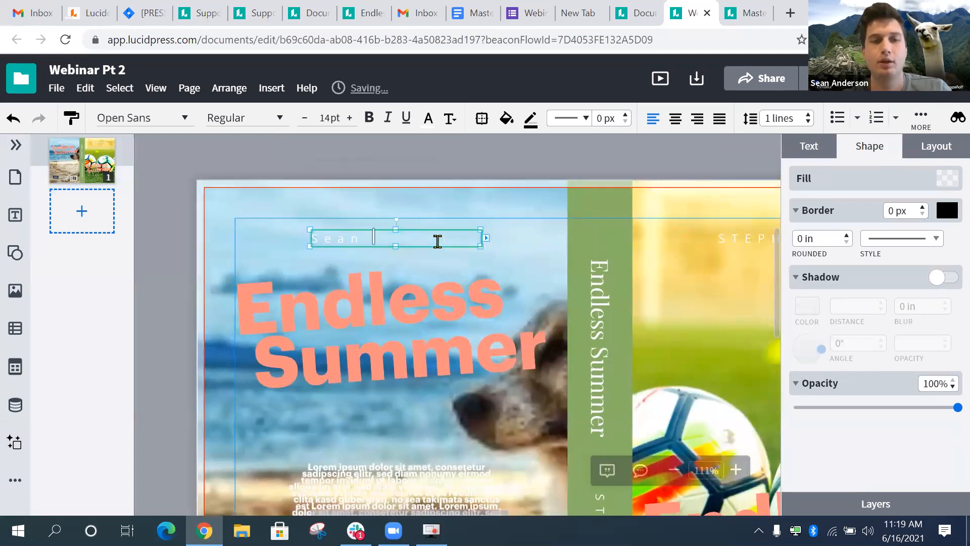
left_click(169, 213)
- Remove the barcode from the back cover
scroll(445, 328, "down", 3)
scroll(445, 328, "down", 2)
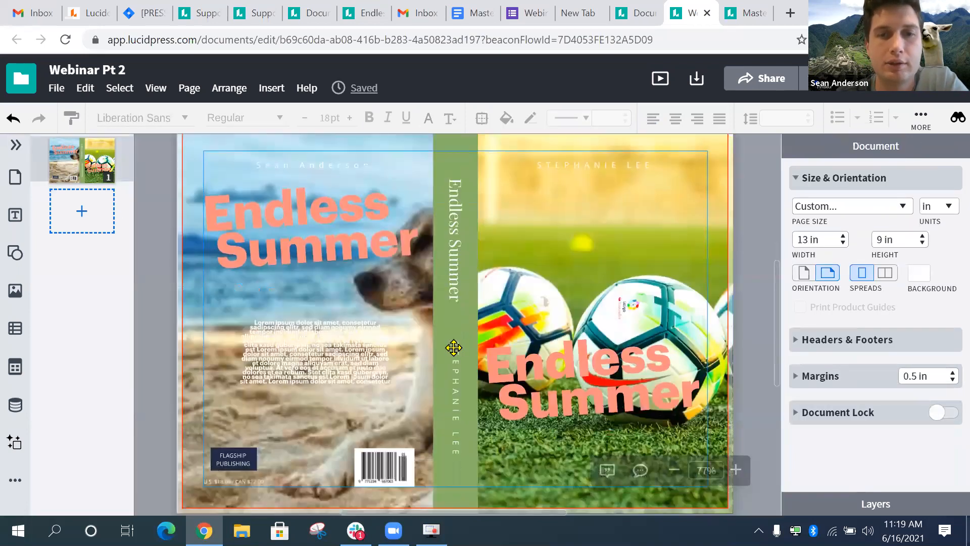
left_click(455, 347)
scroll(311, 329, "down", 3)
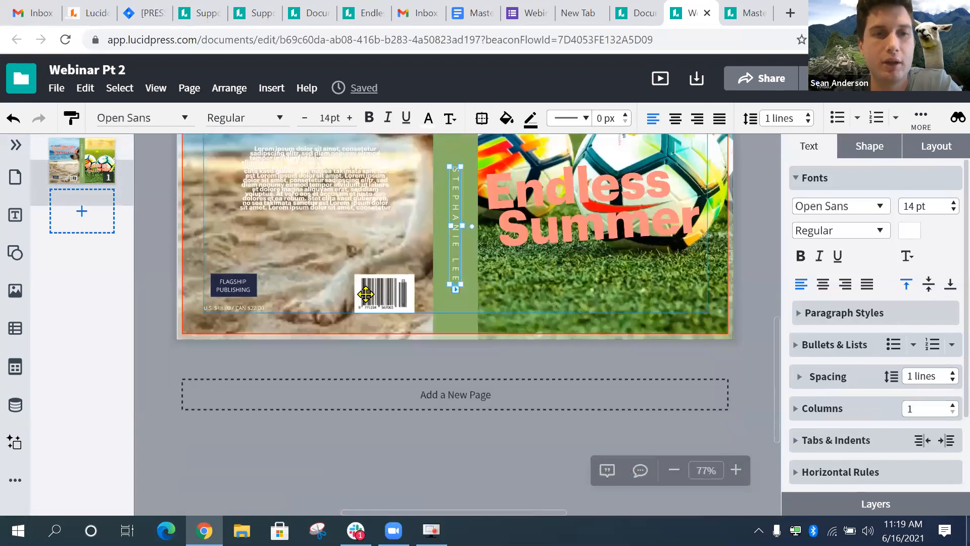
left_click(394, 291)
left_click(225, 287)
left_click(387, 295)
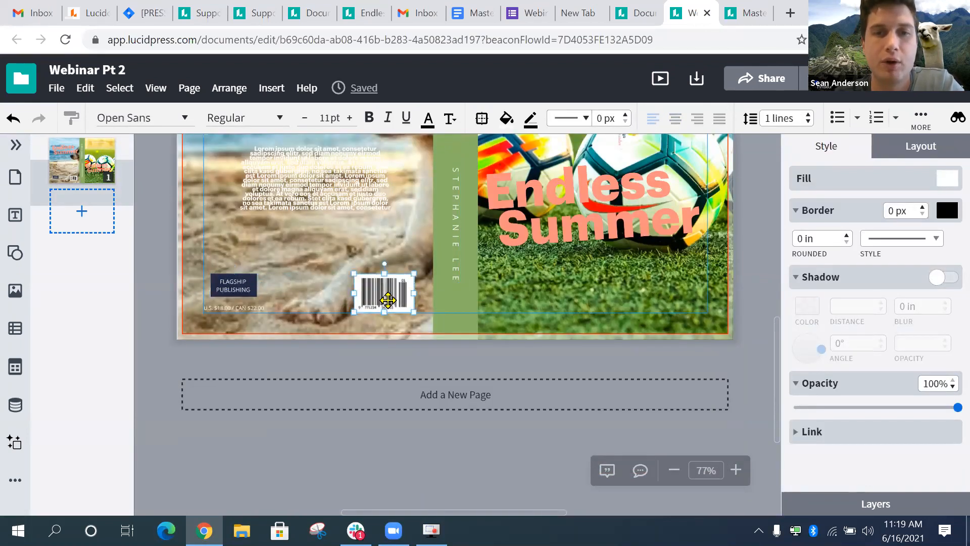
key("Escape")
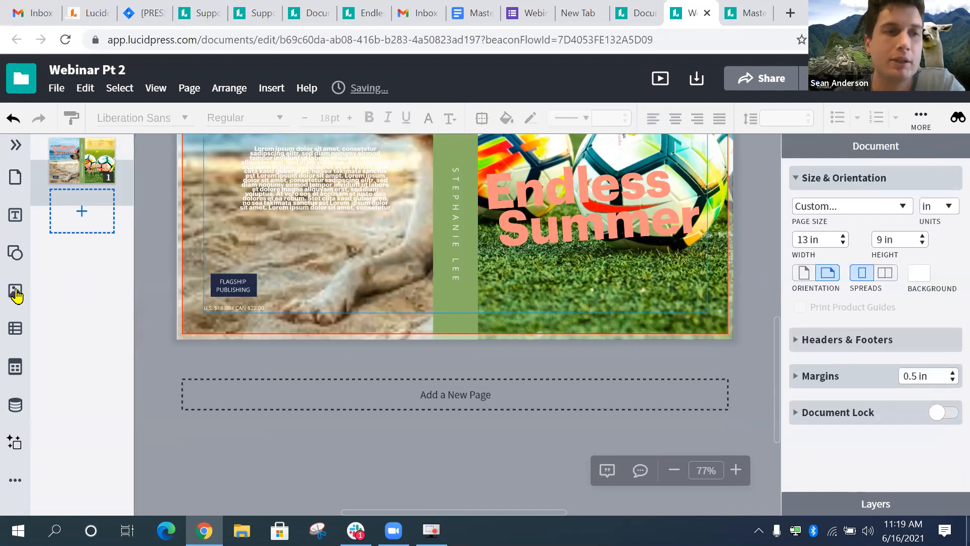
left_click(15, 291)
- Place a square on the back cover's former barcode spot and shrink it to about 1.5 in
left_click(288, 319)
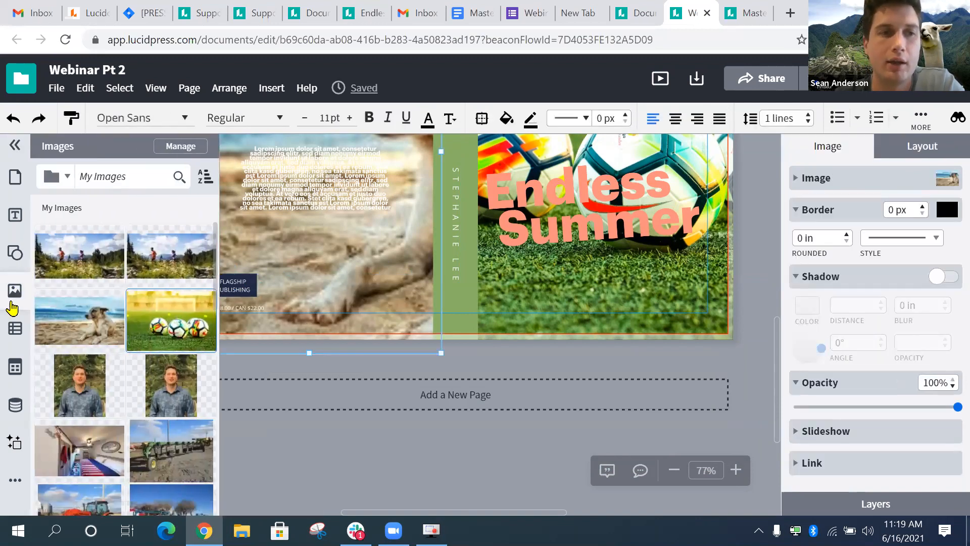
left_click(15, 298)
left_click(19, 249)
left_click_drag(123, 201, 383, 281)
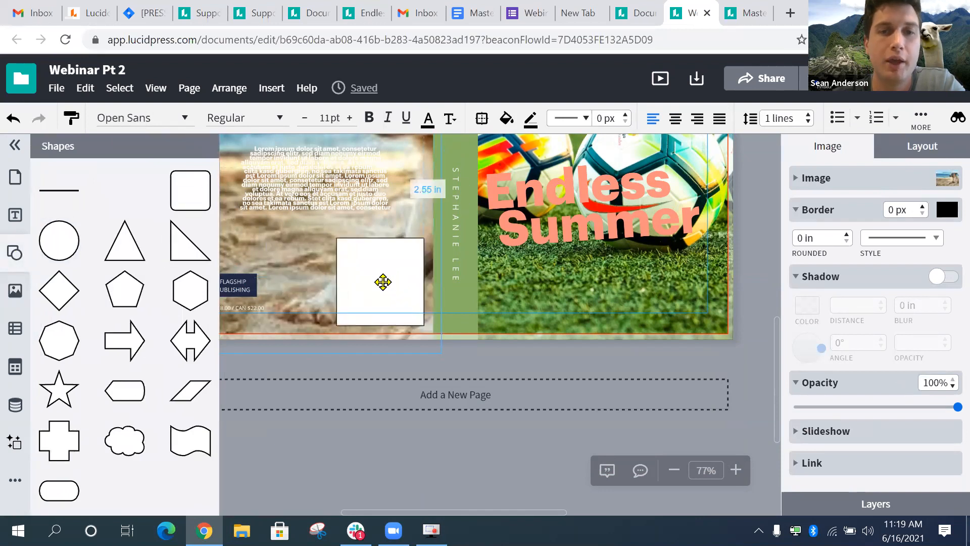
left_click_drag(423, 237, 422, 258)
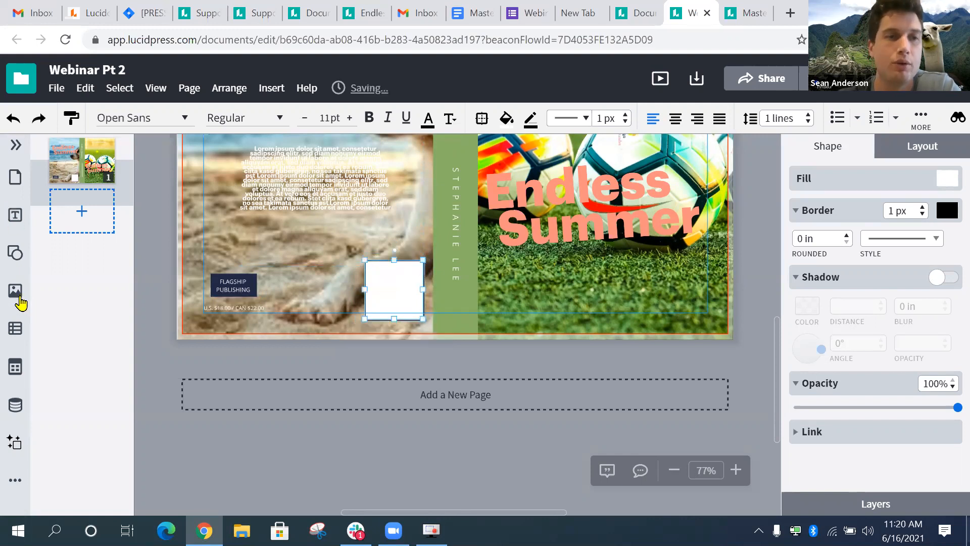
left_click(903, 468)
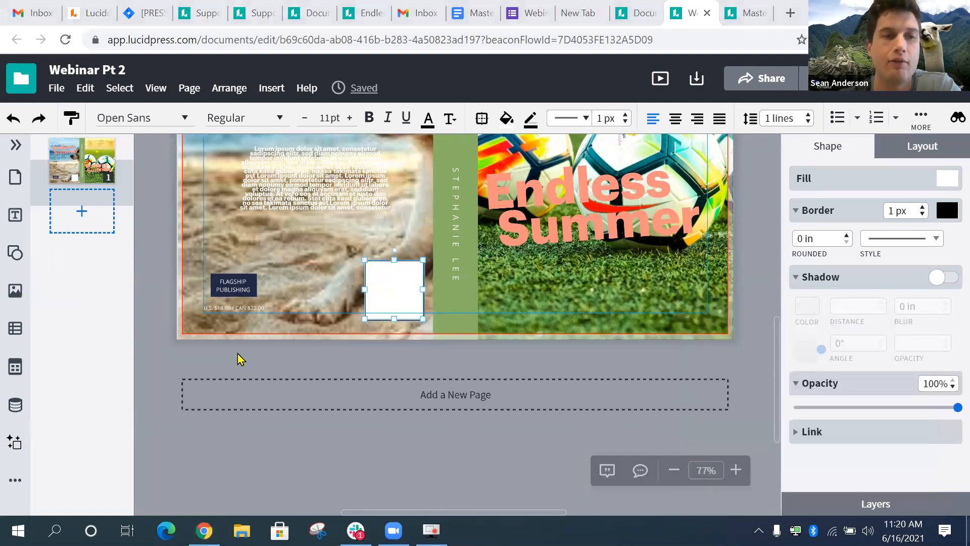
- Drag the author portrait from the uploaded images into the white square and select it
left_click(15, 290)
left_click_drag(80, 392, 400, 292)
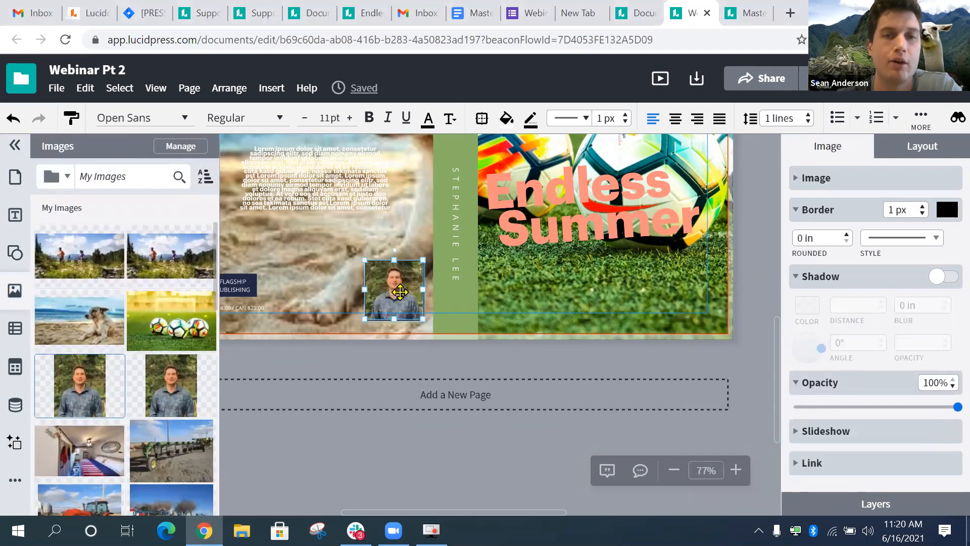
left_click(15, 146)
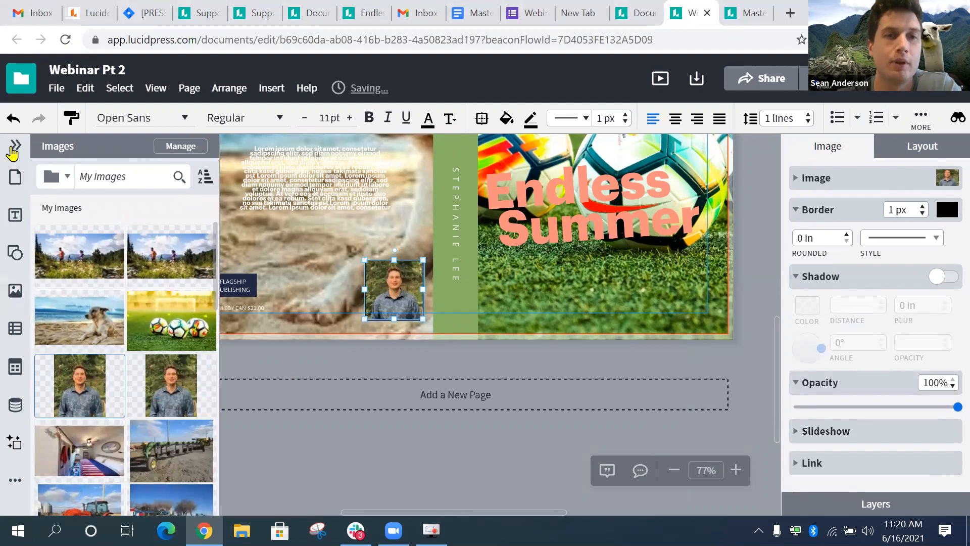
left_click(15, 145)
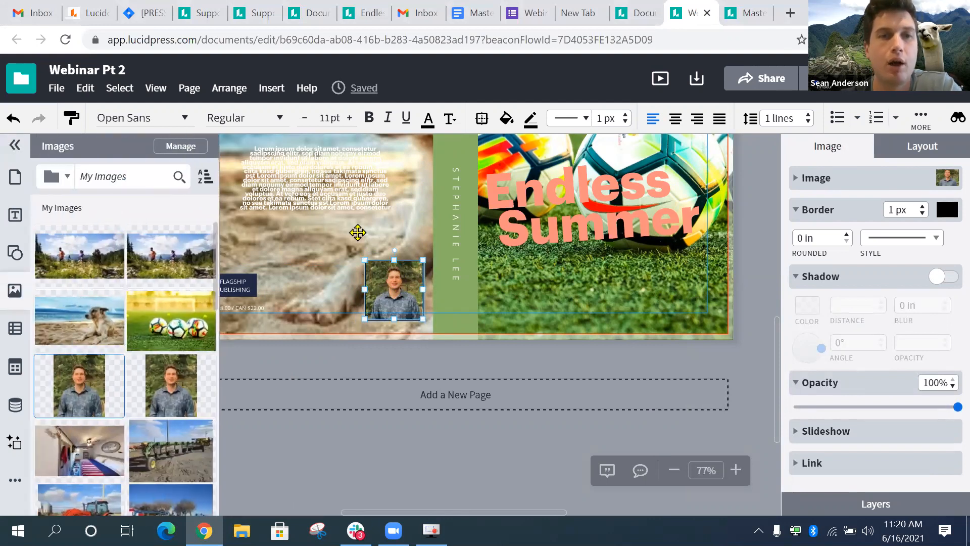
left_click(14, 146)
left_click(319, 288)
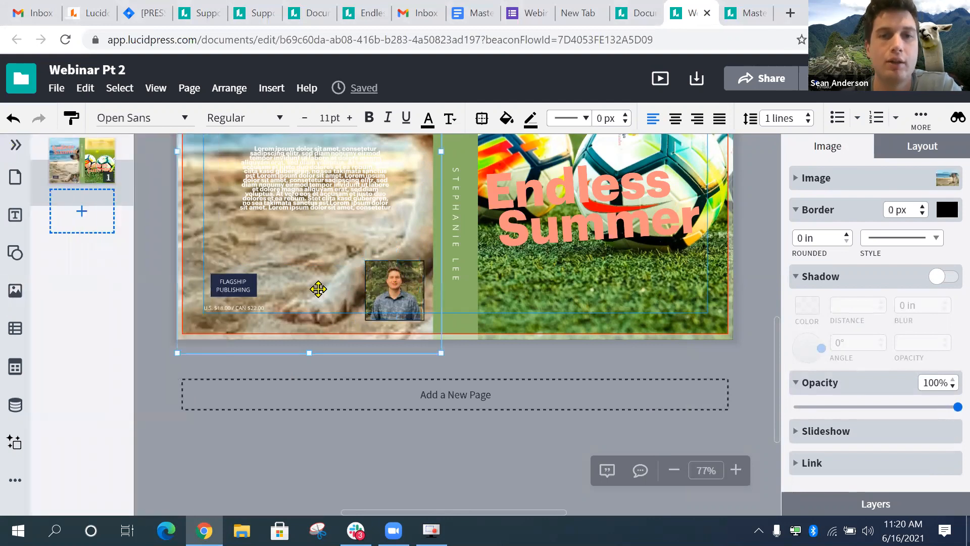
left_click(317, 251)
left_click(426, 274)
scroll(426, 273, "up", 3)
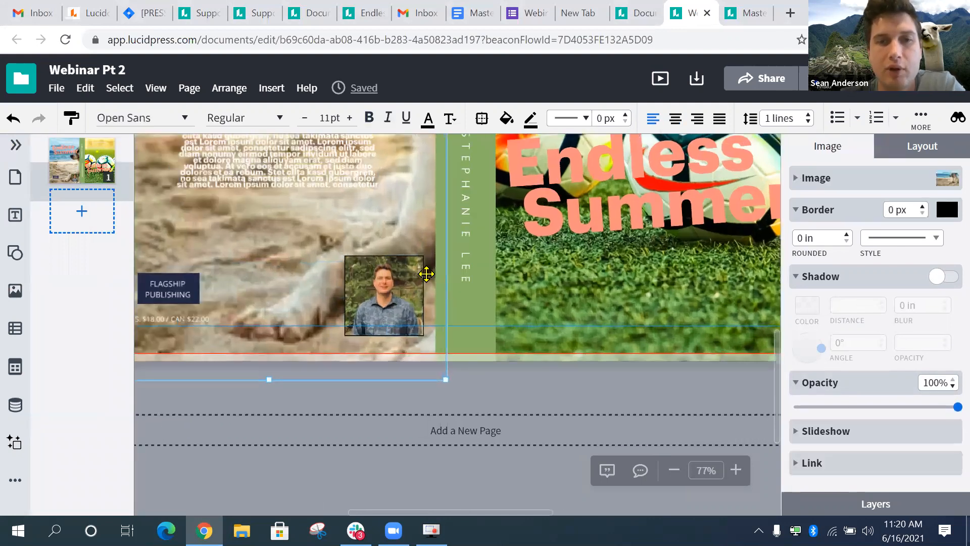
scroll(426, 274, "up", 3)
left_click(372, 259)
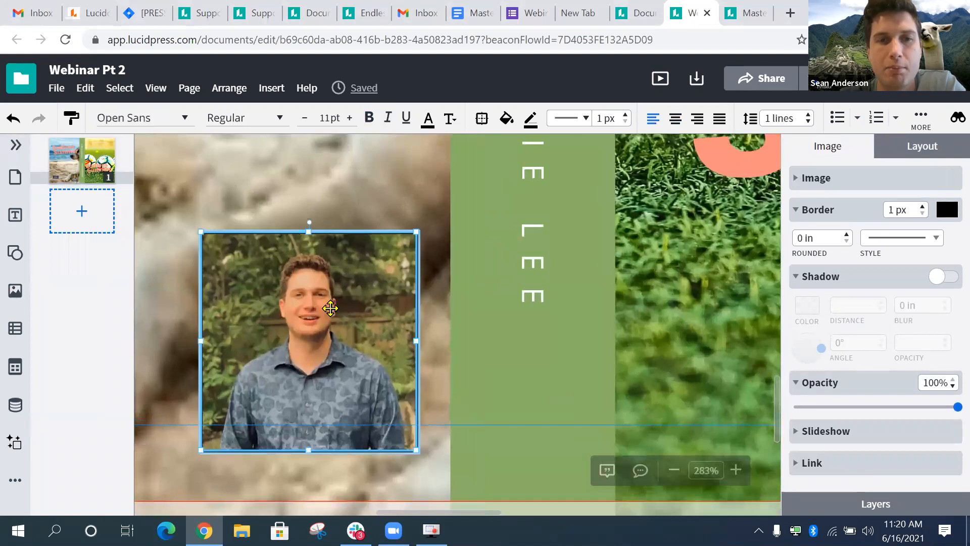
- Keep the photo's corner rounding at 0 and set its border colour to transparent
left_click(906, 246)
left_click(854, 241)
left_click(847, 235)
left_click(847, 242)
left_click(870, 218)
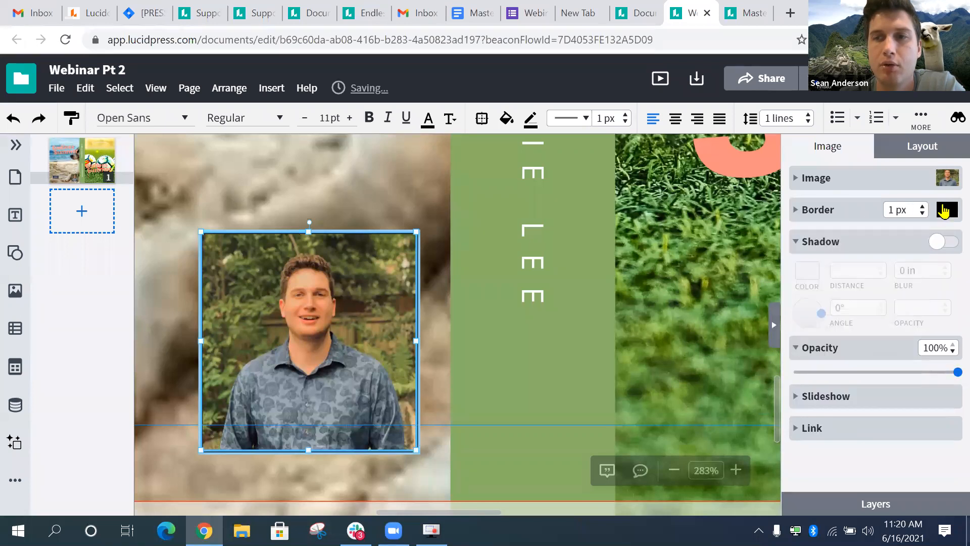
left_click(947, 212)
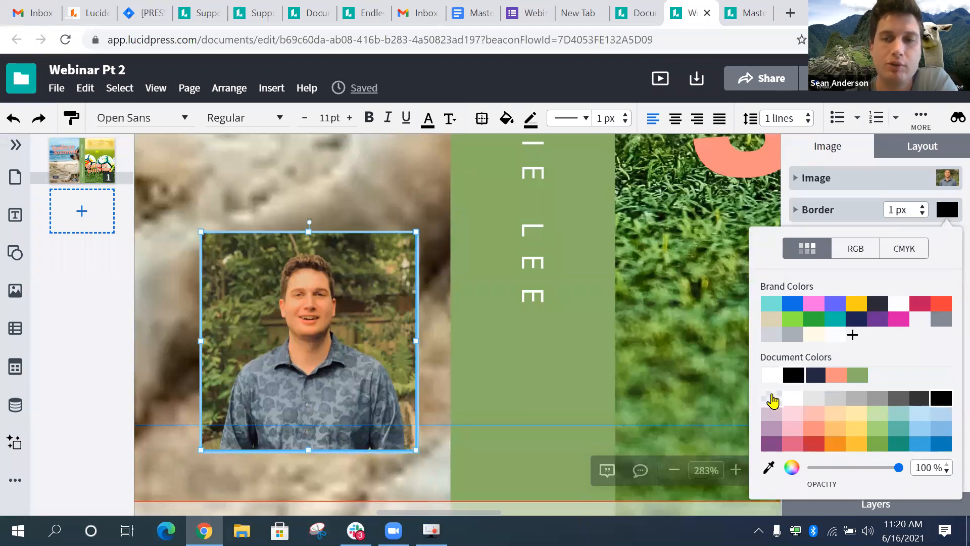
left_click(772, 400)
- Deselect everything to review the full cover spread with the portrait in place
left_click(472, 351)
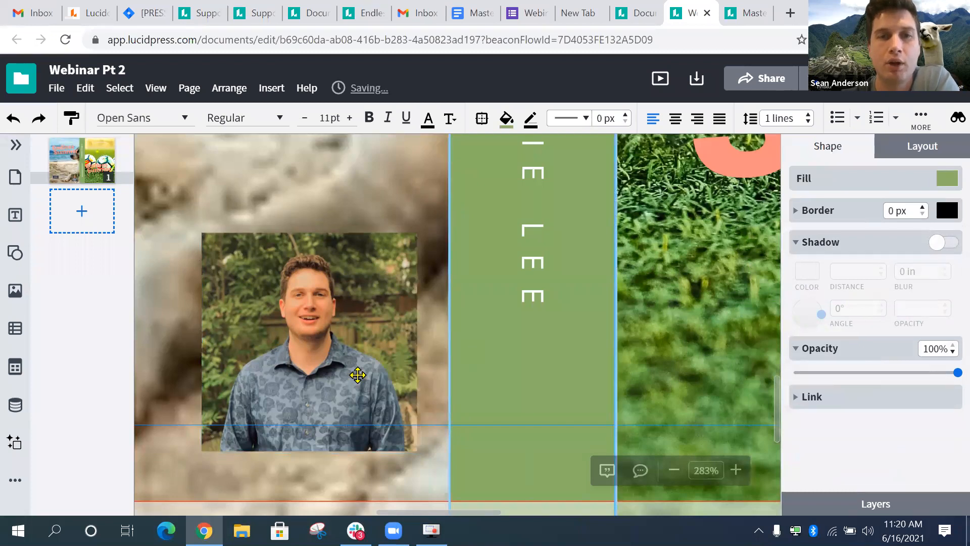
scroll(357, 375, "down", 5)
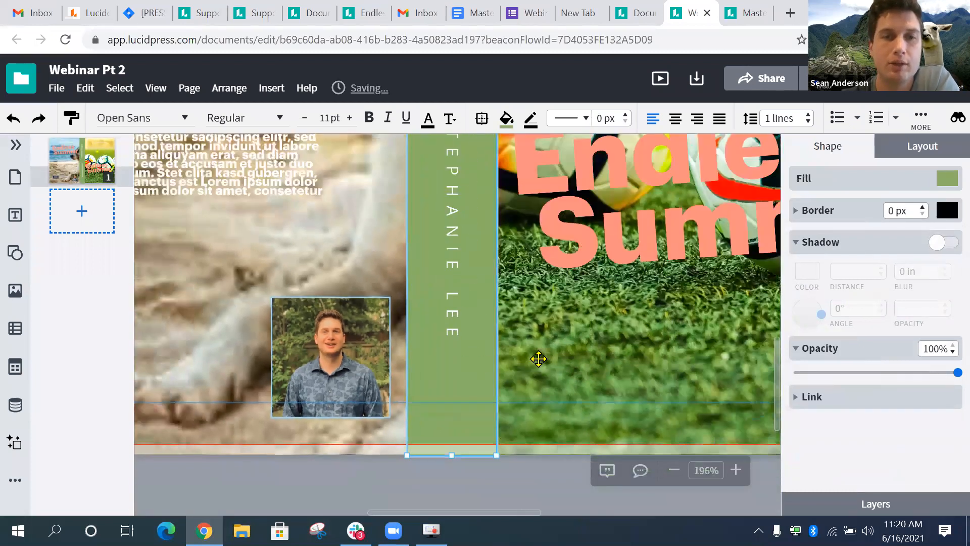
left_click(538, 358)
scroll(264, 373, "down", 5)
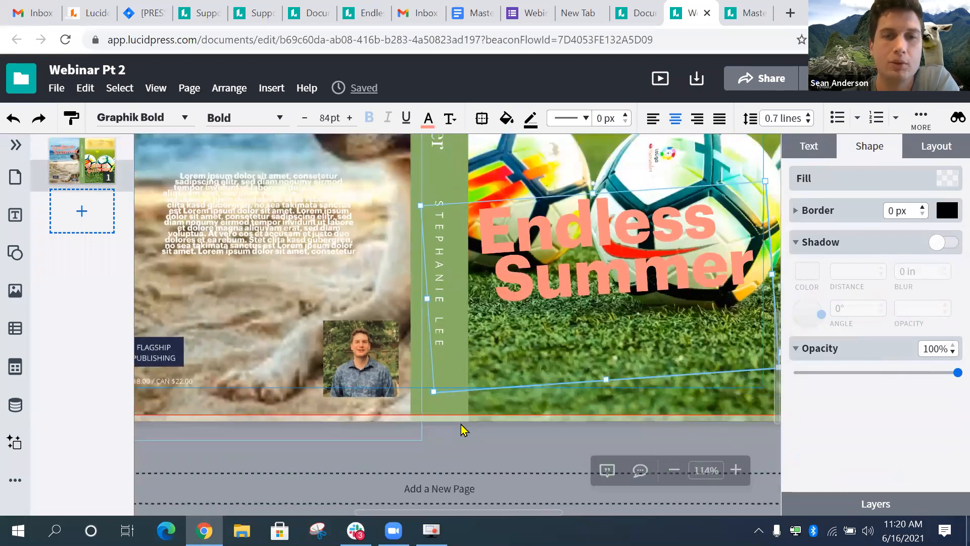
left_click(464, 430)
scroll(464, 430, "down", 5)
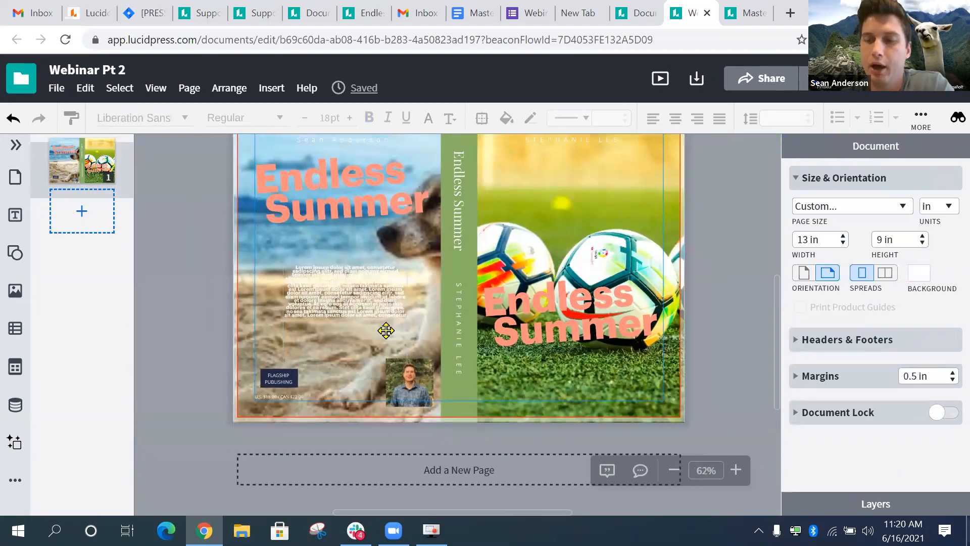
- Add three blank pages after the Endless Summer cover in the Pages panel
scroll(508, 234, "up", 2)
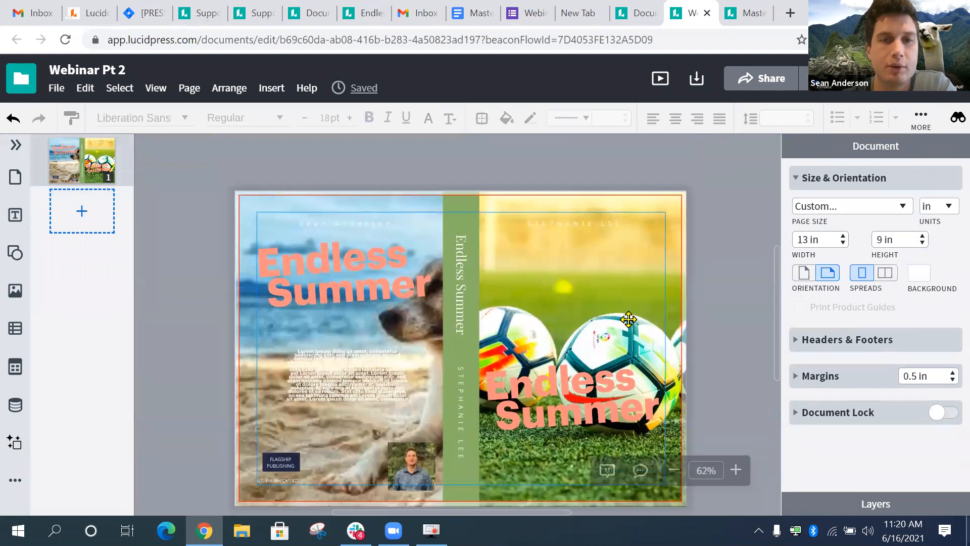
left_click(95, 223)
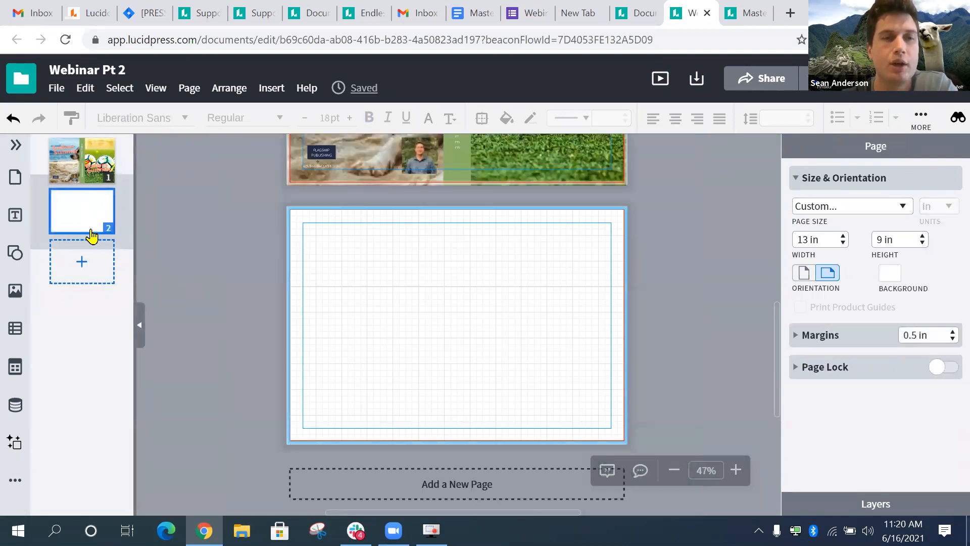
left_click(82, 262)
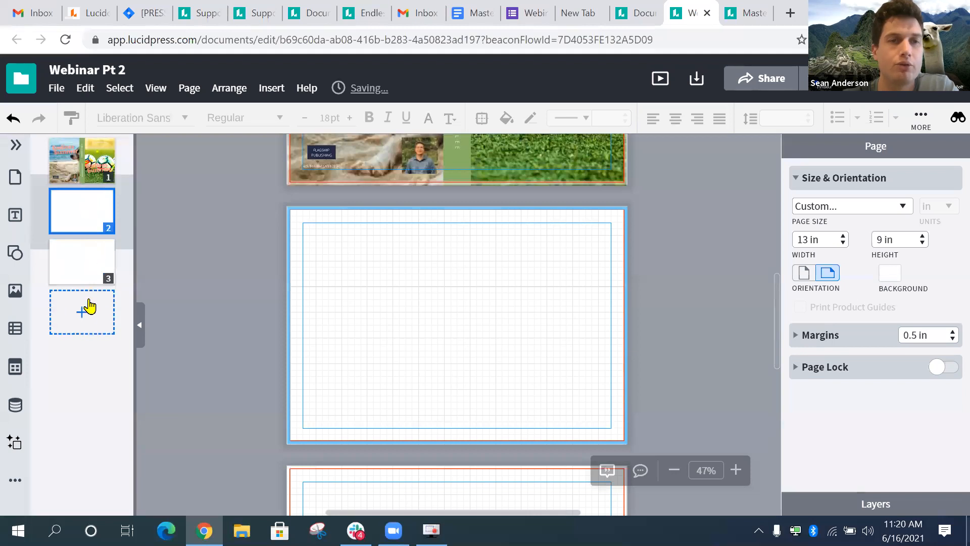
left_click(86, 309)
- Check new pages 2–4, return to blank page 2, then go to My Documents
left_click(95, 224)
left_click(86, 273)
left_click(84, 309)
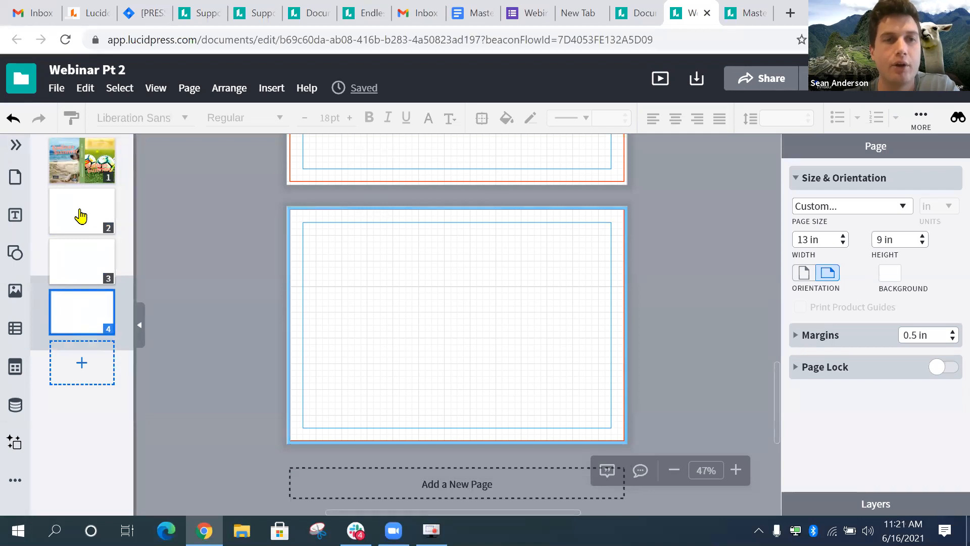
left_click(81, 216)
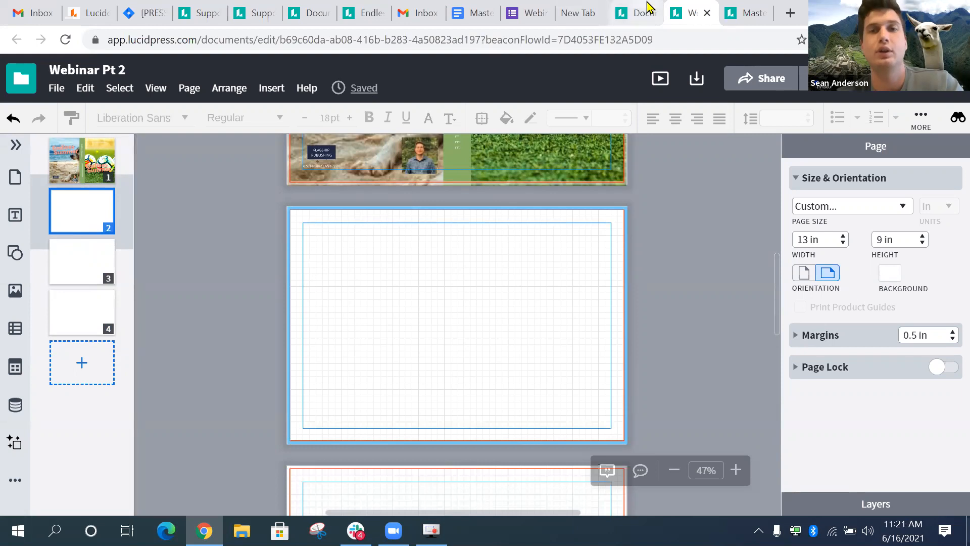
left_click(639, 14)
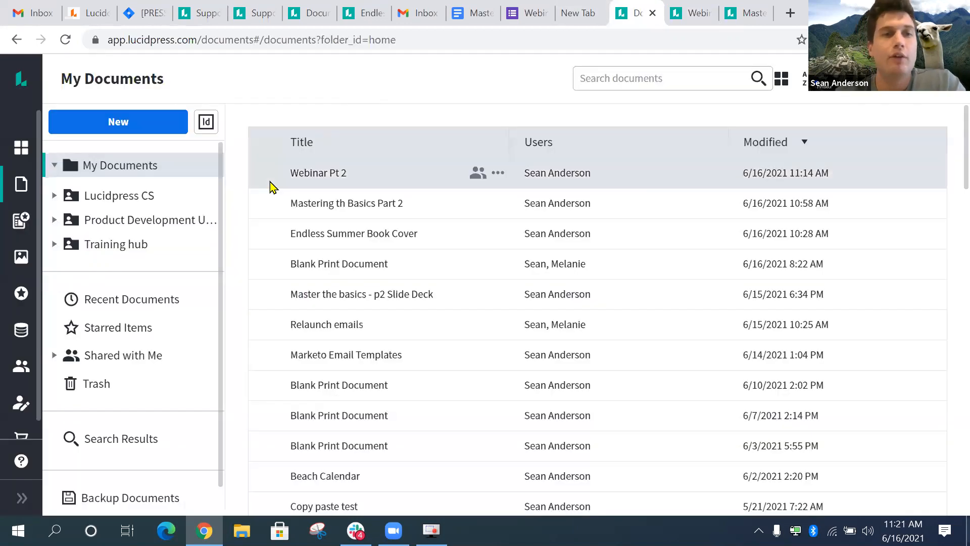
- Create a new Kitchen Inspiration document from the 4 Photo Layout template
left_click(21, 220)
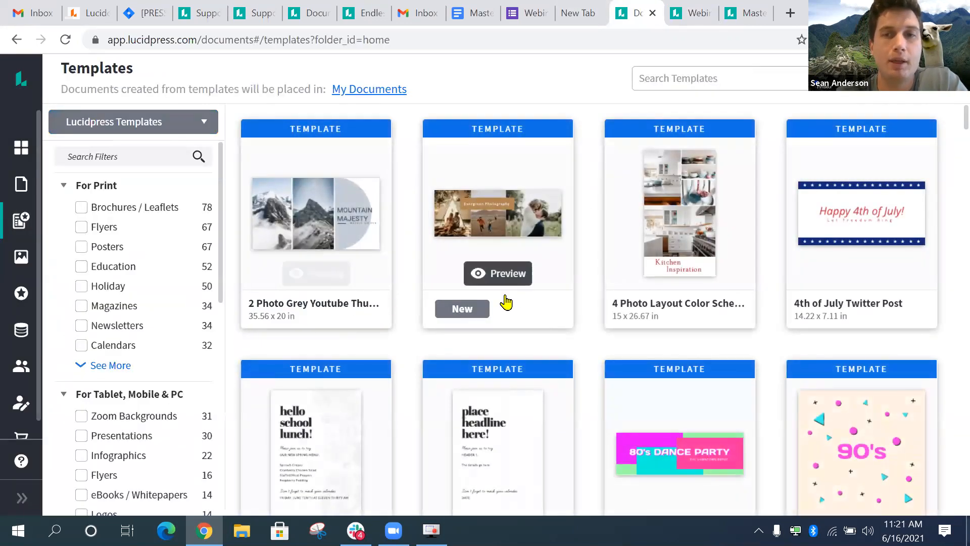
mouse_move(670, 312)
scroll(664, 313, "down", 1)
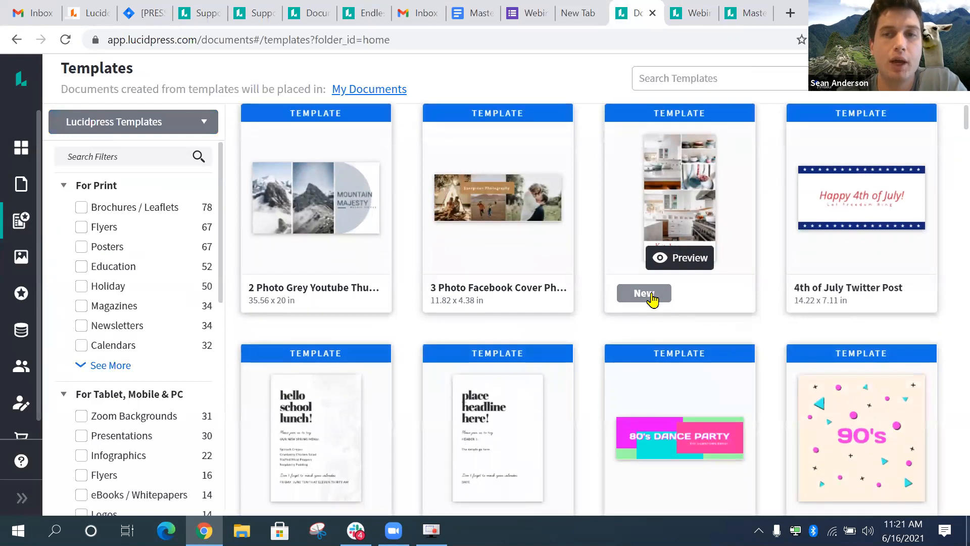
left_click(653, 298)
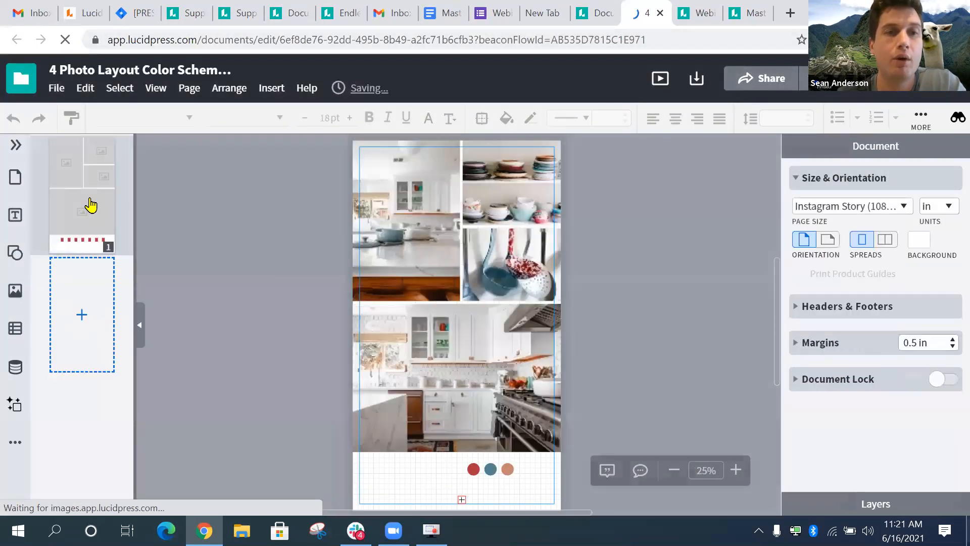
left_click(82, 222)
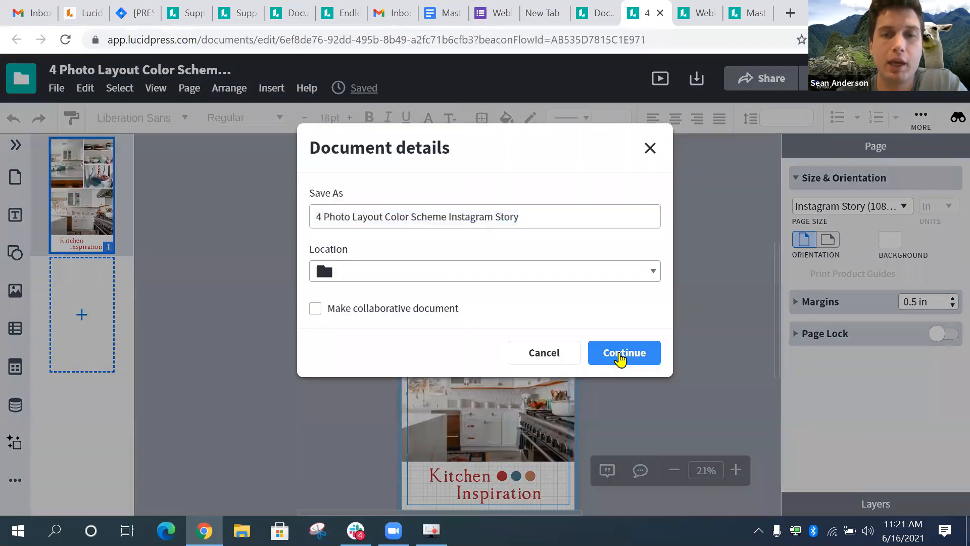
left_click(618, 356)
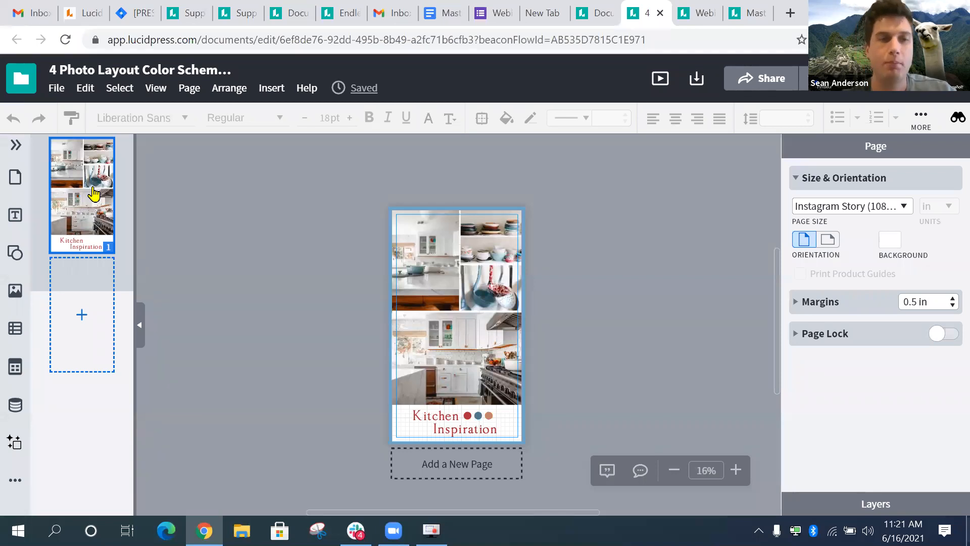
- Copy the Kitchen Inspiration page and return to Webinar Pt 2
right_click(94, 193)
left_click(134, 275)
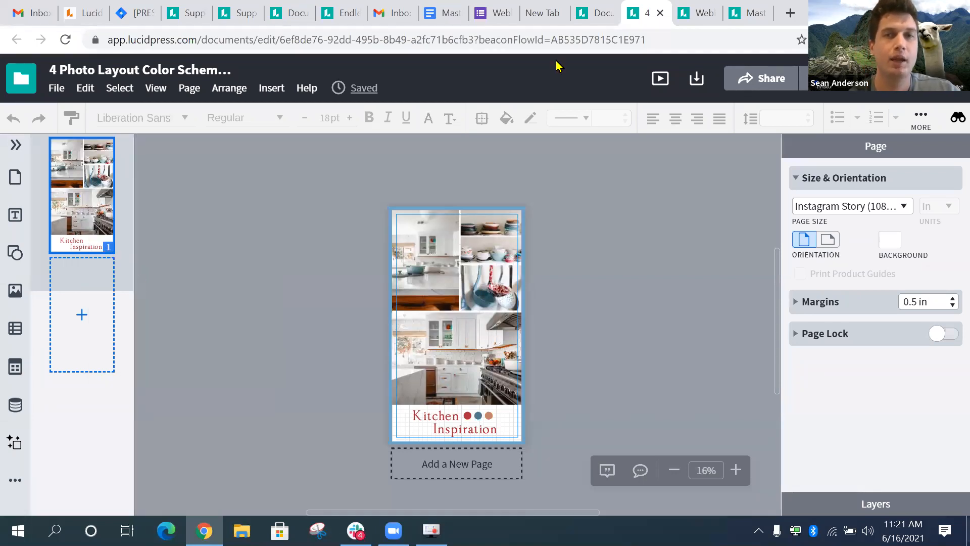
left_click(696, 12)
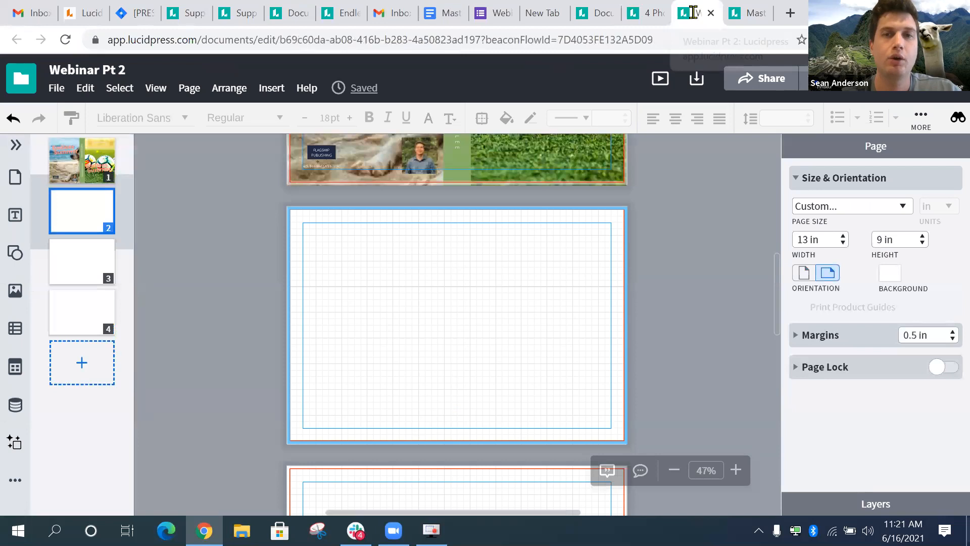
- Paste the copied Kitchen Inspiration page into Webinar Pt 2 and dismiss the paste notice
left_click(213, 238)
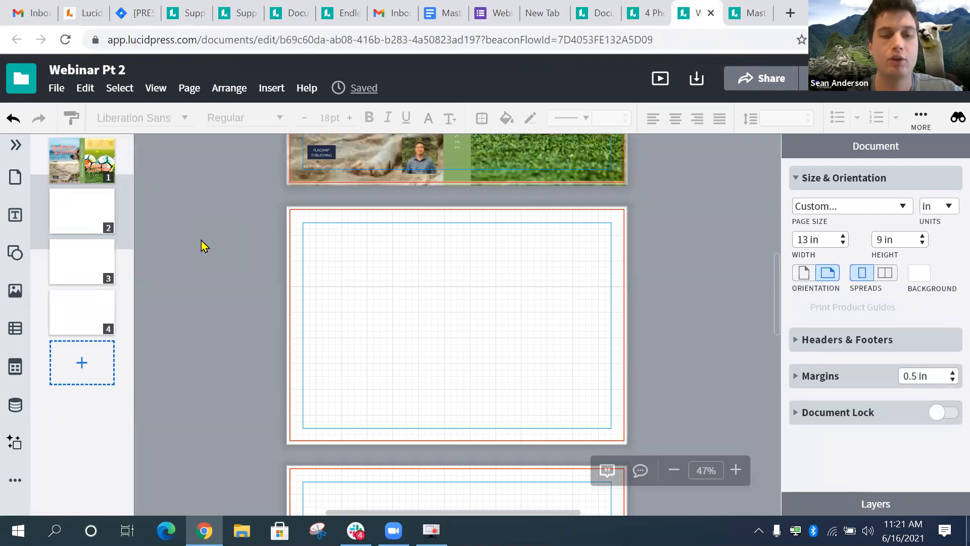
key("ctrl+v")
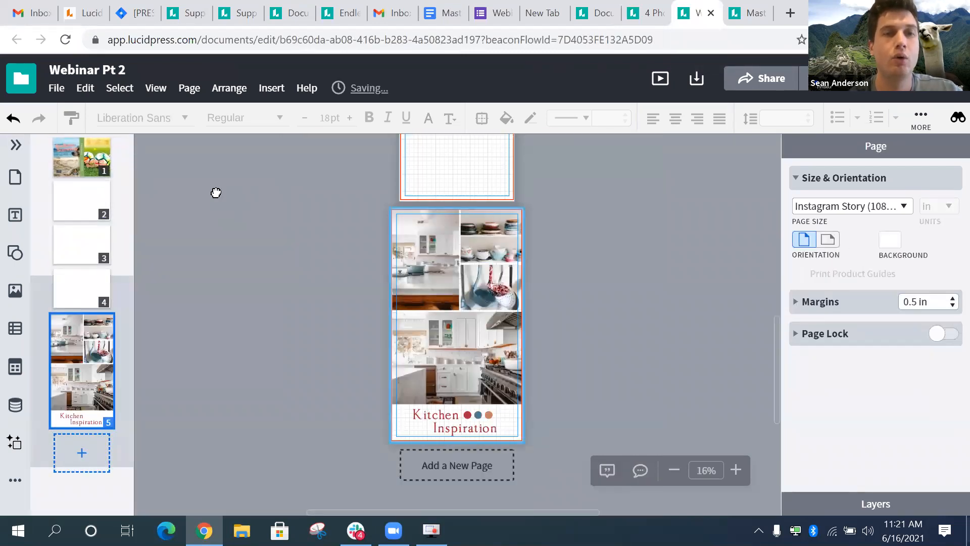
right_click(216, 192)
left_click(259, 206)
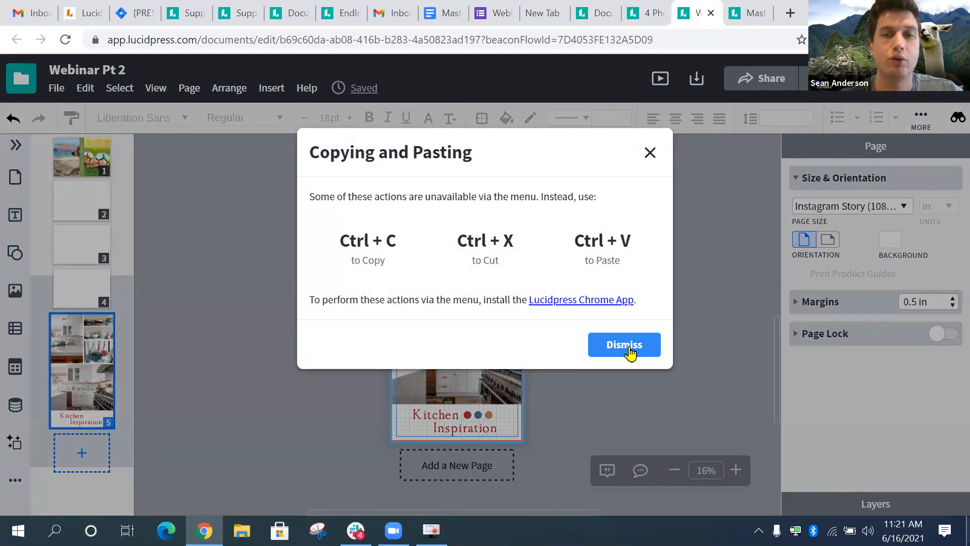
left_click(624, 345)
- Move the Kitchen Inspiration page up to position 2, right after the cover
left_click_drag(73, 304, 78, 204)
left_click(238, 271)
left_click(81, 244)
scroll(336, 303, "up", 3)
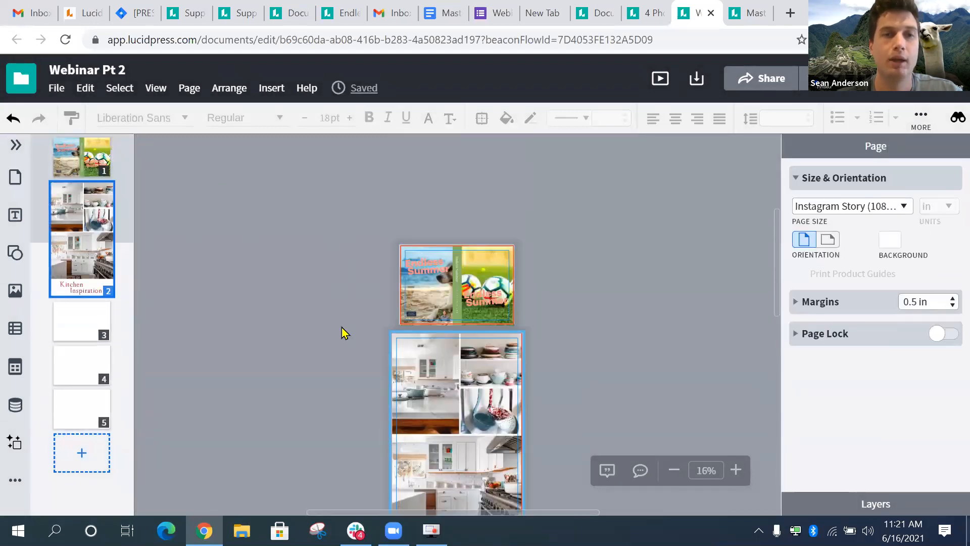
scroll(342, 333, "down", 1)
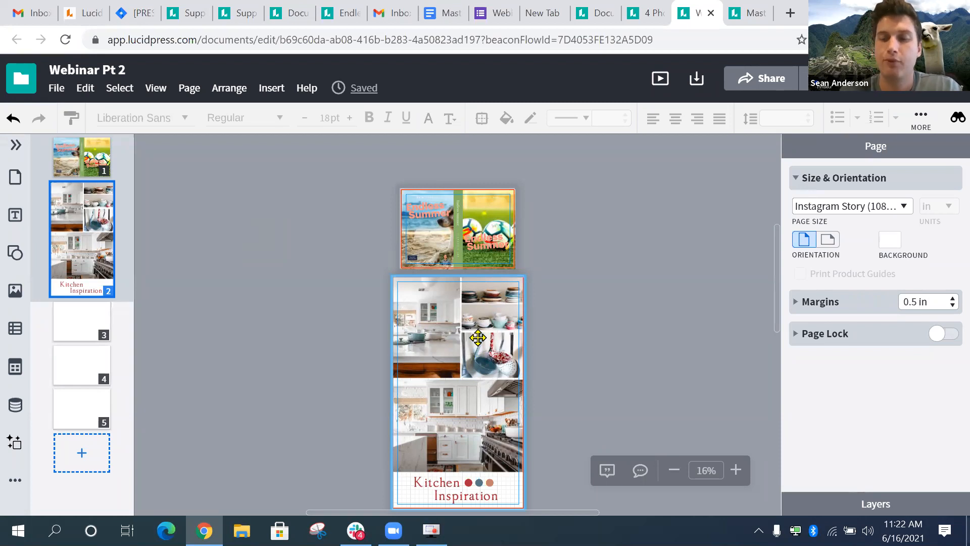
- View the Images panel's source list, then return to the Templates page showing the saved-document notice
left_click(15, 292)
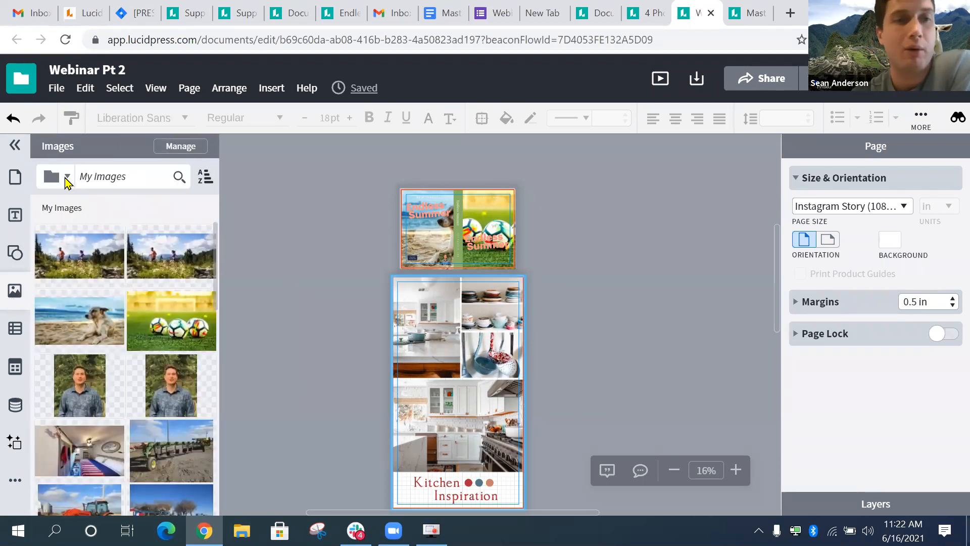
left_click(65, 178)
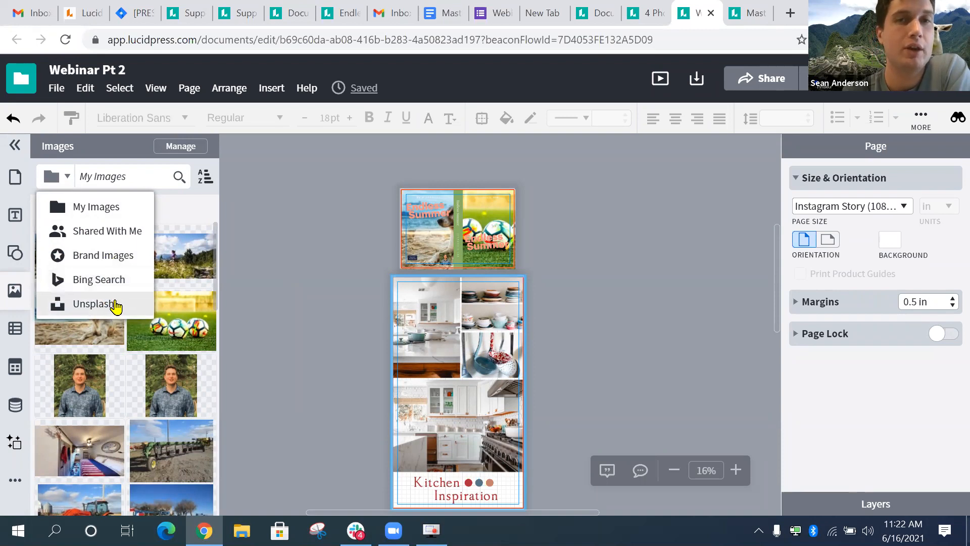
left_click(639, 12)
left_click(606, 15)
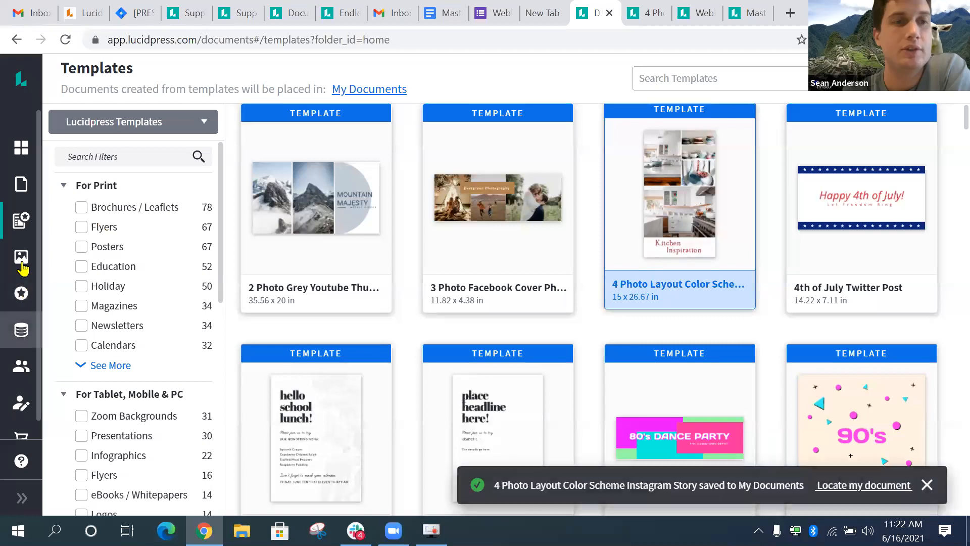
- Browse the My Images uploads, then show integrations like Google Drive, Dropbox, Bing and Unsplash
left_click(20, 258)
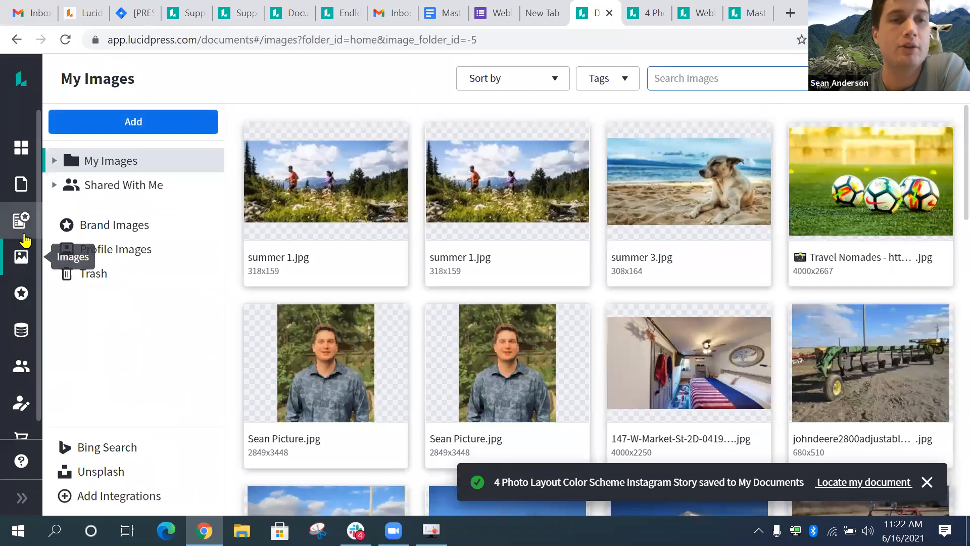
scroll(243, 314, "down", 5)
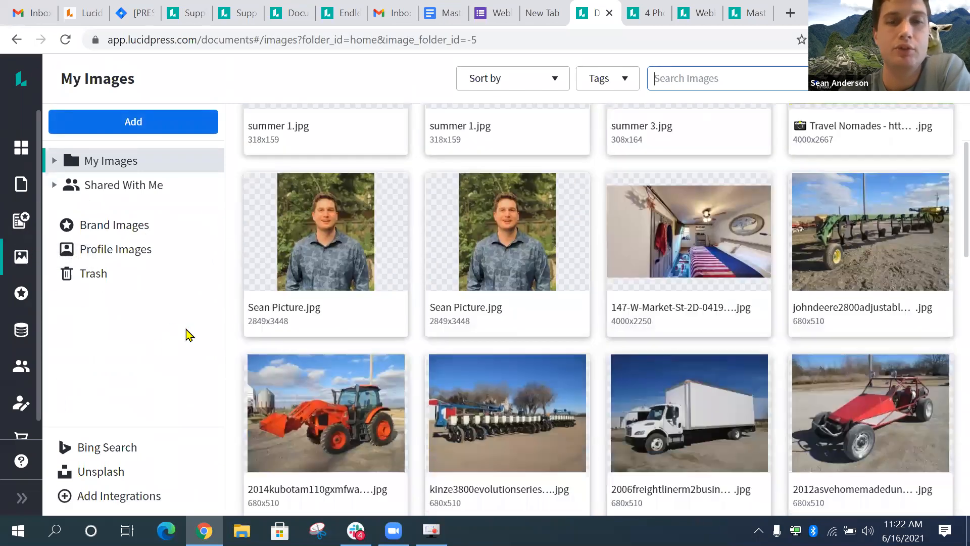
scroll(150, 389, "down", 3)
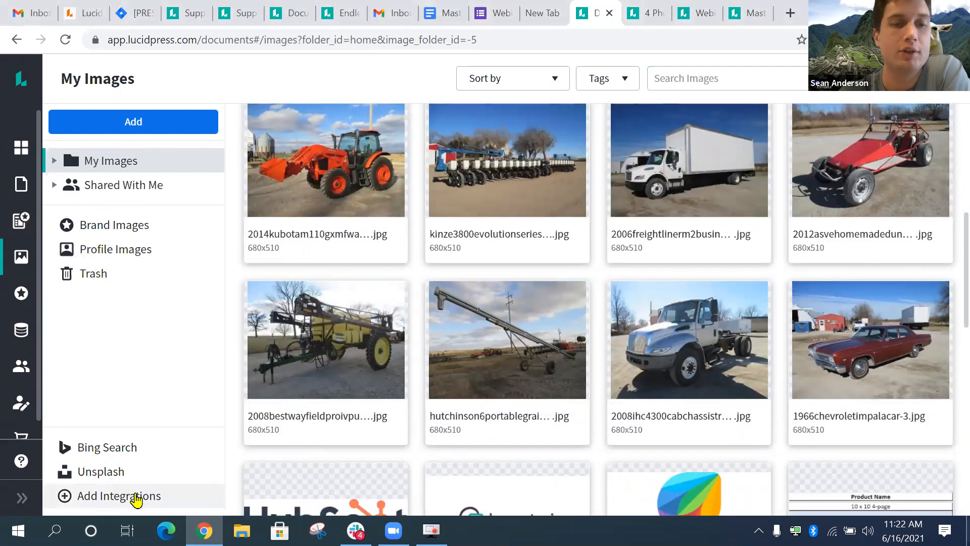
left_click(134, 498)
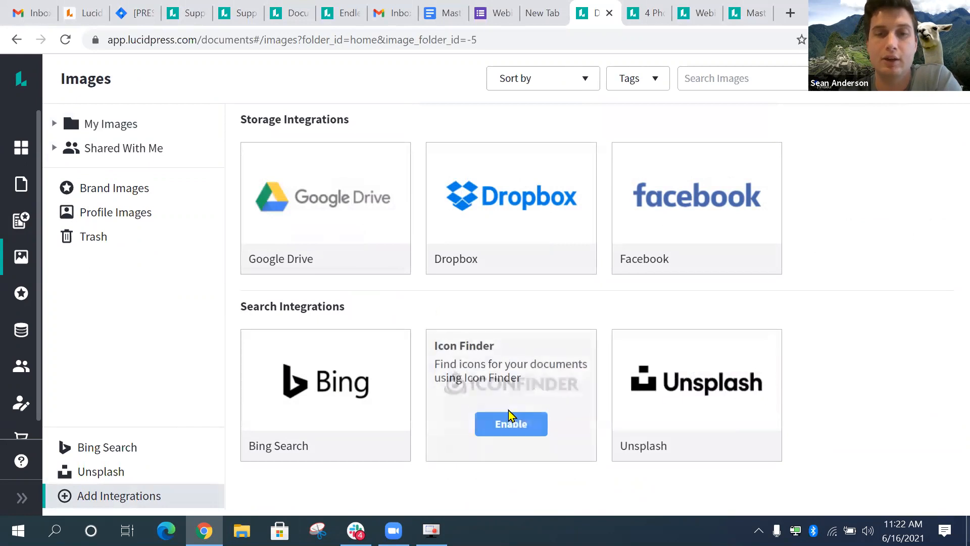
- Back in Webinar Pt 2, set the Images panel source to Unsplash
left_click(704, 15)
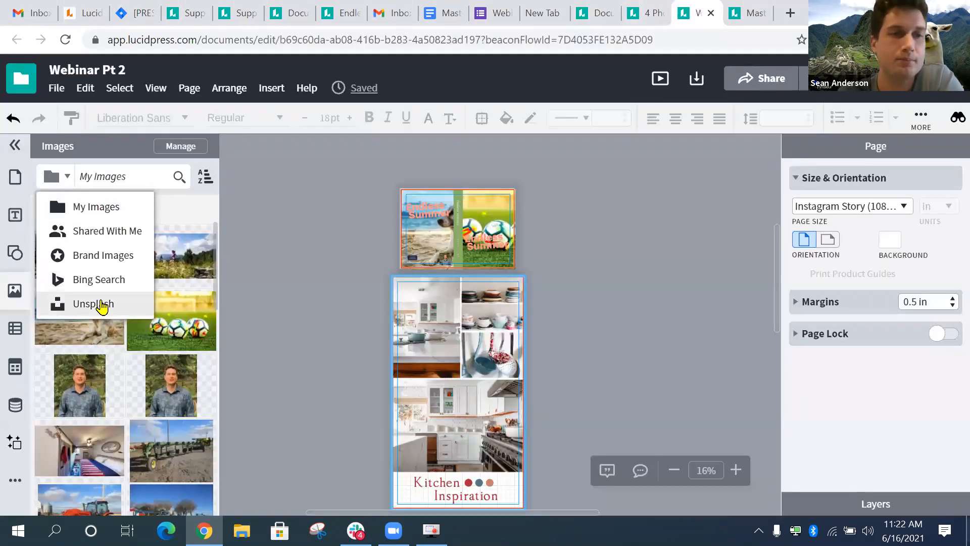
left_click(101, 305)
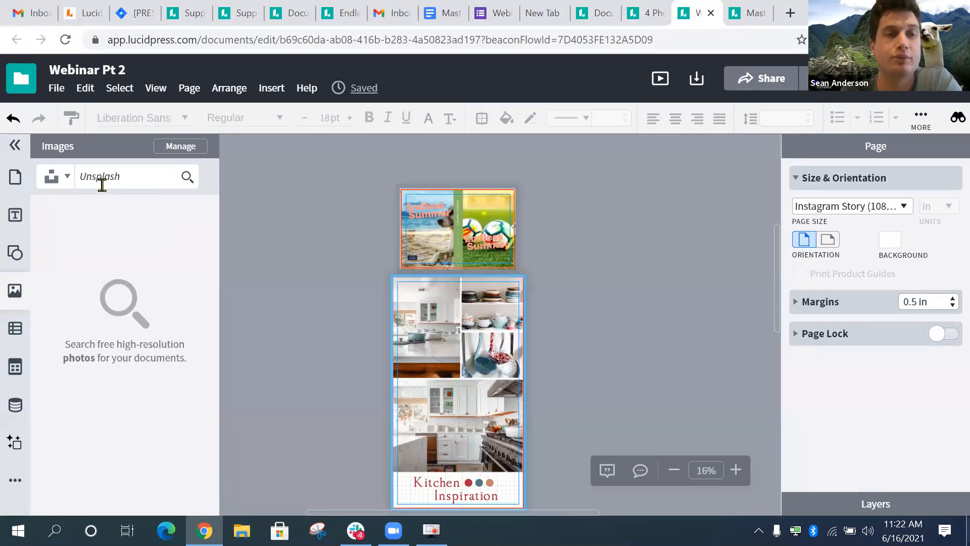
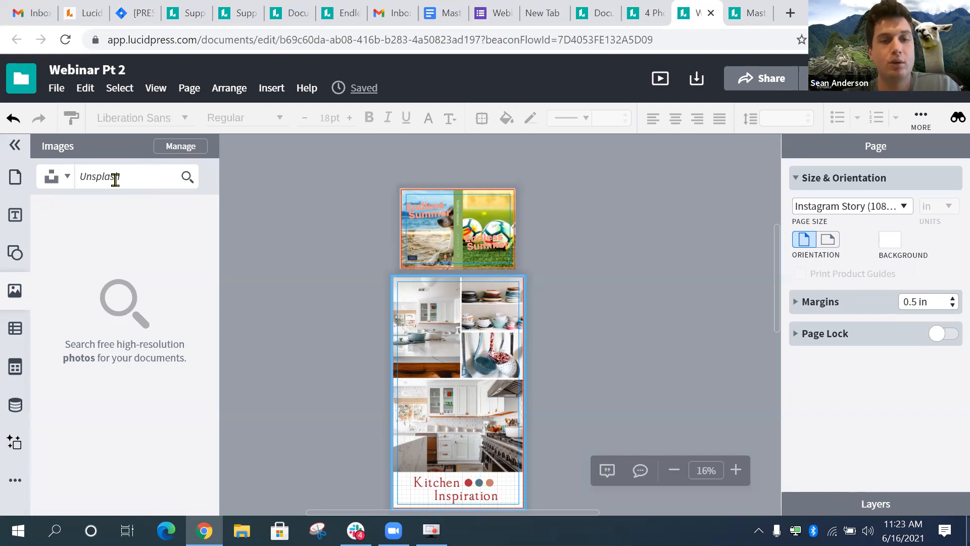
- Search the images for 'summer' and place the ice-cream photo in the top-left collage frame
type("summer")
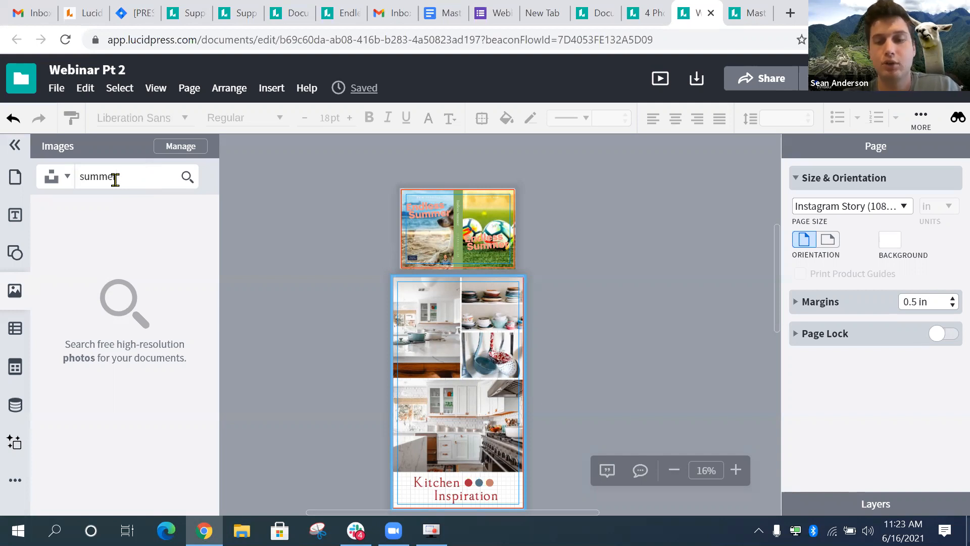
key("Return")
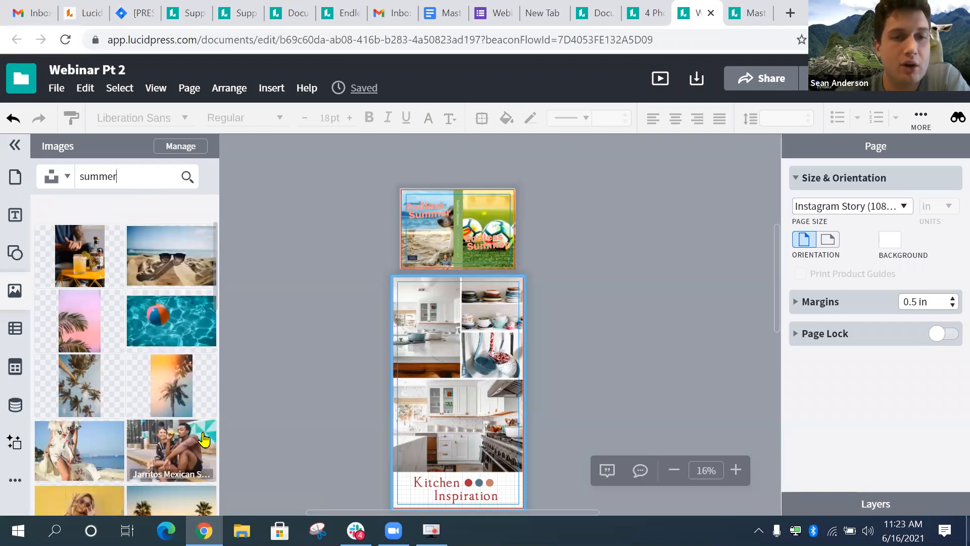
scroll(141, 263, "down", 3)
scroll(139, 266, "down", 4)
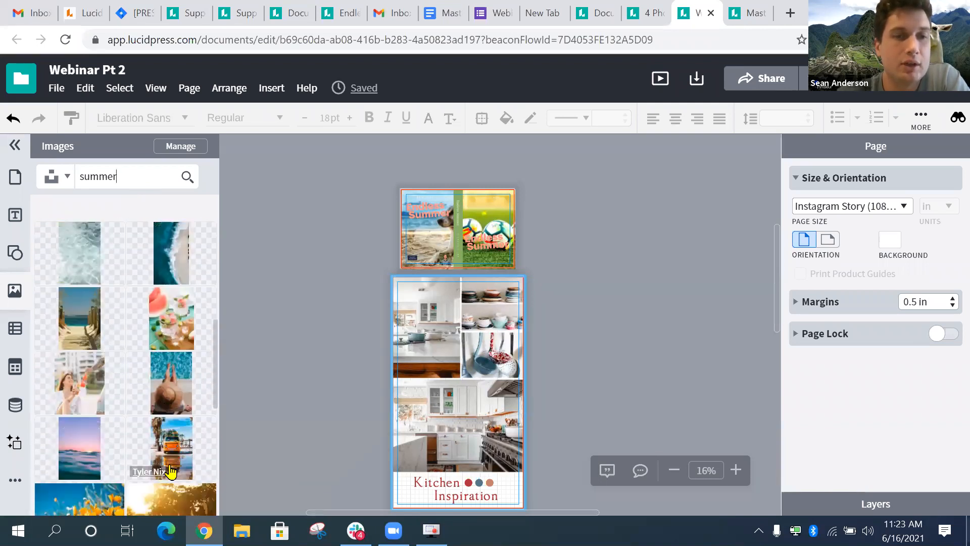
scroll(161, 373, "down", 2)
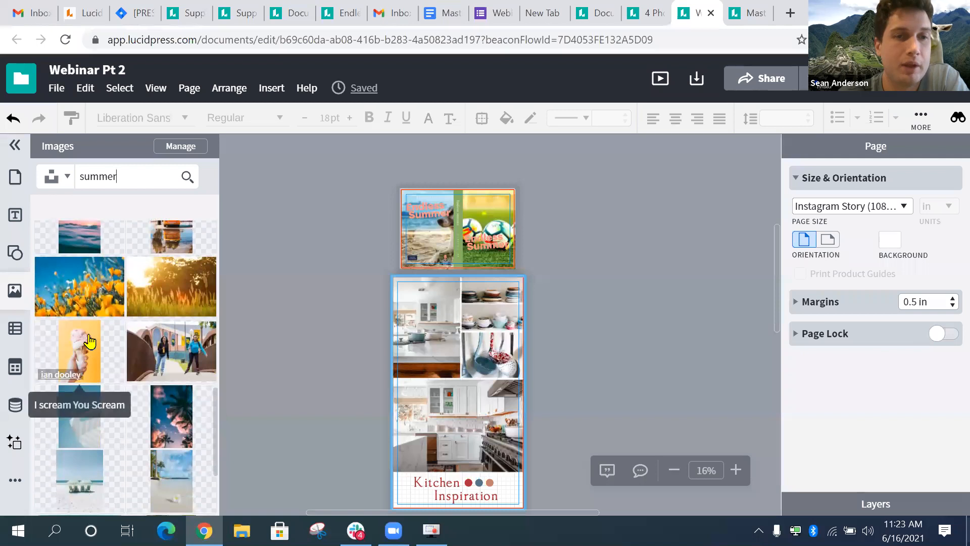
left_click_drag(90, 341, 318, 336)
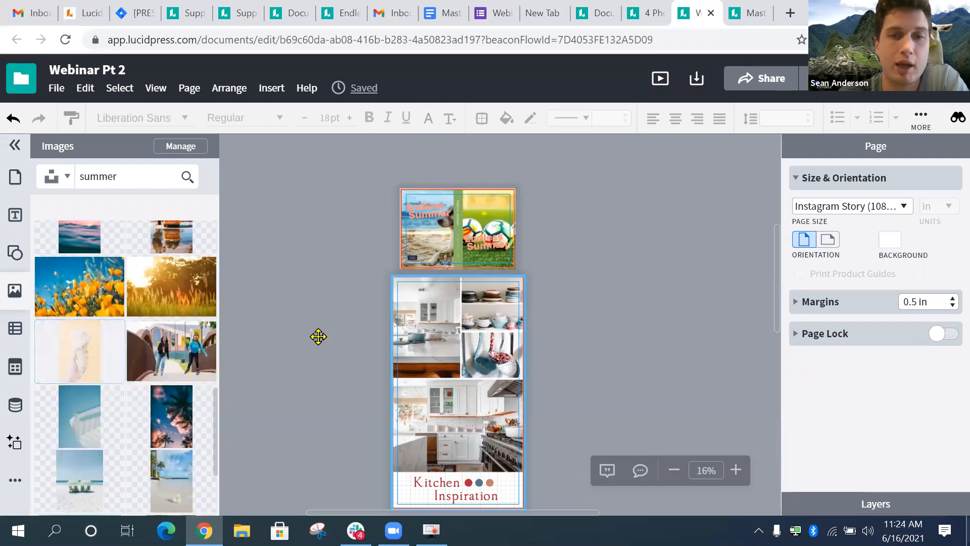
left_click_drag(431, 329, 435, 327)
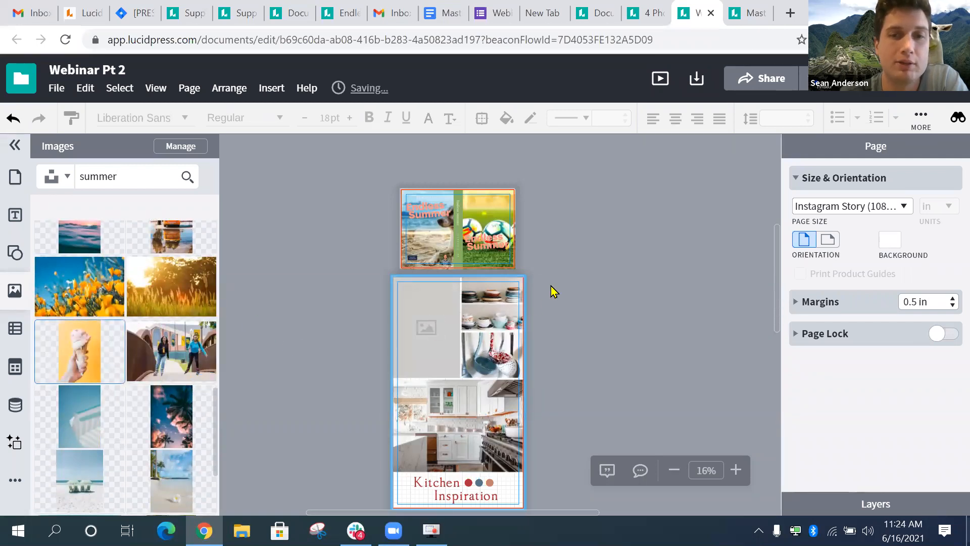
- Put the two-people outdoor photo into the ladles frame and the empty grey frame
scroll(467, 291, "up", 4)
scroll(466, 290, "down", 3)
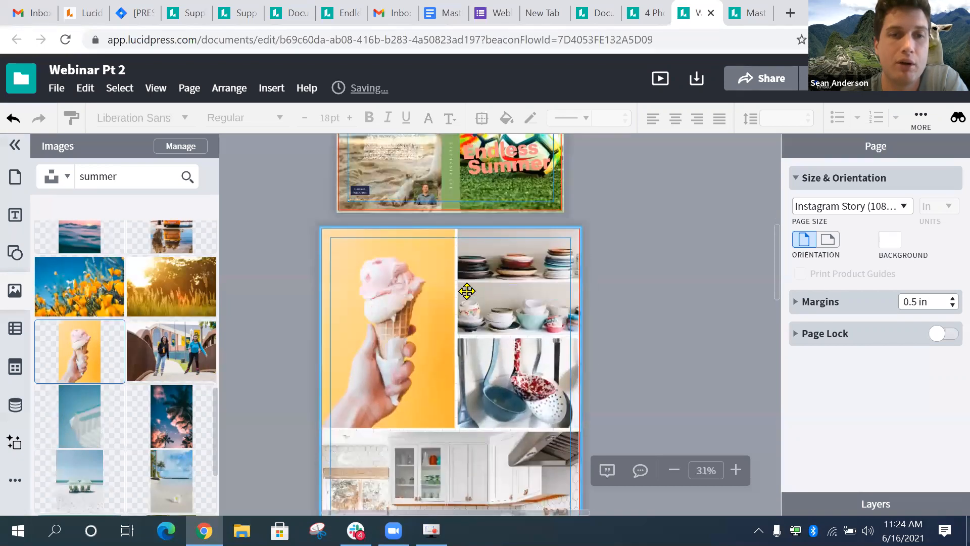
left_click_drag(160, 377, 522, 306)
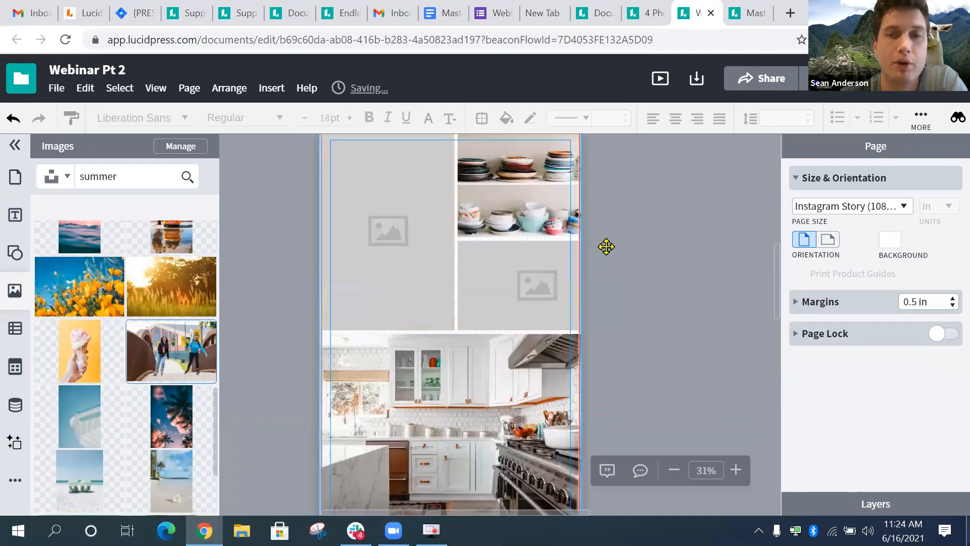
left_click(531, 212)
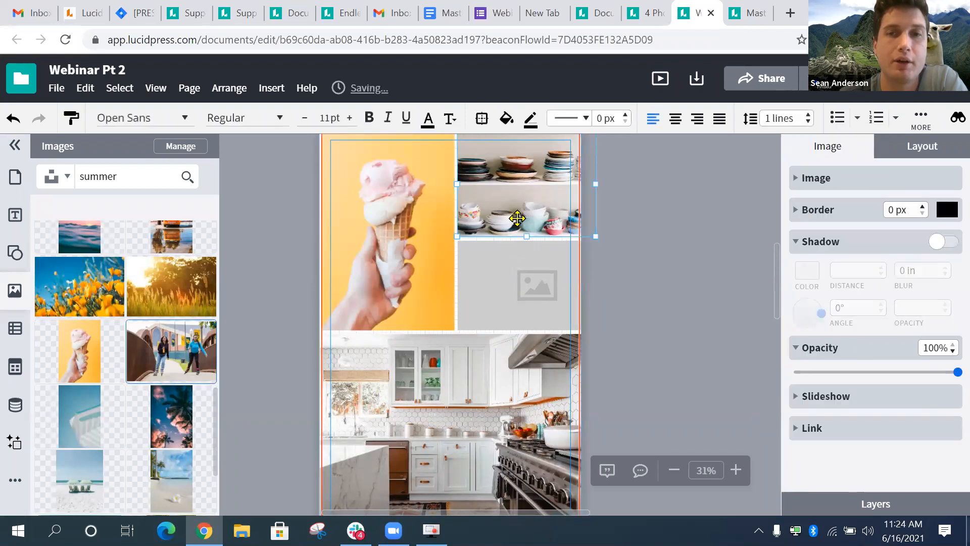
scroll(522, 339, "up", 1)
scroll(277, 324, "down", 2)
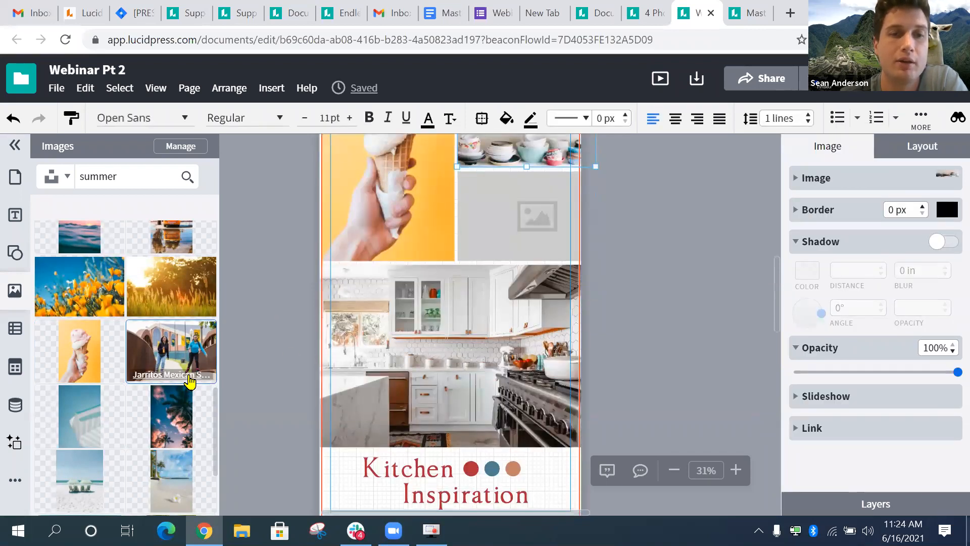
scroll(191, 383, "down", 1)
left_click_drag(190, 382, 475, 197)
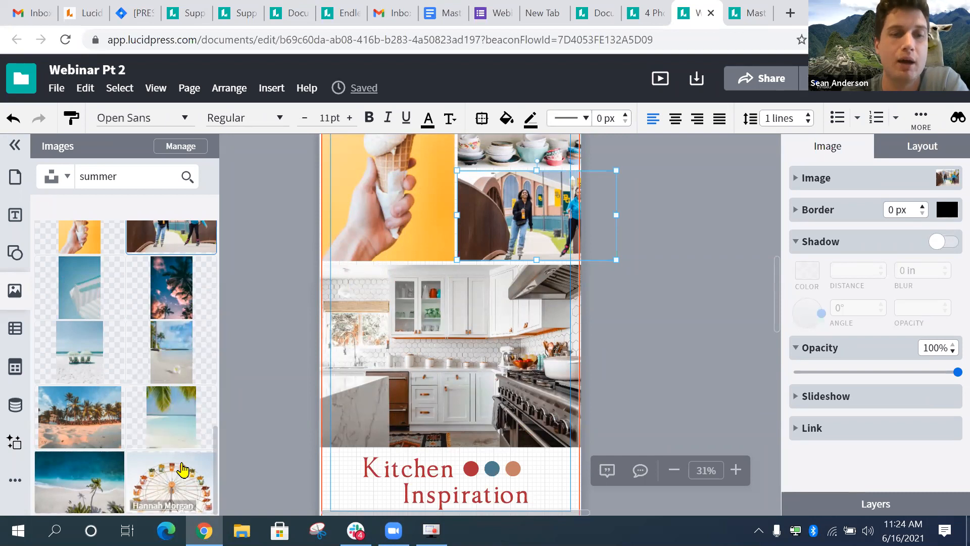
- Replace the large kitchen photo with the Ferris wheel and fill the top-right frame with sunlit grass
left_click_drag(179, 459, 419, 382)
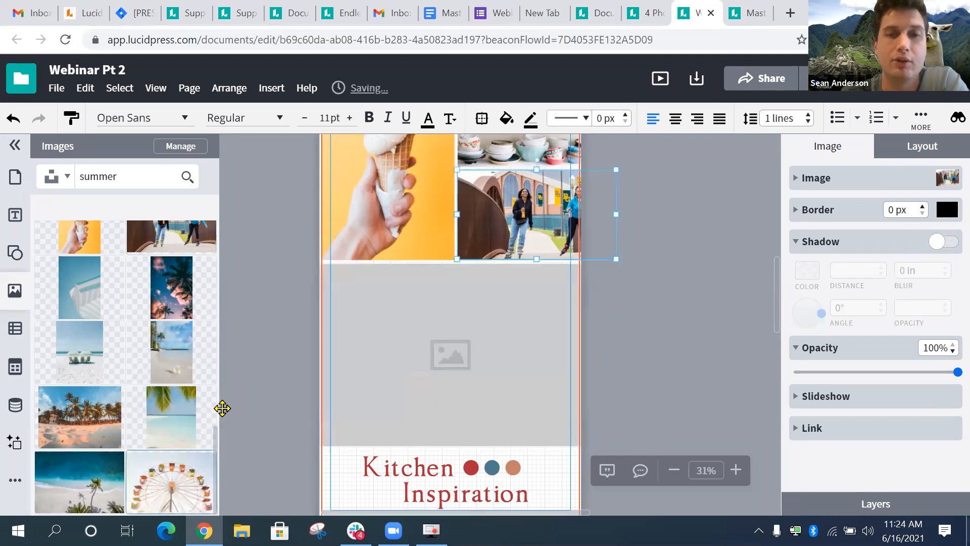
scroll(101, 314, "up", 3)
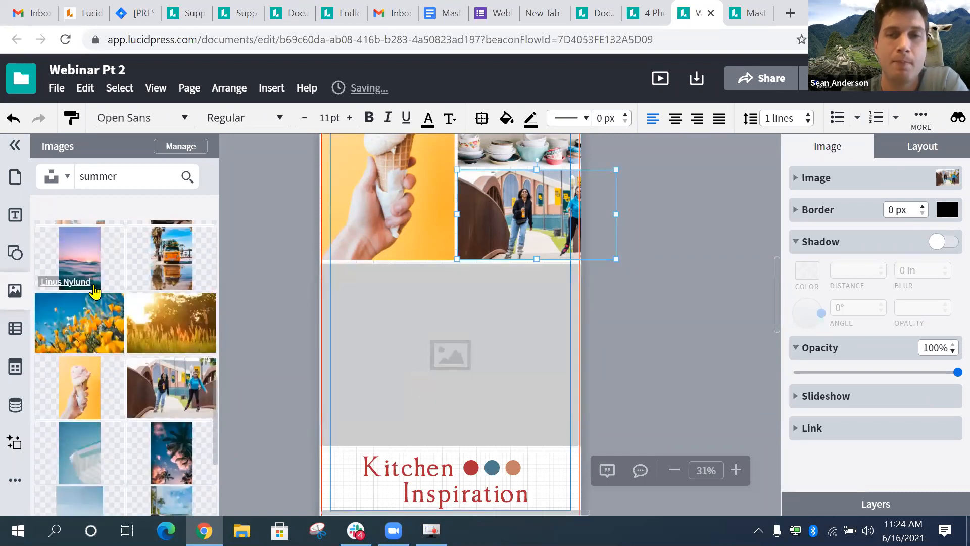
scroll(387, 194, "up", 2)
left_click_drag(185, 308, 505, 191)
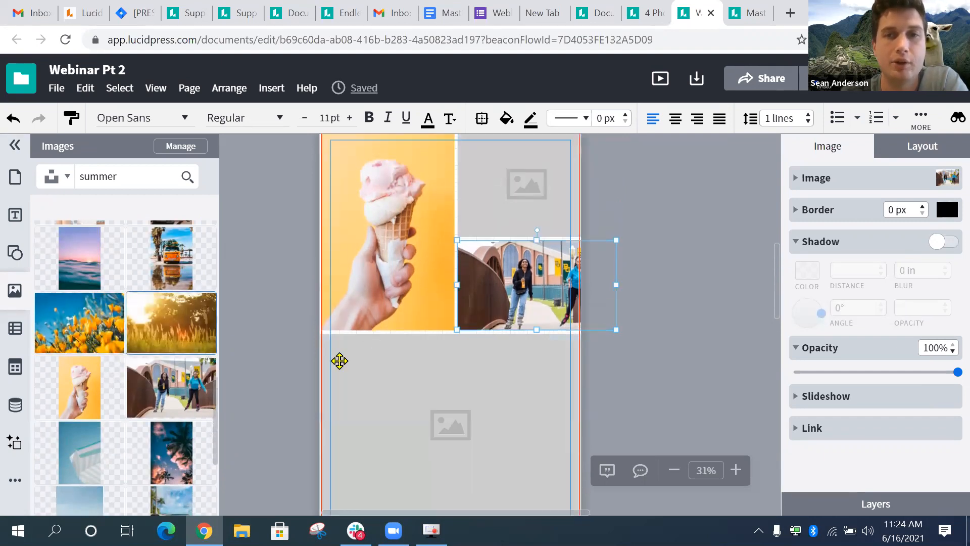
scroll(340, 360, "down", 6)
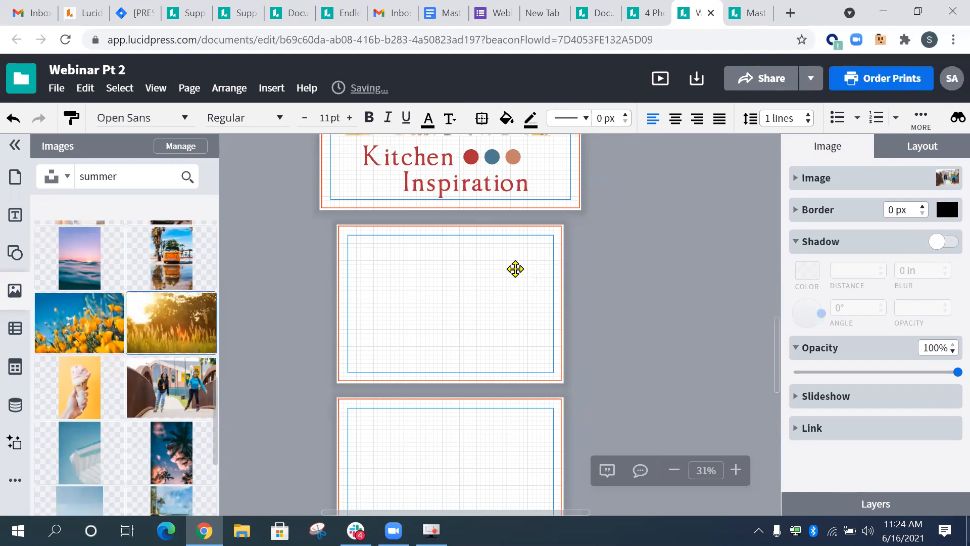
scroll(515, 269, "up", 5)
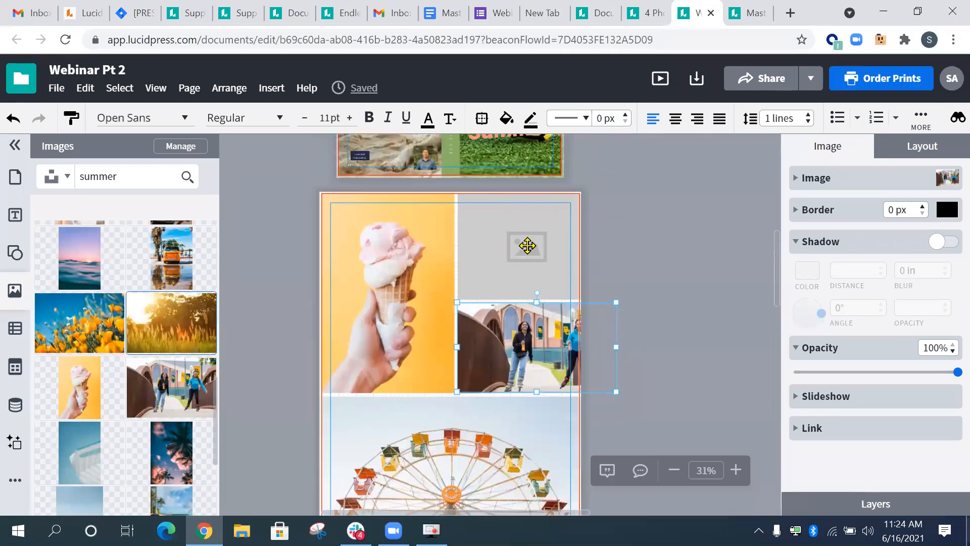
scroll(528, 246, "down", 1)
- Collapse the image search and go to blank page 3
left_click(12, 290)
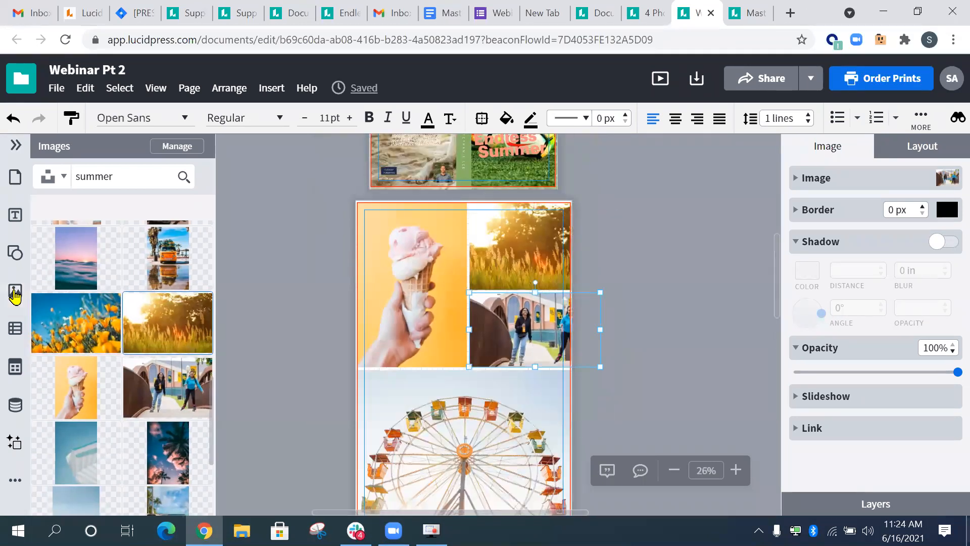
scroll(222, 177, "down", 2)
left_click(67, 326)
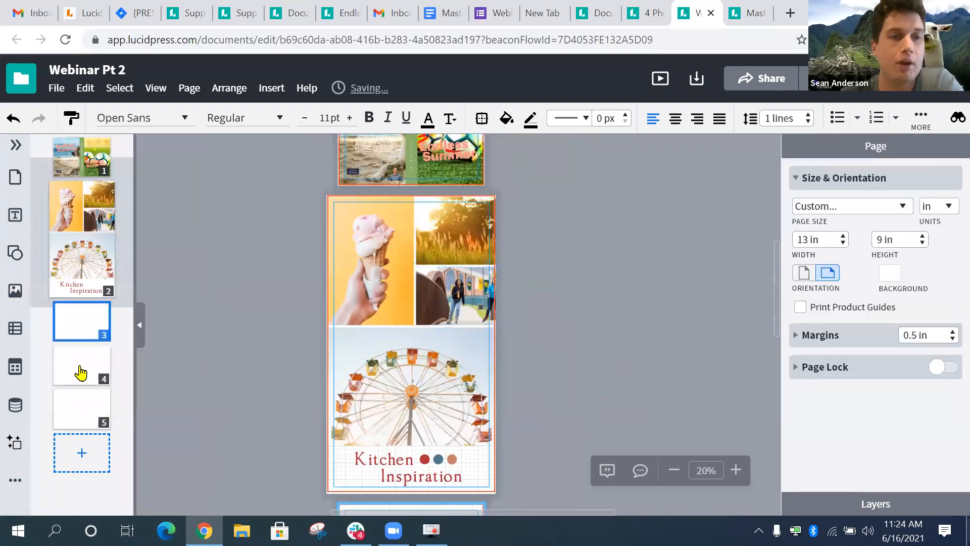
- Review blank pages 3–5 and try deleting page 3 with the Delete key
left_click(84, 370)
left_click(85, 404)
left_click(88, 335)
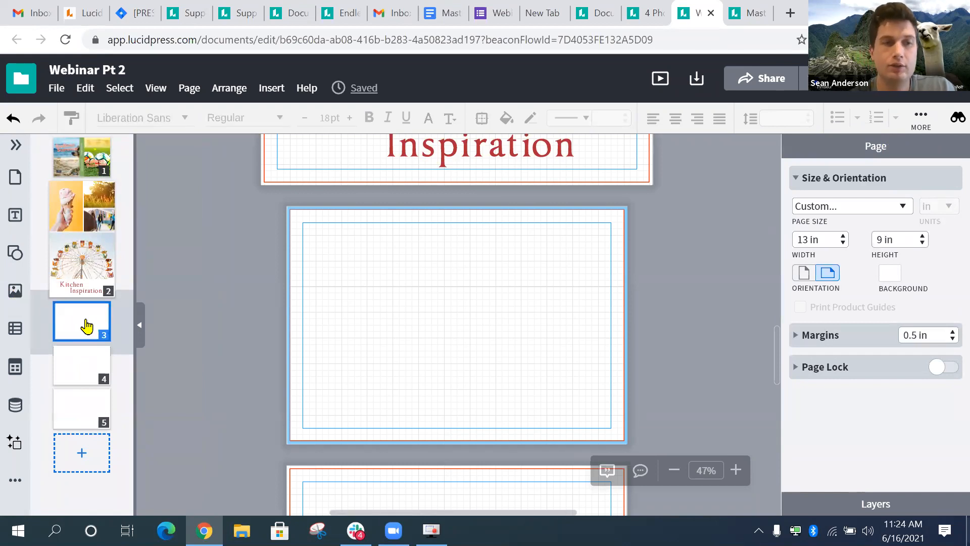
right_click(87, 326)
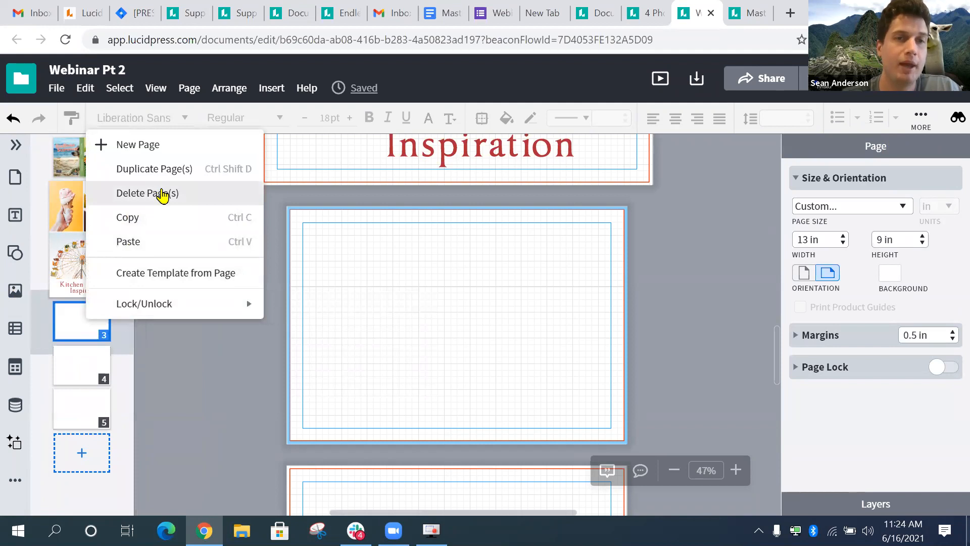
left_click(61, 324)
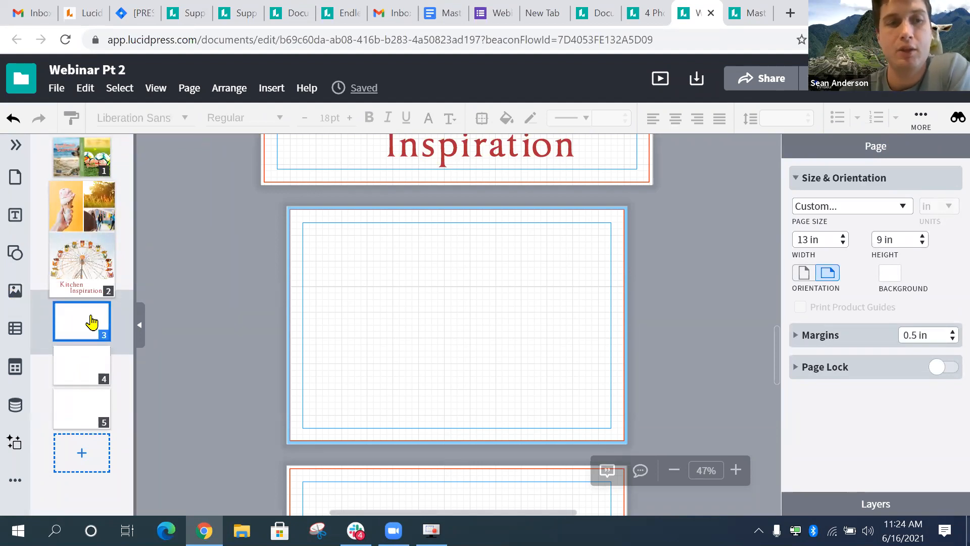
key("Delete")
- Select blank pages 3 through 5 together and delete them from the page menu
left_click(82, 370)
left_click(86, 321)
left_click(86, 407)
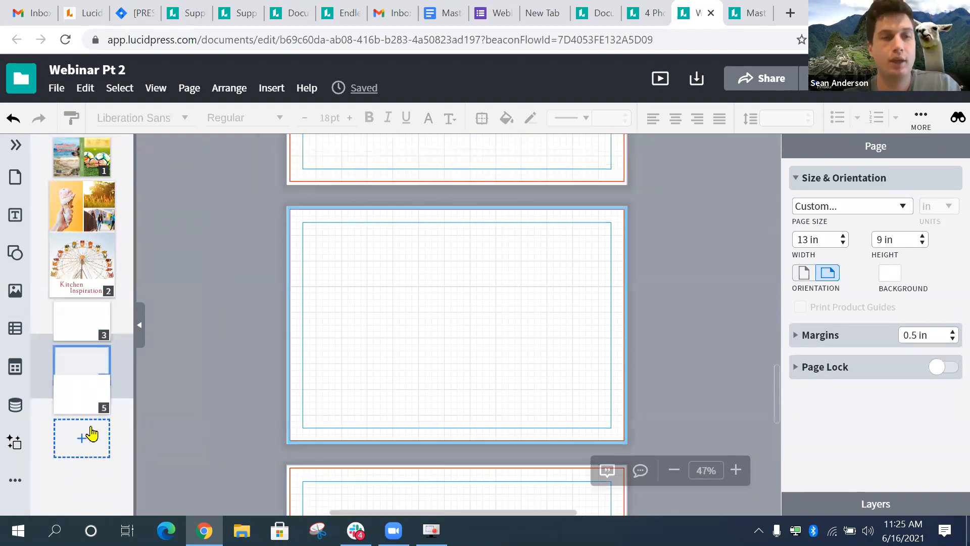
left_click(96, 317)
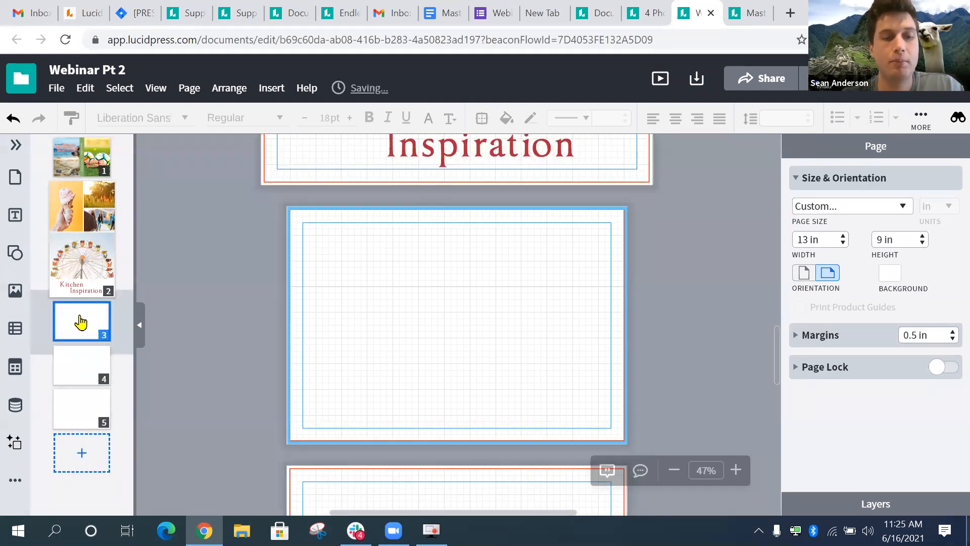
left_click(100, 401, "shift")
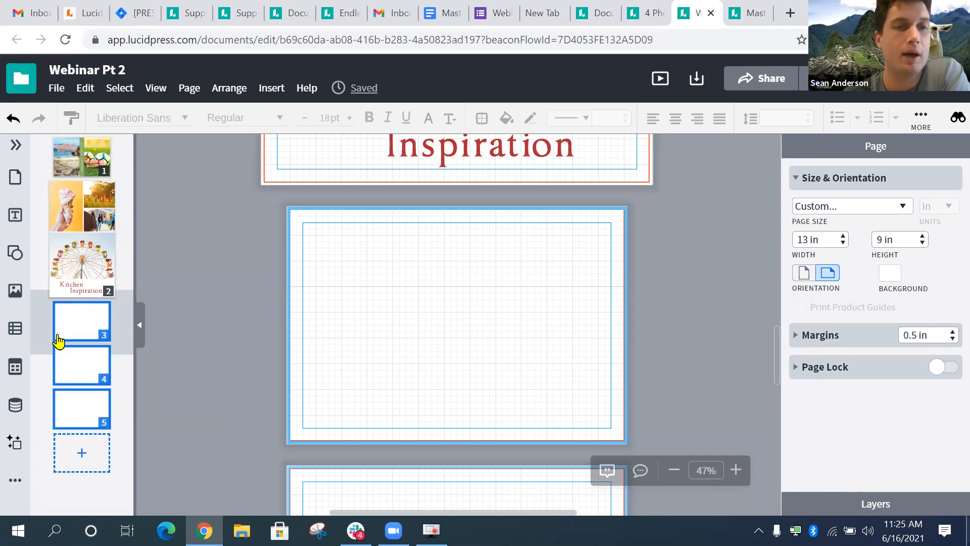
right_click(94, 380)
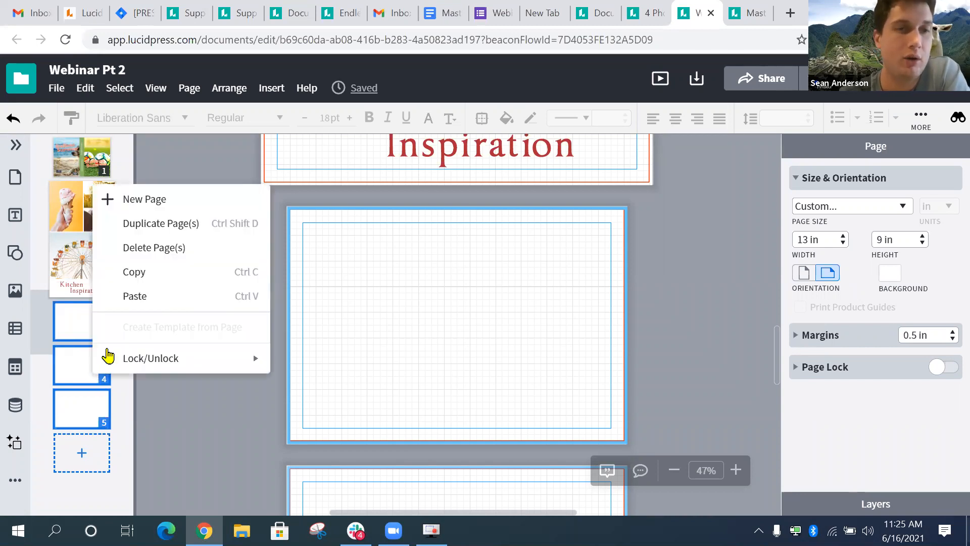
left_click(135, 255)
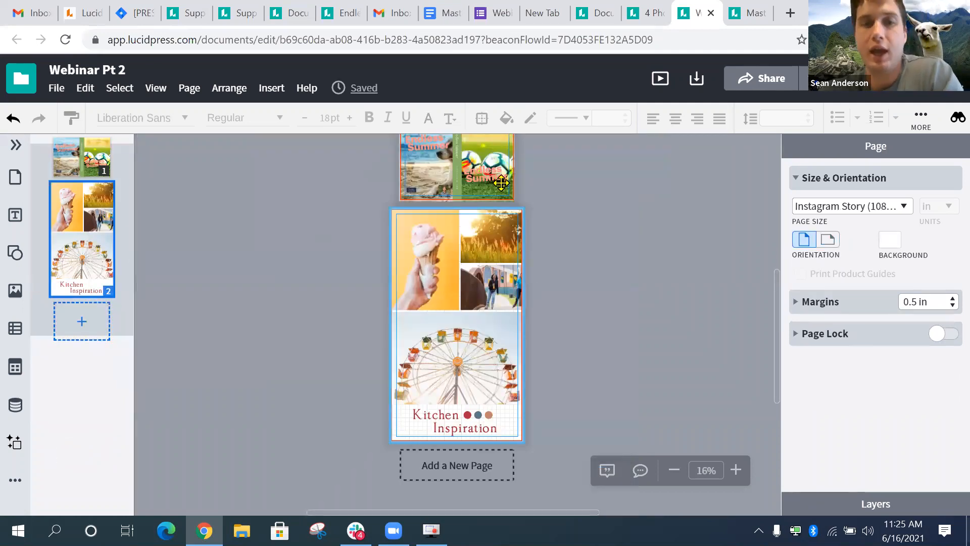
- Check each page 2 collage photo: ice cream, sunlit grass, people and Ferris wheel
scroll(501, 183, "up", 5)
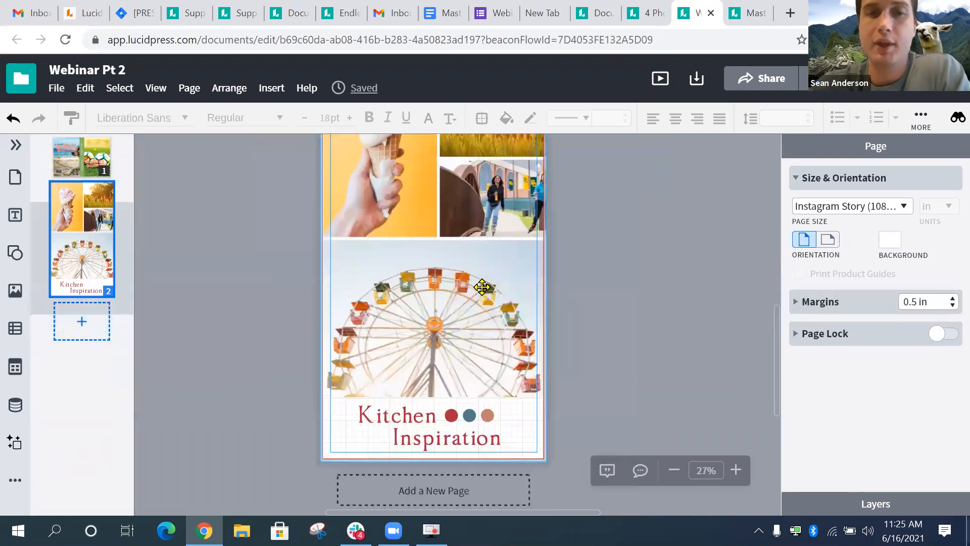
scroll(482, 287, "up", 3)
scroll(421, 235, "up", 3)
scroll(421, 234, "down", 3)
left_click(399, 230)
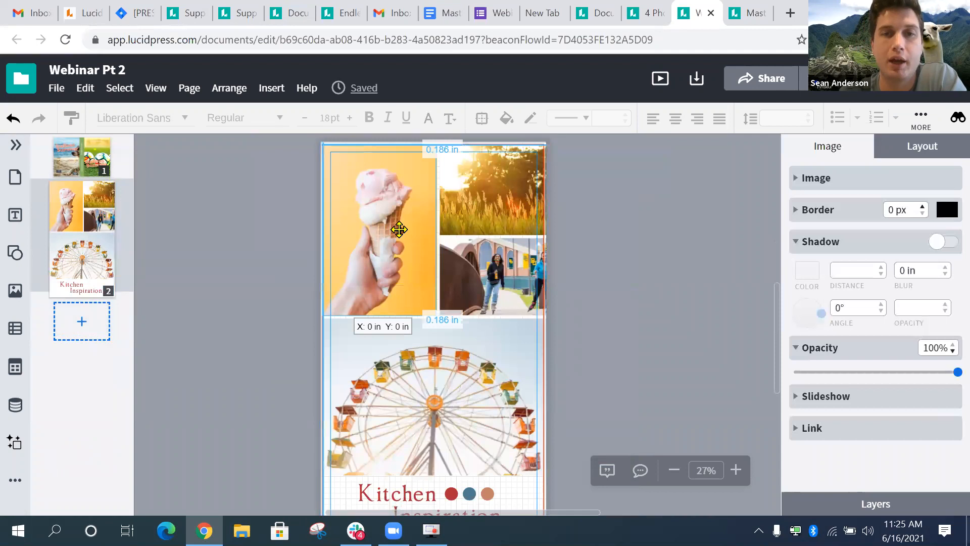
left_click(511, 202)
left_click(519, 284)
left_click(485, 358)
scroll(420, 242, "down", 1)
left_click(408, 214)
left_click(507, 250)
left_click(457, 352)
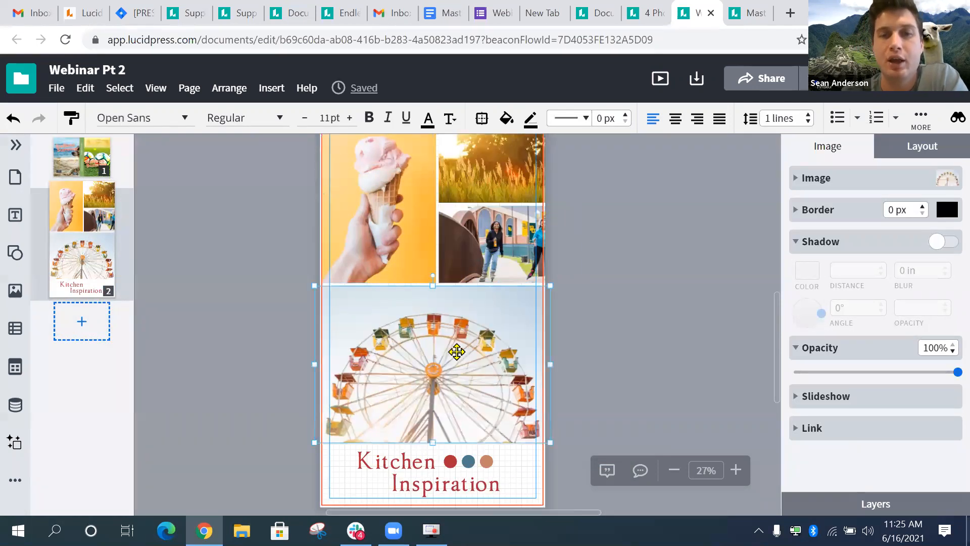
scroll(474, 280, "down", 2)
scroll(478, 275, "up", 3)
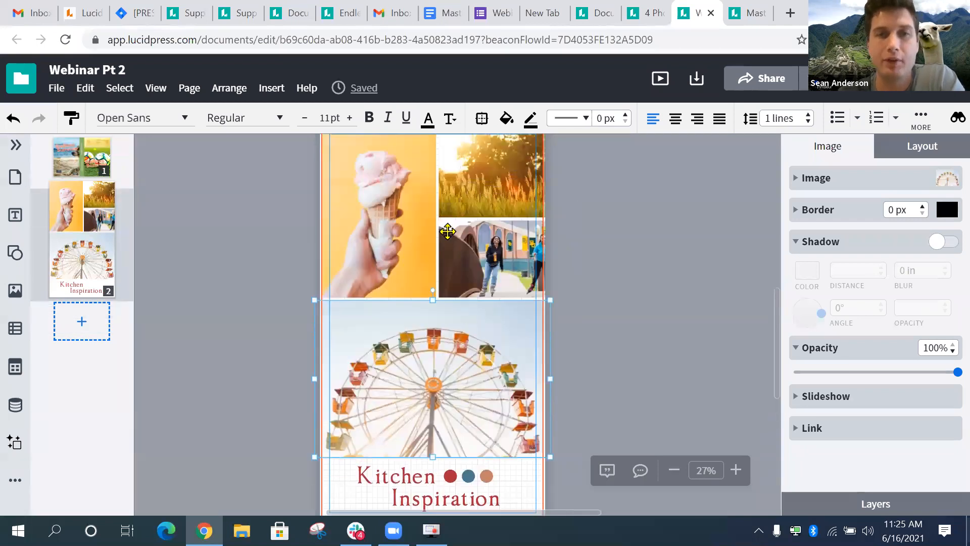
- Add two blank pages after page 2, then bring page 2 back into full view
left_click(96, 328)
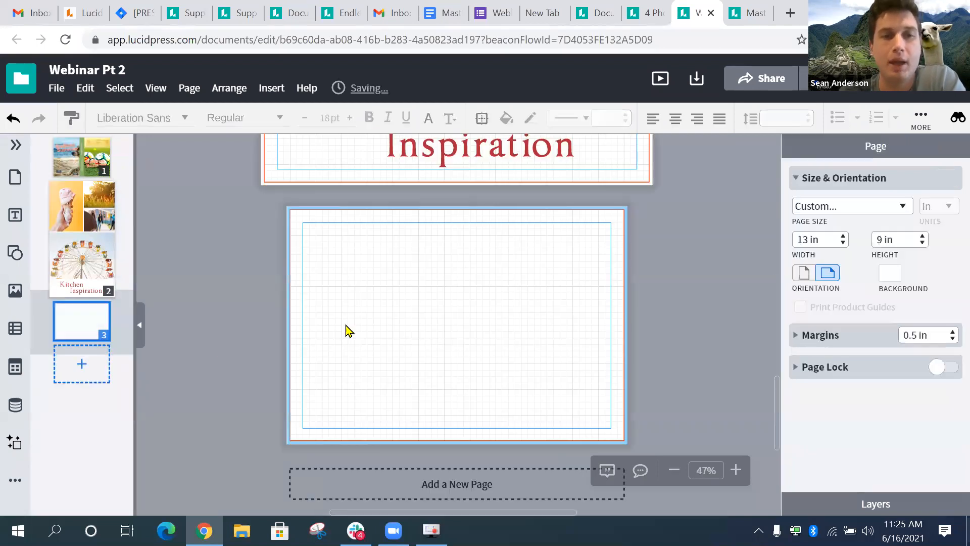
left_click(96, 361)
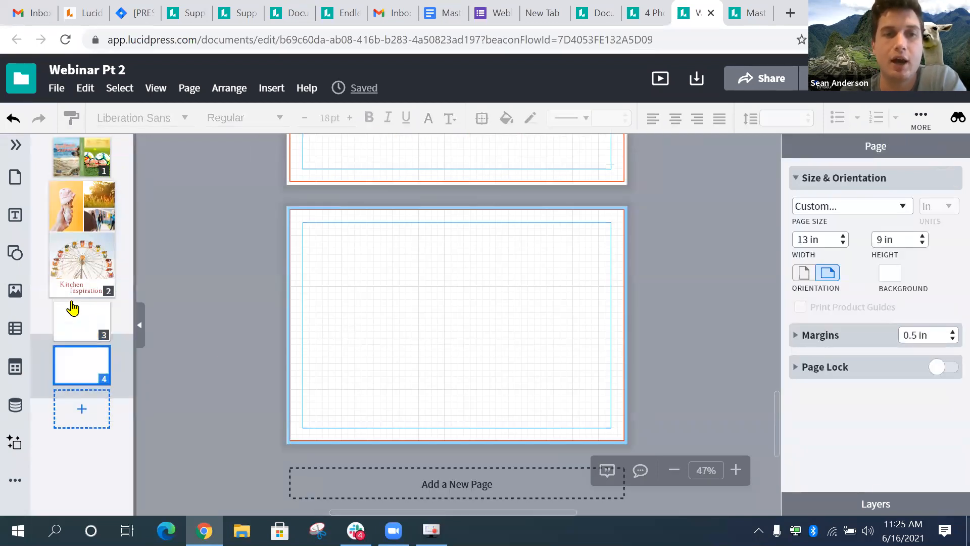
left_click(80, 233)
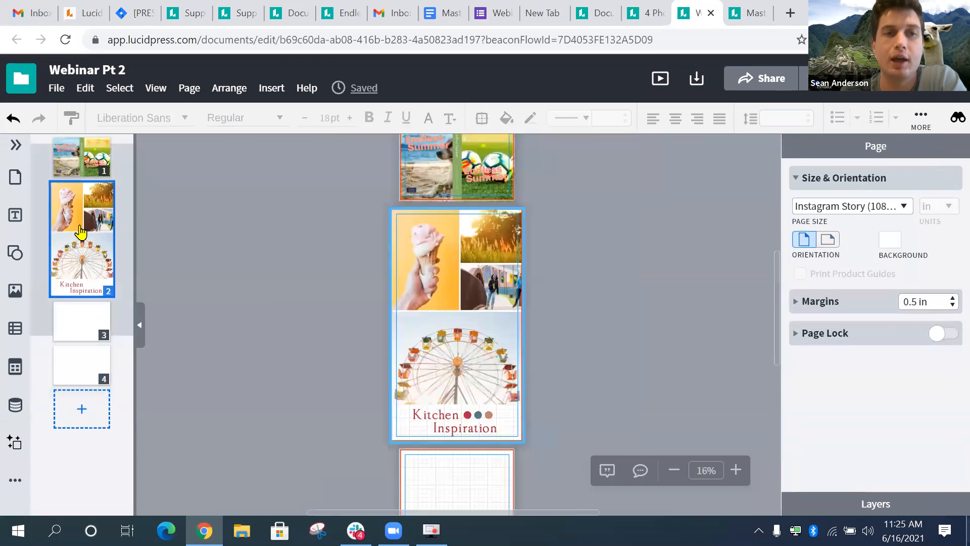
left_click(438, 247)
scroll(438, 248, "up", 5)
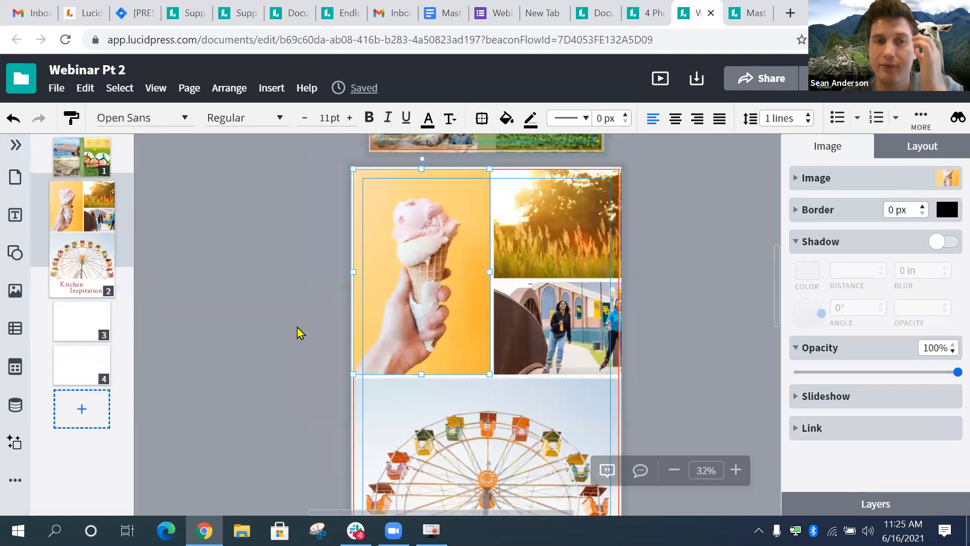
left_click(88, 258)
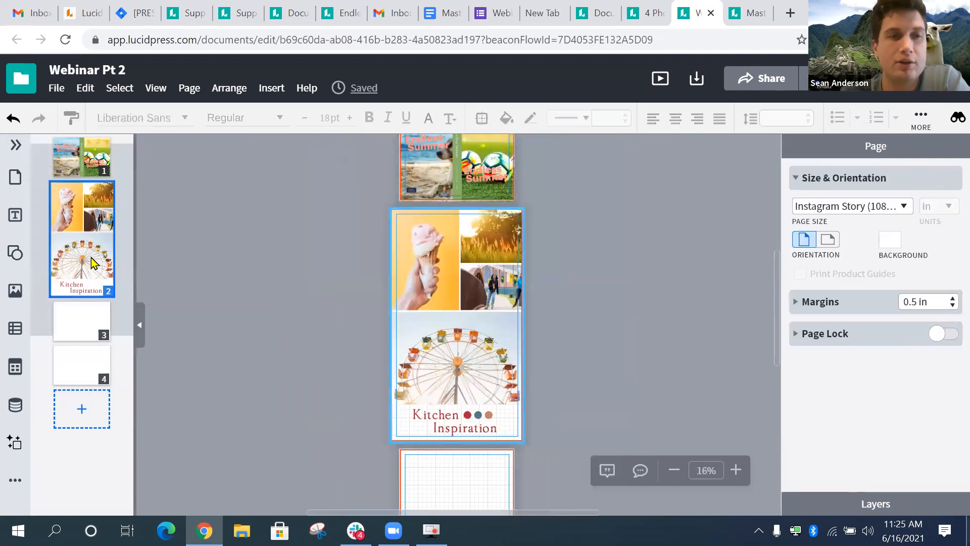
- Duplicate page 2 as a new page and set the image source to Unsplash
right_click(93, 263)
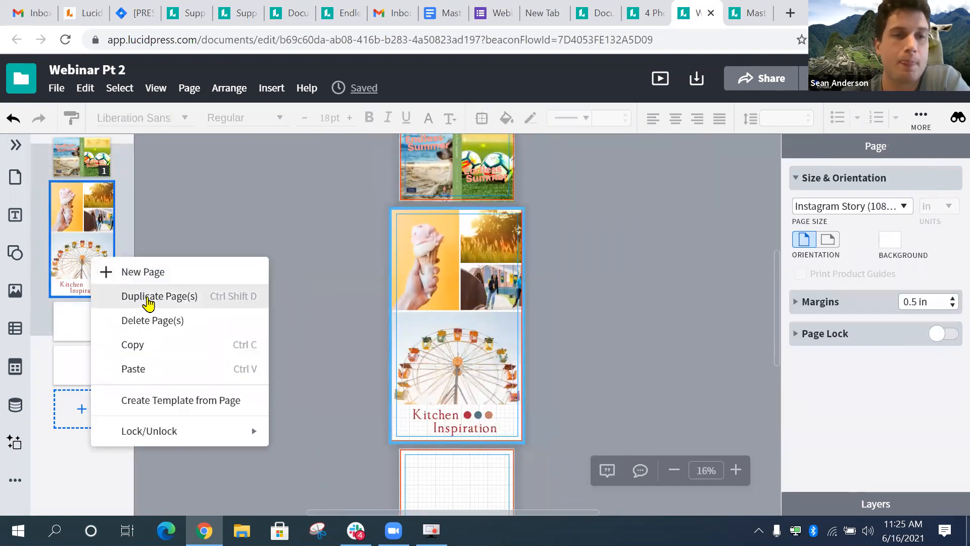
left_click(149, 296)
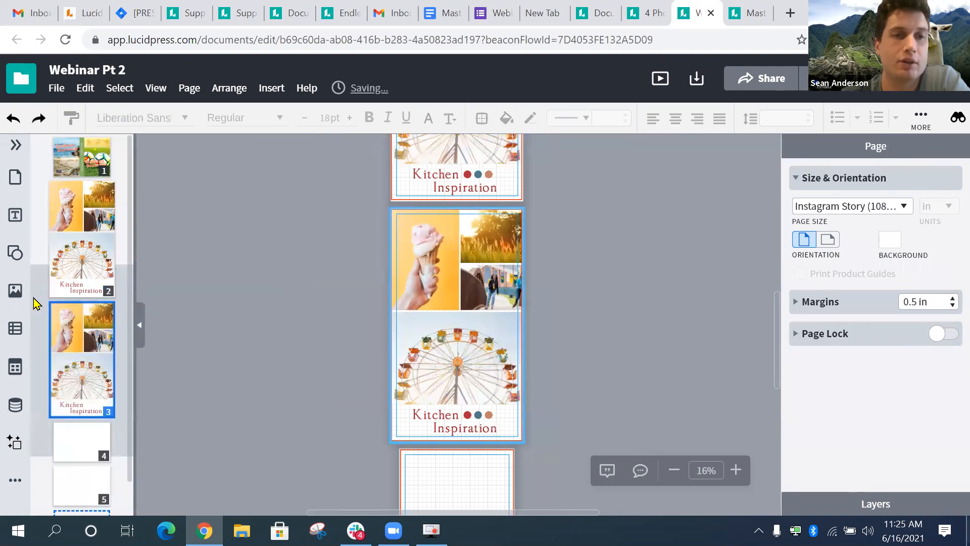
left_click(15, 291)
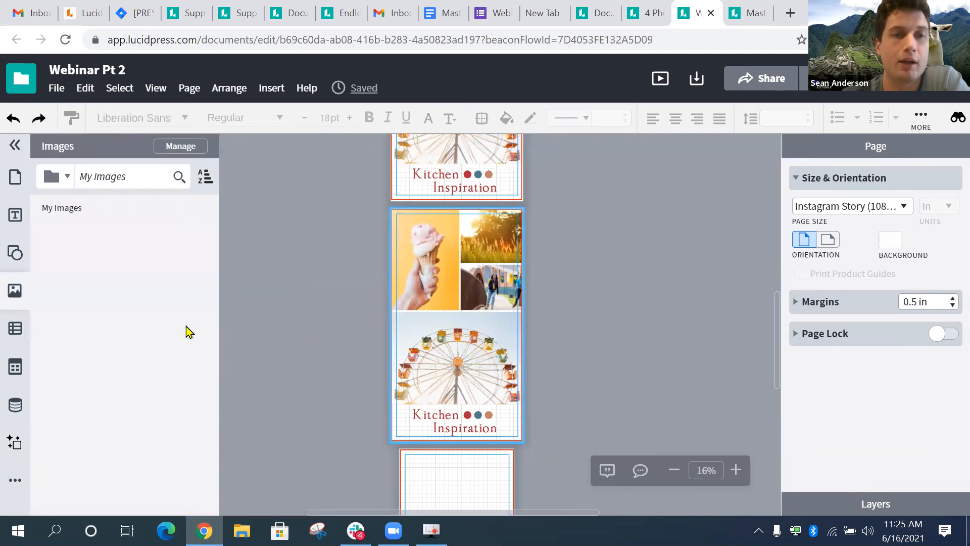
left_click(66, 177)
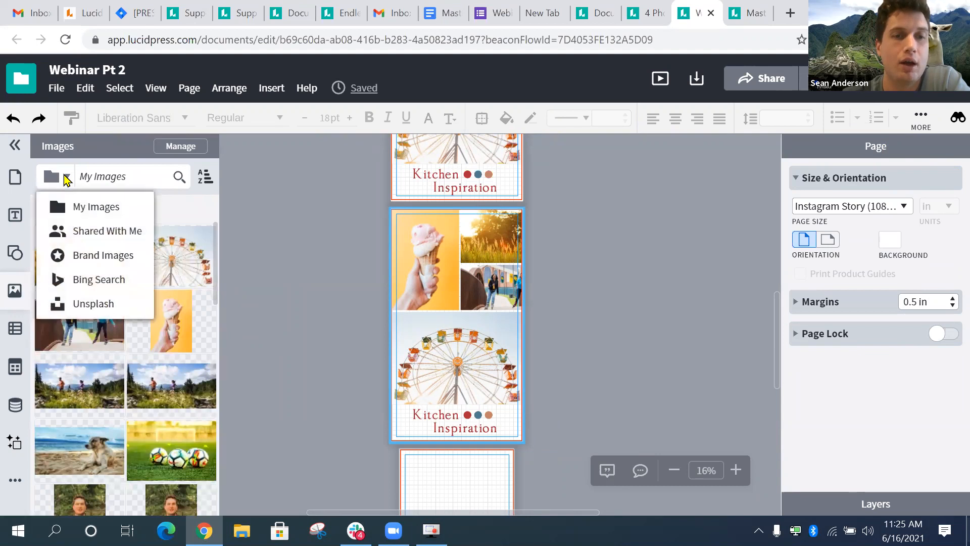
left_click(100, 305)
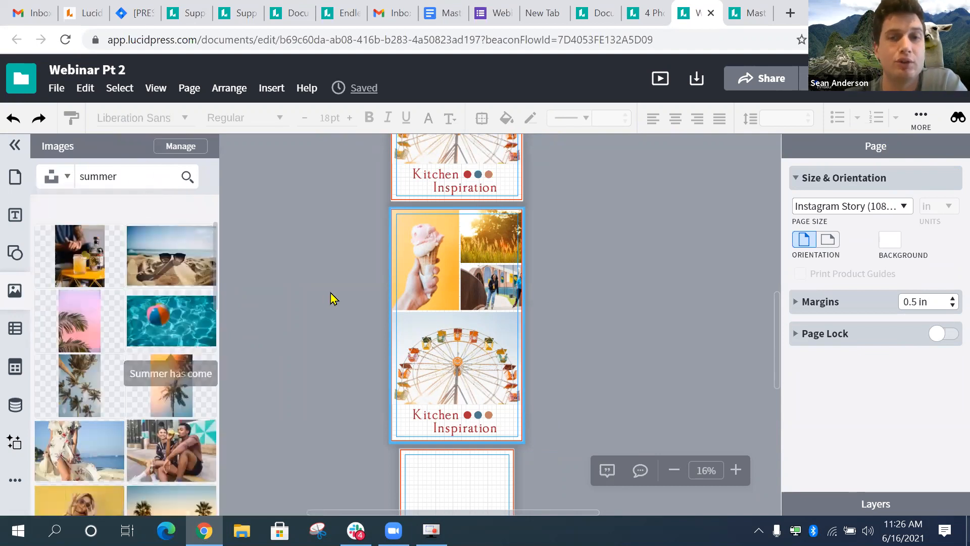
- Replace the Ferris-wheel photo with a beach image and the ice-cream photo with a pool image
scroll(328, 301, "down", 2)
left_click_drag(184, 278, 430, 253)
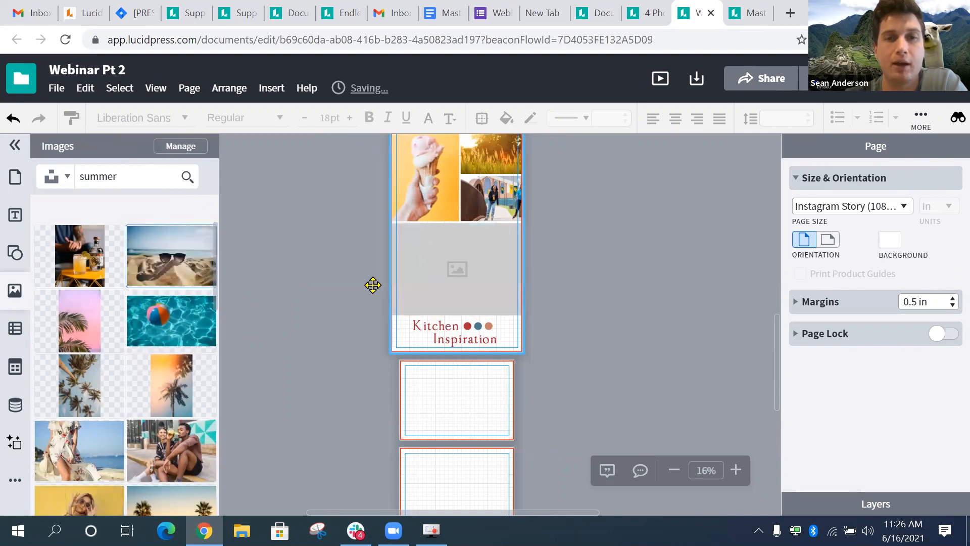
scroll(385, 303, "up", 4)
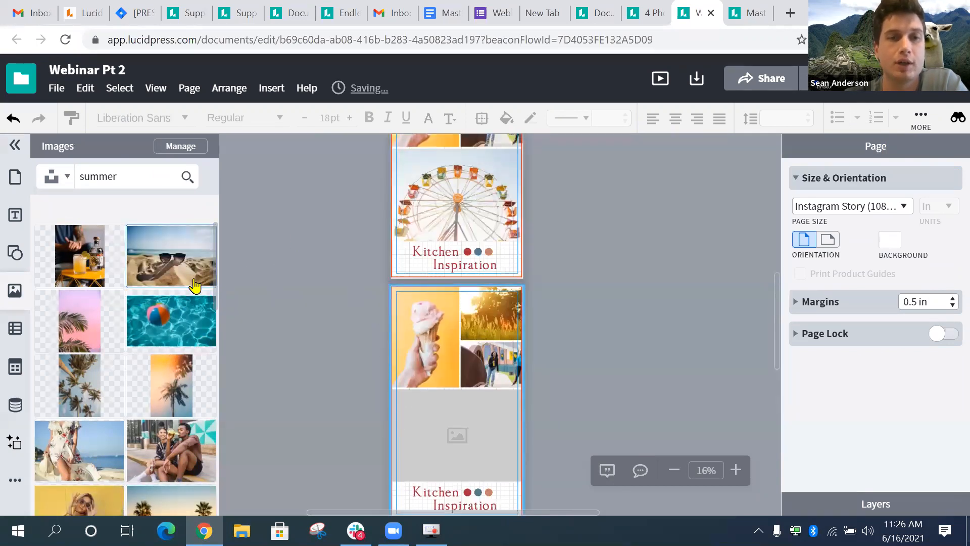
left_click_drag(387, 319, 435, 321)
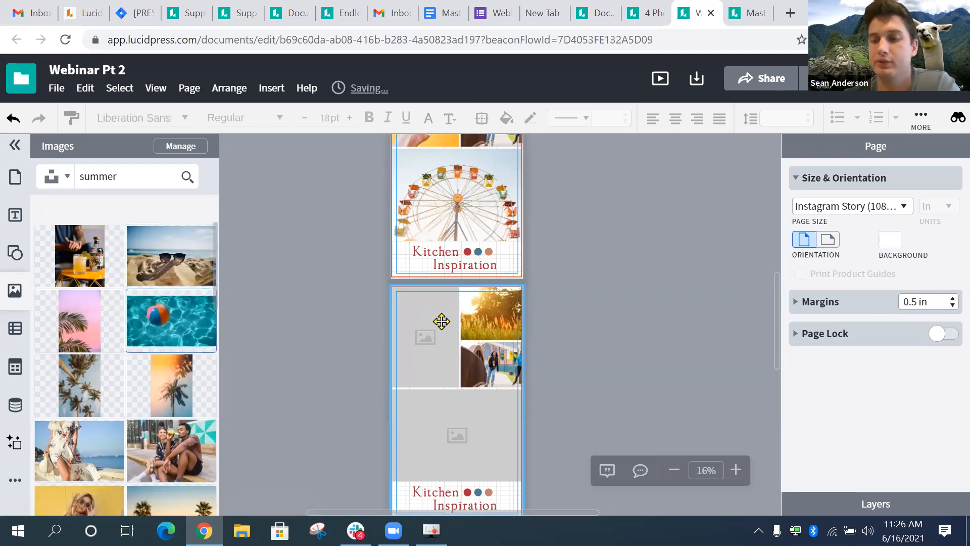
left_click(393, 325)
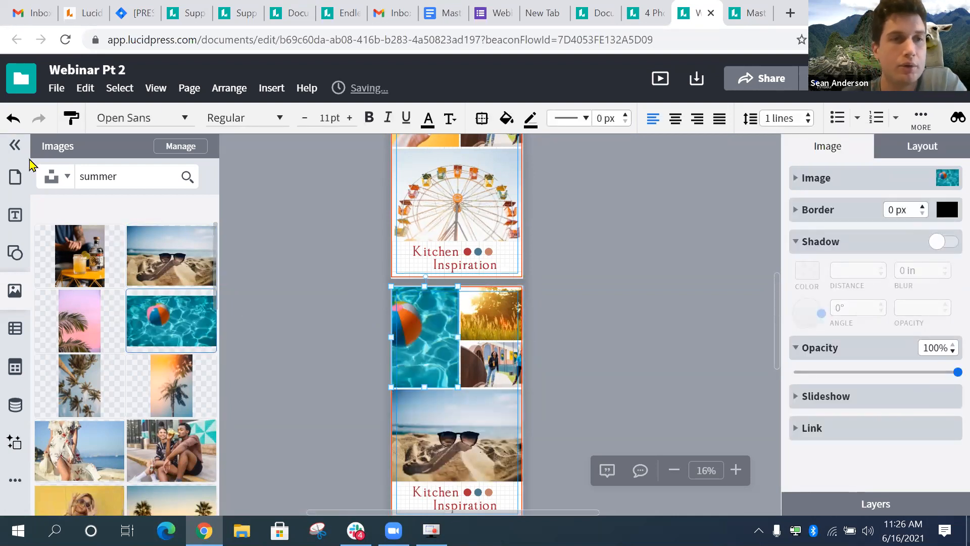
left_click(15, 174)
- Add a Pinterest button from the Buttons library beside the Kitchen Inspiration title
left_click(18, 482)
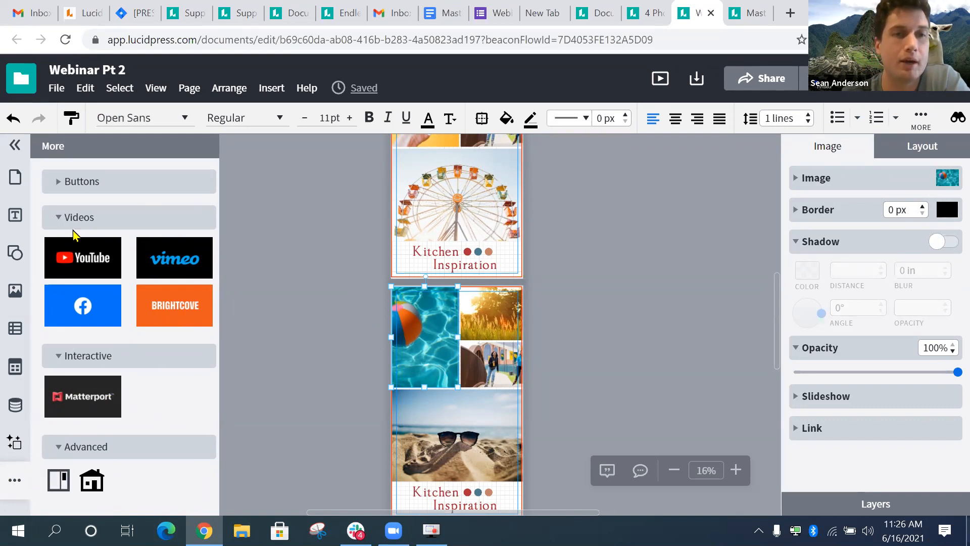
left_click(73, 188)
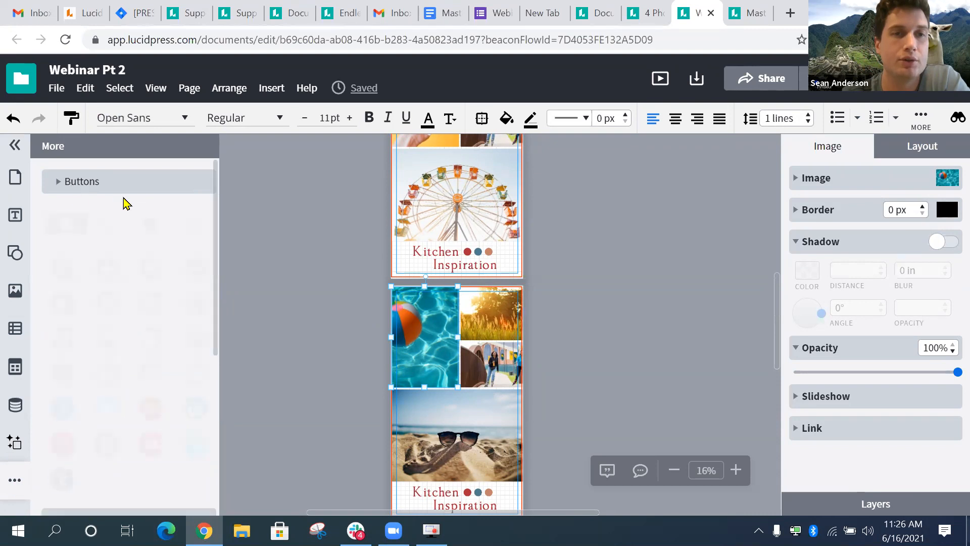
scroll(101, 338, "down", 3)
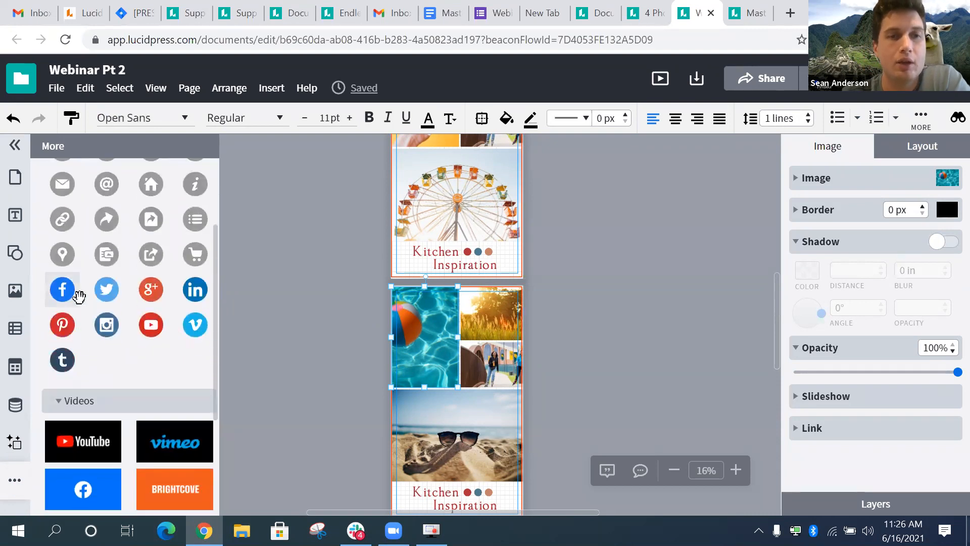
scroll(134, 247, "up", 2)
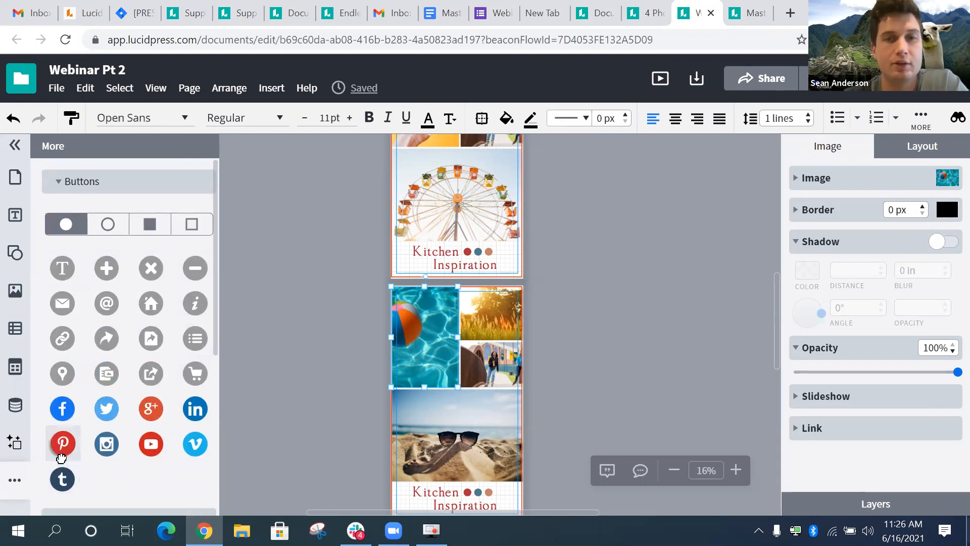
left_click_drag(188, 402, 405, 260)
- Add an Instagram button next to the Pinterest one and check both buttons
scroll(405, 260, "up", 4)
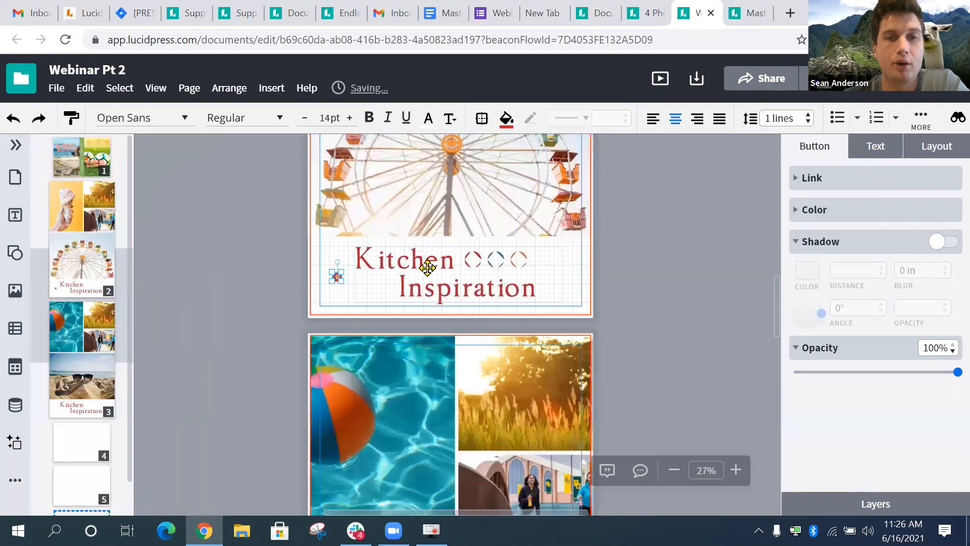
scroll(283, 313, "up", 5)
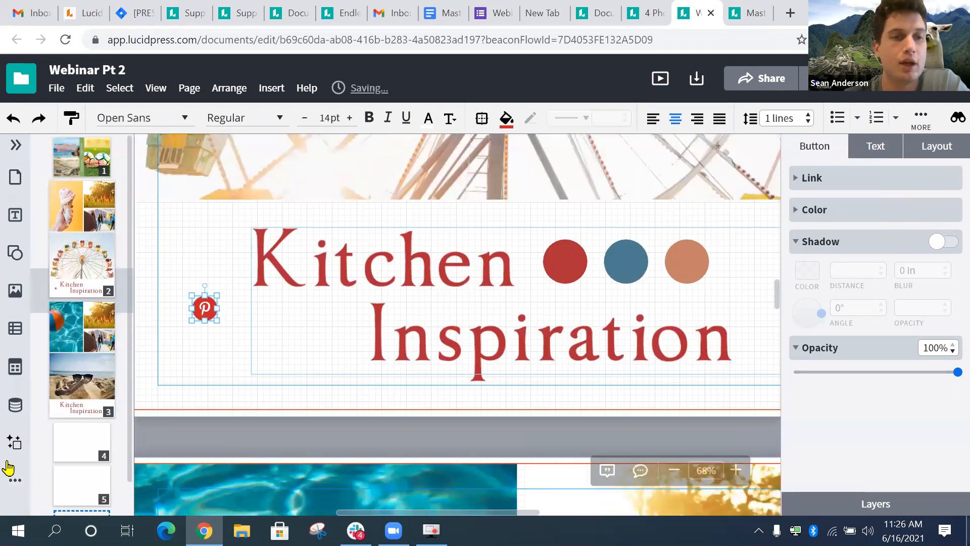
left_click(14, 475)
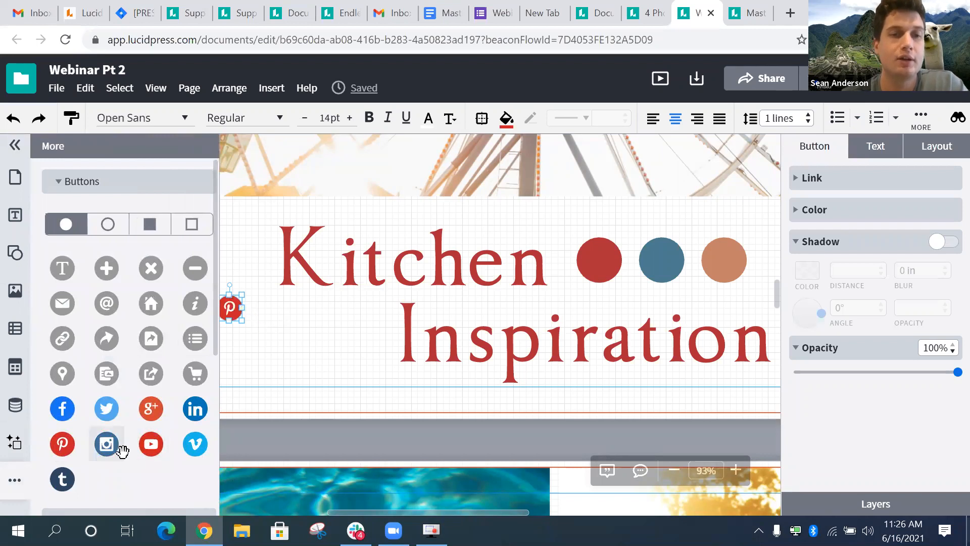
left_click_drag(106, 445, 270, 308)
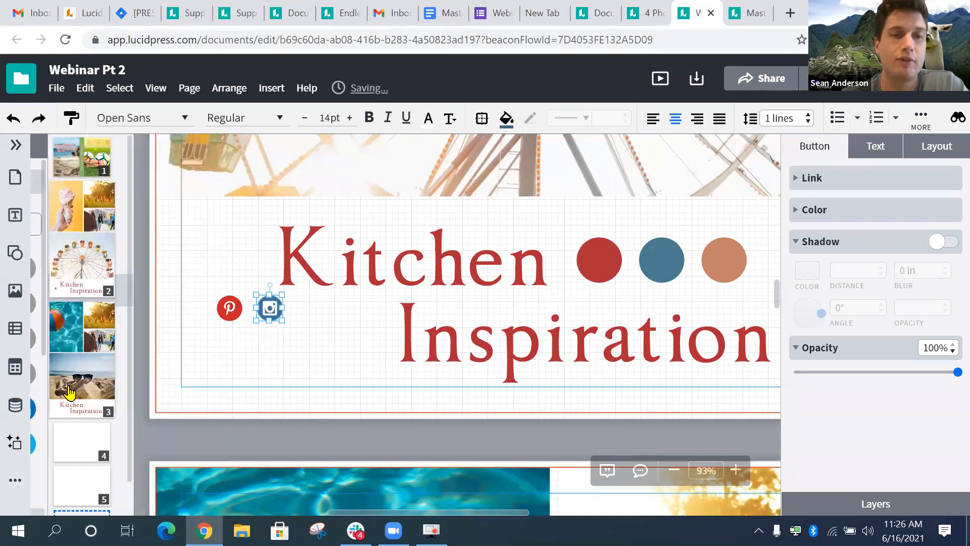
left_click(12, 480)
left_click(228, 308)
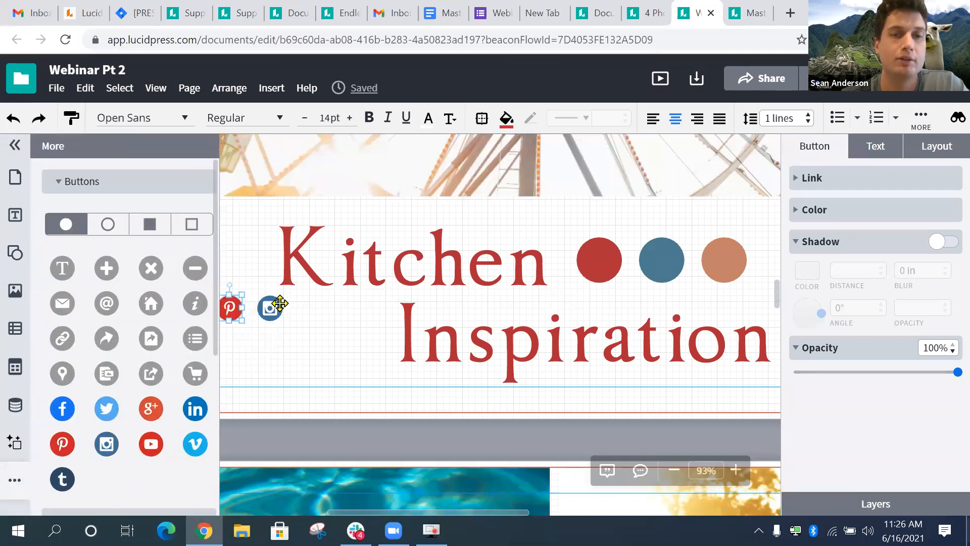
left_click(280, 303)
left_click(233, 309)
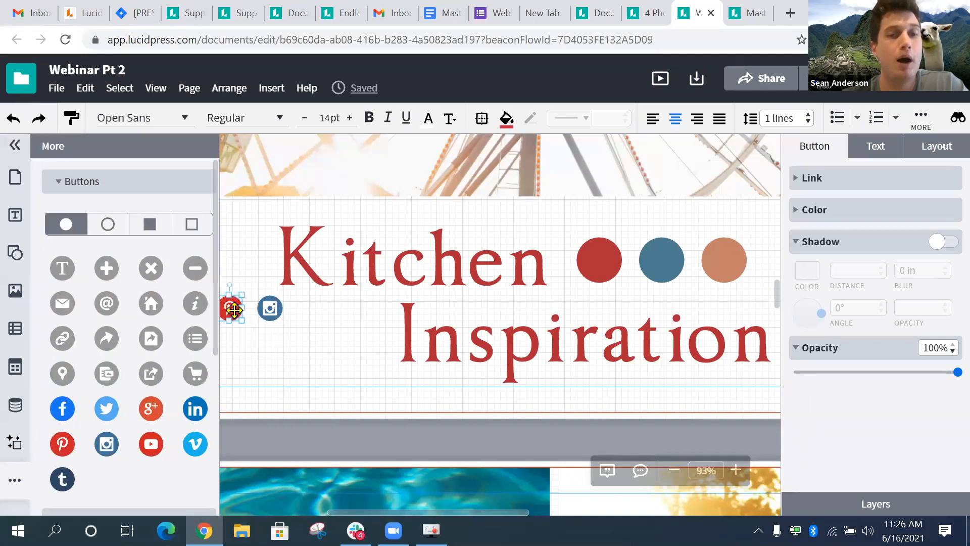
right_click(234, 310)
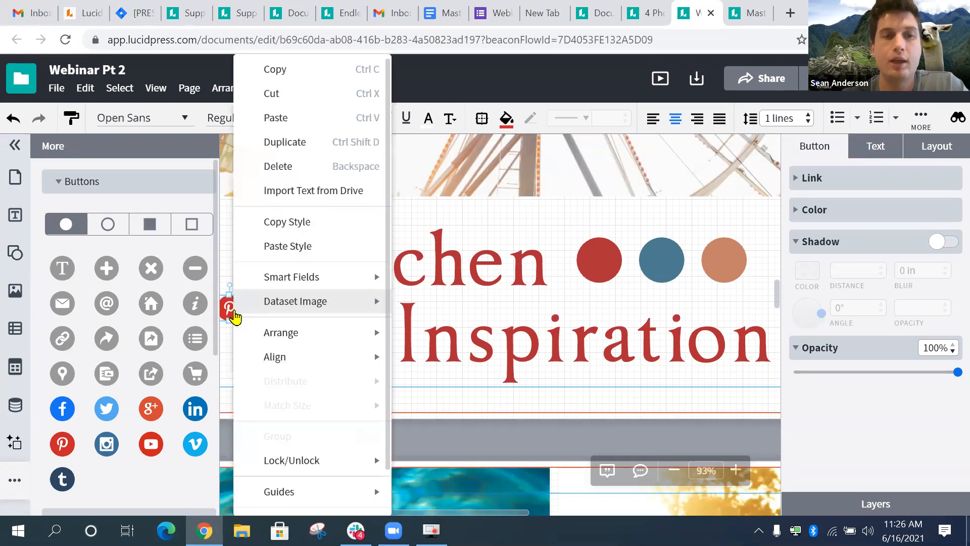
scroll(303, 424, "down", 2)
scroll(295, 431, "up", 2)
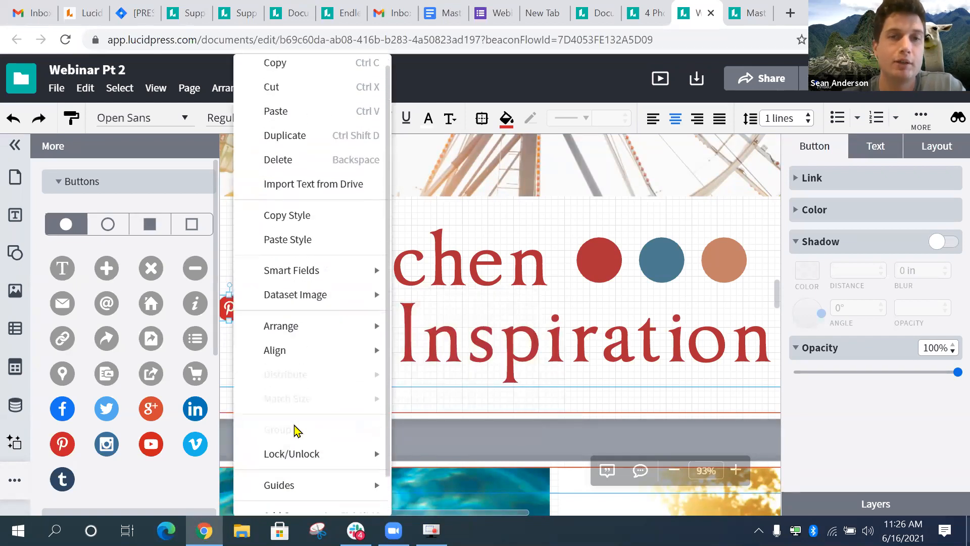
mouse_move(329, 357)
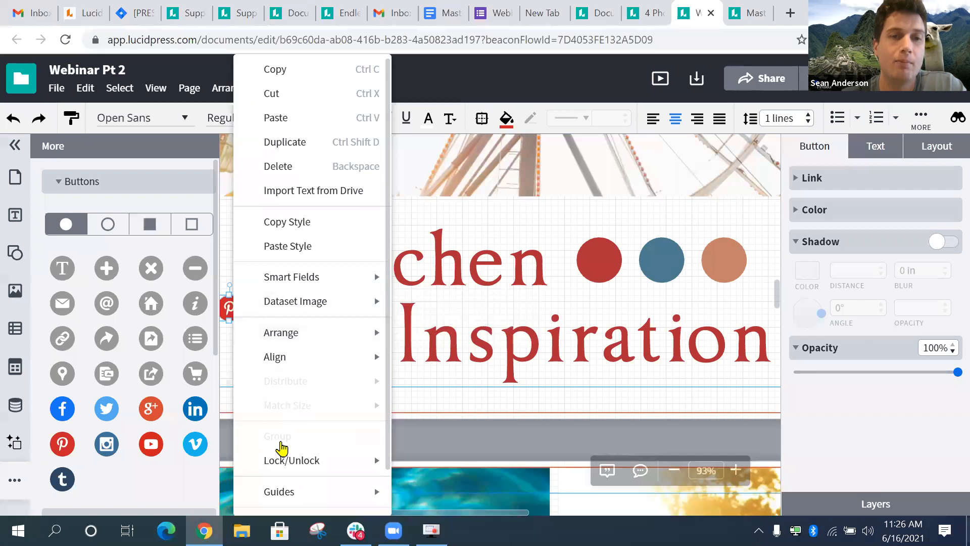
scroll(281, 447, "down", 2)
left_click(173, 493)
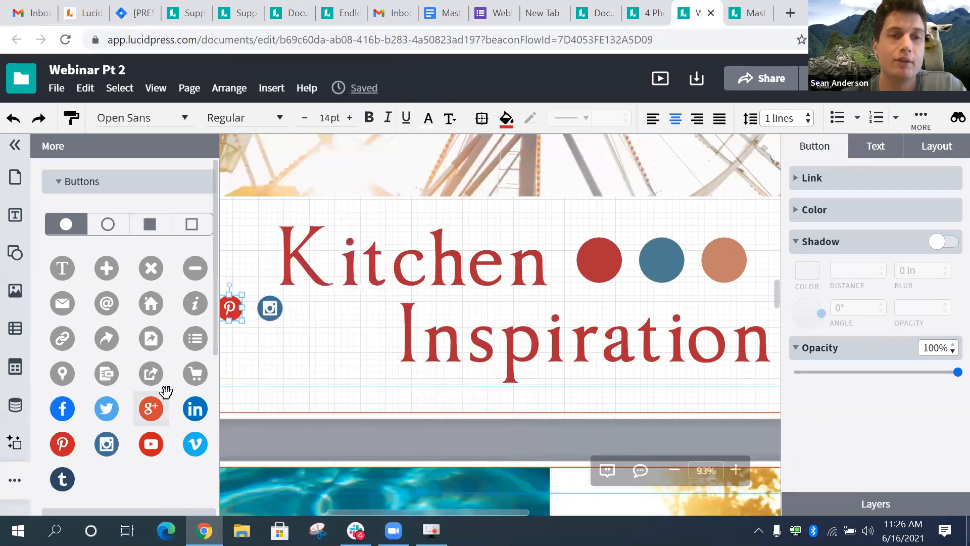
scroll(152, 444, "down", 5)
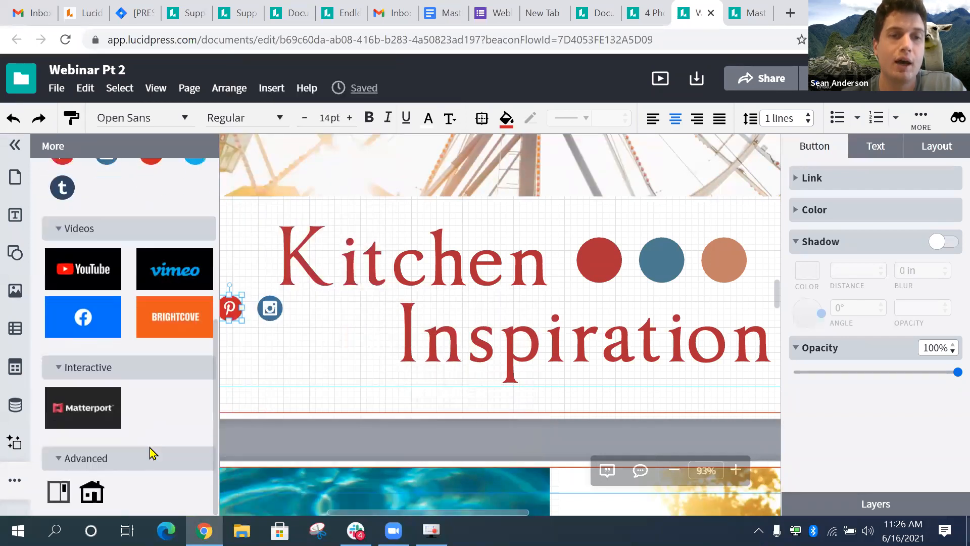
left_click(271, 307)
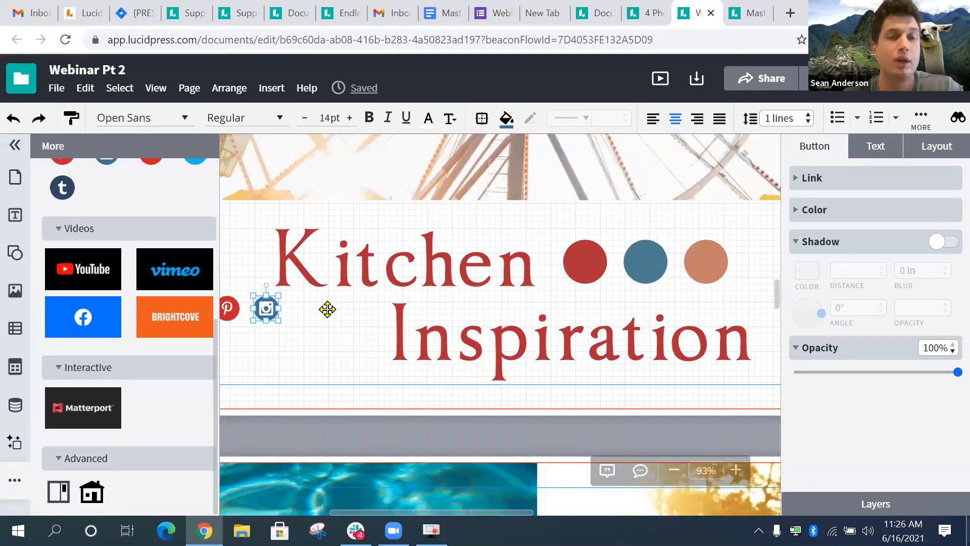
scroll(327, 310, "down", 3)
scroll(335, 308, "up", 3)
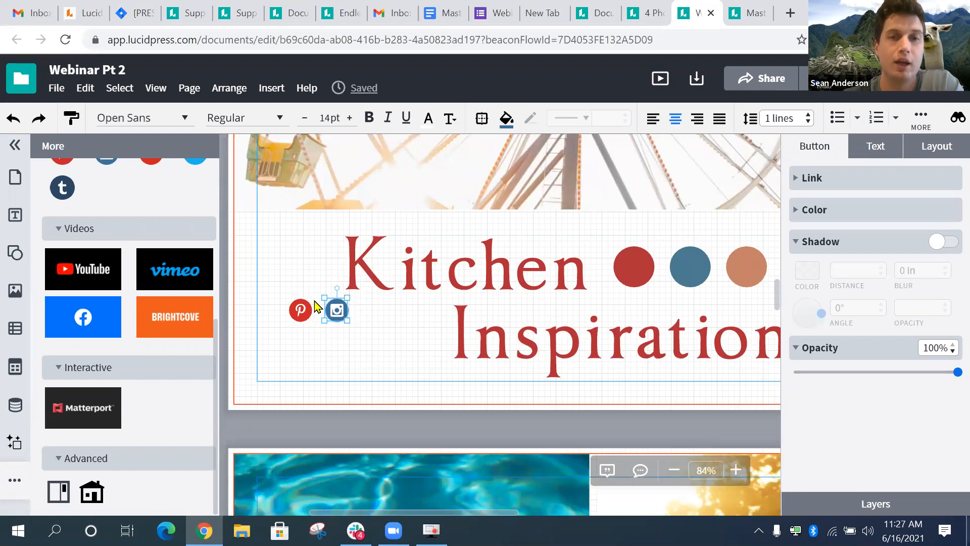
left_click(301, 310)
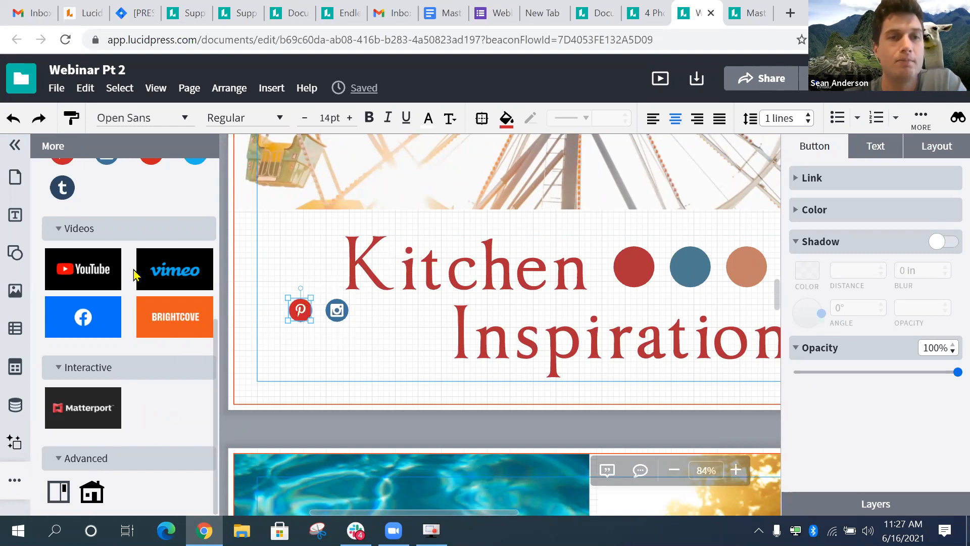
scroll(422, 266, "down", 3)
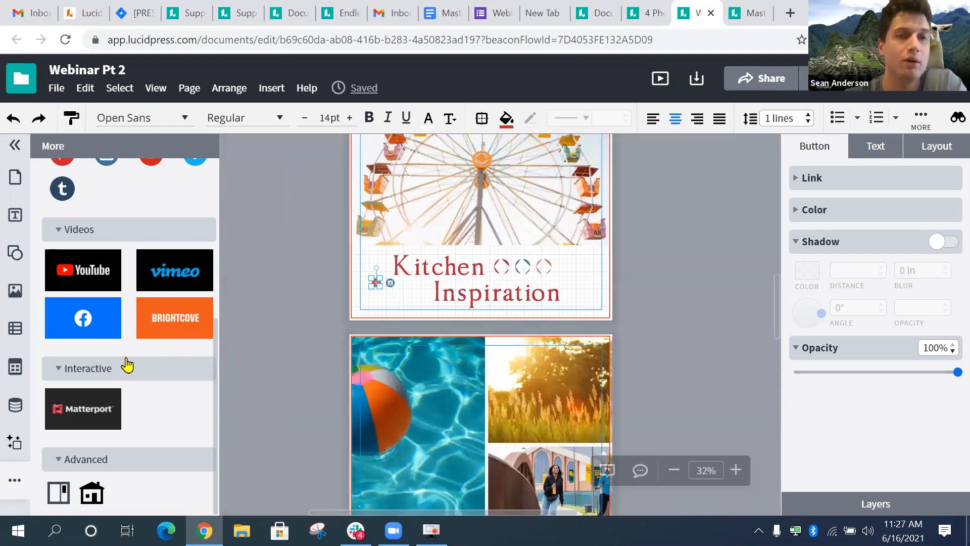
- Place a YouTube video element on empty page 4 and inspect its youtube.com video URL
scroll(407, 399, "down", 5)
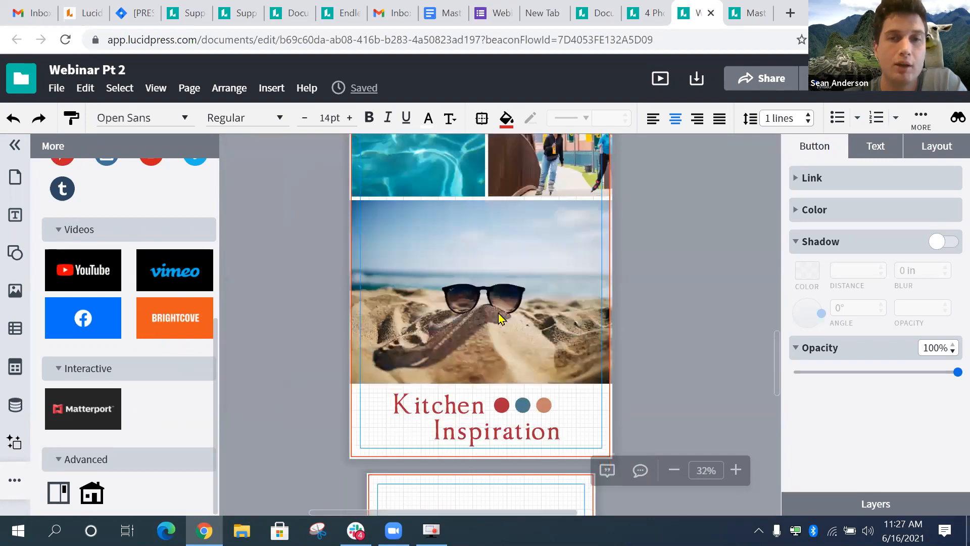
left_click_drag(83, 271, 481, 266)
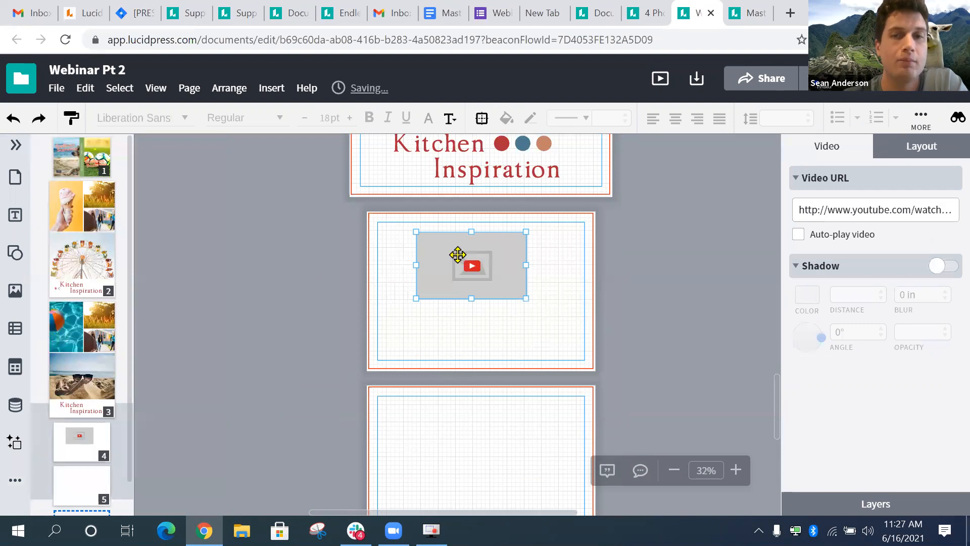
left_click(488, 274)
scroll(488, 273, "up", 3)
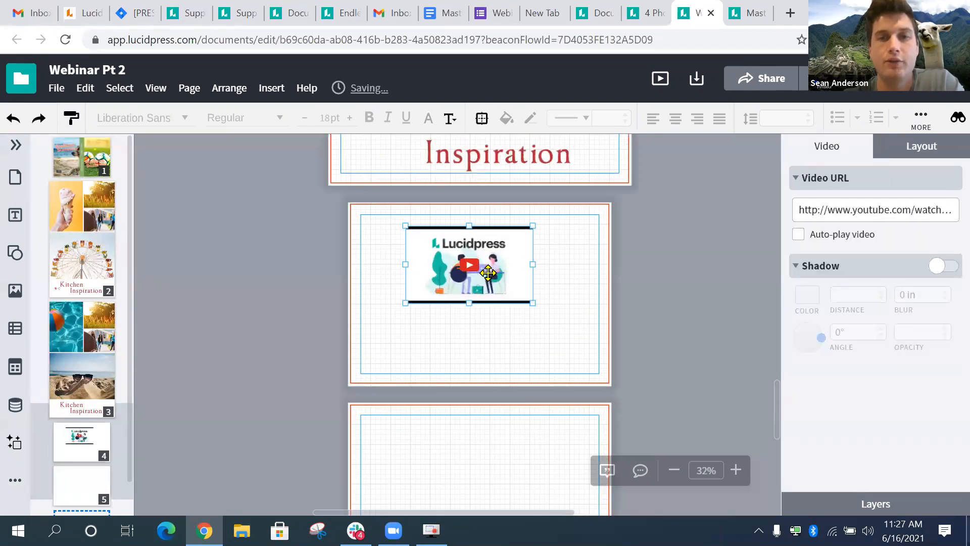
scroll(452, 245, "up", 3)
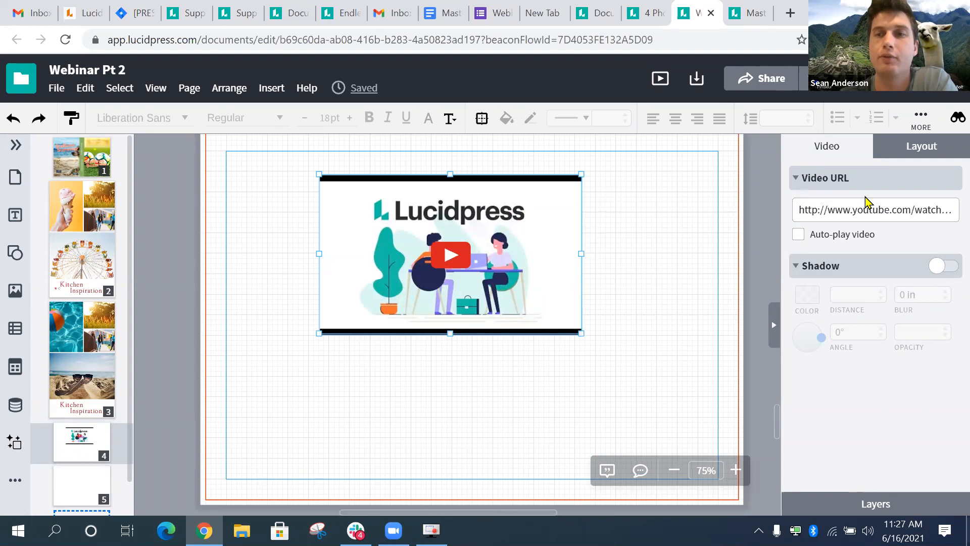
left_click(897, 211)
mouse_move(945, 208)
left_mouse_down()
mouse_move(799, 215)
mouse_move(778, 225)
mouse_move(948, 220)
left_mouse_up()
left_click(922, 211)
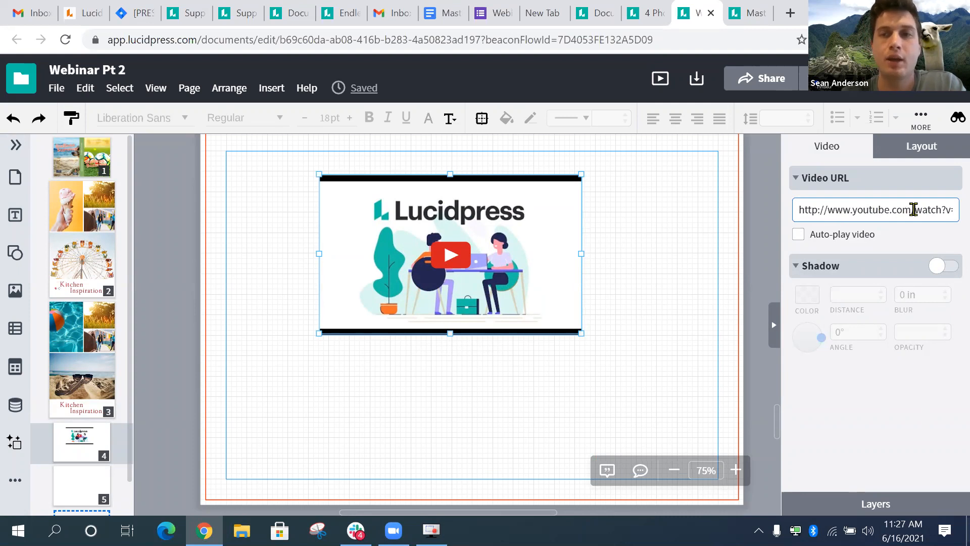
triple_click(913, 209)
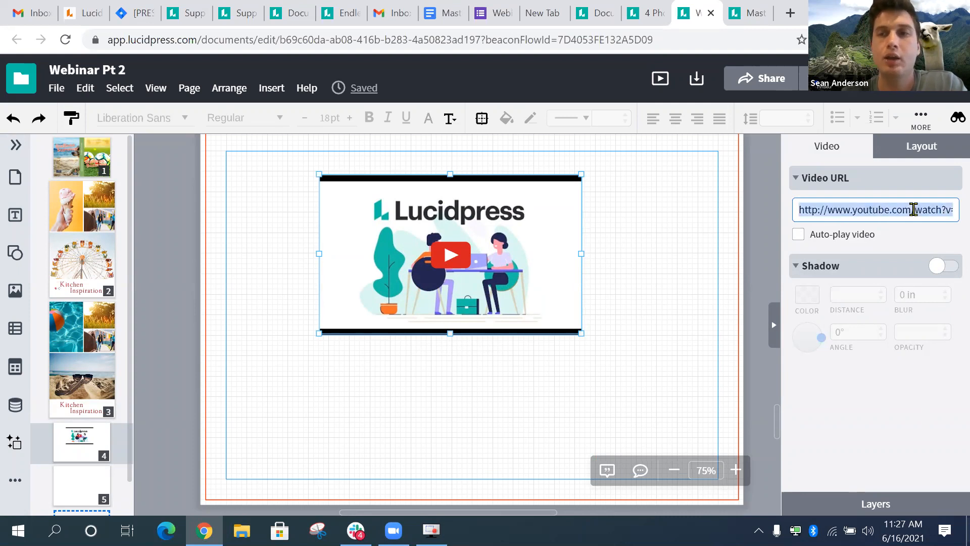
left_click(897, 254)
double_click(870, 208)
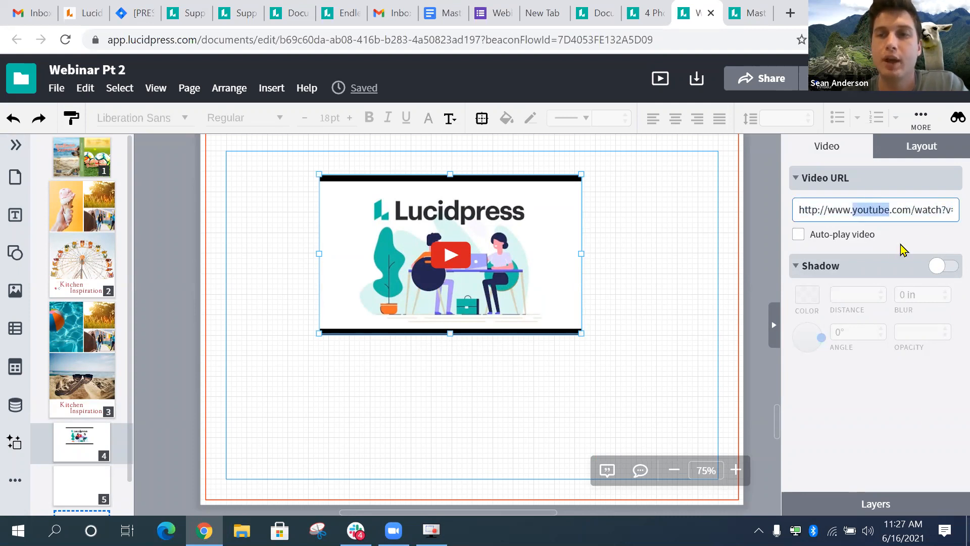
left_click(879, 209)
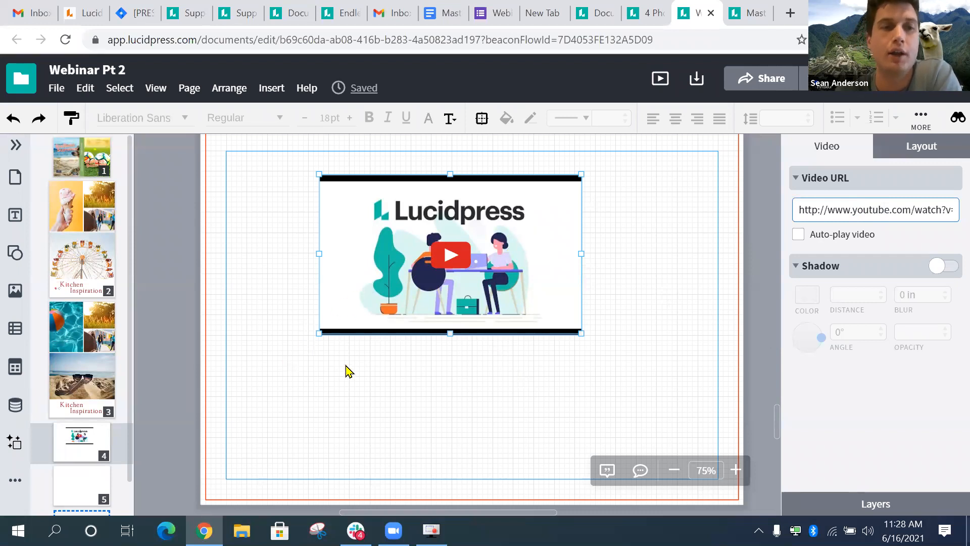
left_click(539, 374)
left_click(494, 315)
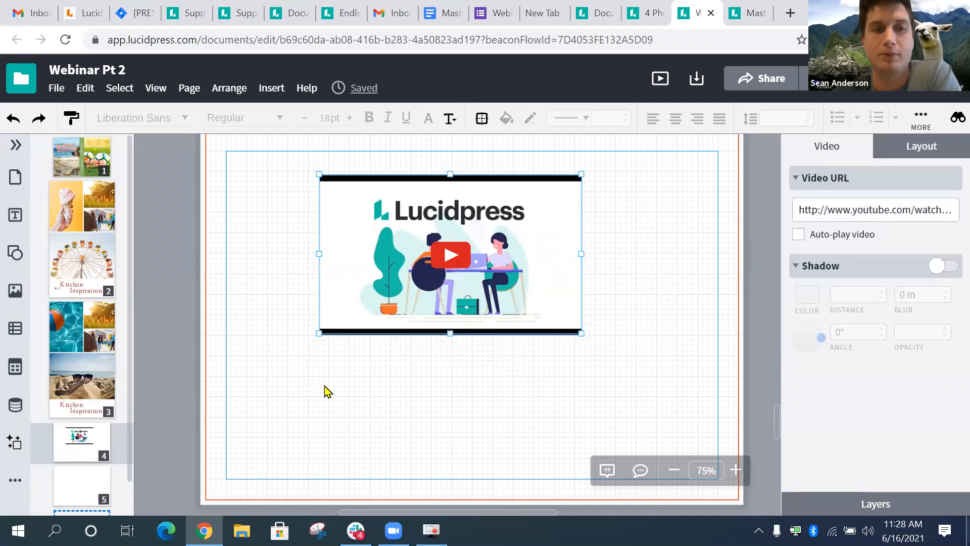
- Close the extra-elements panel and scroll back to page 2's Kitchen Inspiration area
left_click(17, 484)
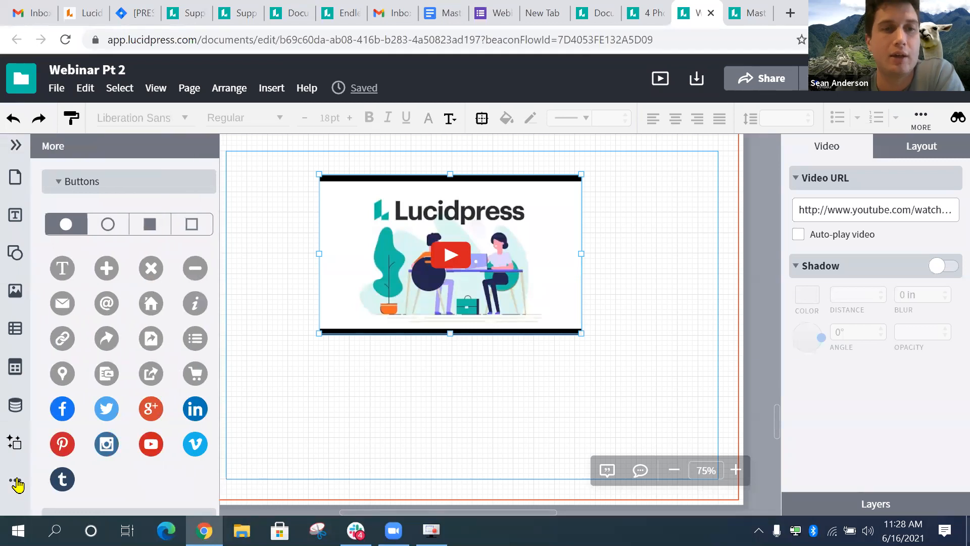
left_click(16, 484)
left_click(17, 484)
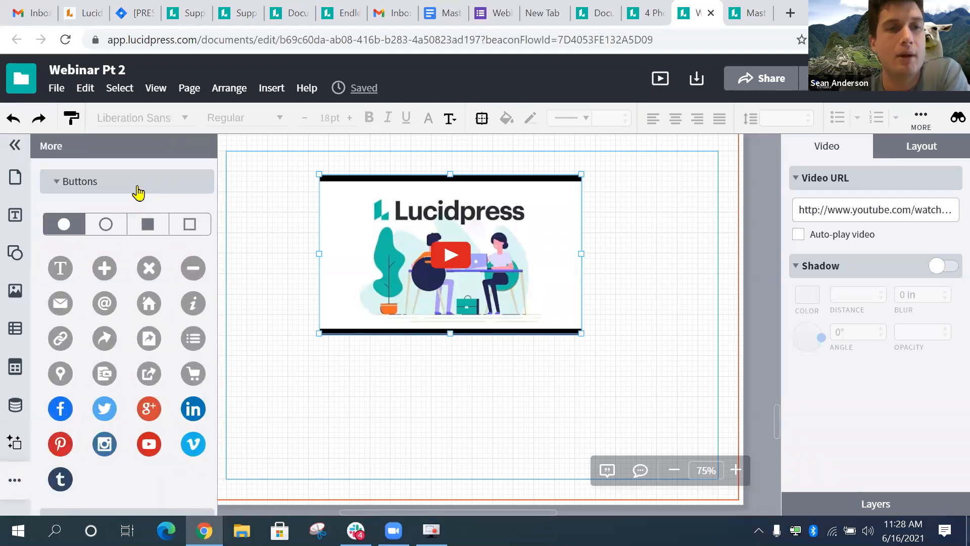
left_click(22, 487)
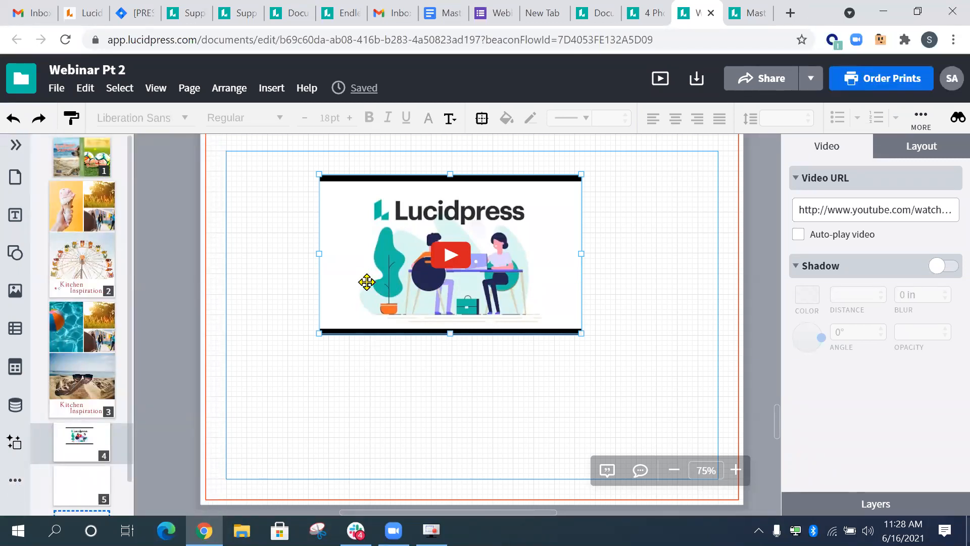
scroll(366, 281, "up", 2)
scroll(366, 281, "up", 7)
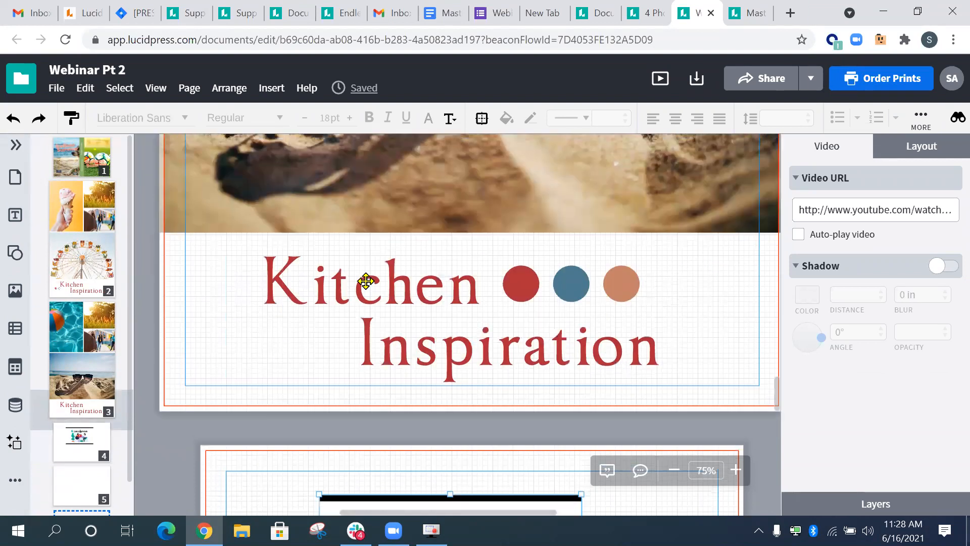
scroll(296, 409, "down", 3)
scroll(294, 288, "up", 5)
scroll(295, 290, "down", 4)
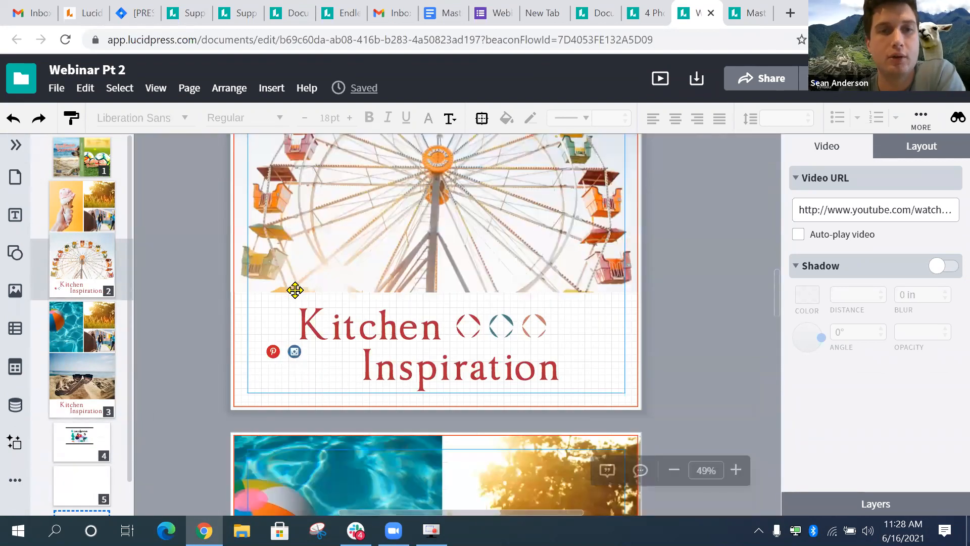
scroll(295, 290, "up", 4)
scroll(295, 290, "up", 1)
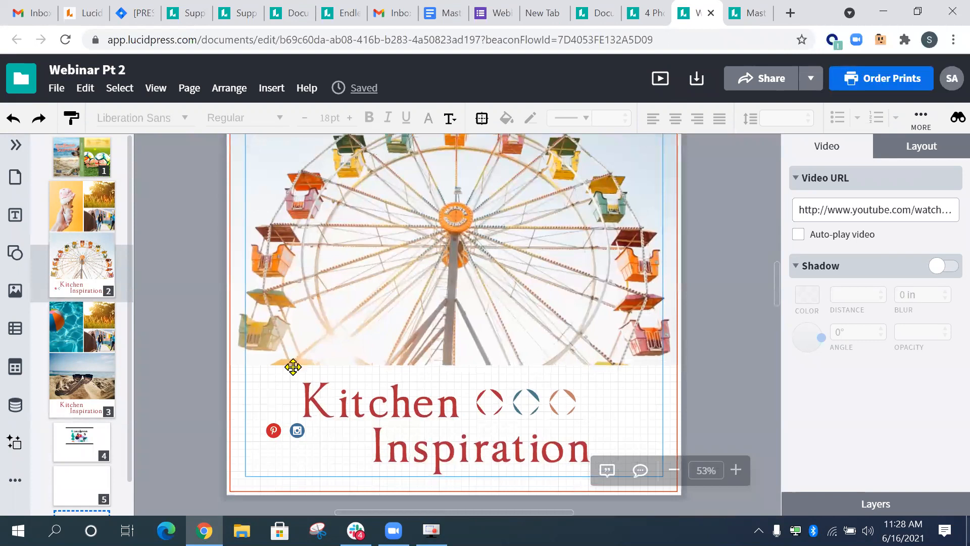
scroll(293, 366, "up", 2)
scroll(273, 324, "down", 3)
scroll(268, 301, "up", 3)
- Select the Pinterest button, dismiss its right-click menu, and show its properties
left_click(273, 306)
right_click(271, 306)
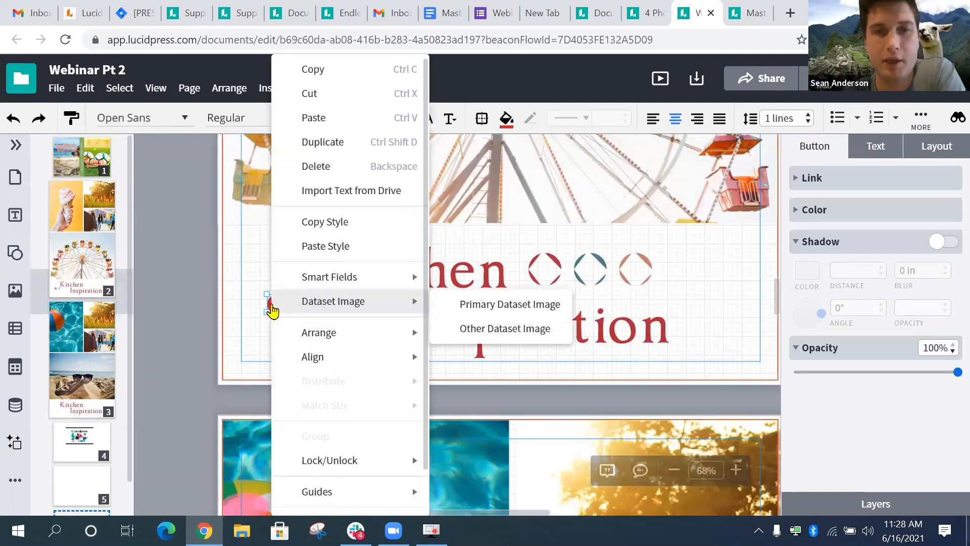
scroll(343, 400, "down", 1)
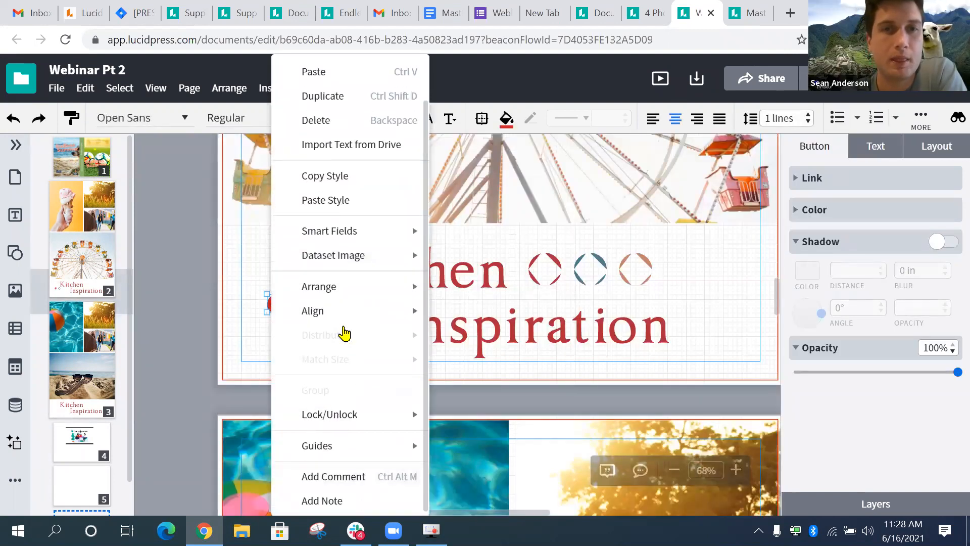
scroll(342, 332, "up", 1)
mouse_move(344, 334)
scroll(303, 346, "down", 1)
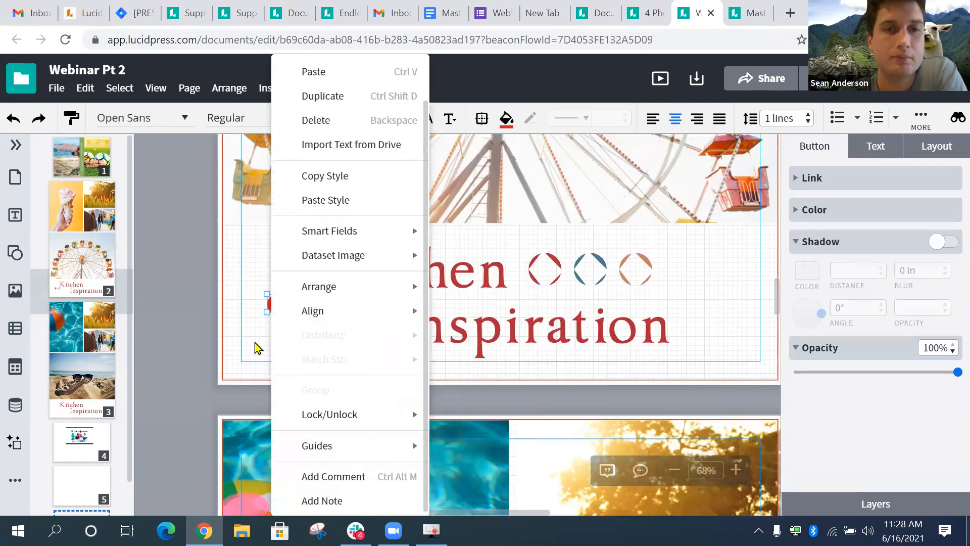
left_click(272, 320)
left_click(276, 304)
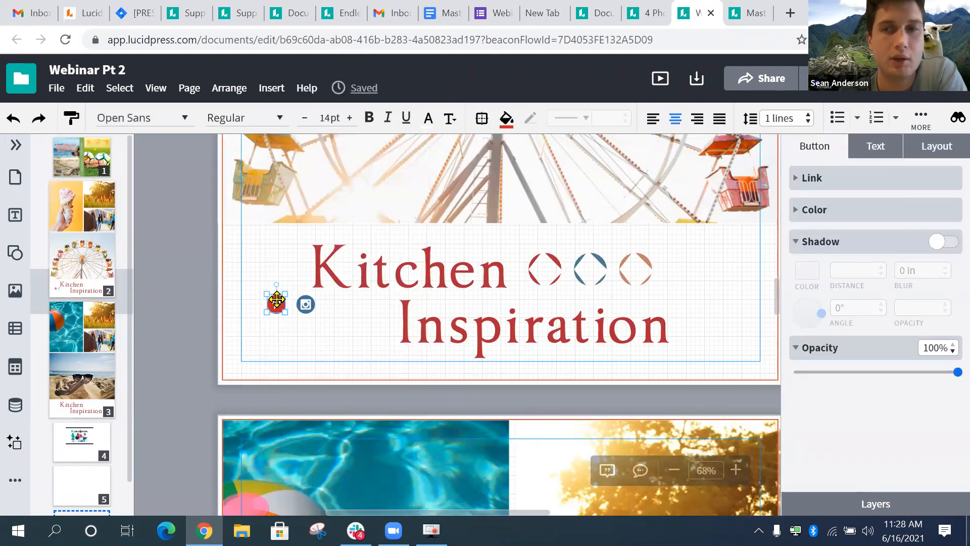
left_click(905, 149)
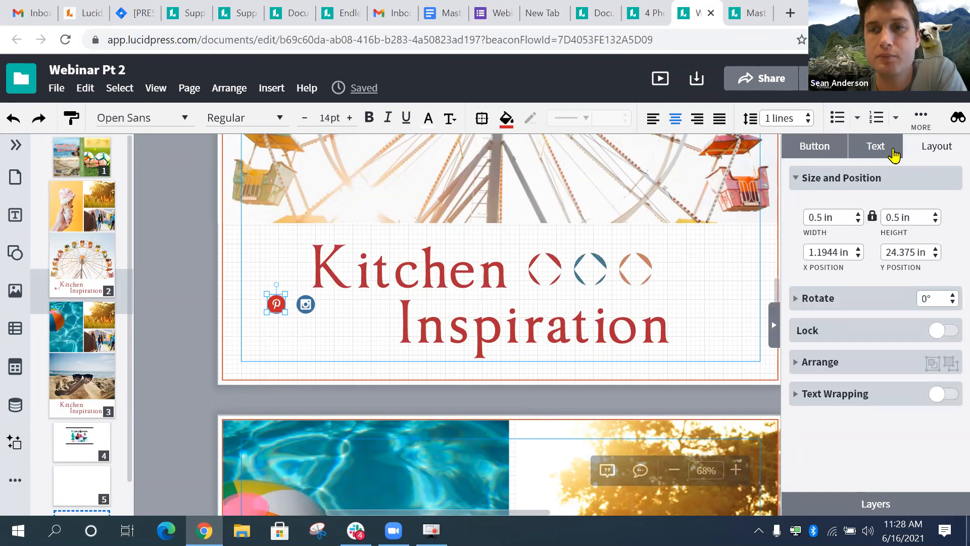
left_click(876, 147)
scroll(874, 344, "down", 2)
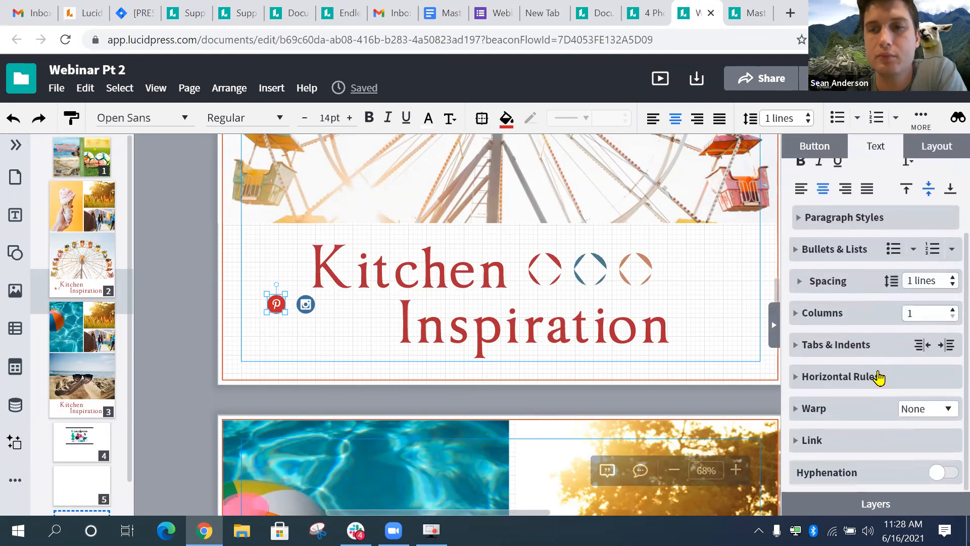
left_click(836, 444)
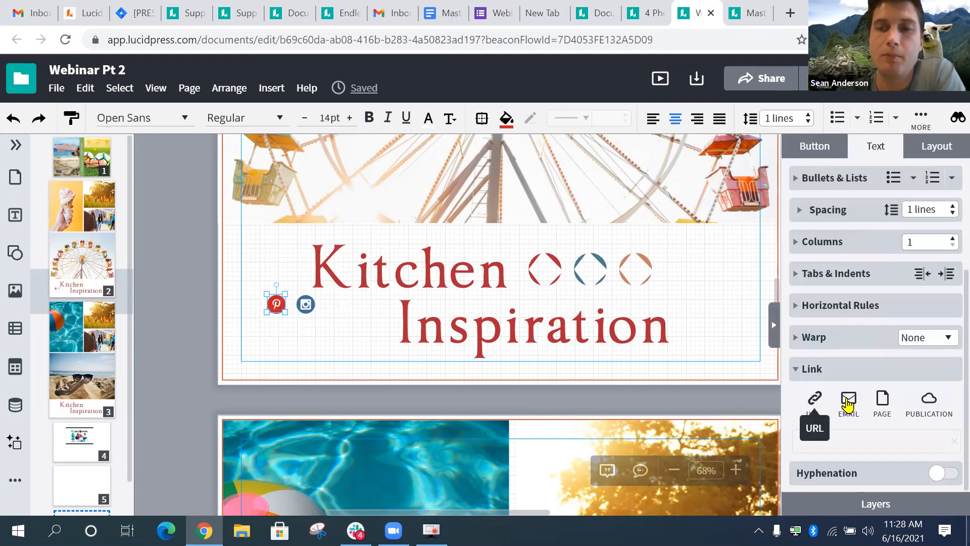
left_click(815, 404)
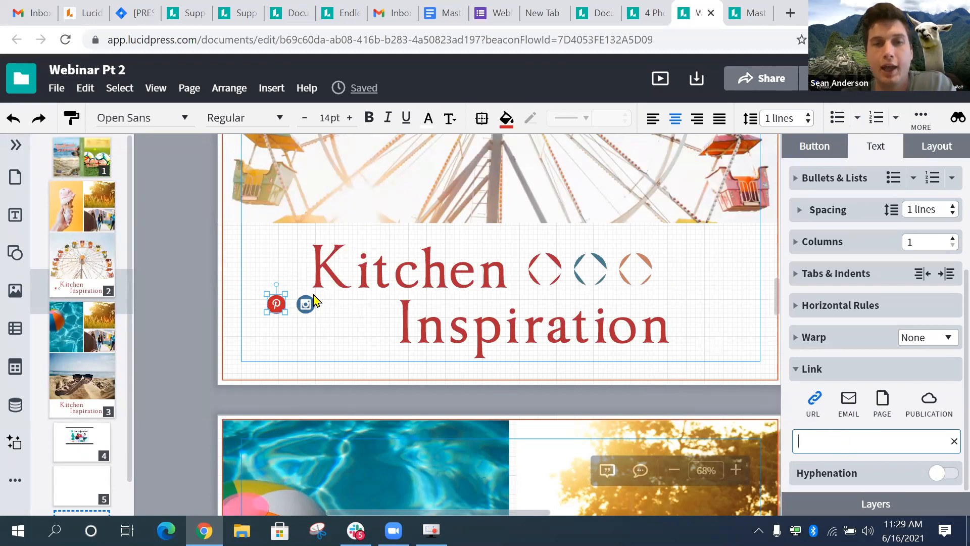
left_click(348, 347)
left_click_drag(276, 303, 276, 303)
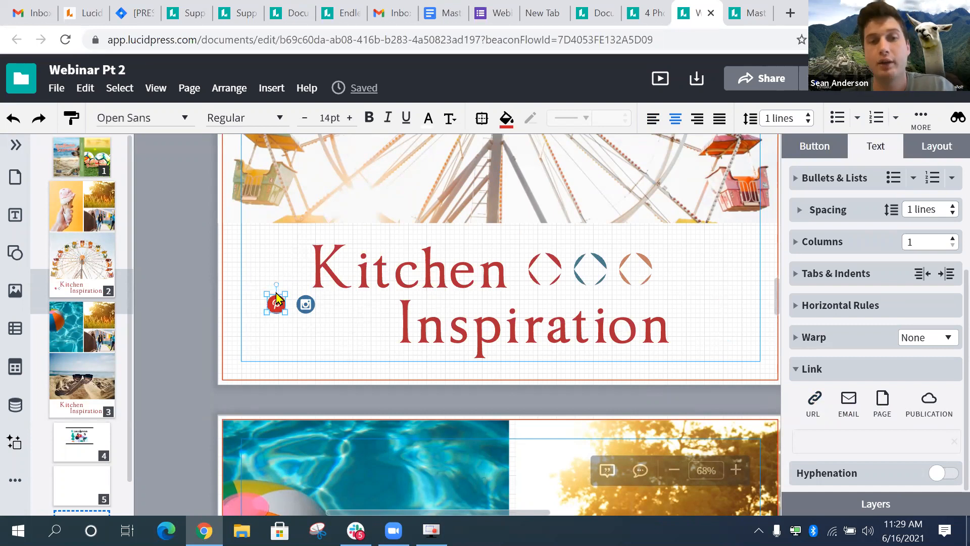
scroll(299, 359, "up", 3)
left_click(298, 360)
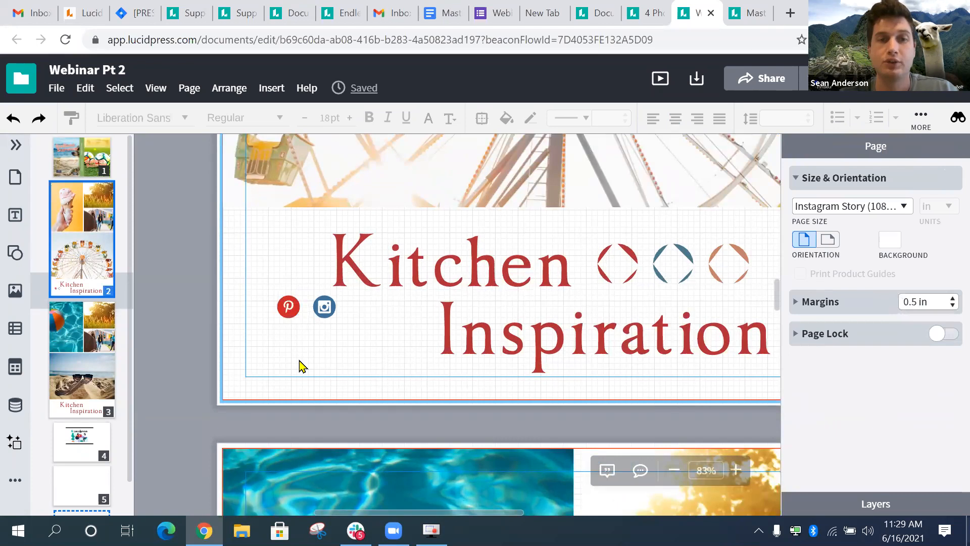
- Select the Pinterest and Instagram buttons, then deselect them
left_click(288, 305)
left_click(325, 305)
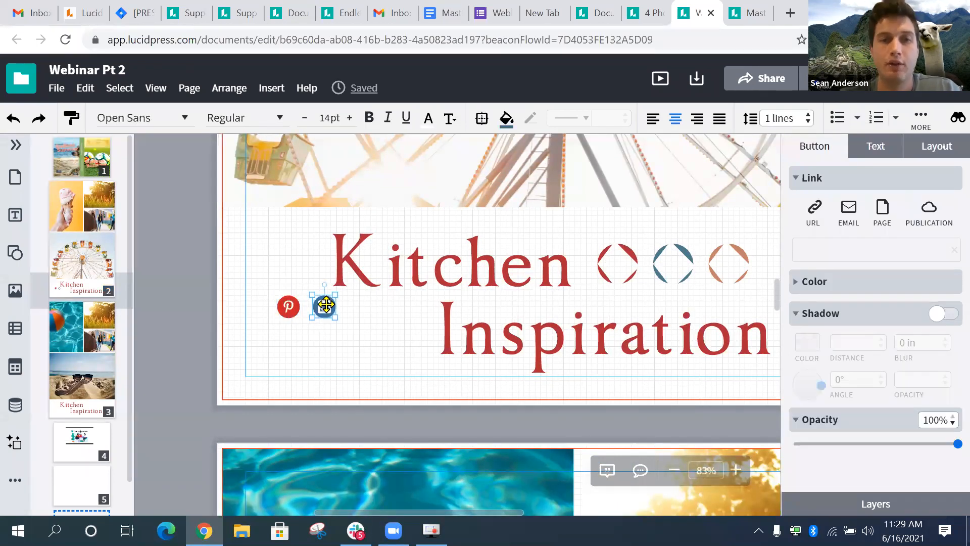
left_click(314, 351)
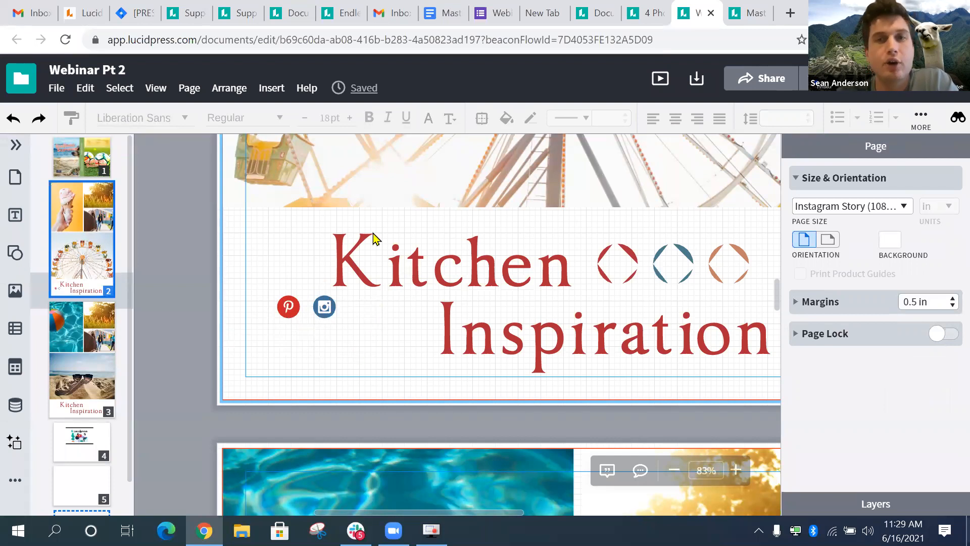
- Zoom out to 29% to see the Endless Summer cover spread and show the sharing options
scroll(420, 343, "up", 5)
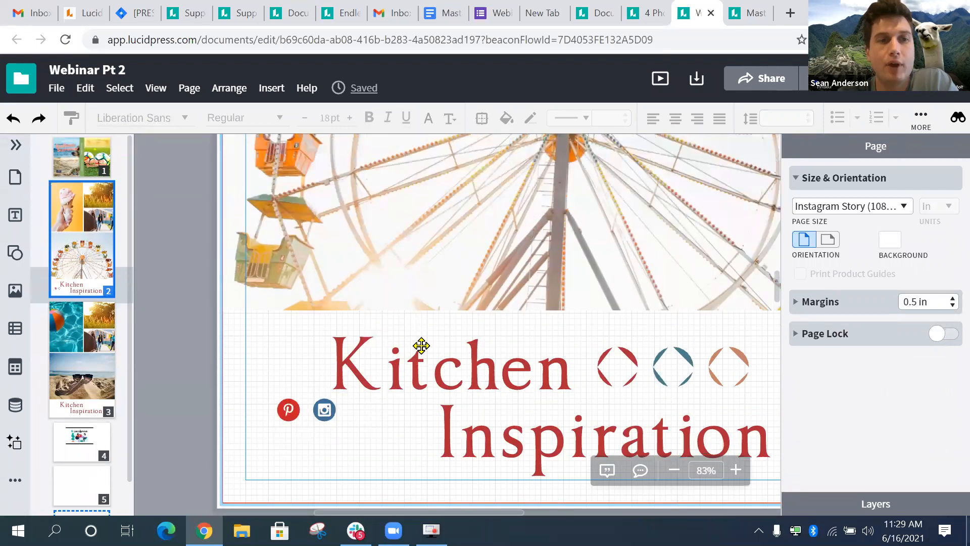
scroll(421, 346, "down", 6)
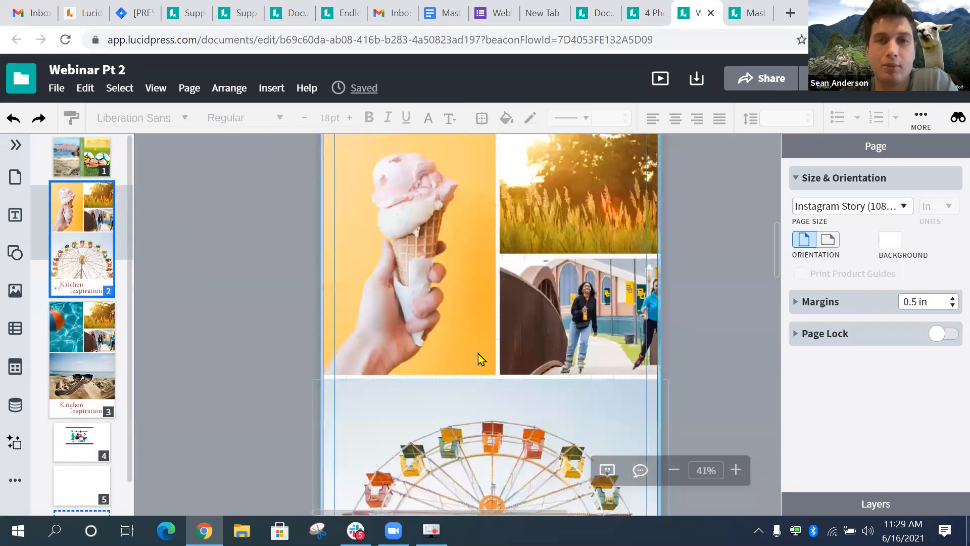
scroll(494, 296, "down", 5)
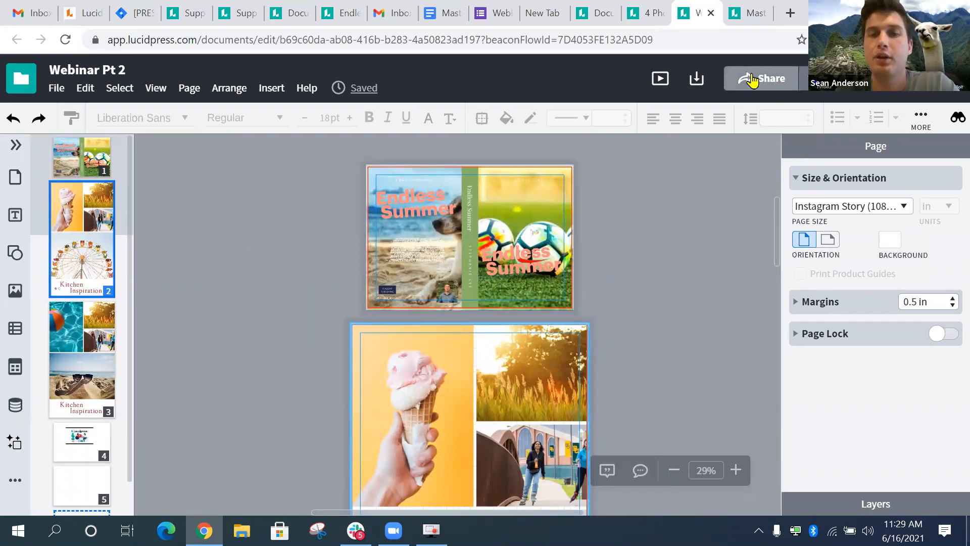
left_click(810, 78)
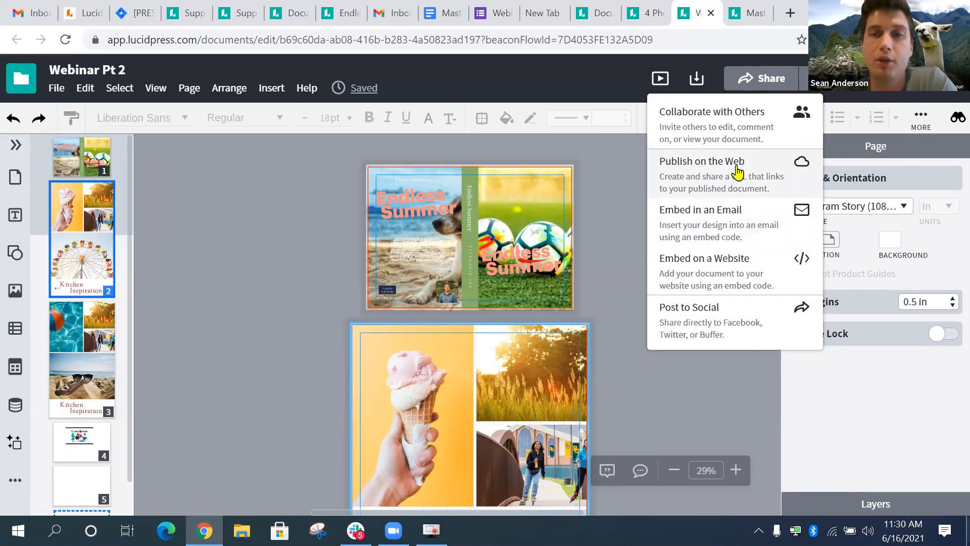
- Open Add collaborators and begin typing the collaborator's name to get user suggestions
left_click(744, 119)
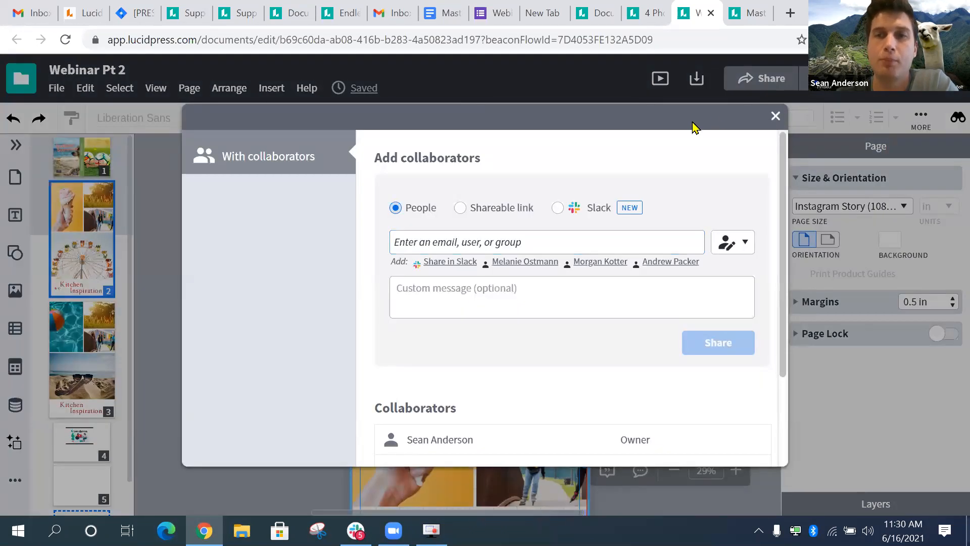
left_click(777, 117)
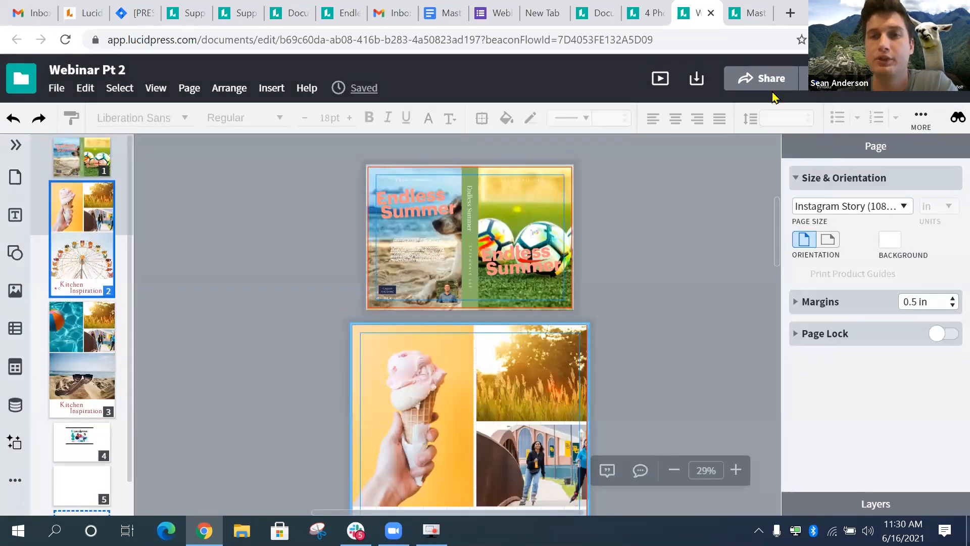
left_click(785, 88)
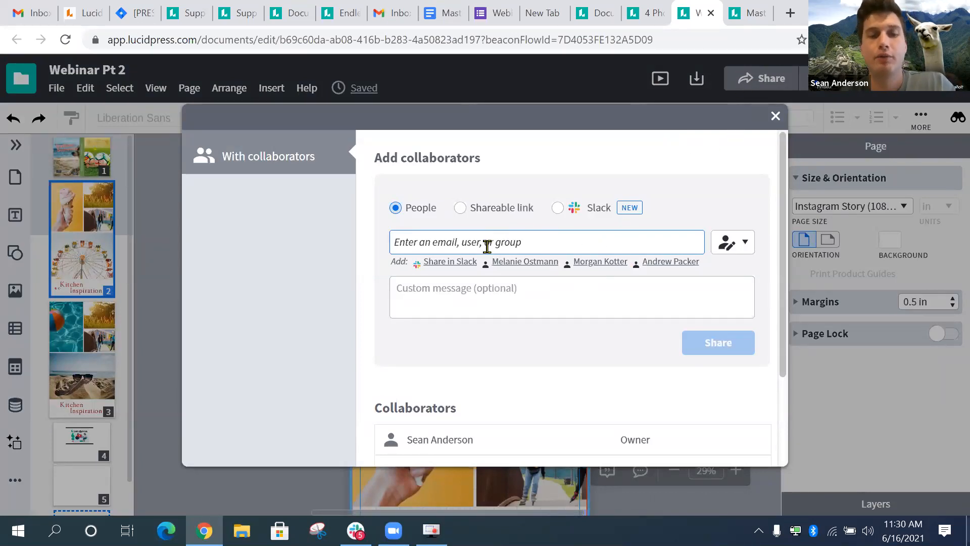
type("me")
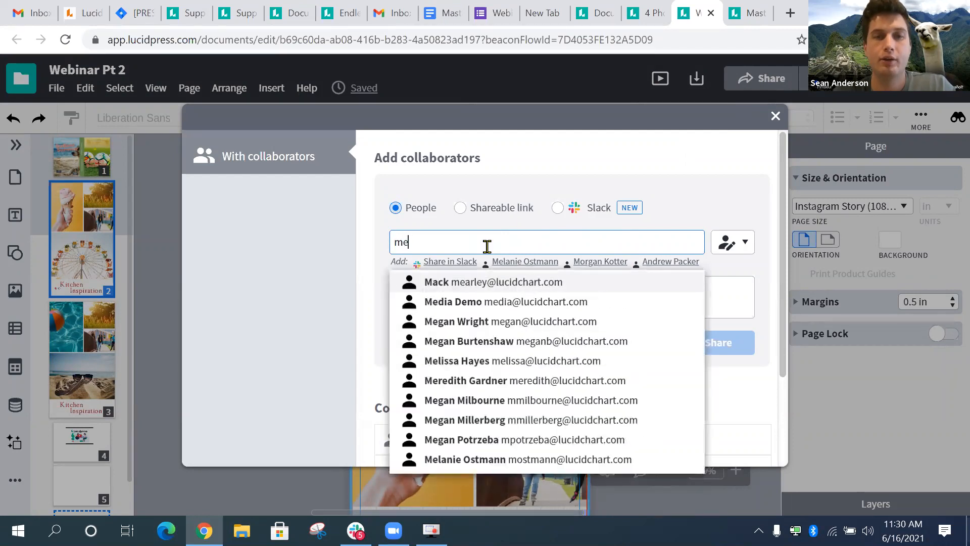
key("BackSpace")
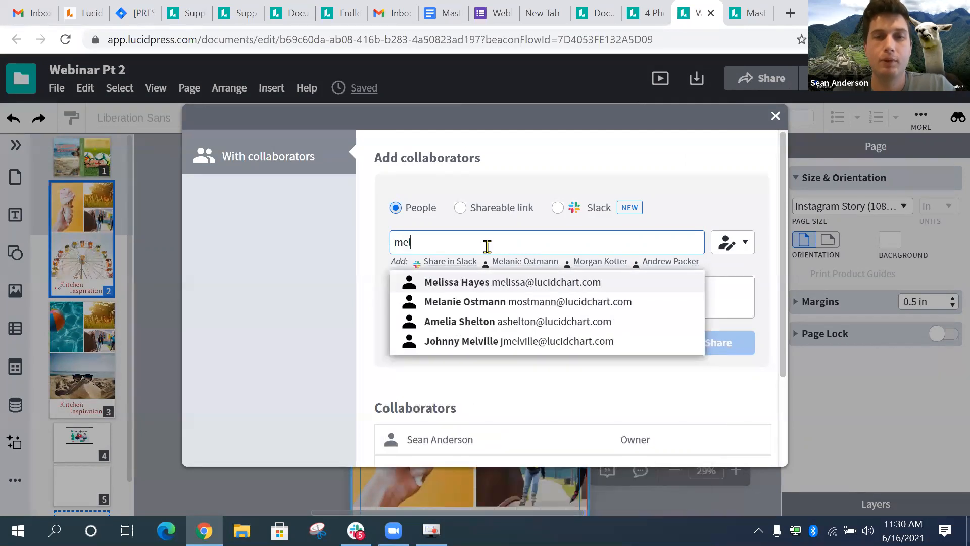
- Add the suggested user as a collaborator and try the view-only permission
left_click(472, 302)
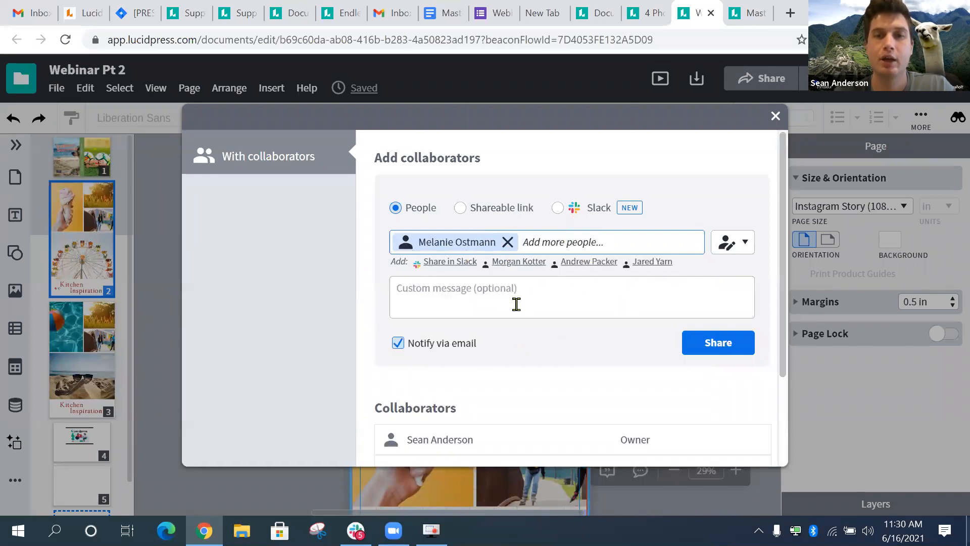
left_click(569, 295)
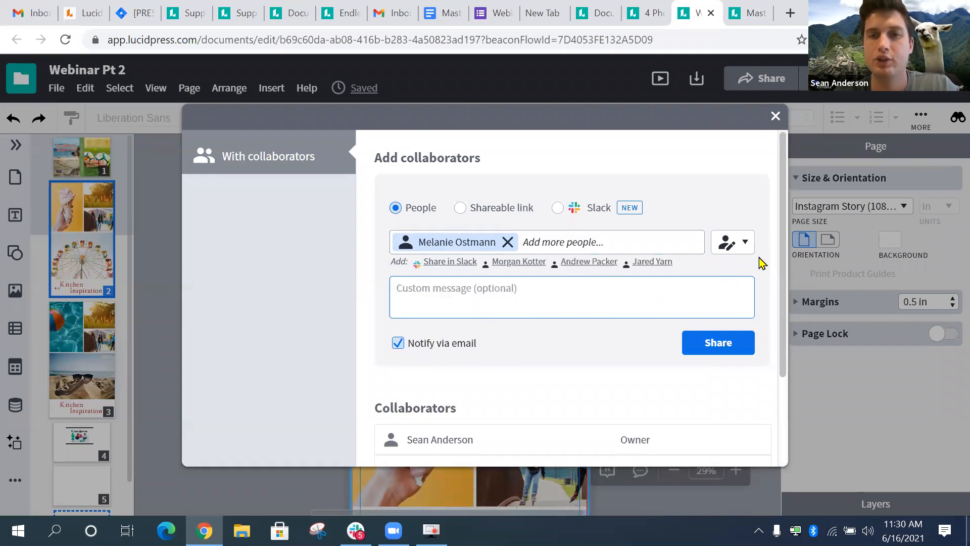
left_click(743, 246)
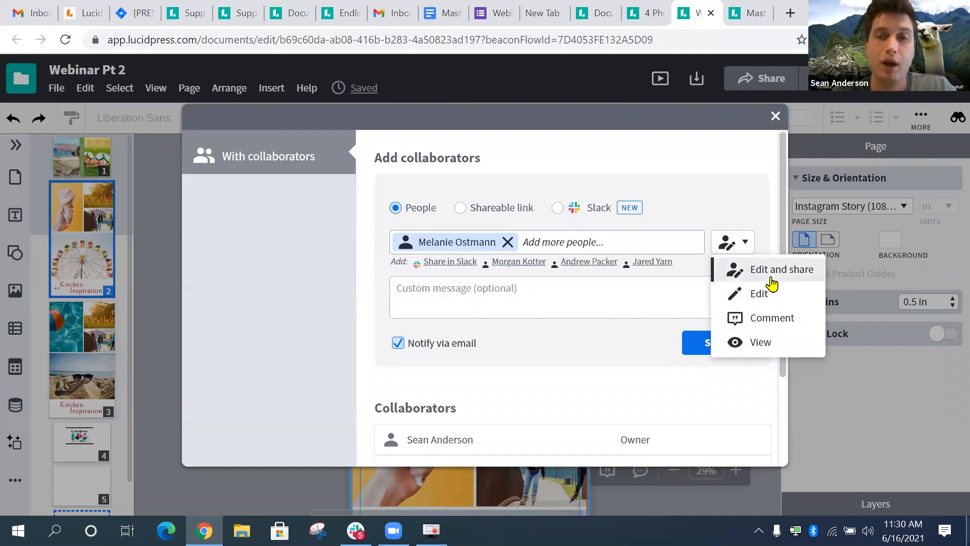
left_click(763, 343)
left_click(740, 245)
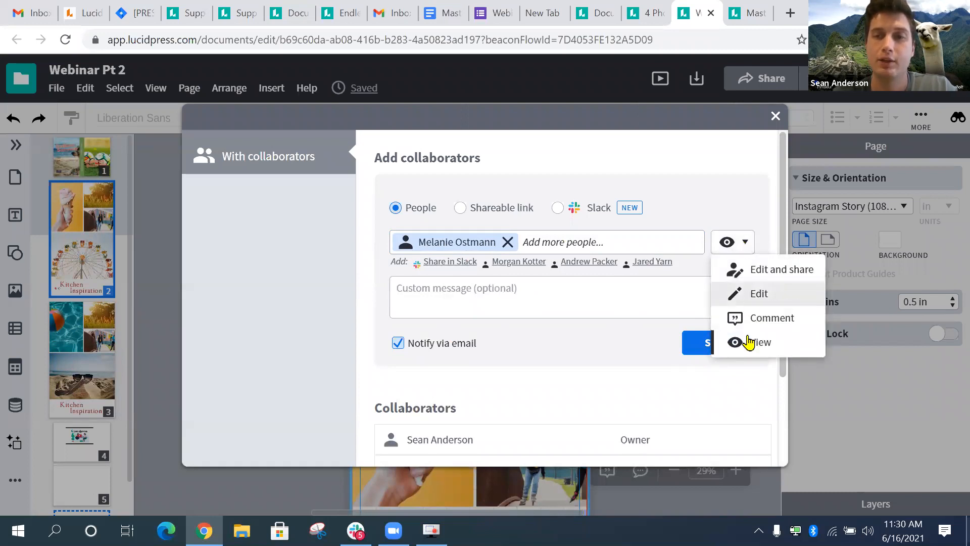
left_click(748, 343)
left_click(666, 308)
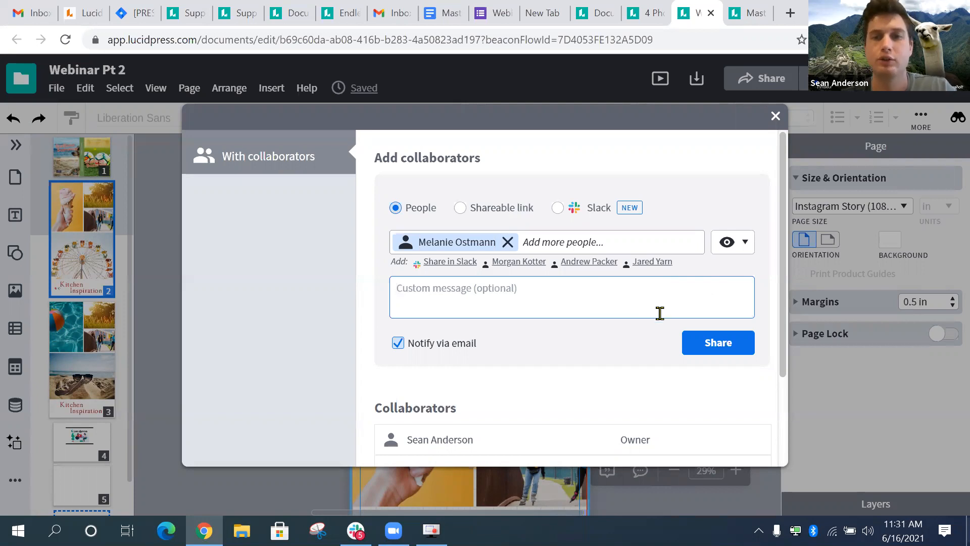
- Change the permission to Edit and share, send the invitation, and close the dialog
left_click(744, 249)
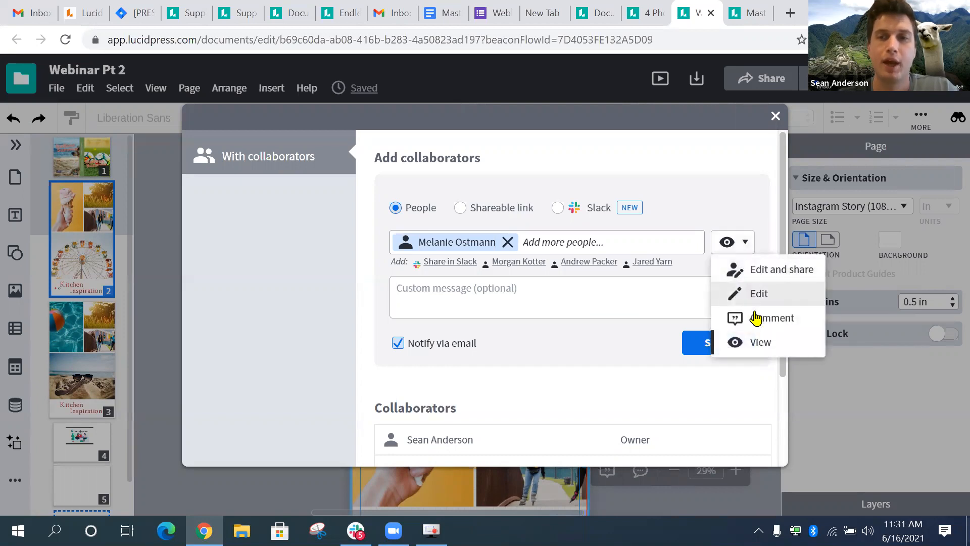
left_click(755, 317)
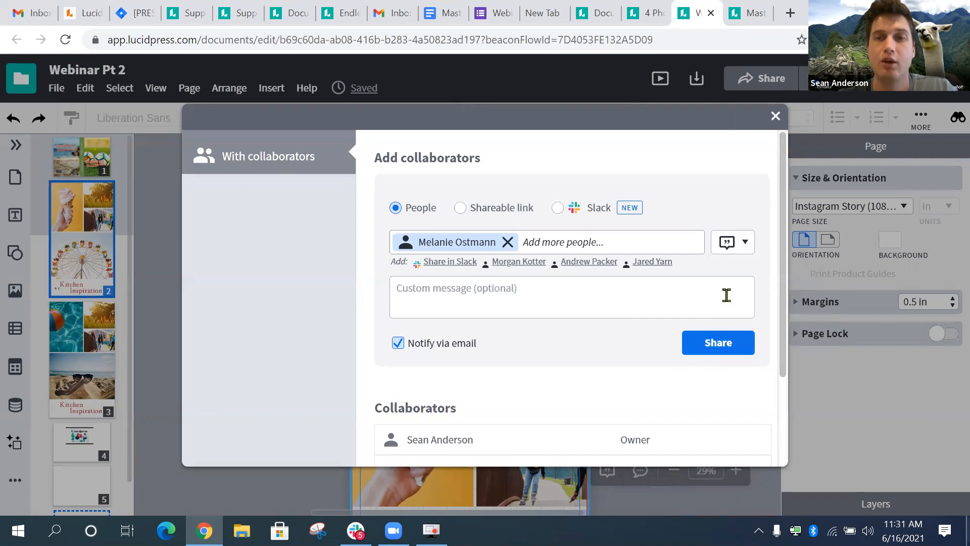
left_click(743, 250)
left_click(737, 267)
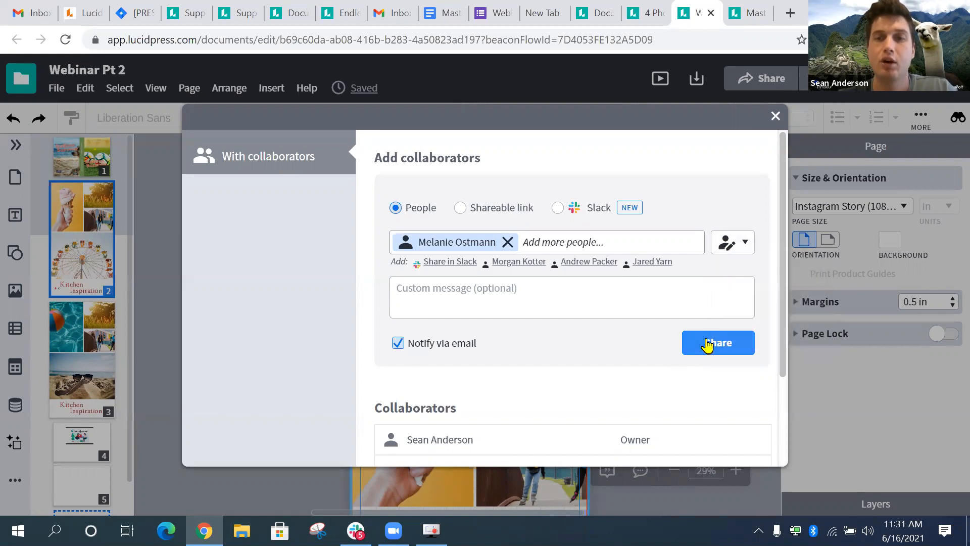
left_click(706, 342)
left_click(775, 117)
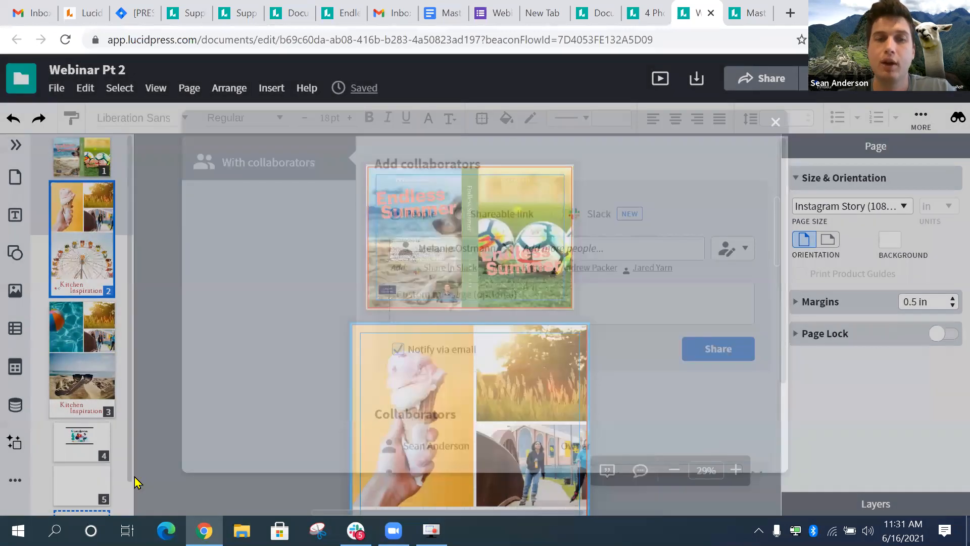
scroll(135, 477, "down", 1)
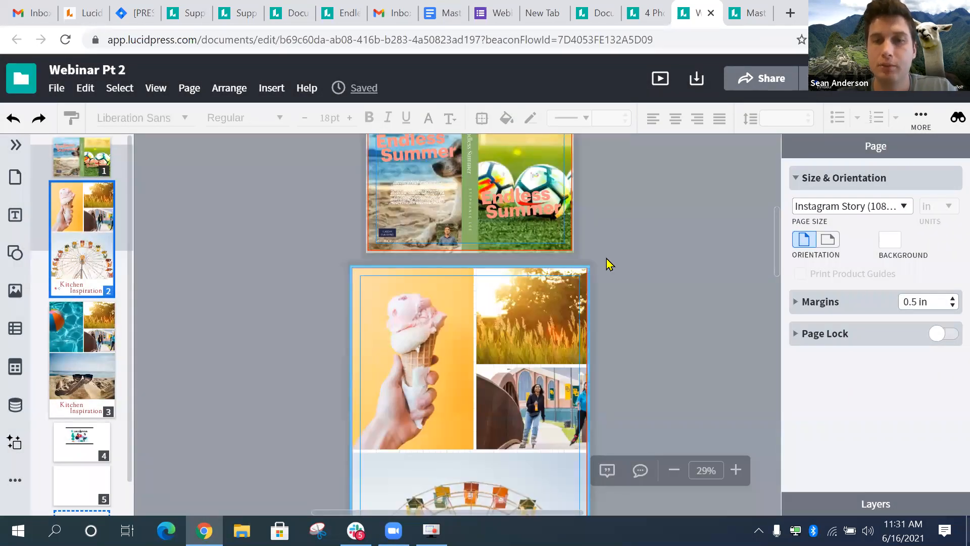
left_click(608, 472)
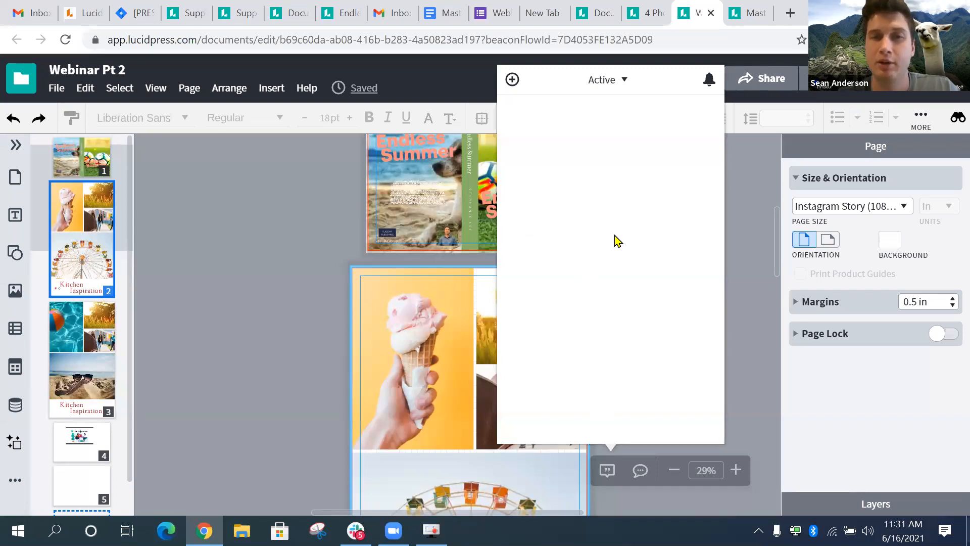
left_click(512, 84)
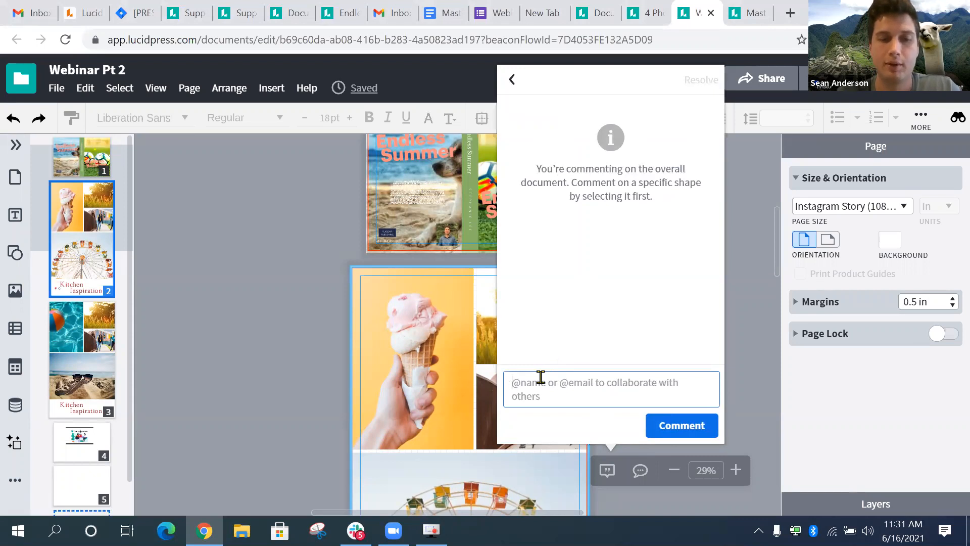
type("@")
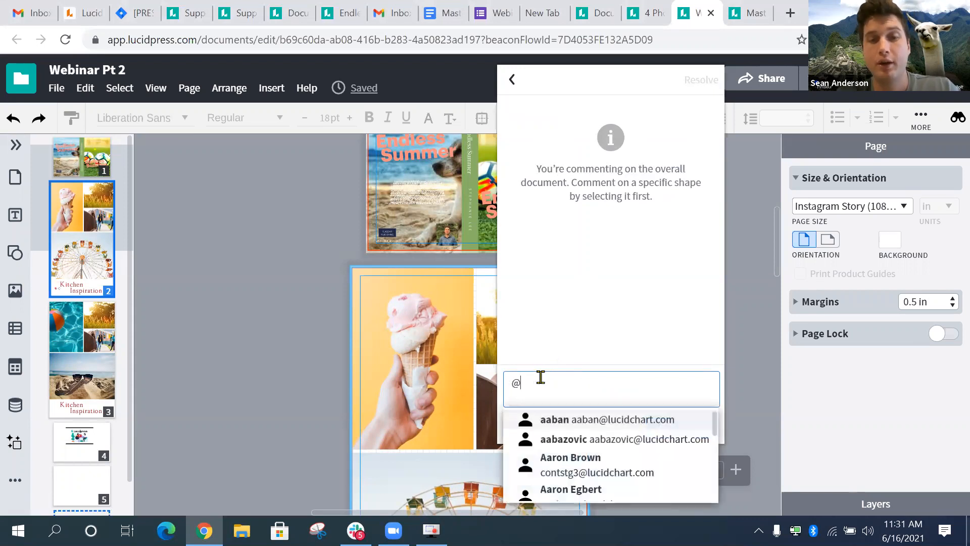
type("mel")
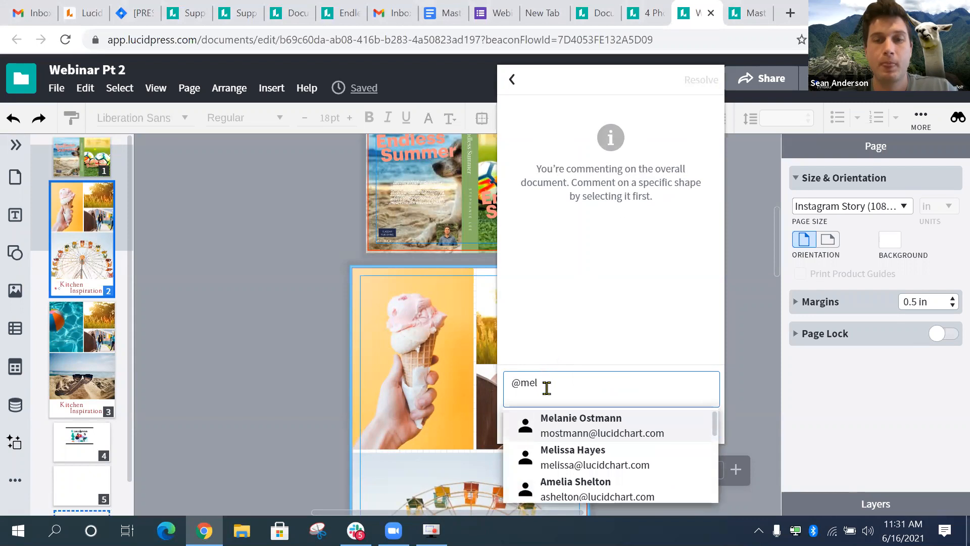
left_click(569, 433)
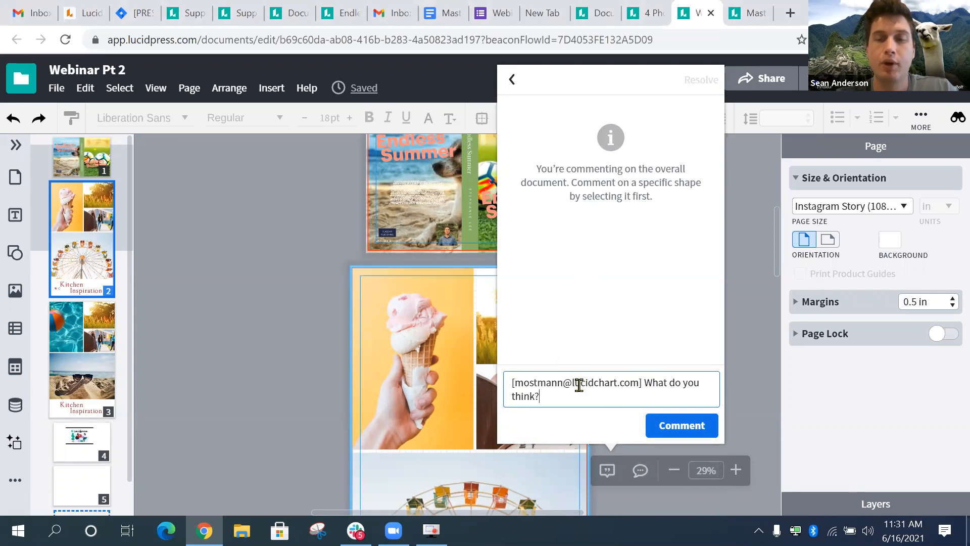
left_click(658, 424)
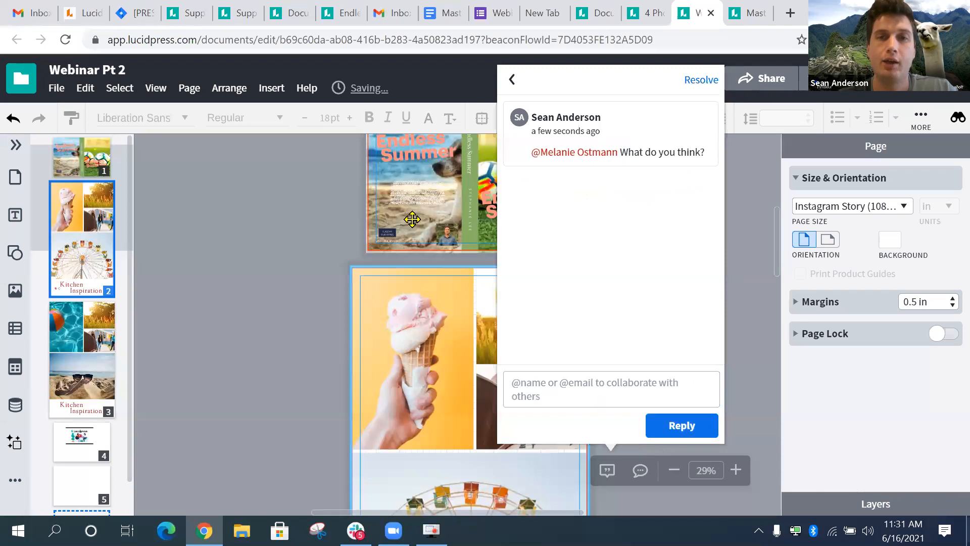
left_click(341, 234)
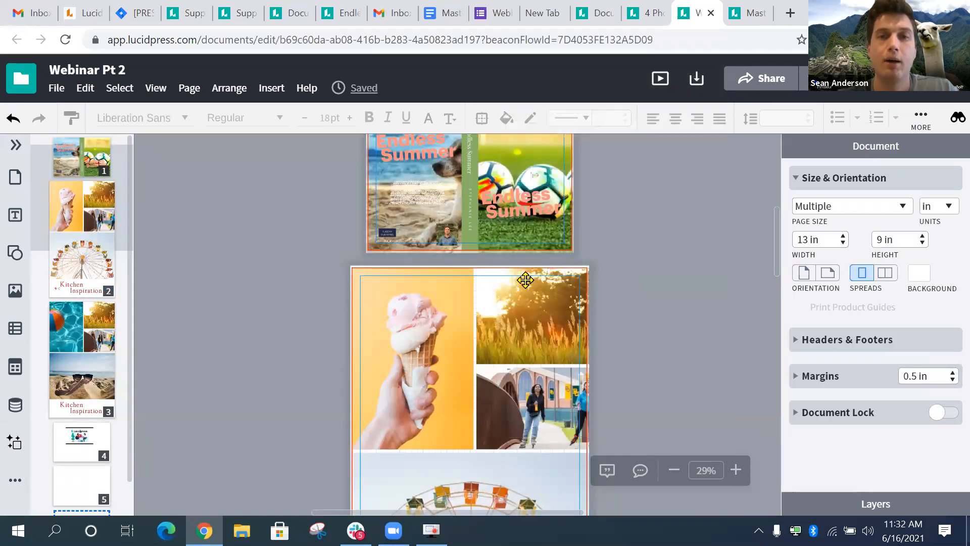
- Nudge the sunlit grass photo slightly on the ice-cream page of the Endless Summer spread
scroll(505, 303, "up", 3)
scroll(581, 329, "down", 5)
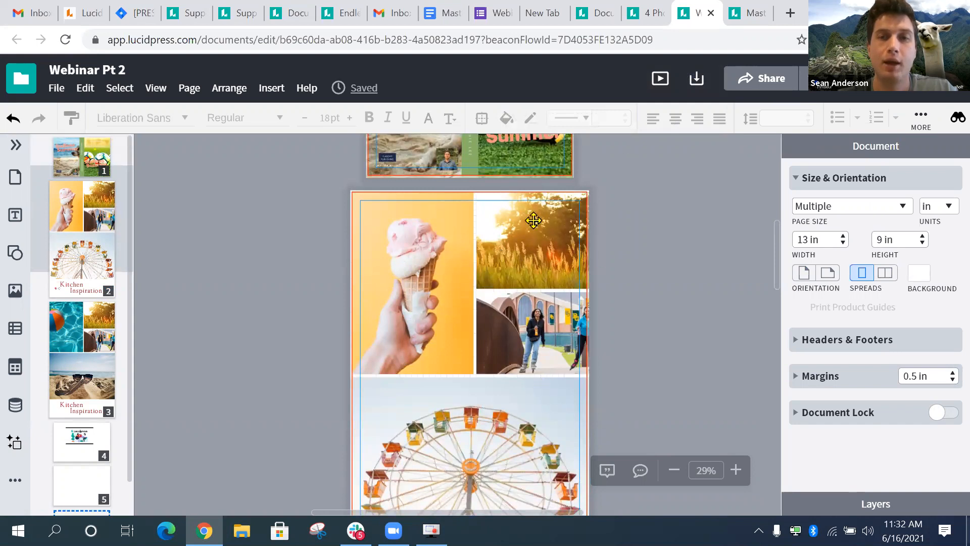
scroll(490, 282, "up", 3)
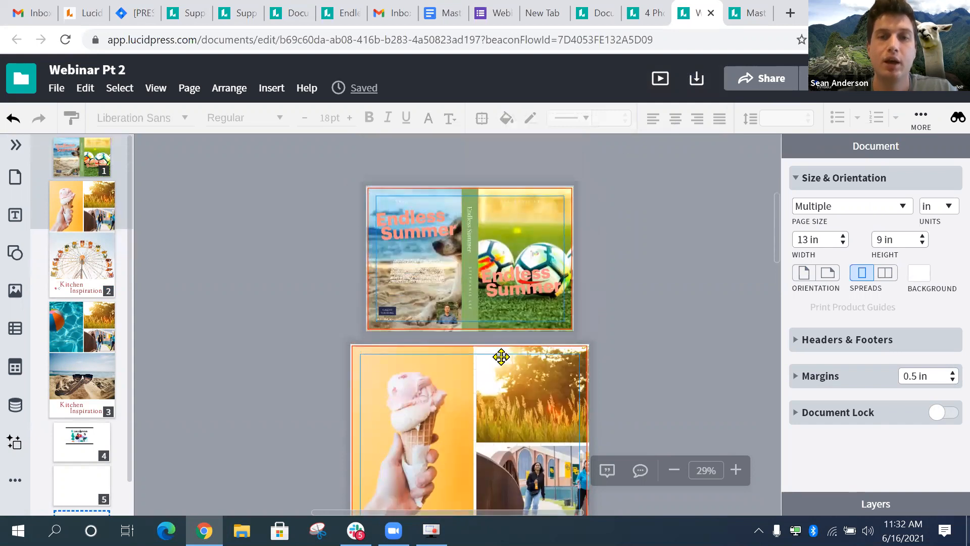
left_click_drag(520, 414, 519, 414)
scroll(551, 364, "up", 4)
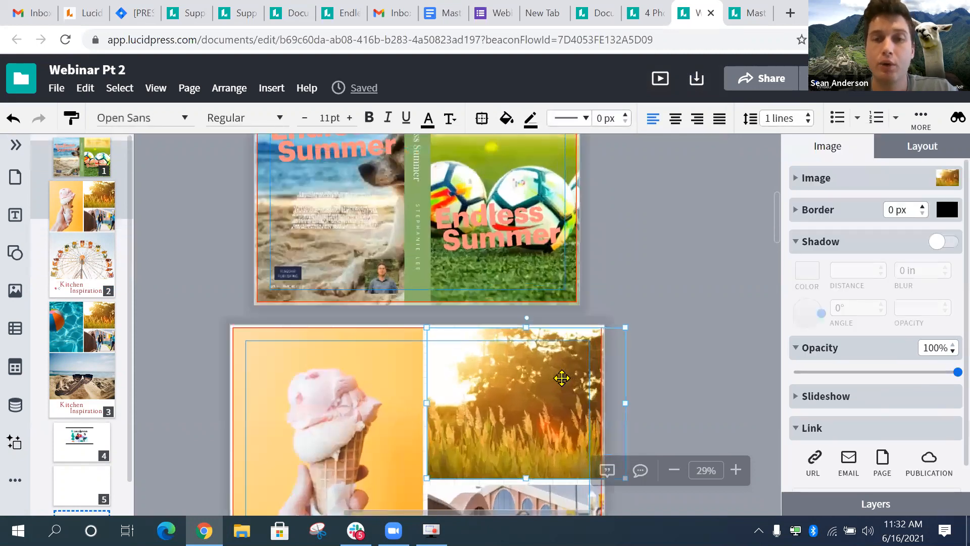
scroll(535, 338, "up", 2)
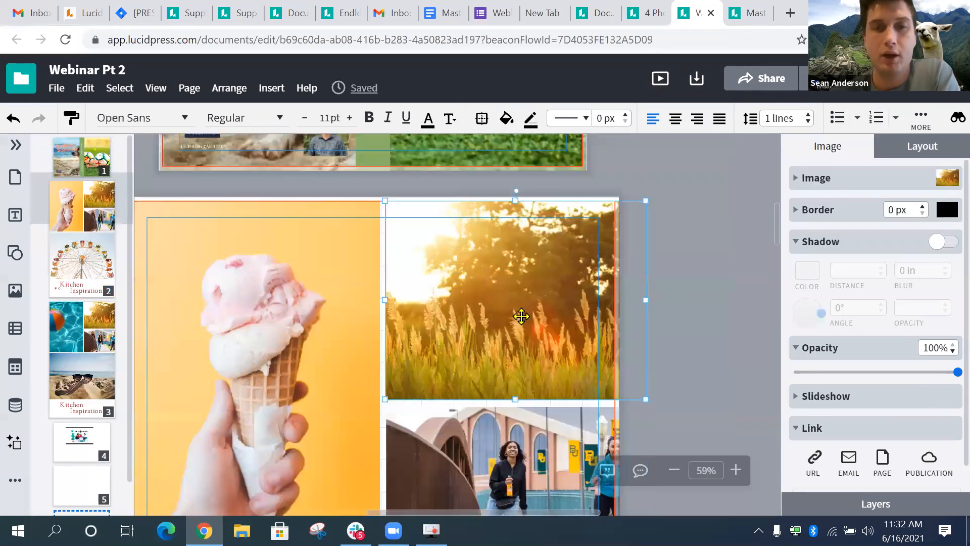
- Attach a note to the sunset grass photo reading 'What do you think of this image? Its really bringht'
right_click(521, 323)
scroll(569, 444, "down", 3)
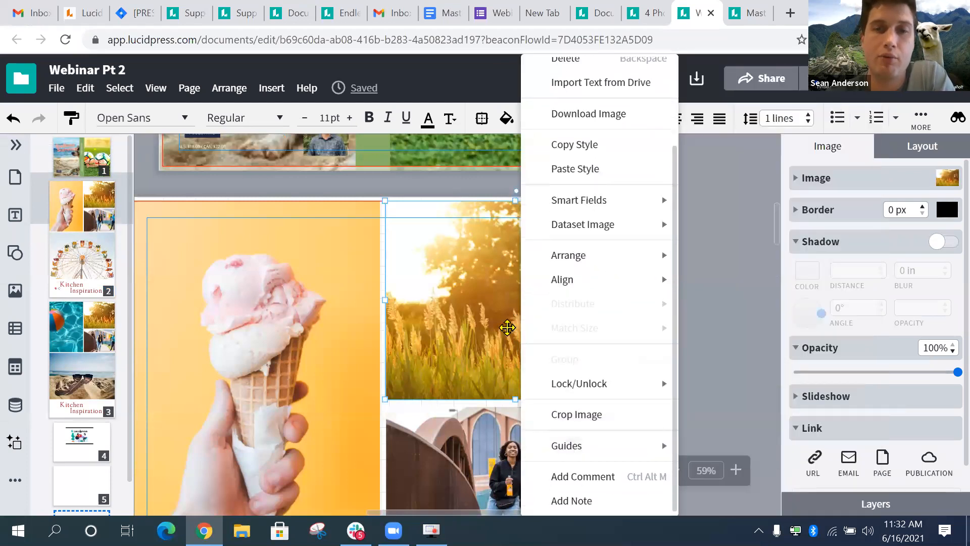
left_click(457, 305)
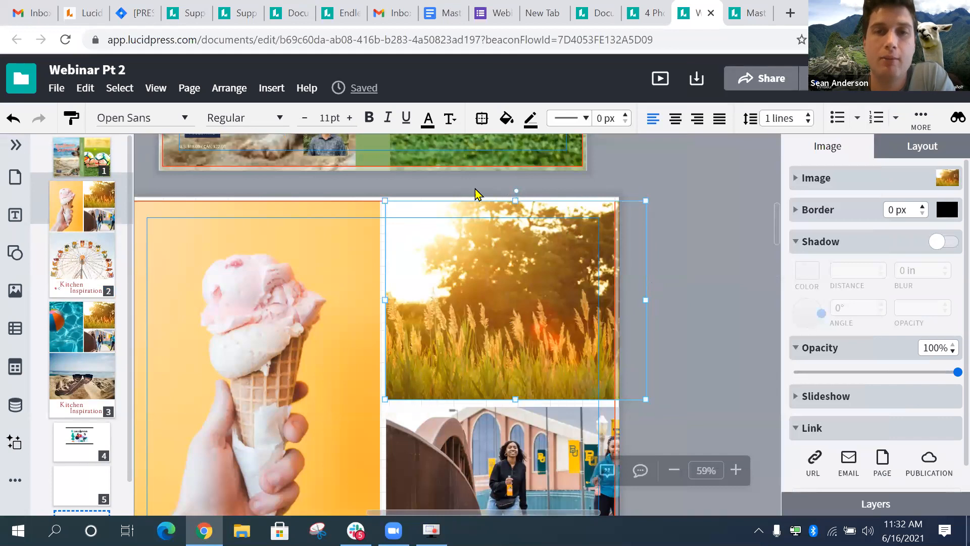
right_click(578, 326)
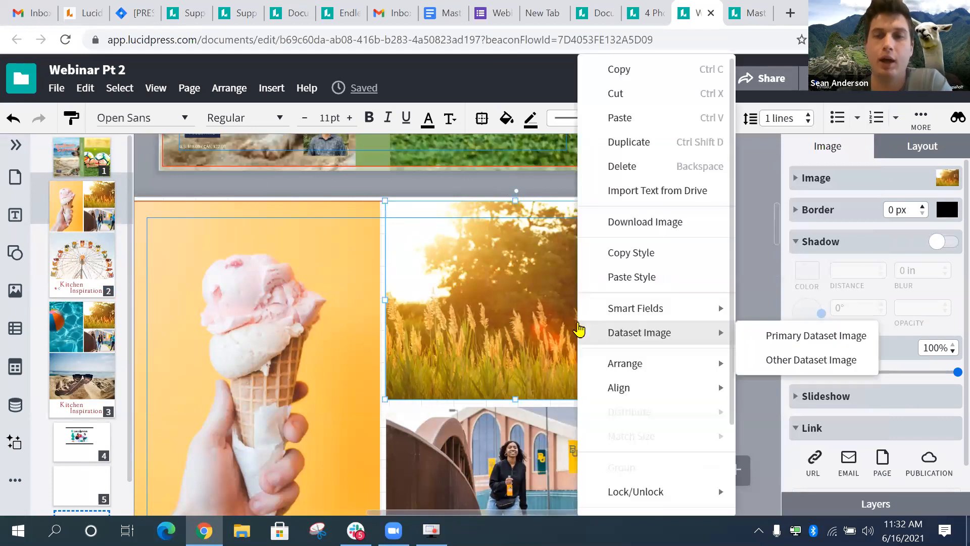
scroll(656, 401, "down", 2)
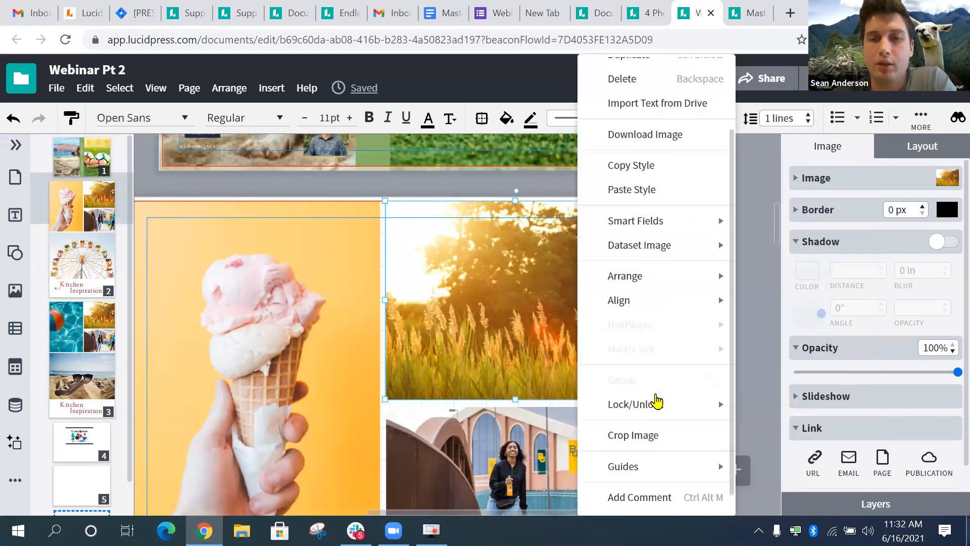
scroll(657, 402, "down", 1)
left_click(644, 499)
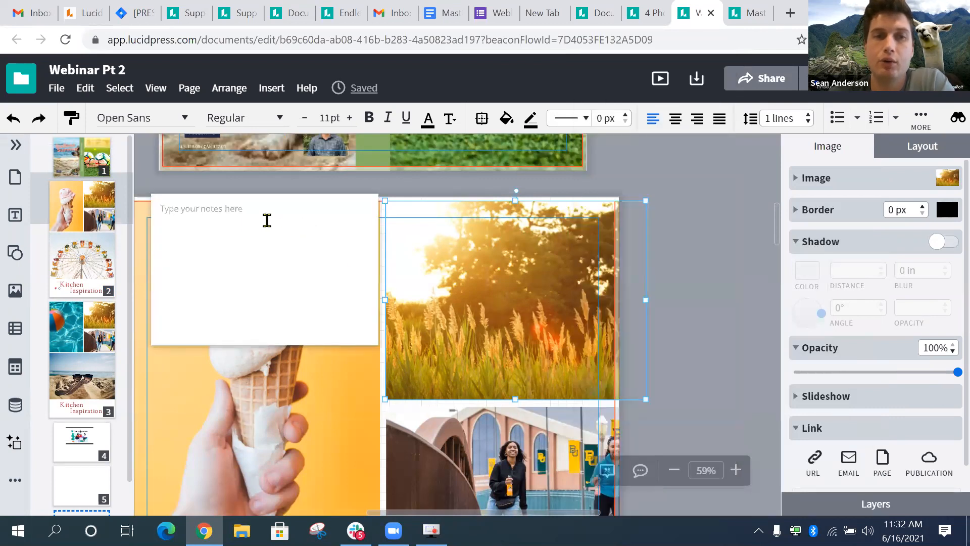
left_click(247, 220)
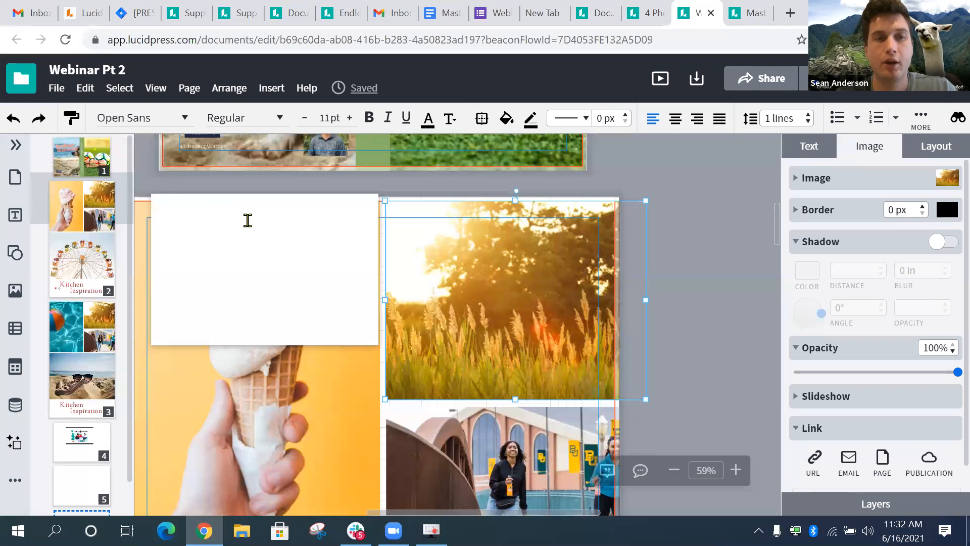
type("Wha")
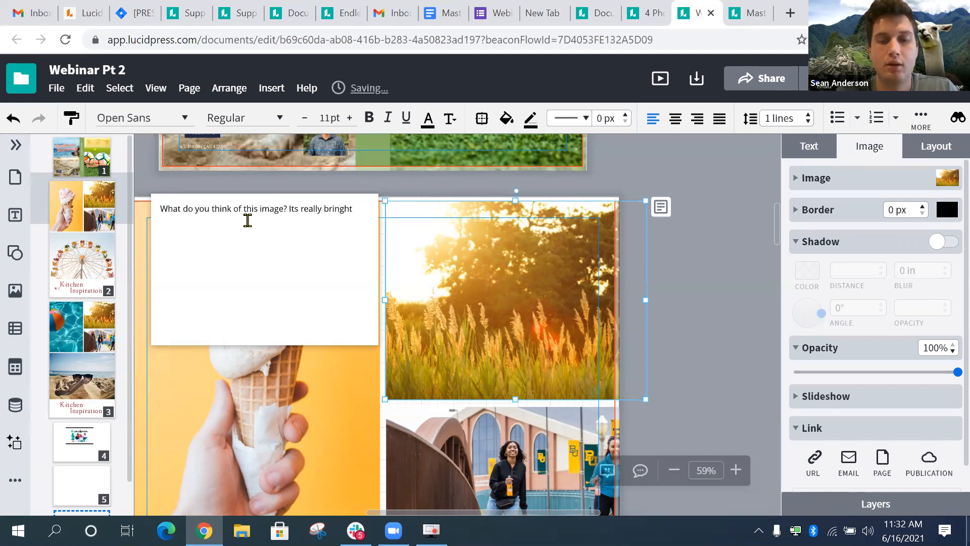
left_click(687, 267)
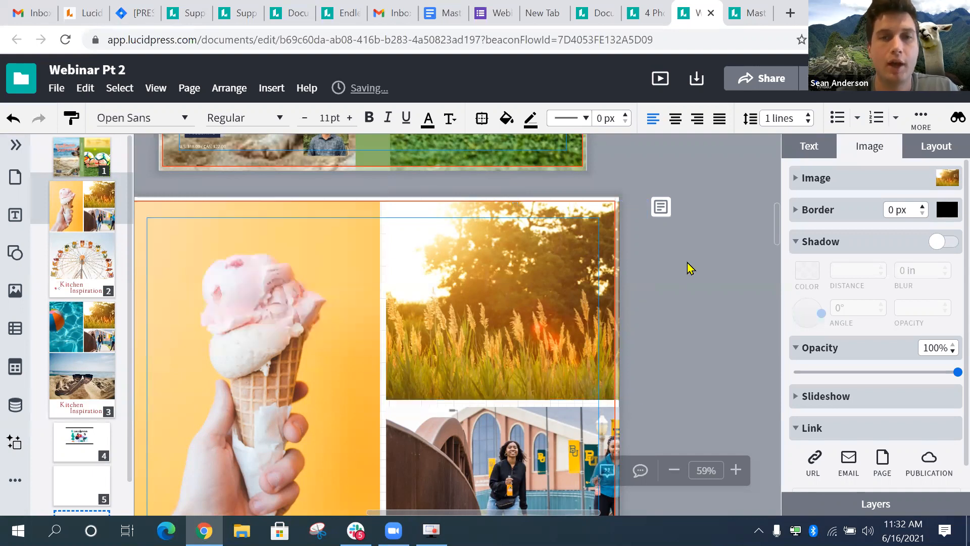
- Reselect the sunset photo and reopen its note to check it, then close it
scroll(495, 278, "down", 3)
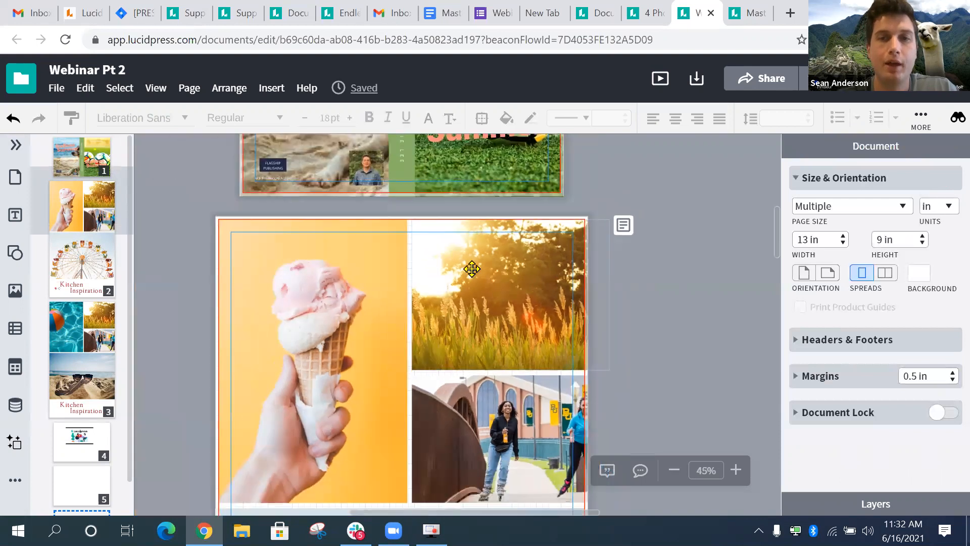
left_click(473, 271)
left_click(327, 306)
left_click(512, 289)
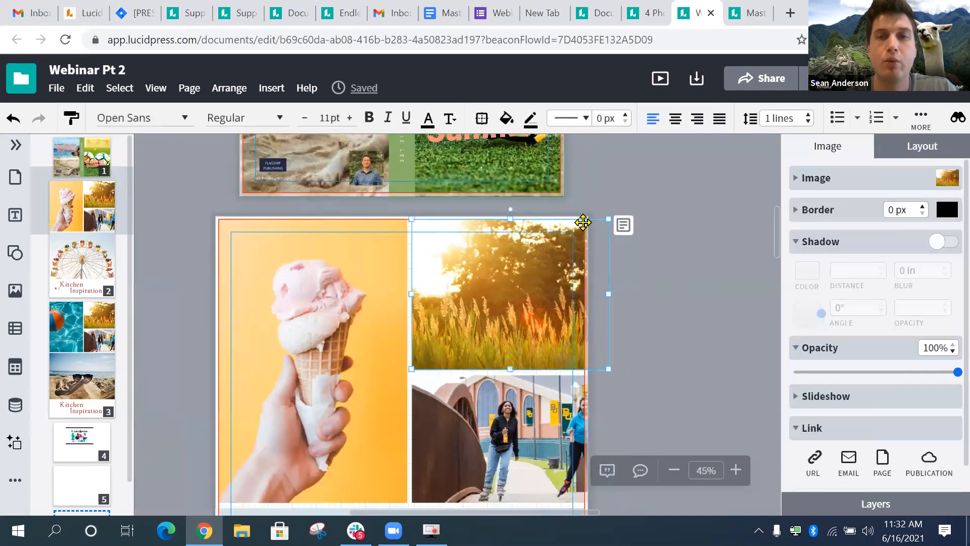
left_click(629, 227)
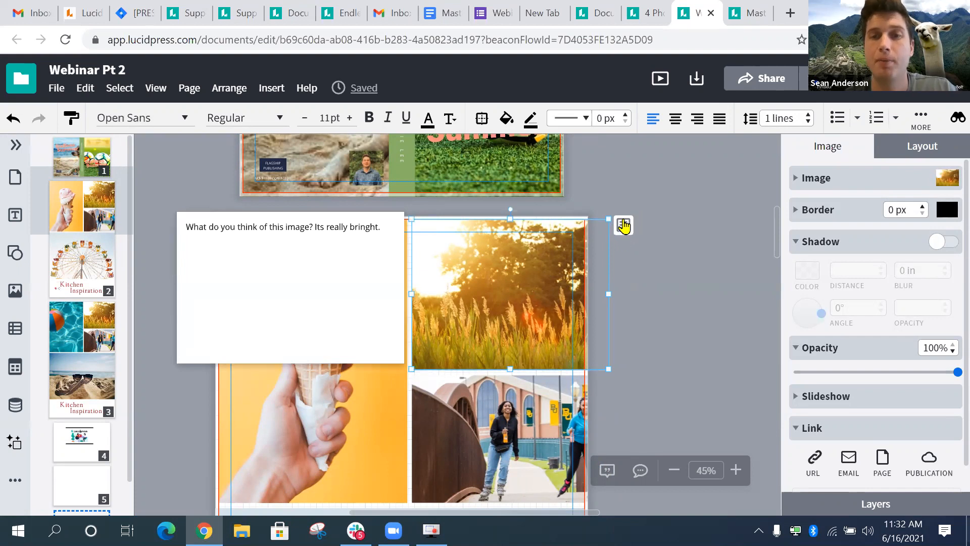
left_click(630, 228)
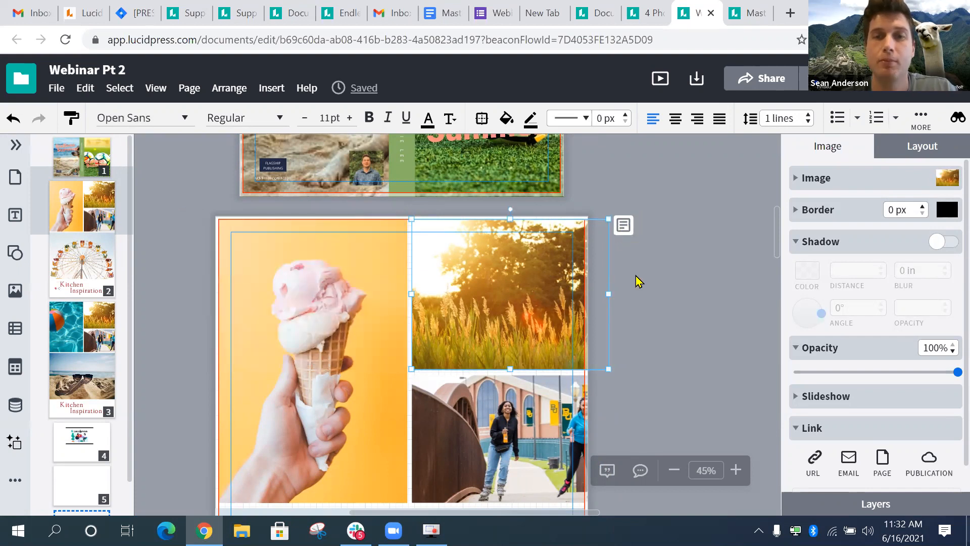
- Delete the note from the sunset grass photo using its context menu, then deselect the photo
right_click(540, 275)
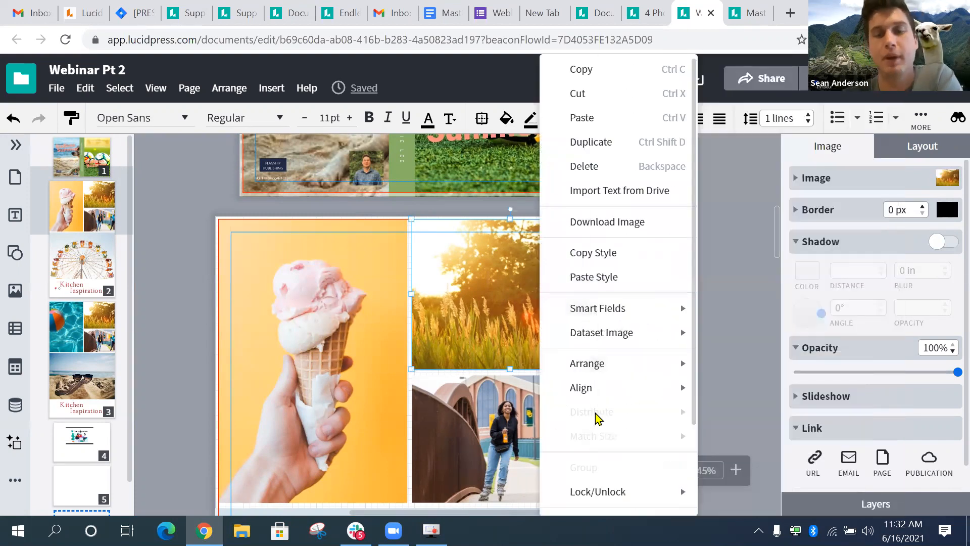
scroll(596, 418, "down", 3)
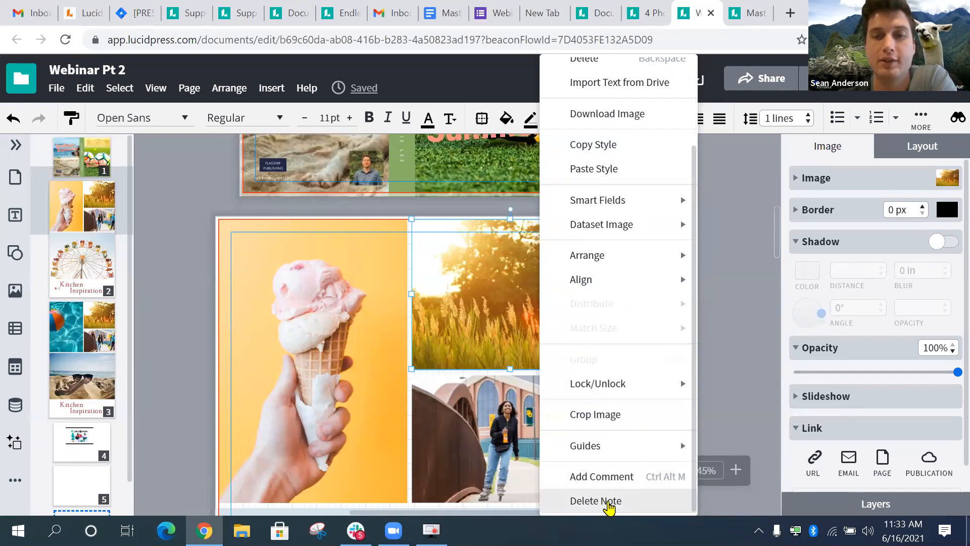
left_click(609, 501)
left_click(643, 245)
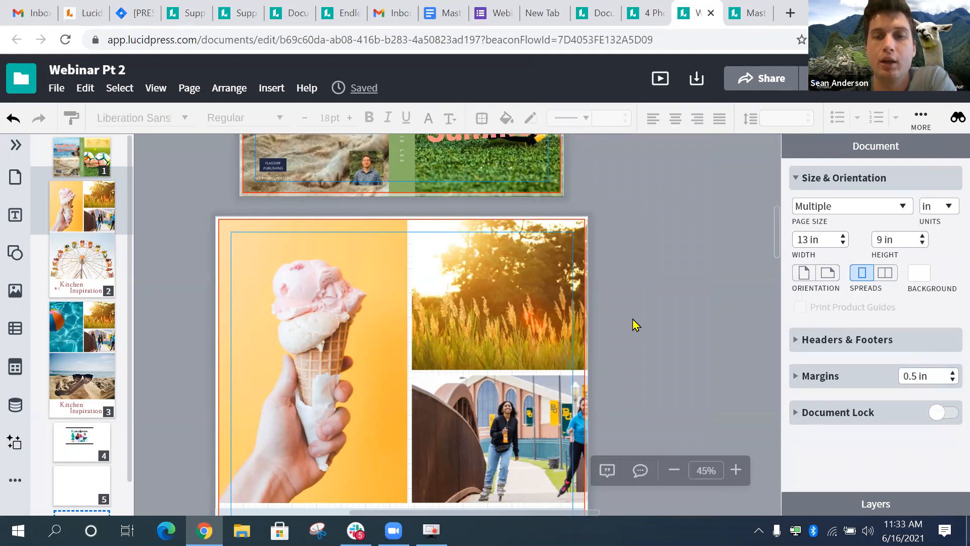
- Resolve the 'What do you think?' comment thread in the Comments panel
left_click(606, 470)
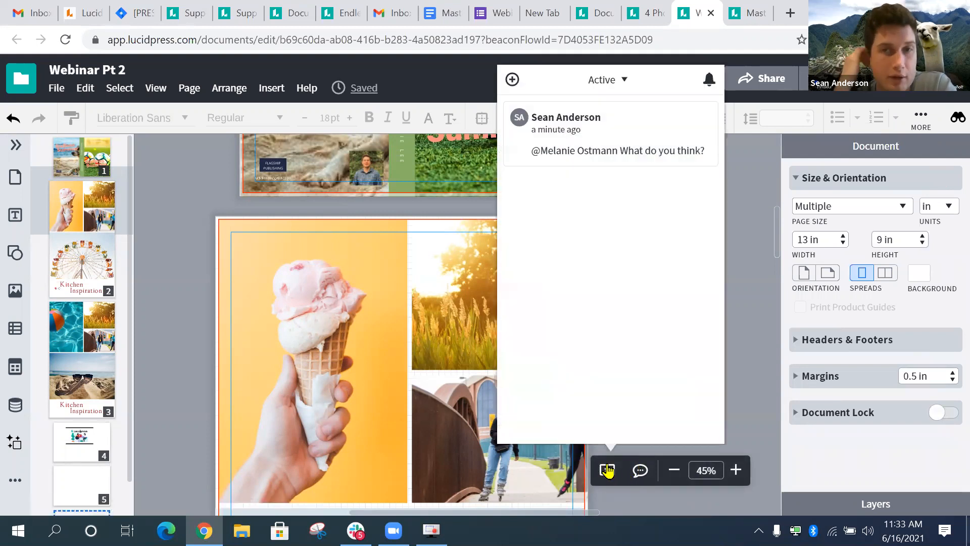
left_click(608, 130)
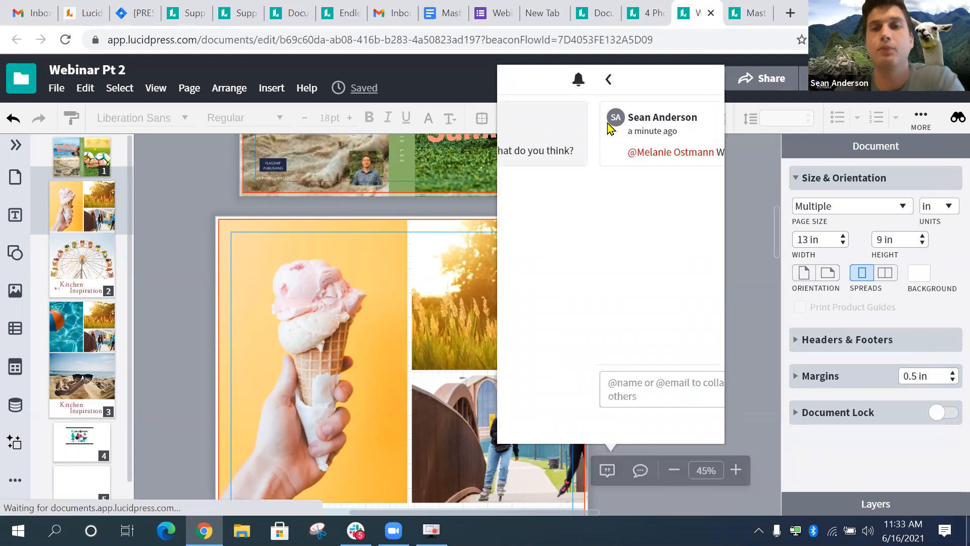
left_click(688, 128)
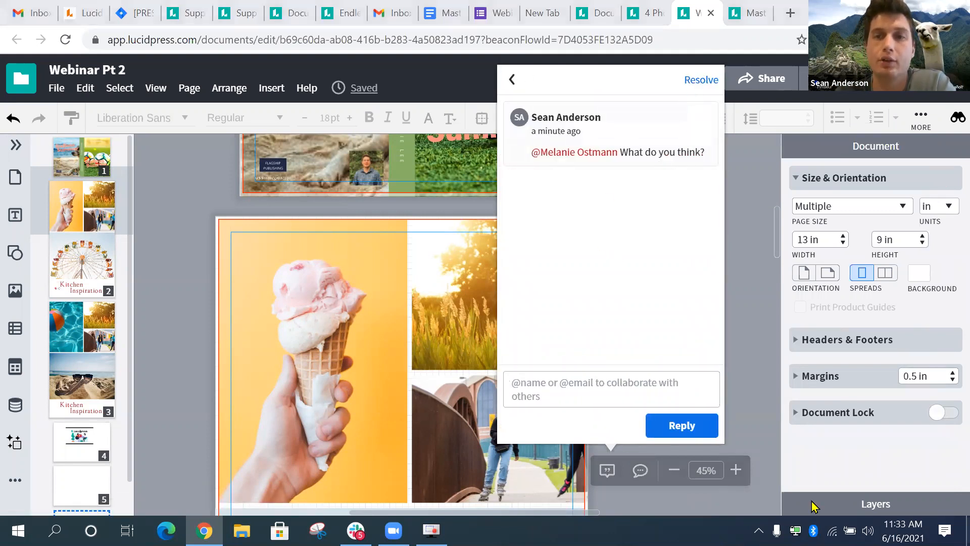
left_click(700, 81)
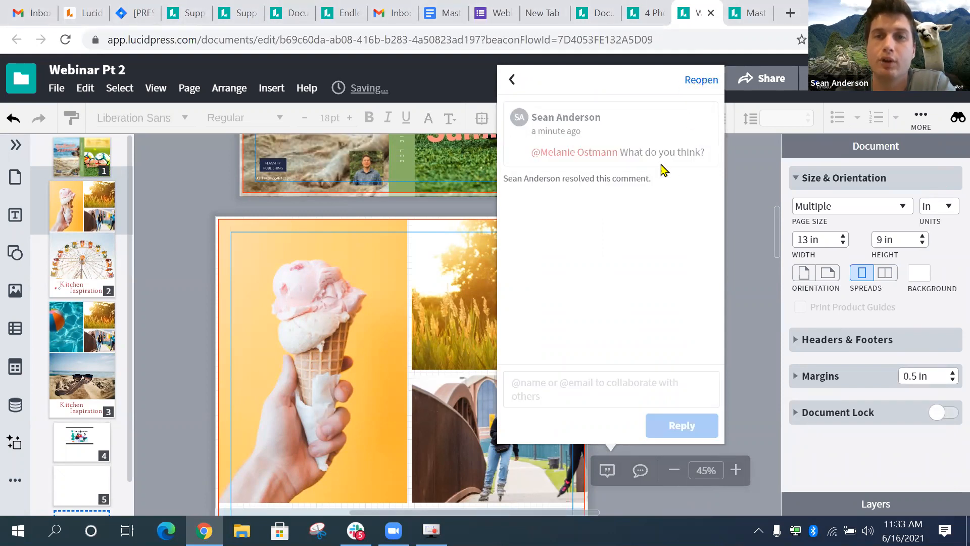
left_click(513, 80)
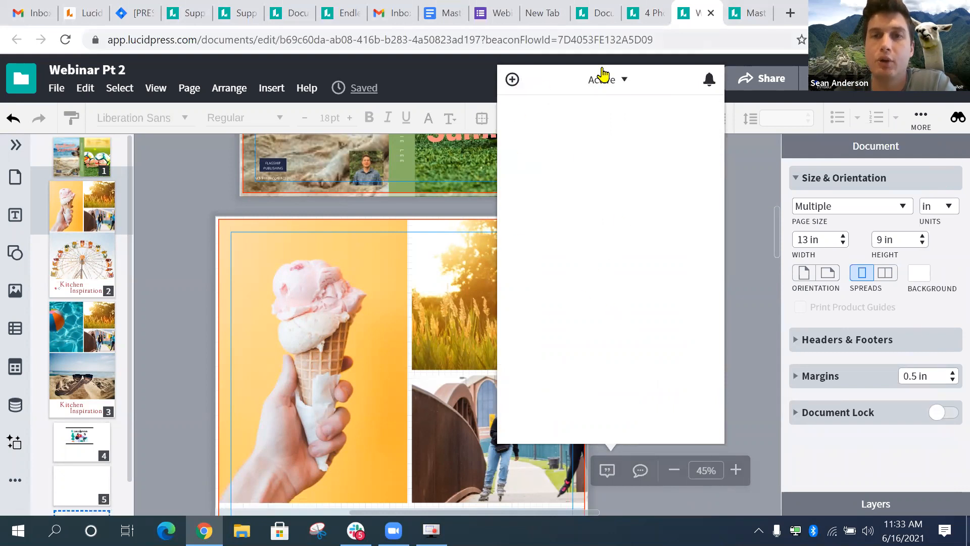
- Switch the comment filter through Resolved, Mine and back to Active, then close the comments list
left_click(617, 80)
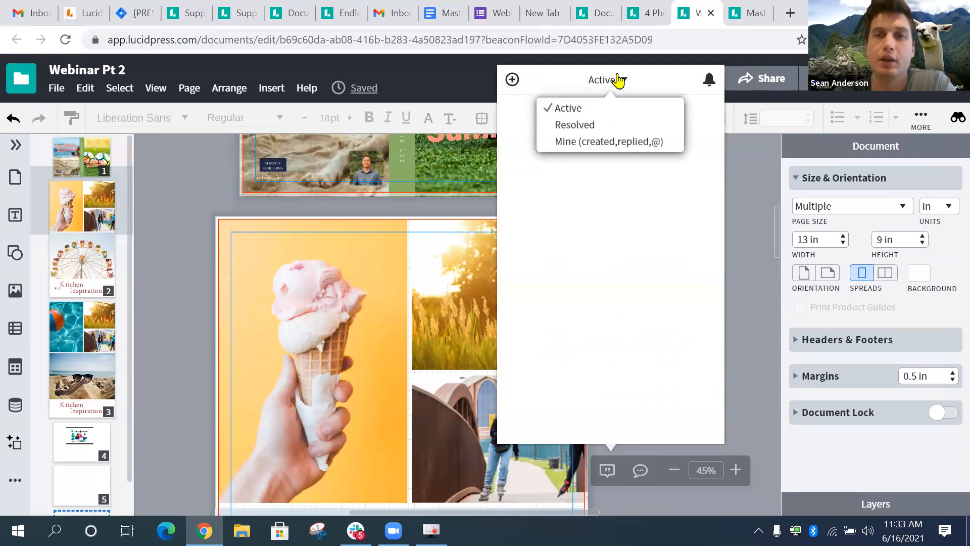
left_click(606, 126)
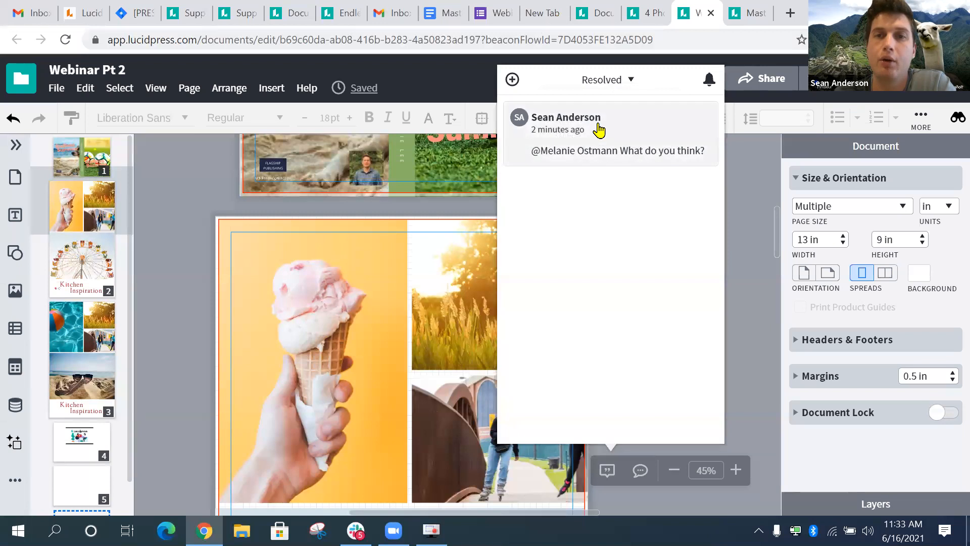
left_click(631, 81)
left_click(632, 148)
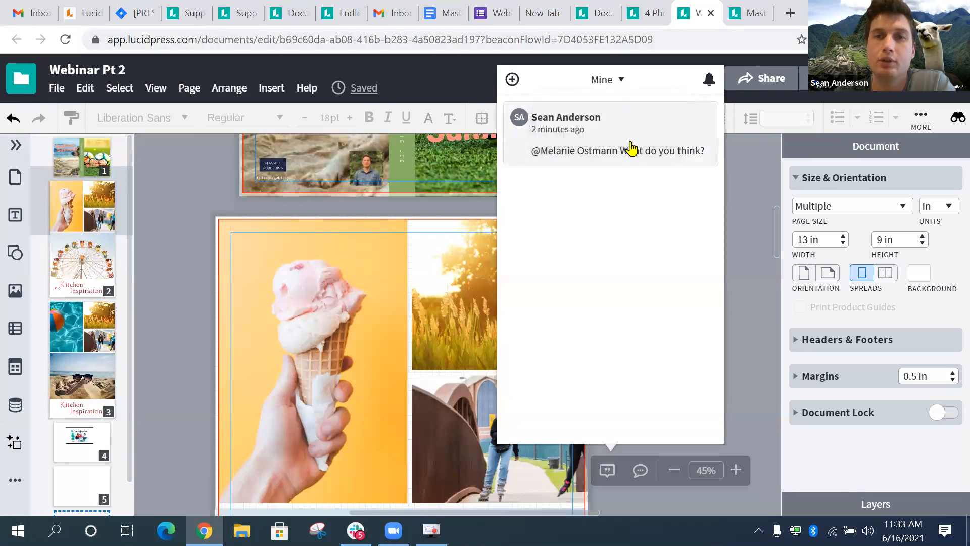
left_click(629, 80)
left_click(614, 102)
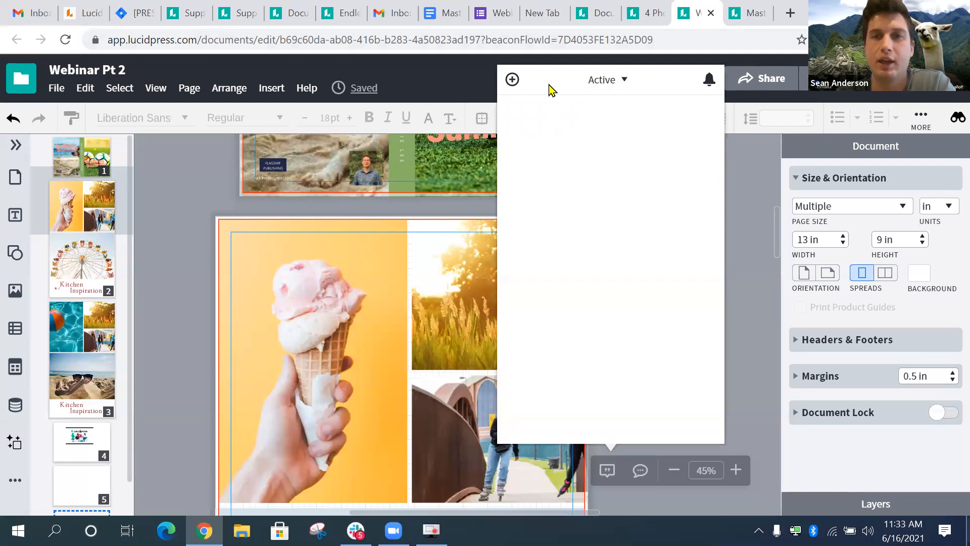
left_click(764, 283)
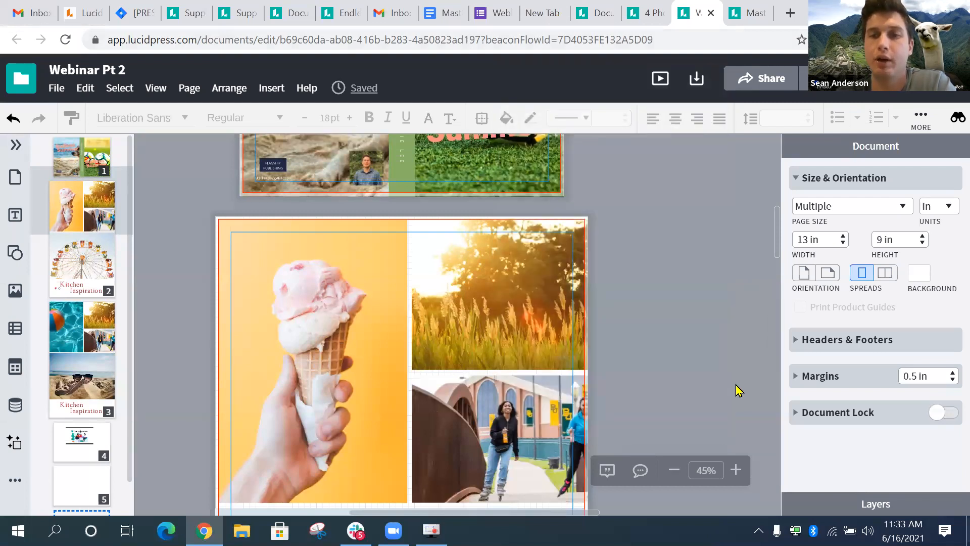
- Send a document chat message asking a teammate to add a page, then close the chat
left_click(640, 470)
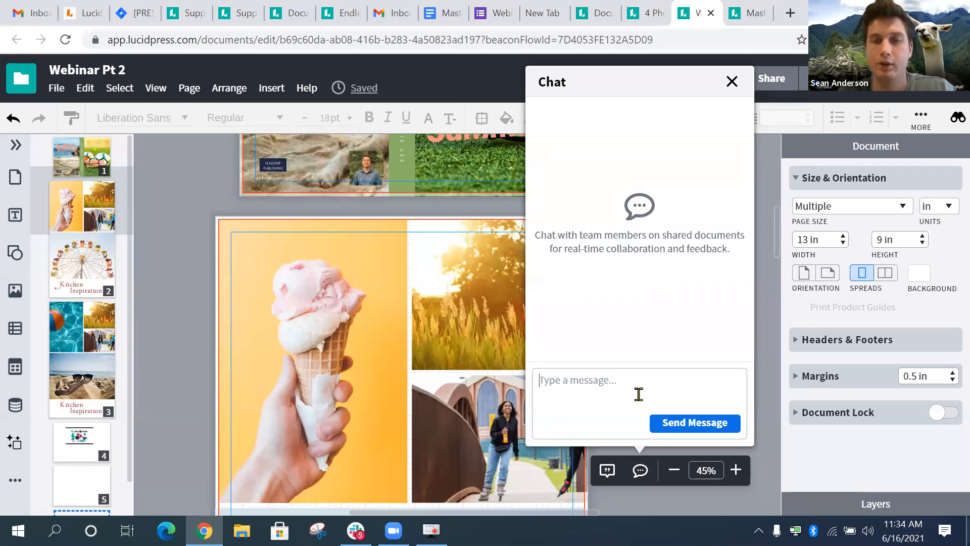
type("Can you add a page @patrick")
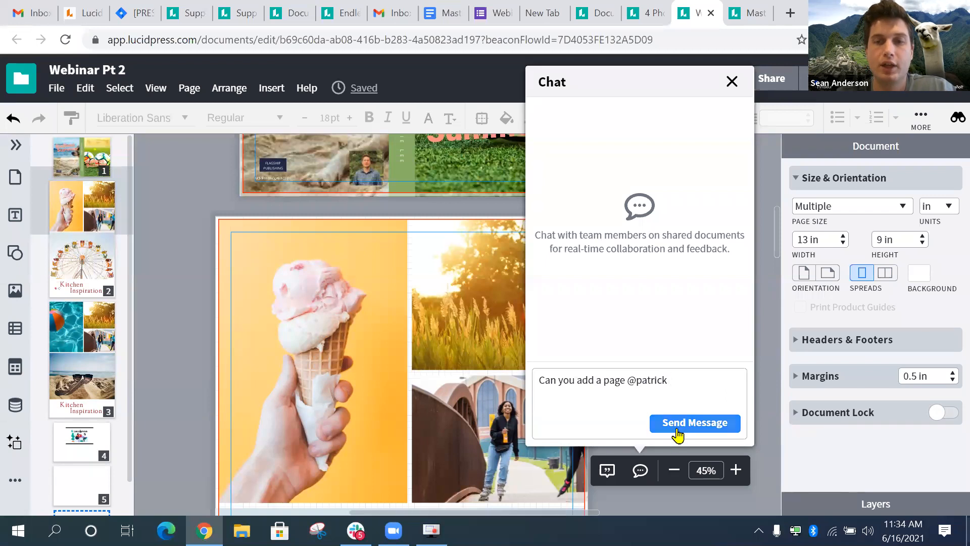
left_click(678, 433)
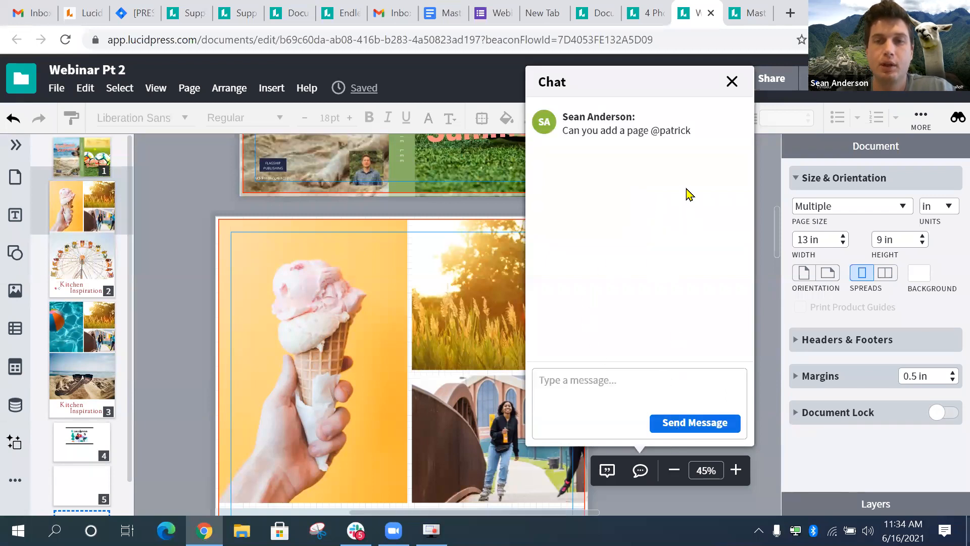
left_click(732, 82)
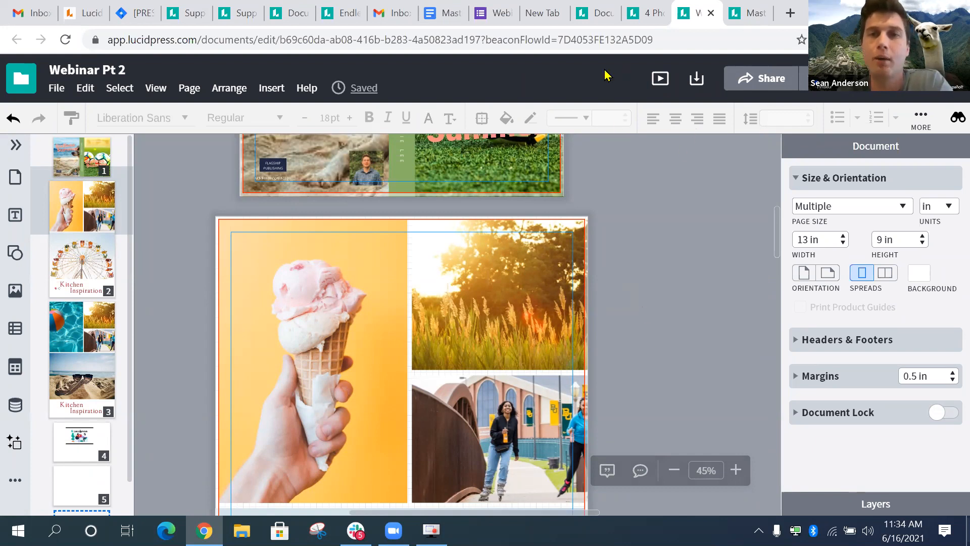
- Open the Download options and keep PDF chosen in the Format dropdown
left_click(697, 81)
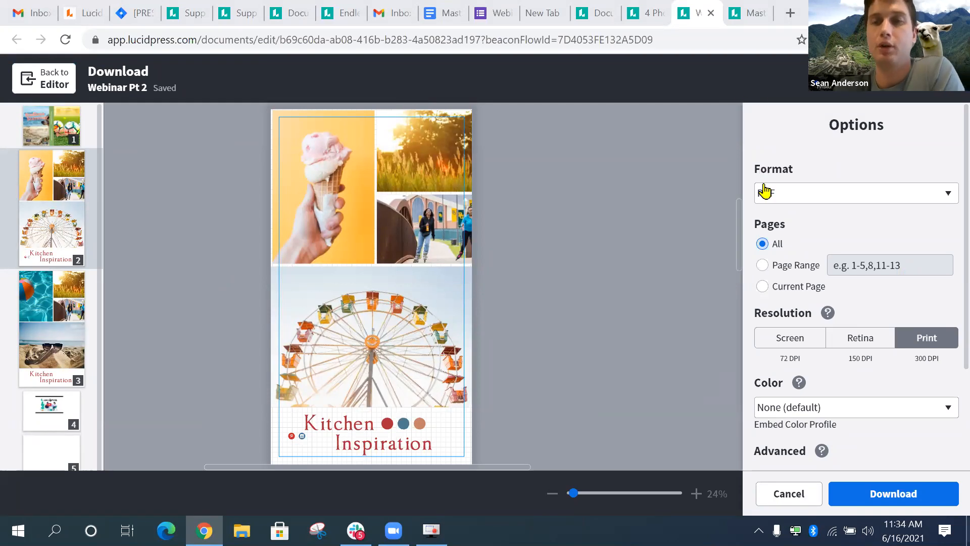
left_click(820, 198)
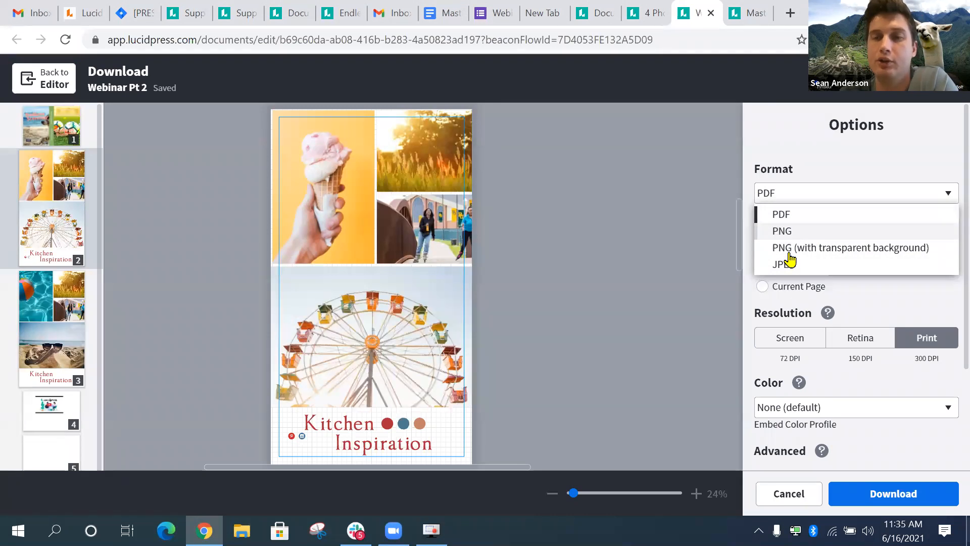
left_click(801, 216)
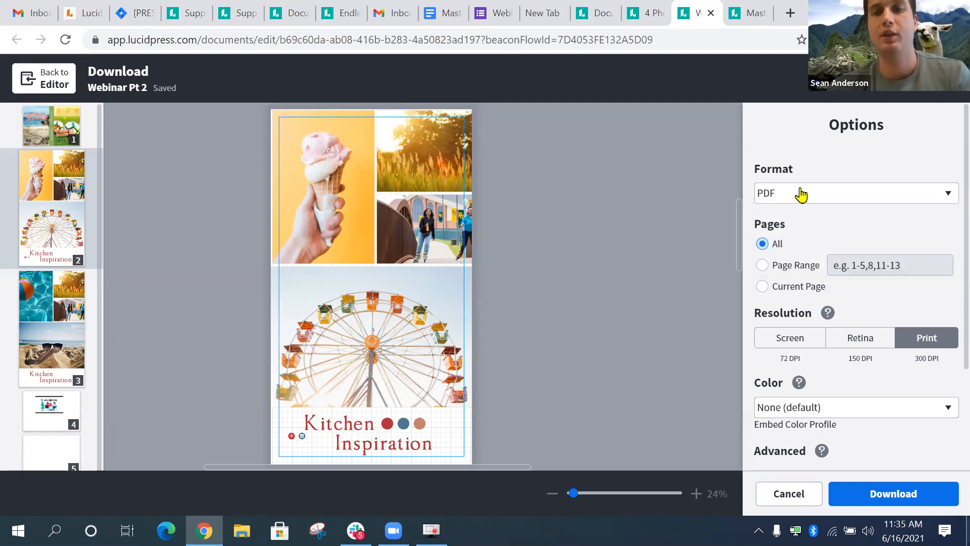
- Limit the PDF export to page range 1 and choose Print-friendly PDF under Advanced options
left_click(801, 271)
left_click(884, 267)
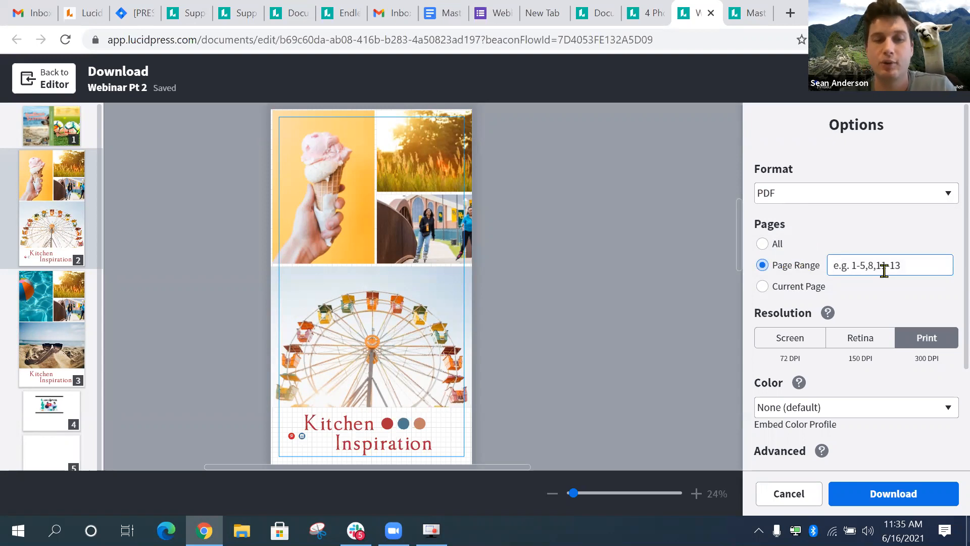
type("1")
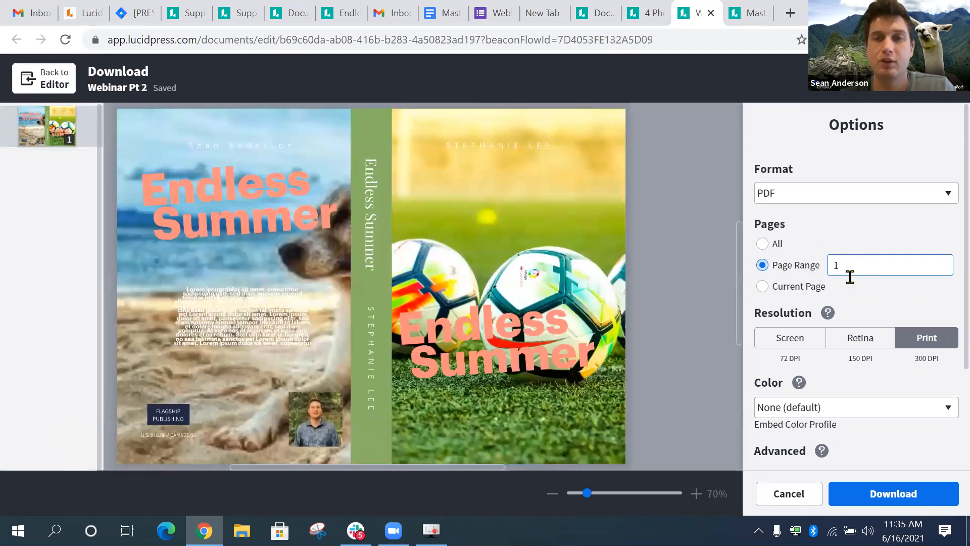
left_click(847, 293)
left_click(802, 272)
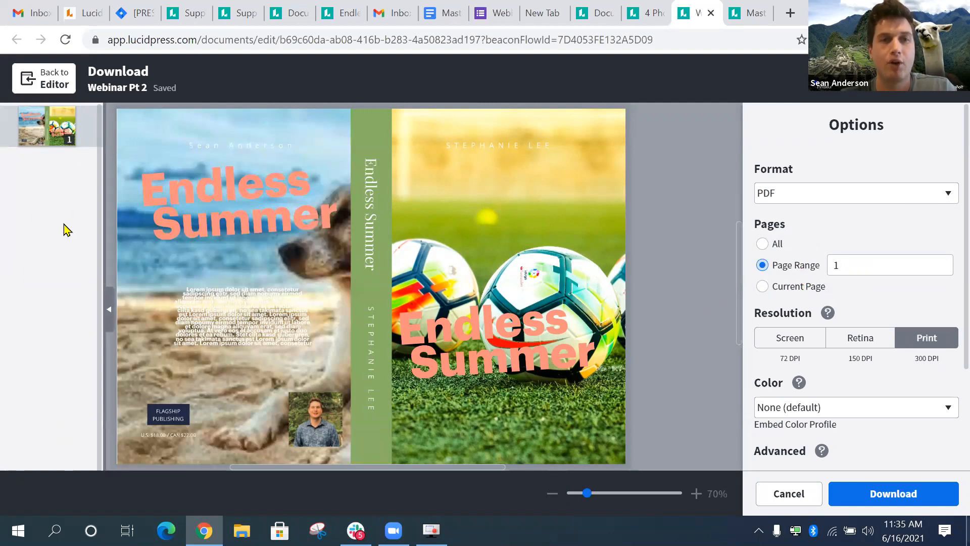
scroll(334, 236, "left", 3)
scroll(353, 253, "down", 2)
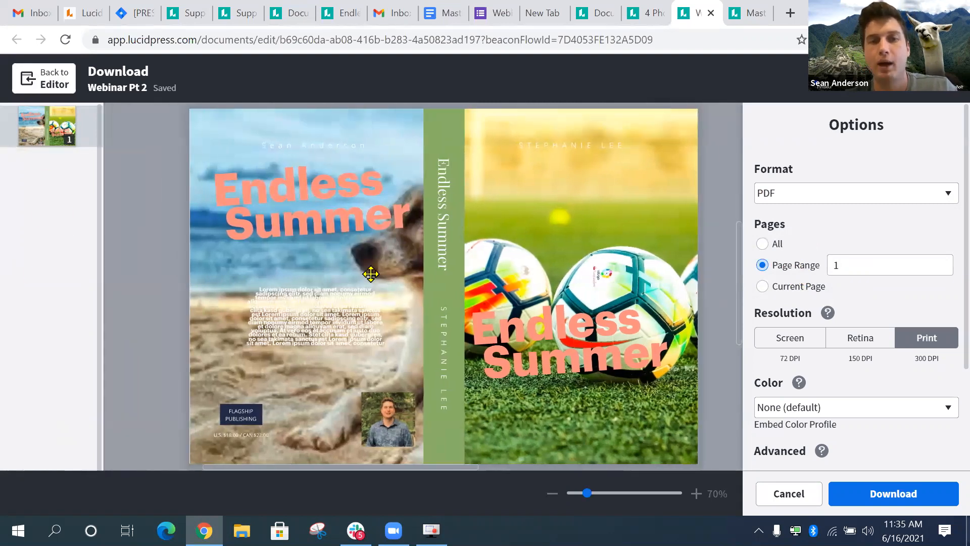
scroll(634, 318, "up", 3)
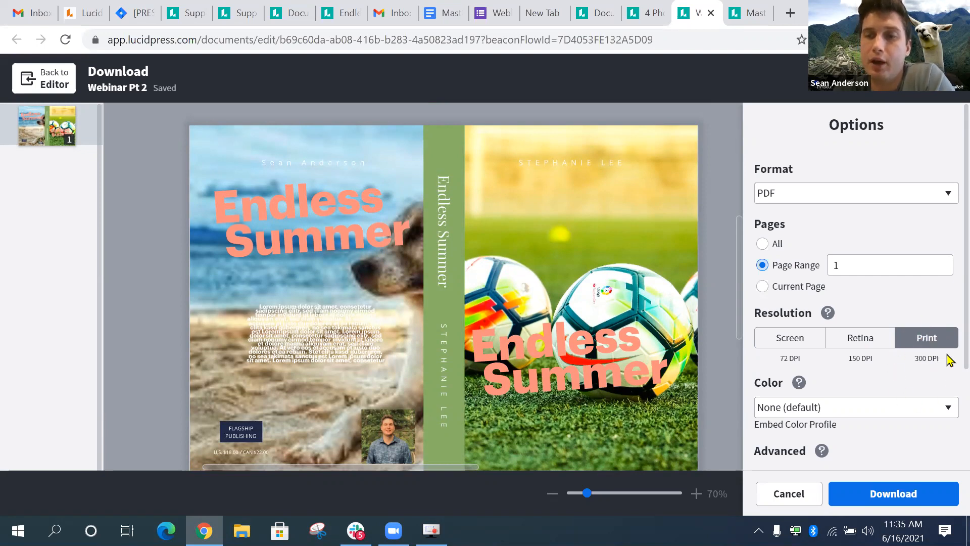
scroll(879, 384, "down", 3)
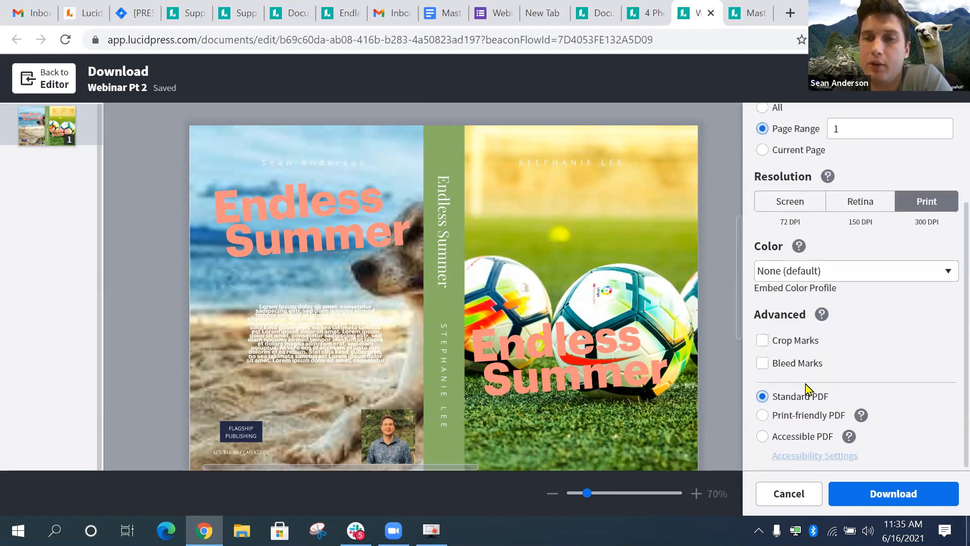
left_click(807, 415)
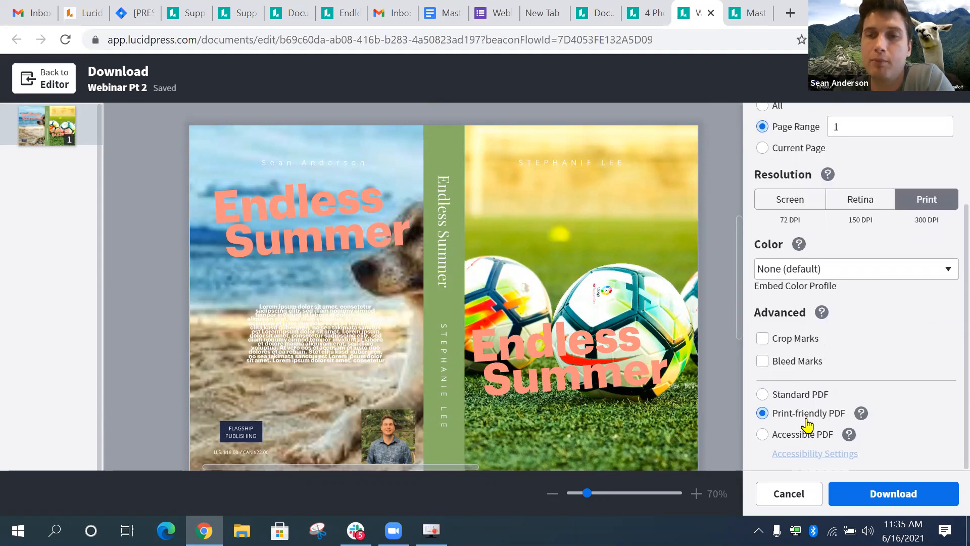
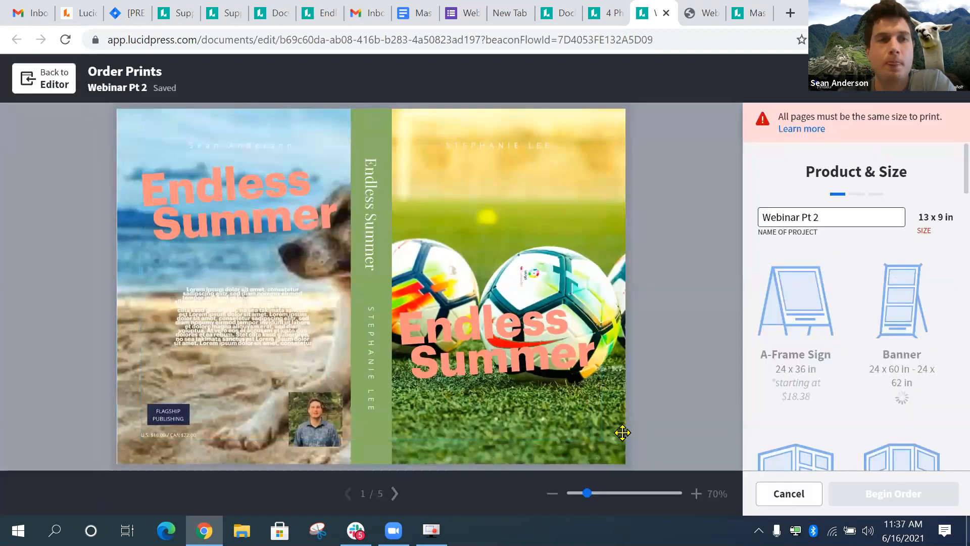
- Return to the editor and delete pages 2 through 5, leaving only the Endless Summer cover
left_click(789, 494)
left_click(92, 262)
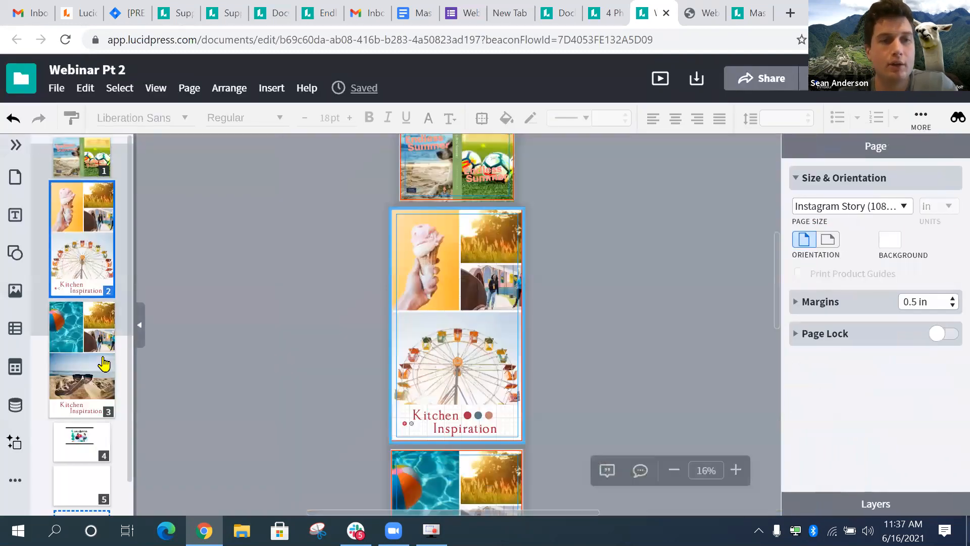
scroll(86, 455, "down", 1)
left_click(92, 455, "shift")
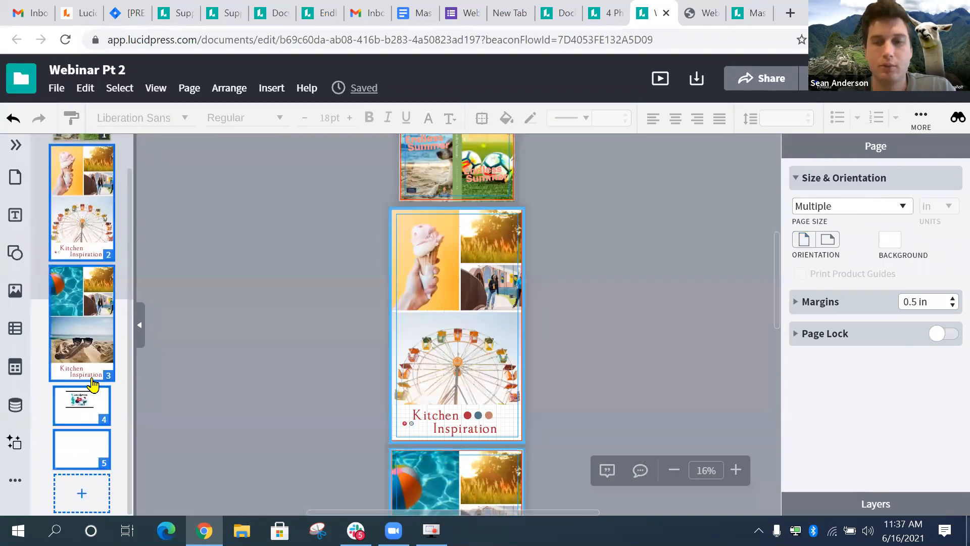
key("Delete")
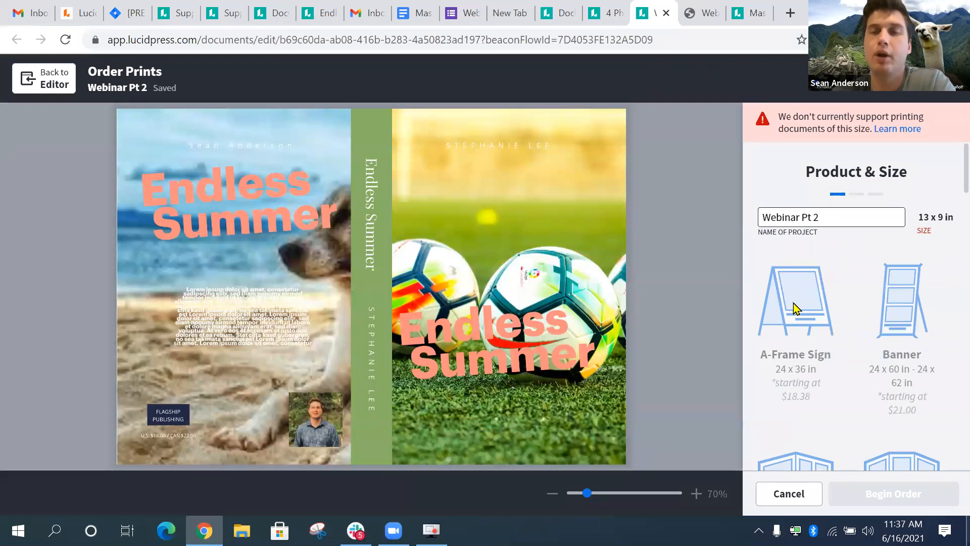
scroll(801, 275, "down", 1)
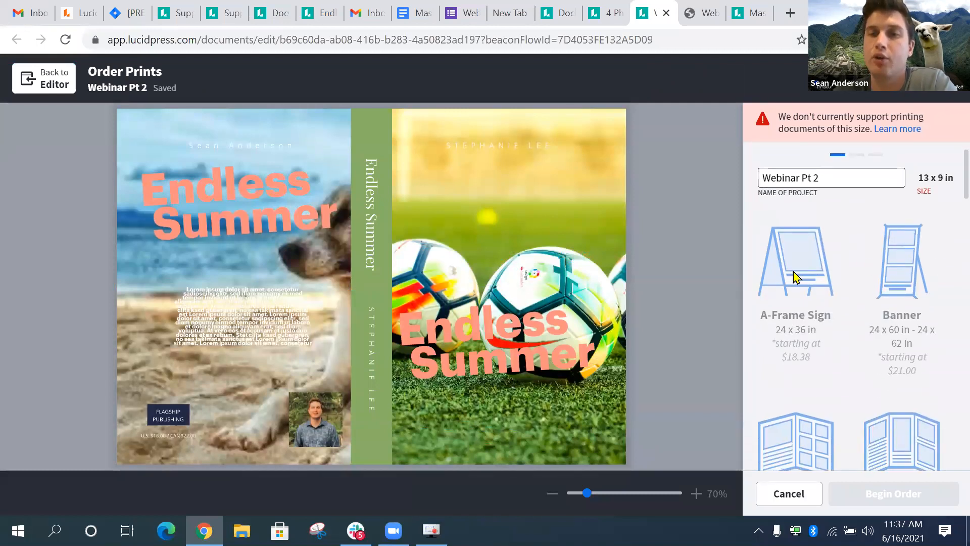
scroll(915, 429, "down", 3)
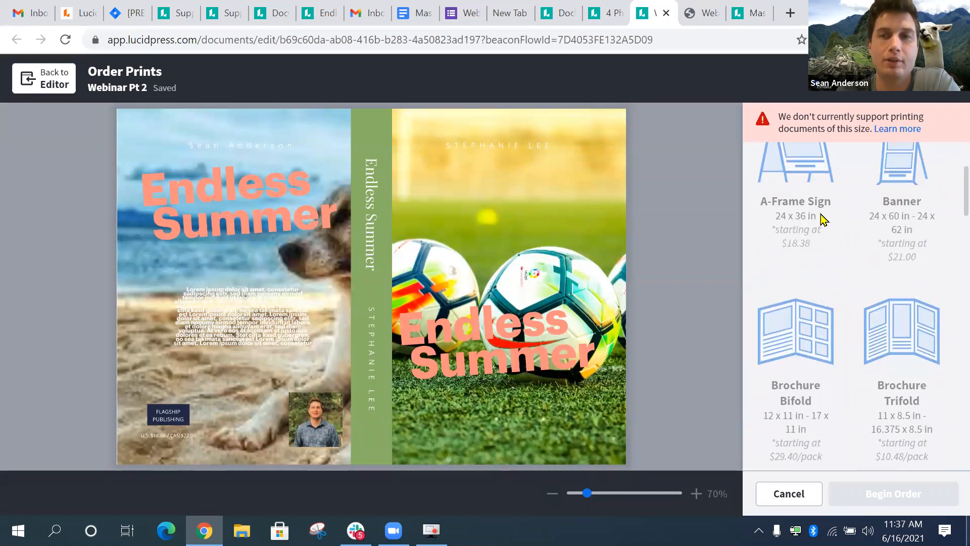
scroll(791, 259, "up", 4)
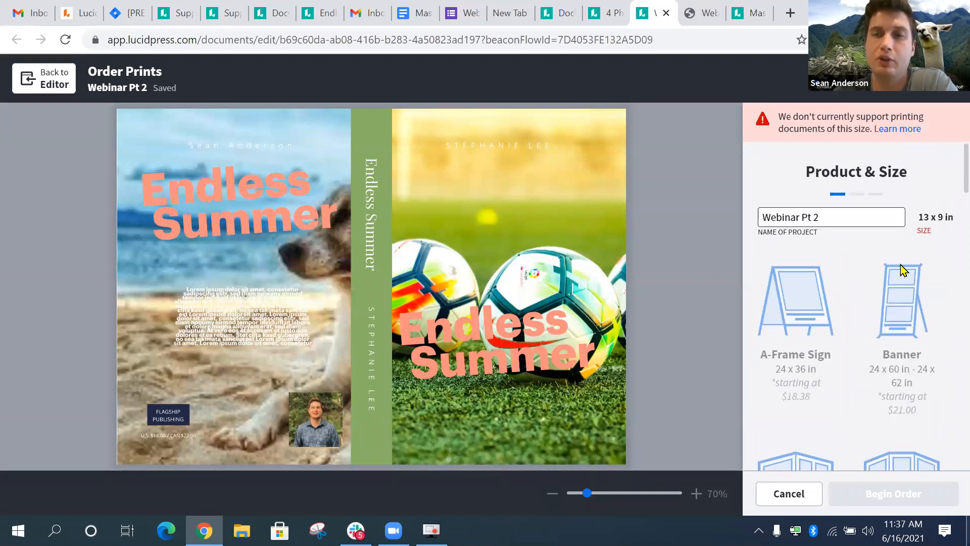
mouse_move(903, 270)
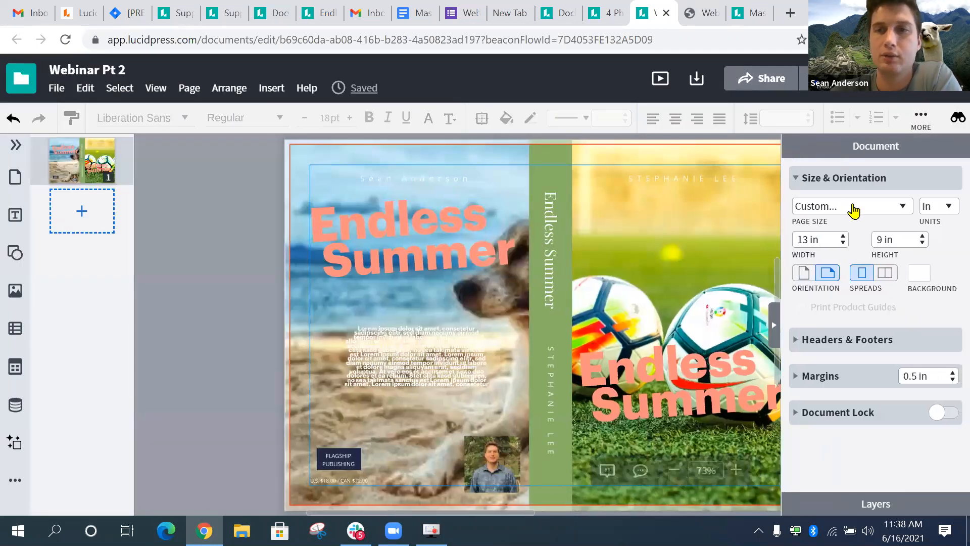
- Change the page size to Letter (8.5x11) and go to Order Prints
left_click(851, 207)
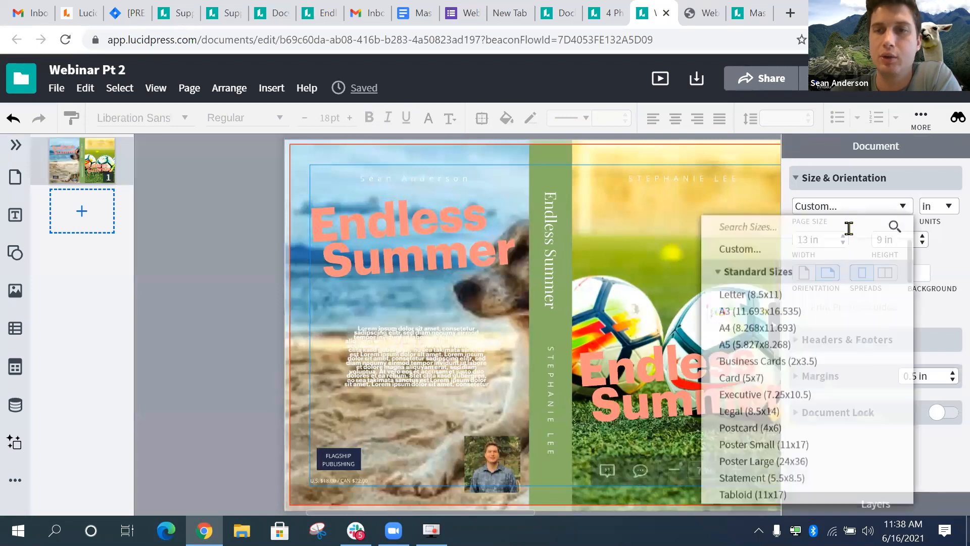
left_click(772, 295)
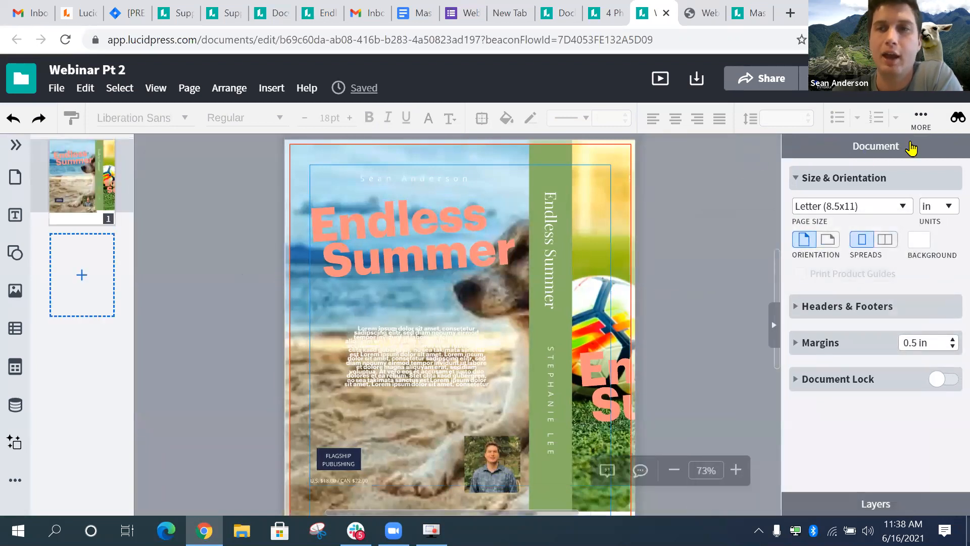
left_click(882, 79)
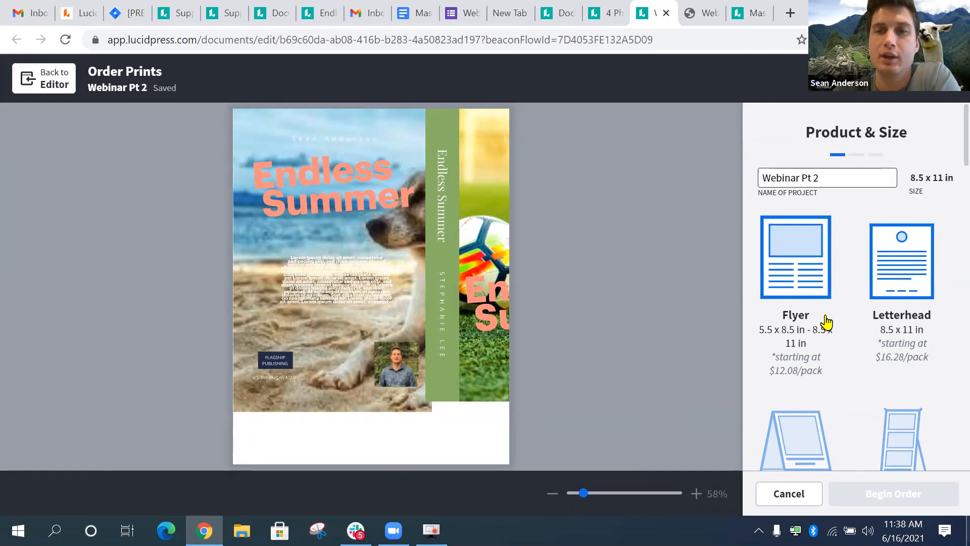
- Choose Flyer as the print product, then go back to the editor
left_click_drag(541, 314, 467, 316)
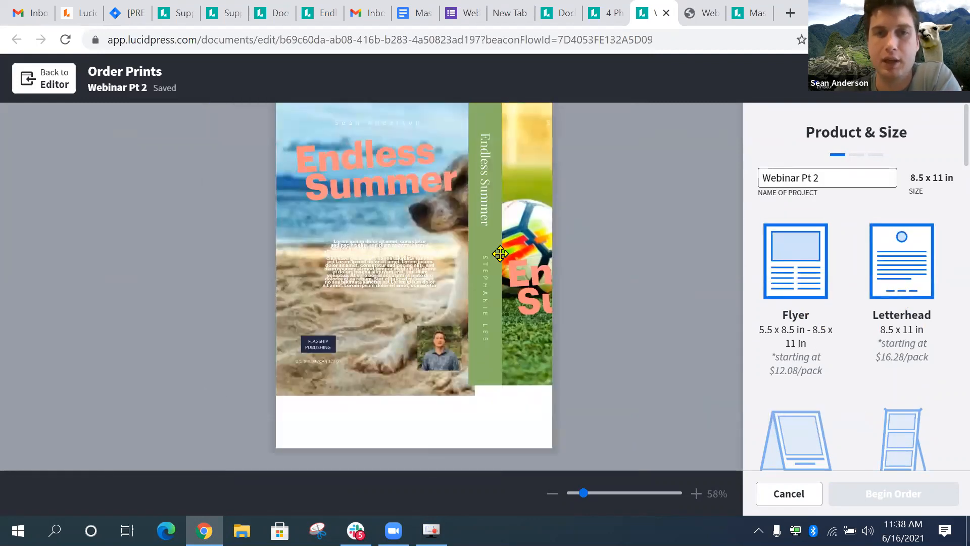
scroll(500, 254, "up", 1)
scroll(469, 403, "down", 5)
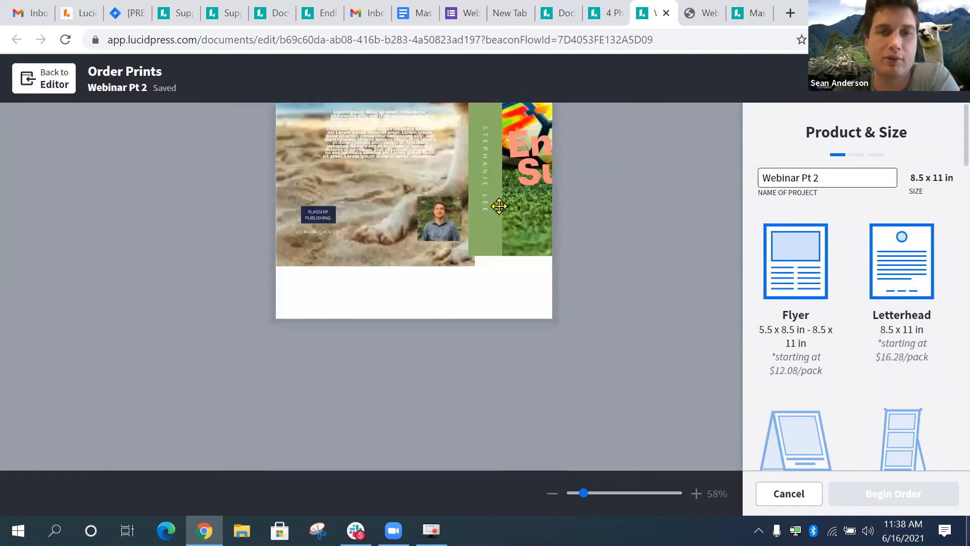
scroll(498, 206, "up", 4)
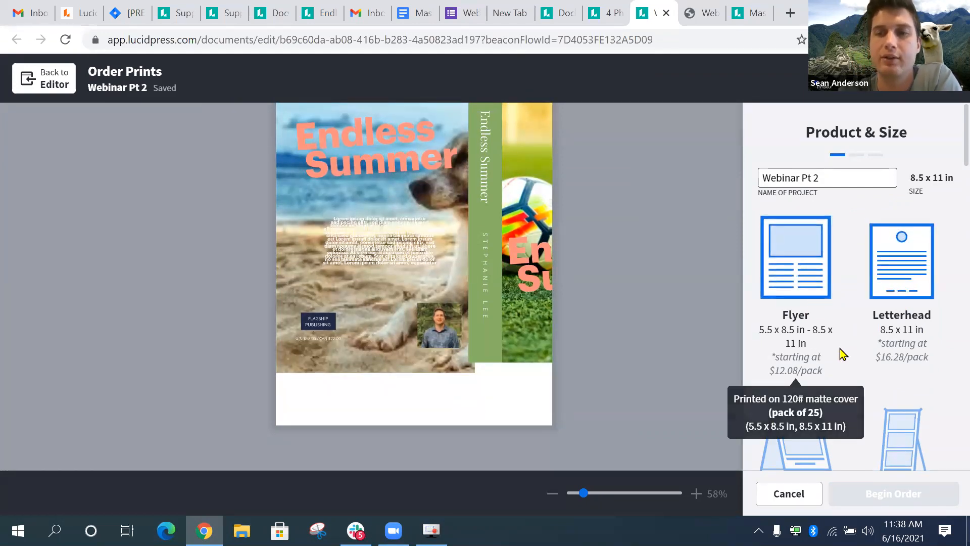
scroll(853, 335, "down", 3)
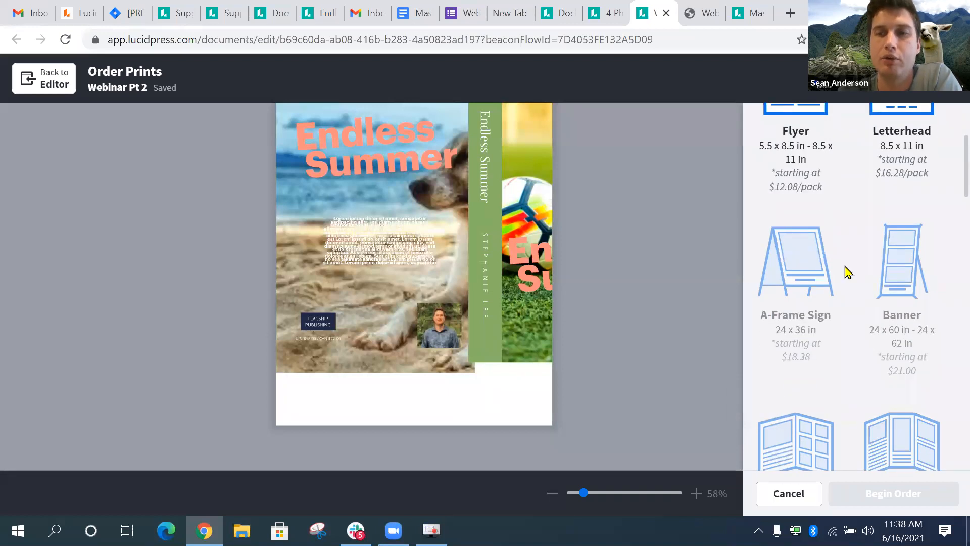
scroll(848, 272, "up", 3)
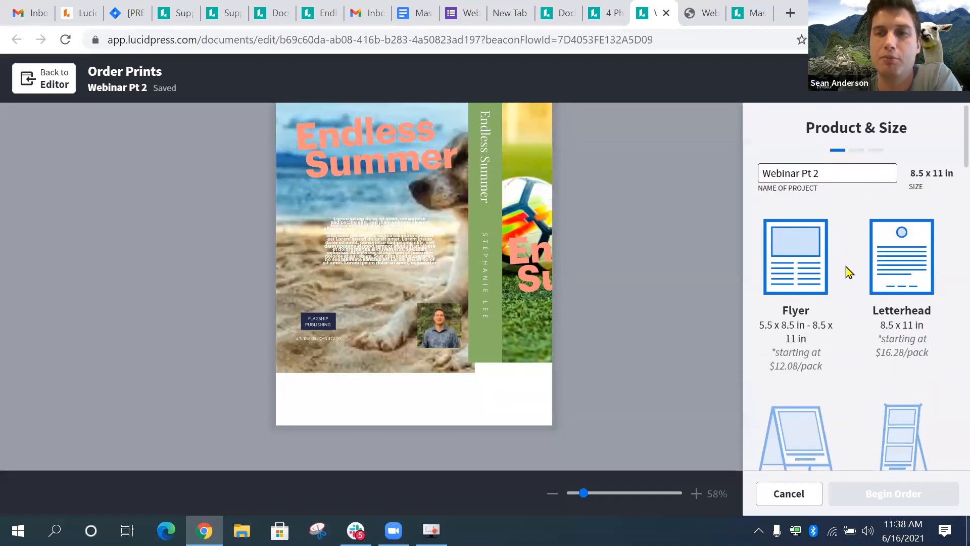
left_click(828, 291)
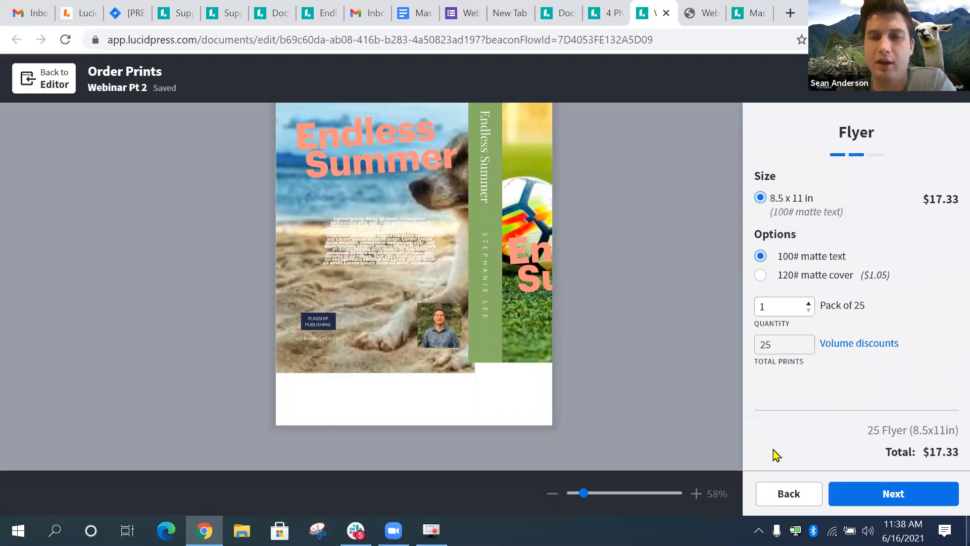
left_click(753, 486)
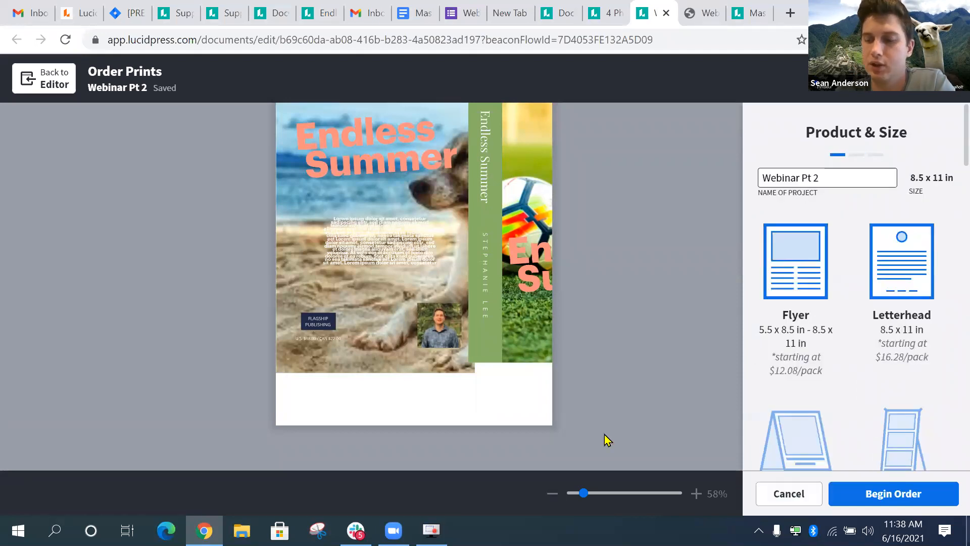
left_click(51, 80)
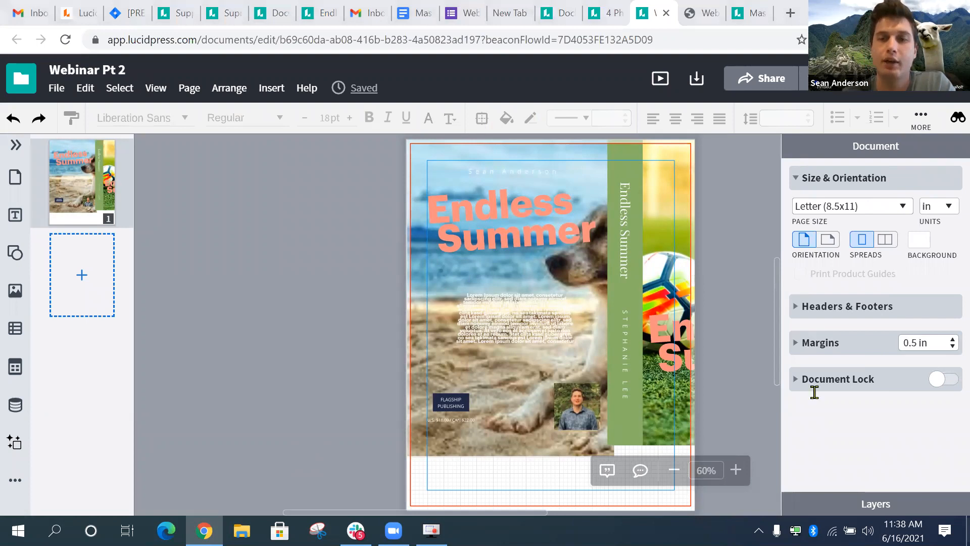
- Undo the Letter resize, redo and undo it again, ending on the 13 x 9 in spread
left_click(586, 389)
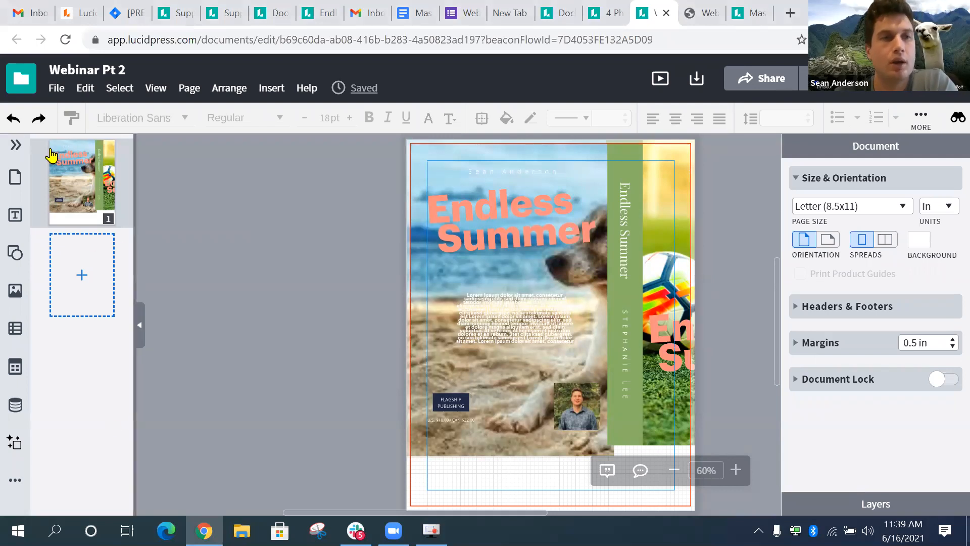
left_click(13, 117)
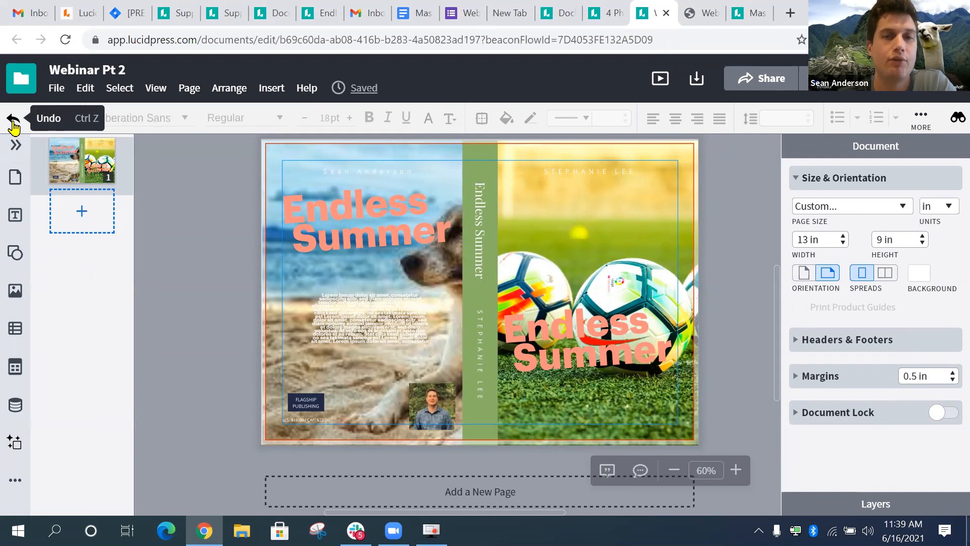
left_click(13, 121)
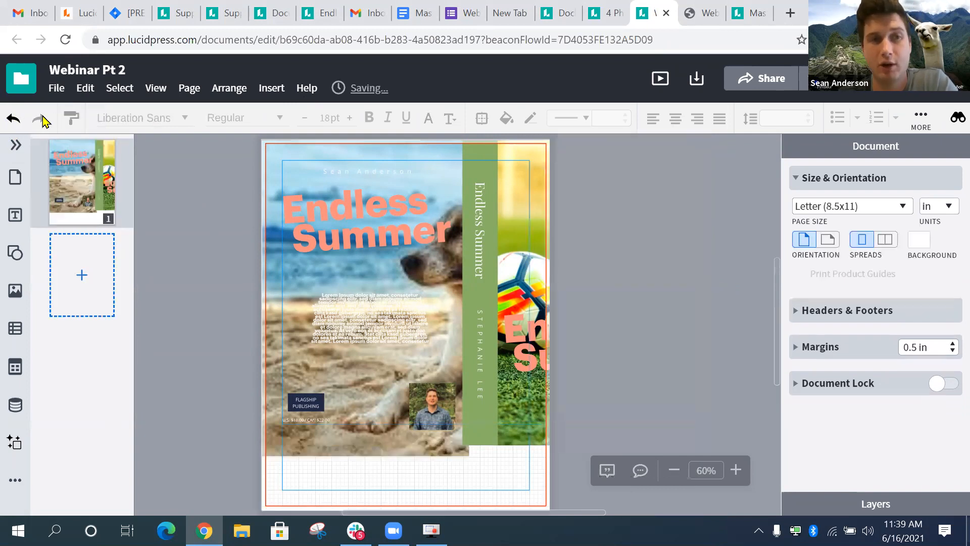
left_click(13, 121)
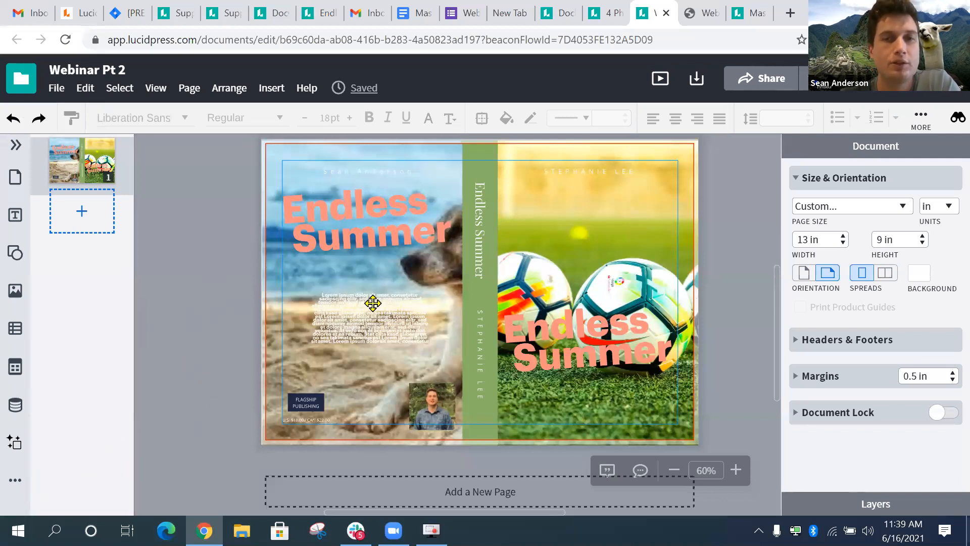
- Place Tumblr and Twitter buttons at the top of the front cover, level with each other
left_click(12, 484)
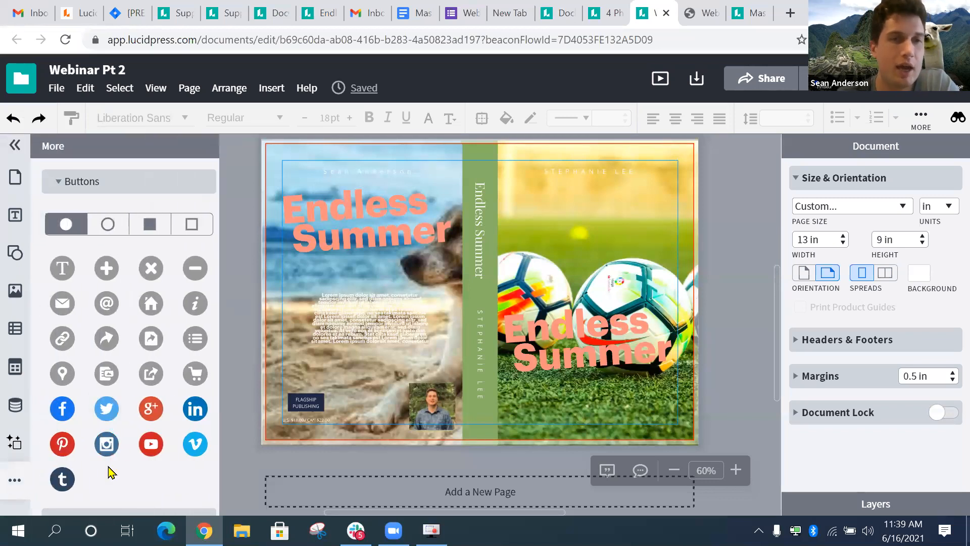
scroll(108, 467, "down", 1)
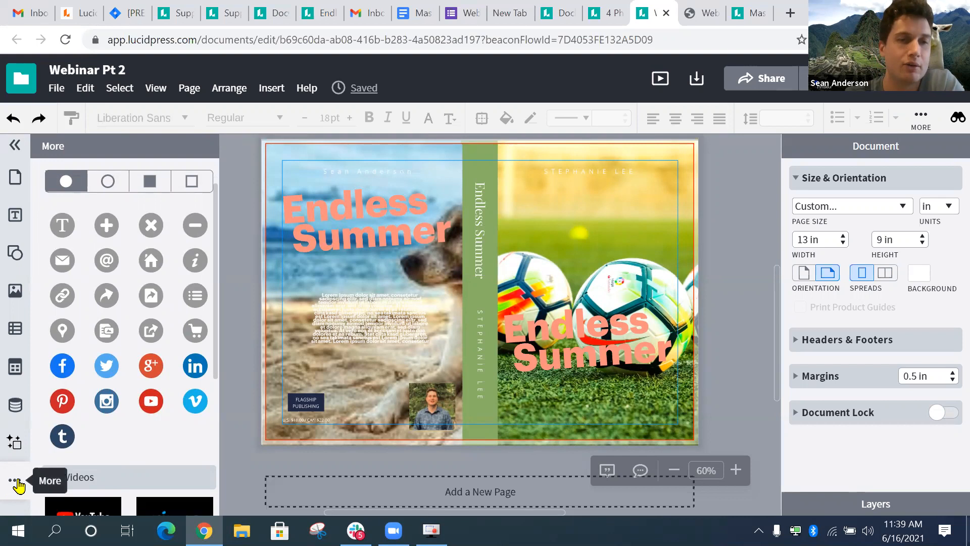
left_click_drag(64, 437, 522, 195)
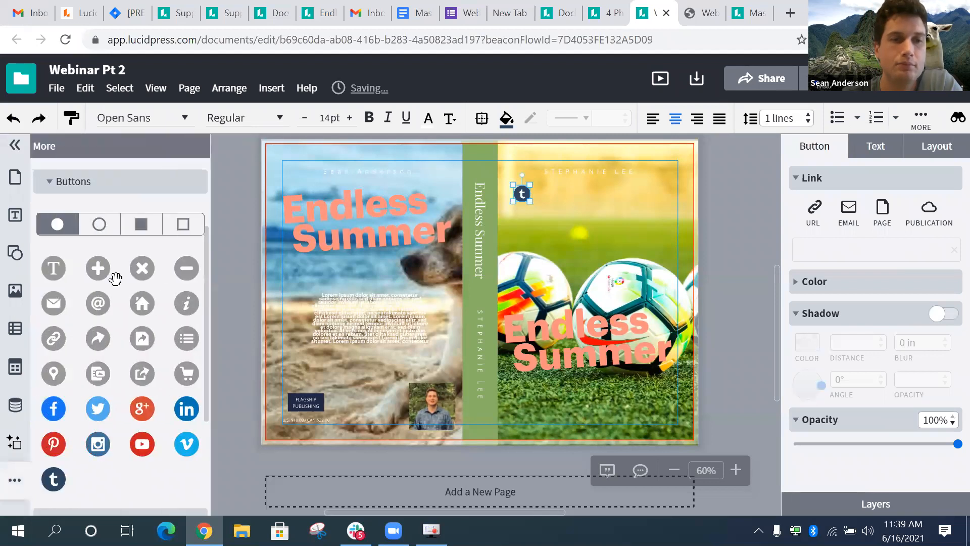
left_click_drag(101, 407, 555, 196)
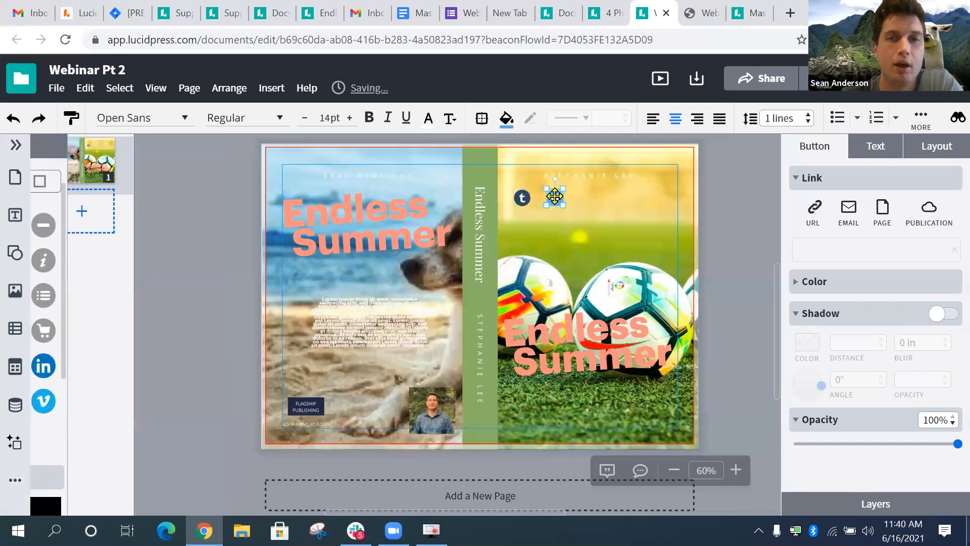
scroll(554, 196, "up", 5)
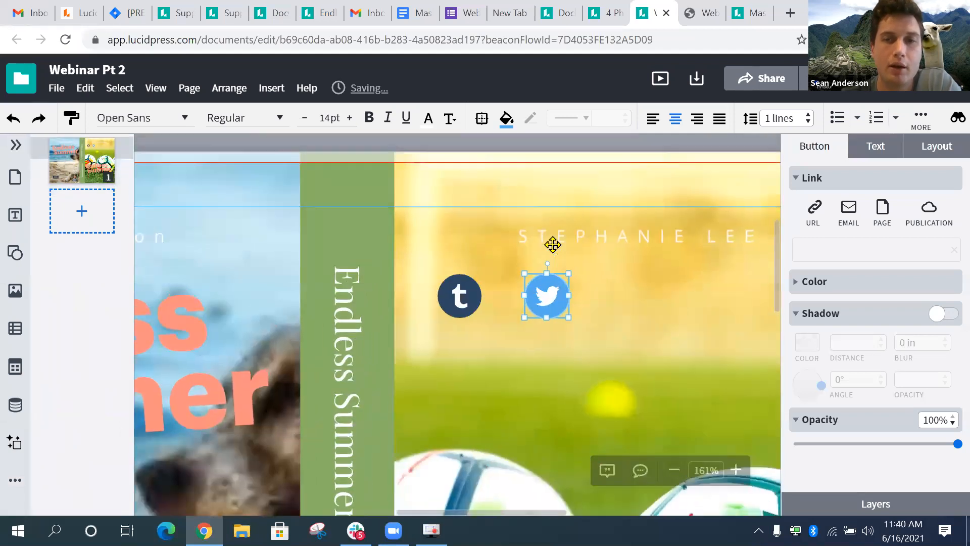
scroll(553, 245, "down", 1)
left_click_drag(552, 244, 702, 257)
- Enlarge both the Tumblr and Twitter buttons to about twice their size and move Twitter closer to Tumblr
left_click(461, 255)
left_click_drag(481, 281, 541, 328)
left_click_drag(693, 275, 702, 327)
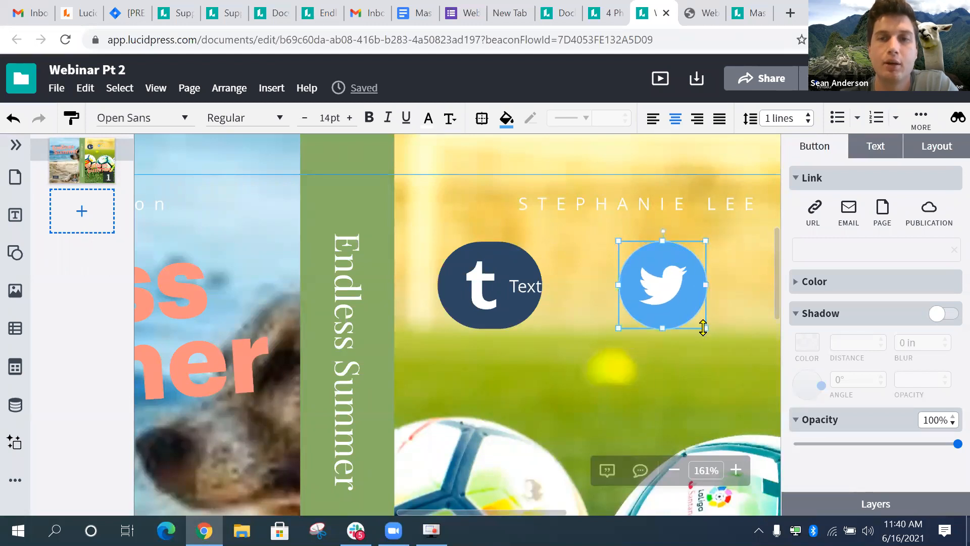
left_click_drag(646, 283, 596, 288)
left_click(673, 298)
- Set the Link option to URL for both the Tumblr and Twitter buttons
left_click(520, 288)
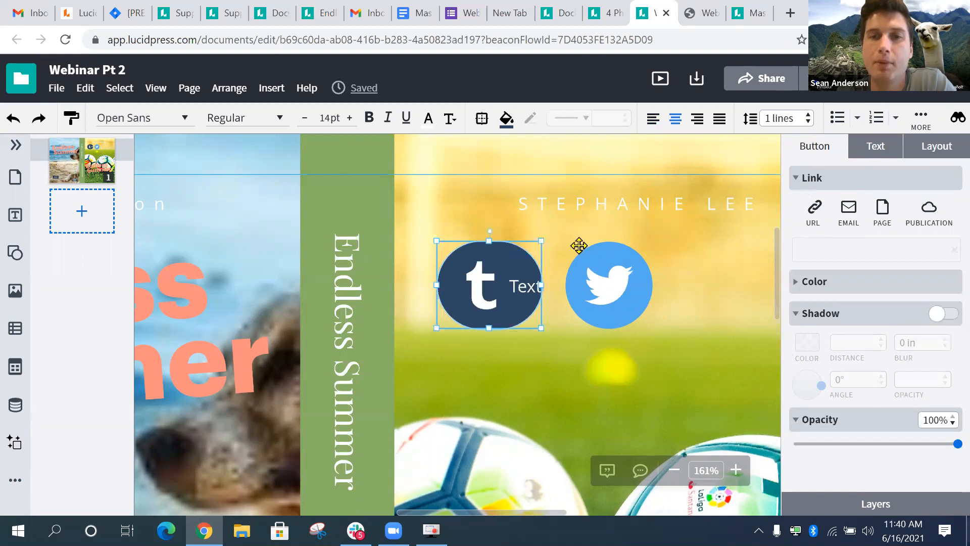
left_click(798, 178)
left_click(798, 179)
left_click(815, 211)
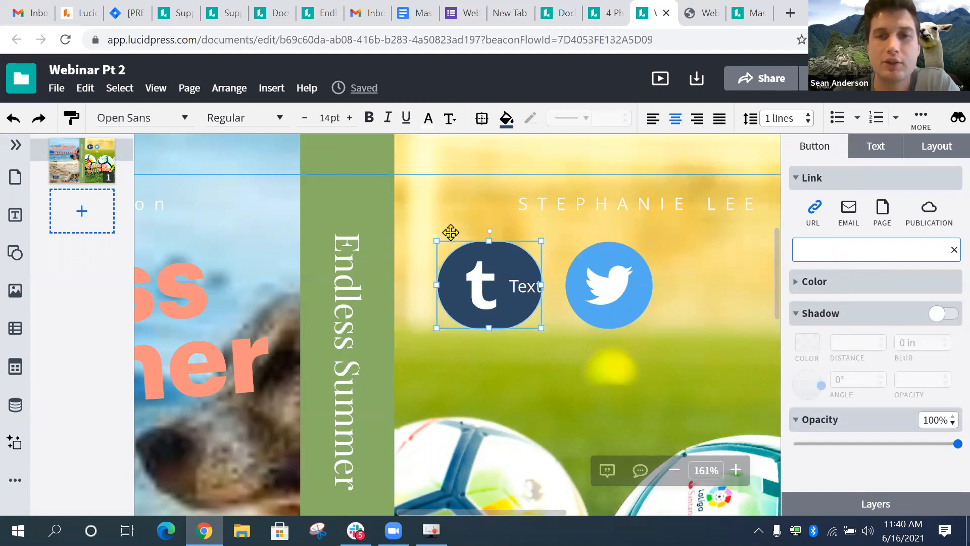
left_click(610, 281)
left_click(810, 211)
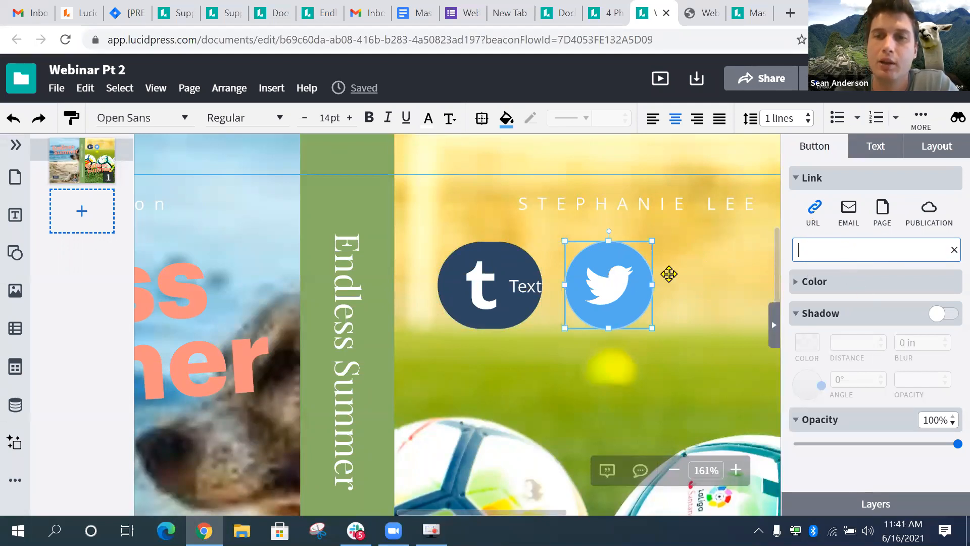
scroll(625, 267, "down", 3)
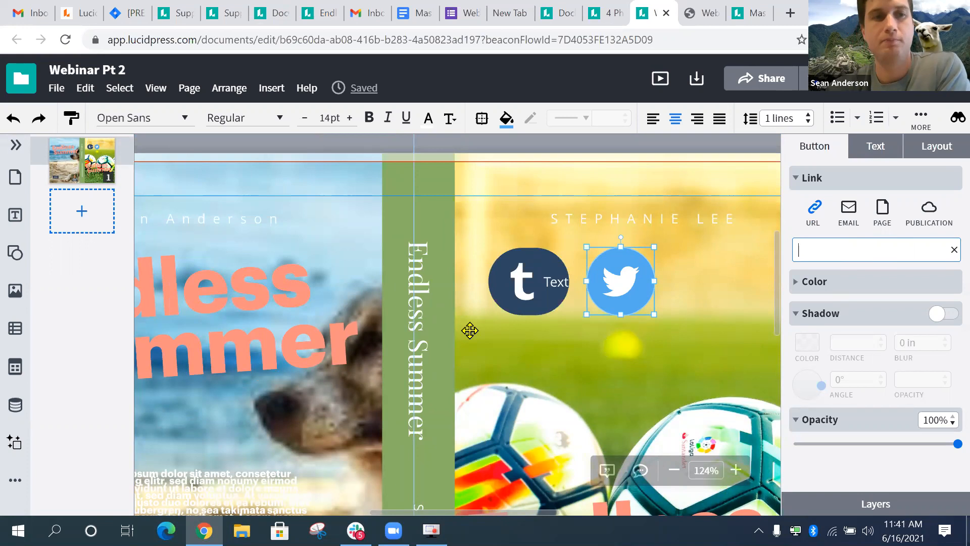
left_click(653, 355)
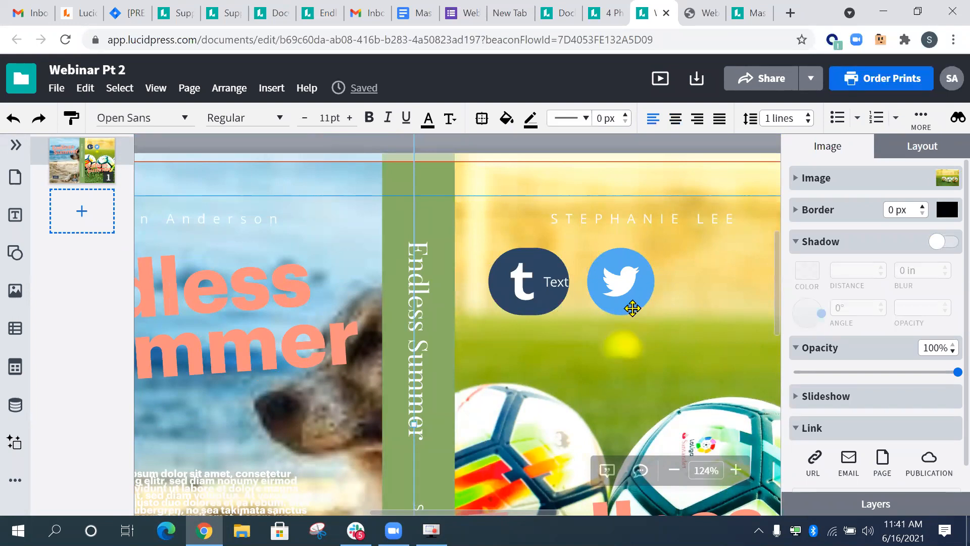
scroll(511, 273, "down", 5)
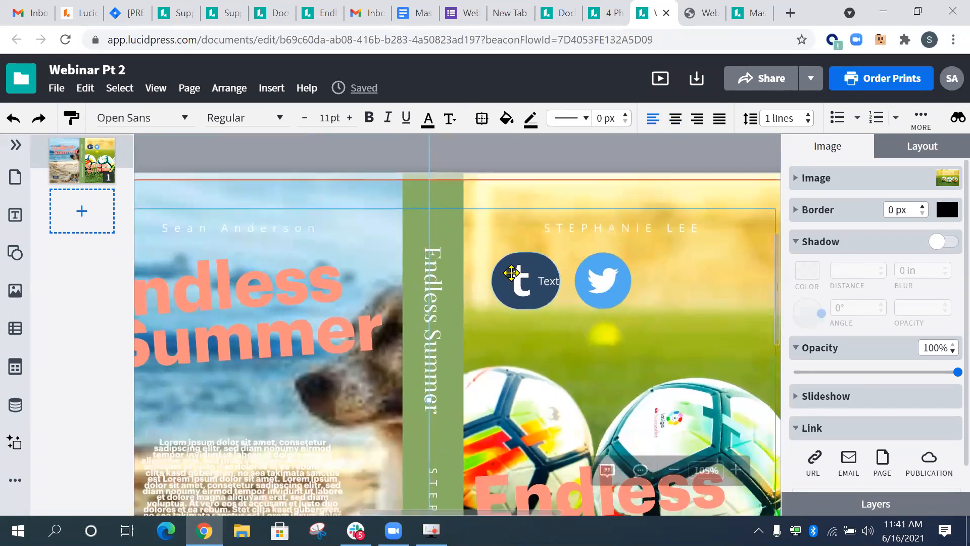
scroll(512, 273, "down", 4)
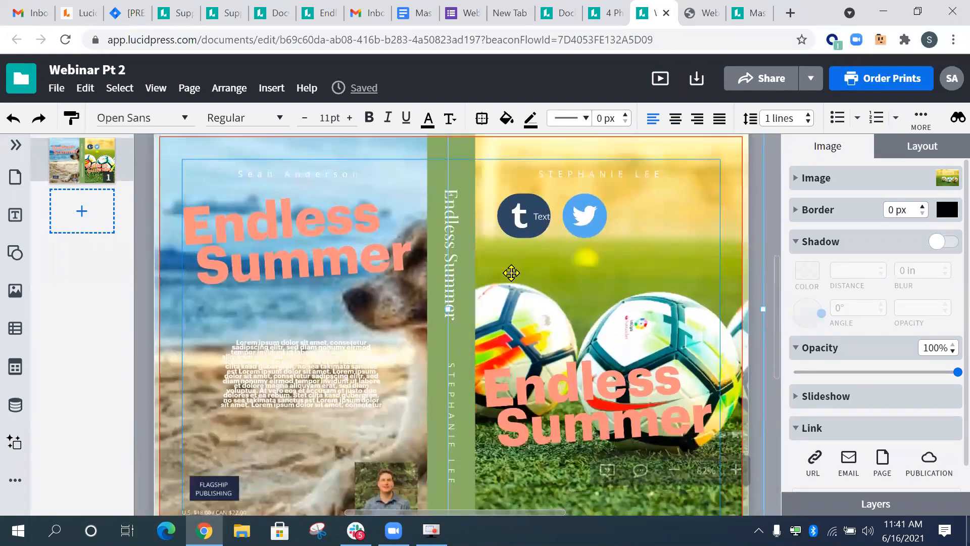
left_click(325, 235)
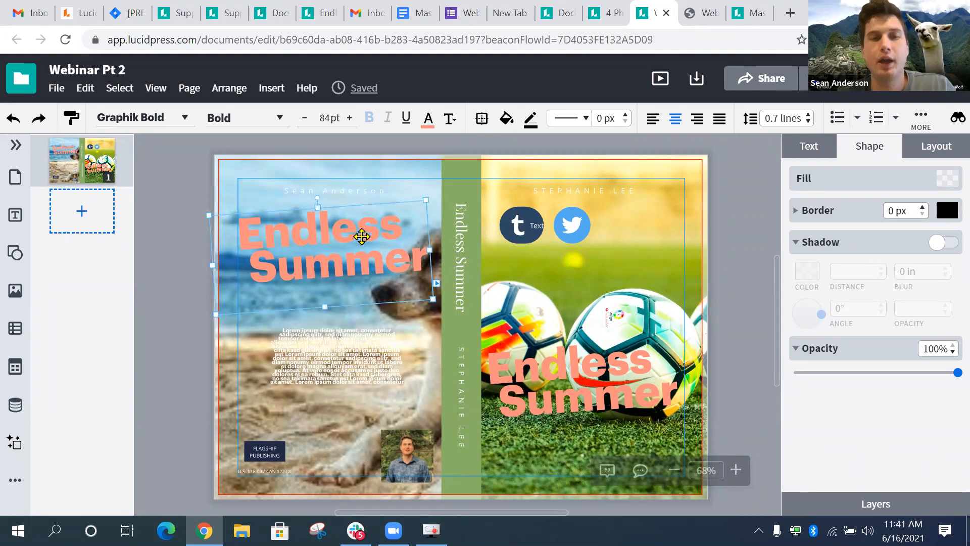
- Paste a copy of the Endless Summer title and move it to the top of the front cover
left_click(626, 224)
key("ctrl+v")
left_click_drag(388, 273, 606, 253)
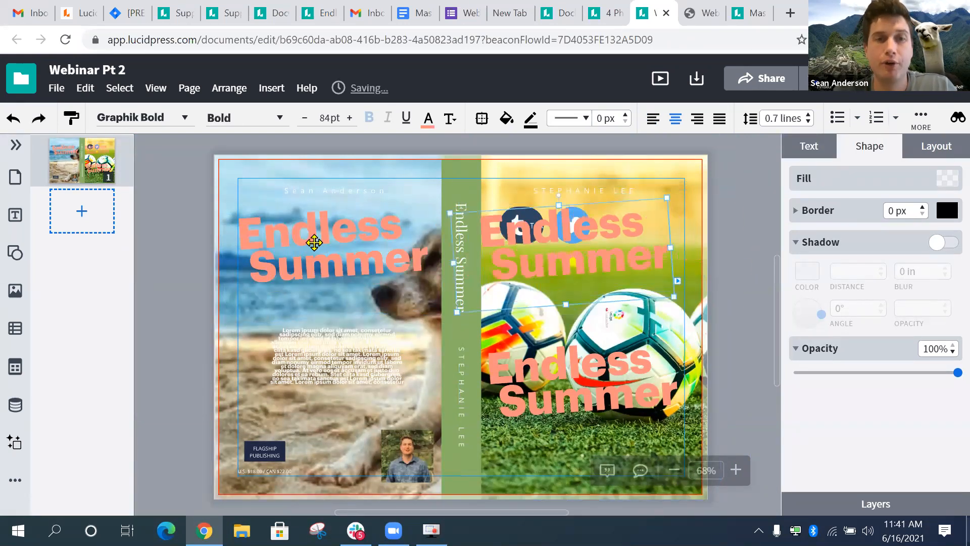
double_click(616, 246)
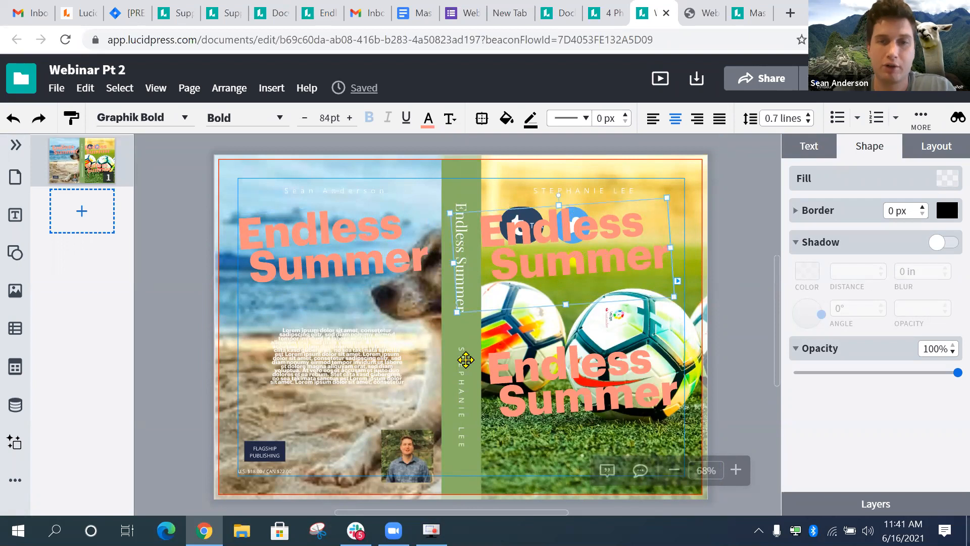
left_click(229, 286)
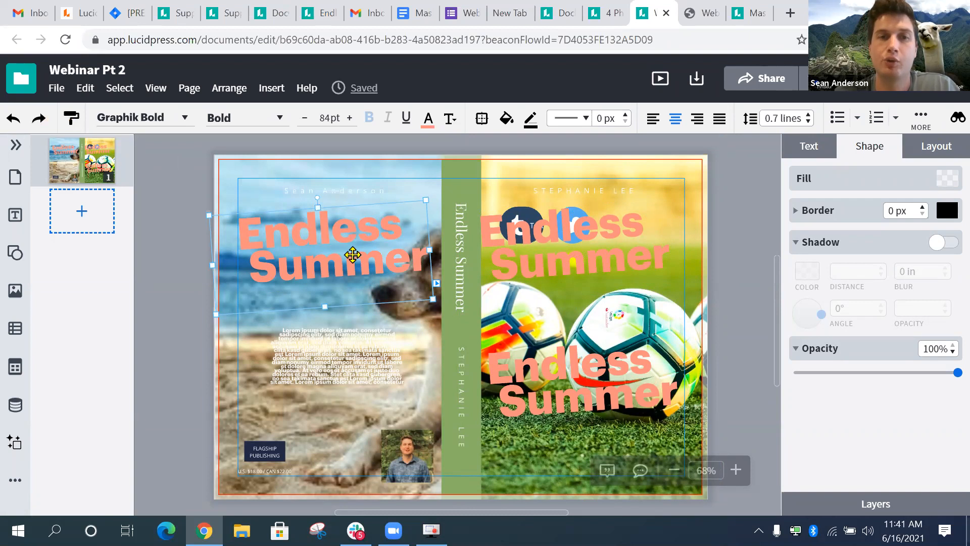
- Compare the fonts of the back-cover author name and the Endless Summer title
scroll(353, 255, "up", 5)
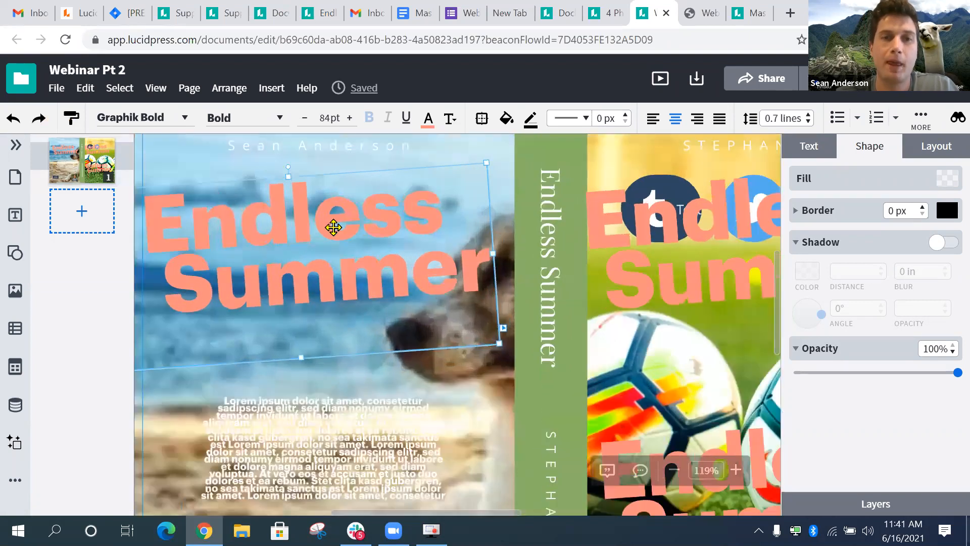
left_click(384, 232)
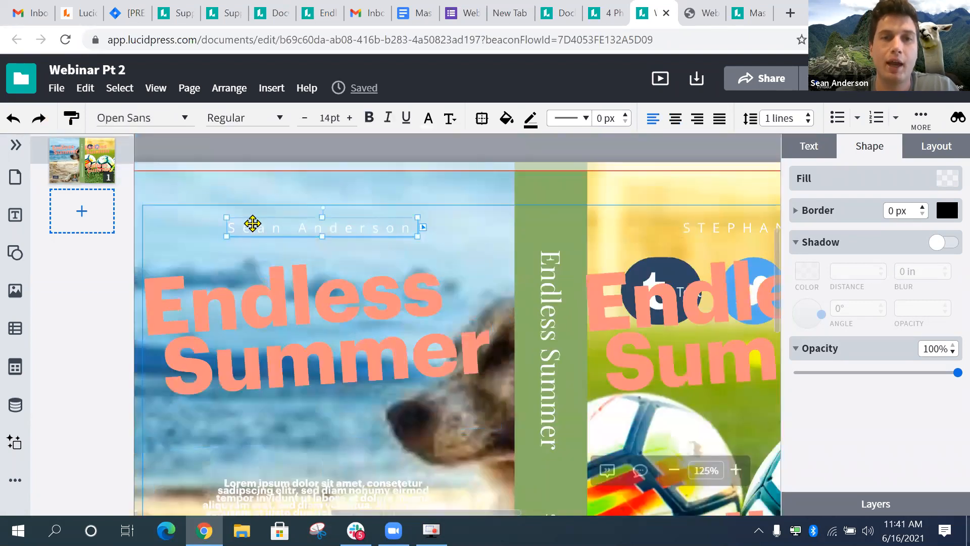
left_click(340, 323)
left_click(318, 235)
left_click(345, 337)
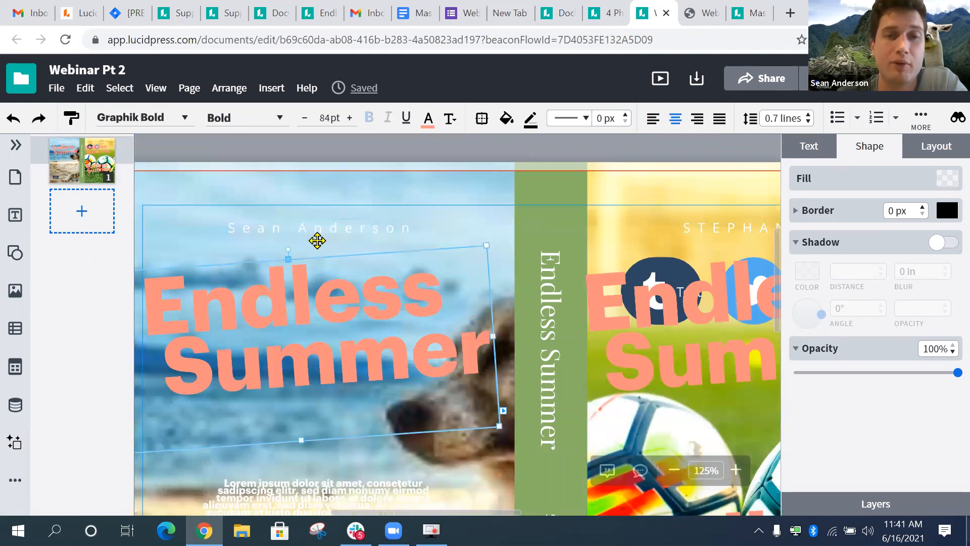
left_click(314, 238)
left_click(311, 229)
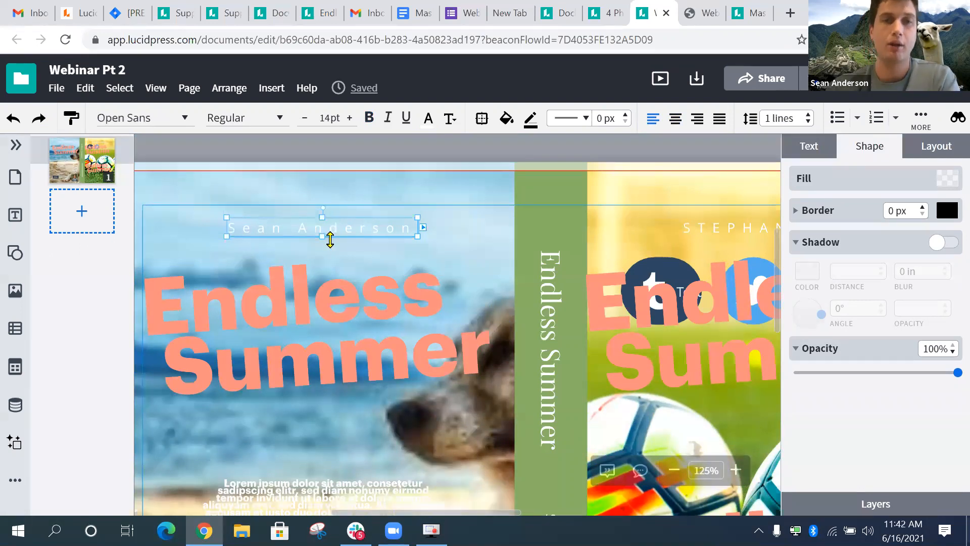
left_click(391, 286)
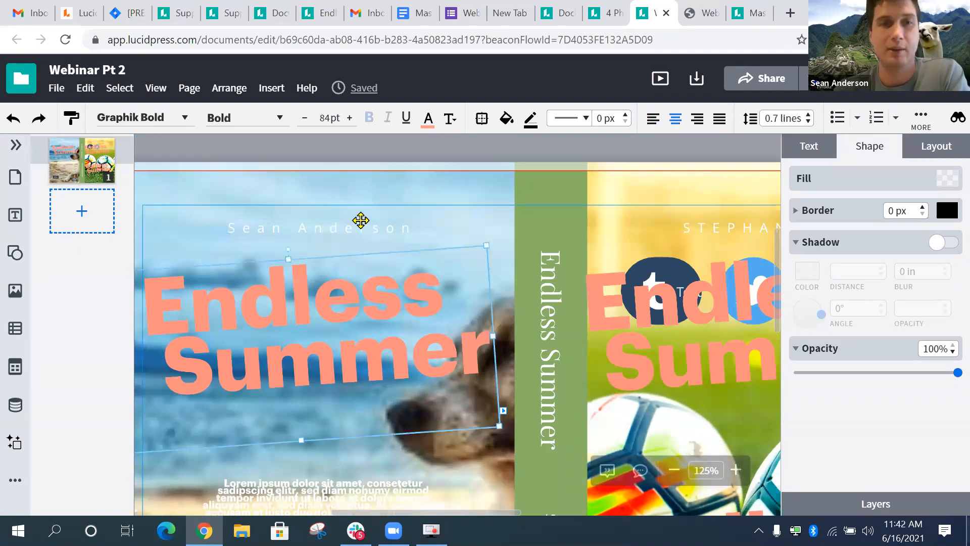
left_click(359, 222)
left_click(257, 309)
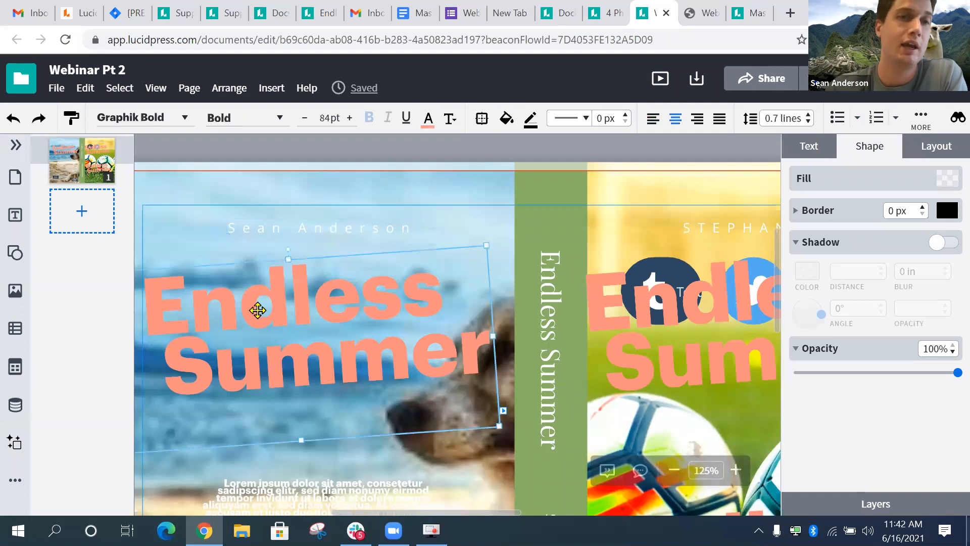
- Copy the author name's text style onto the Endless Summer title with the Format Painter
left_click(334, 233)
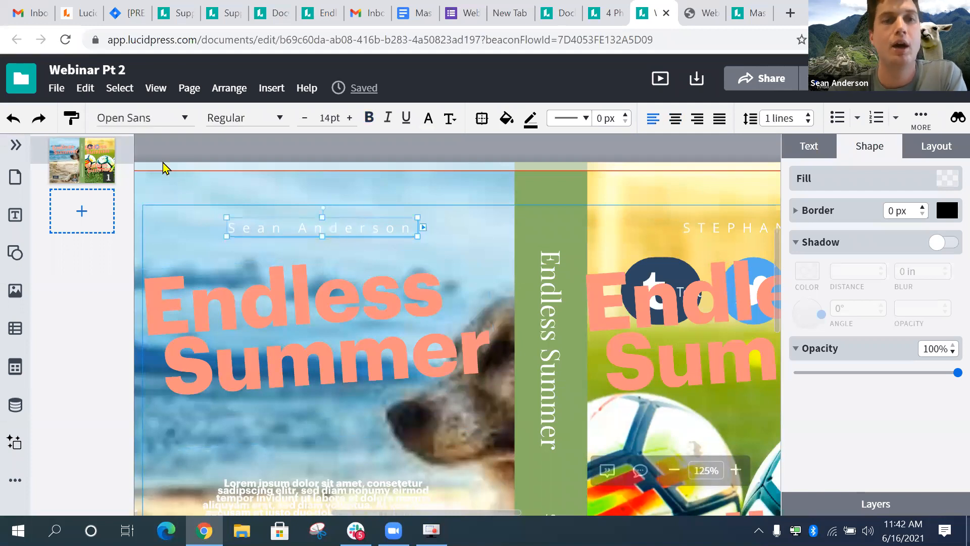
left_click(71, 117)
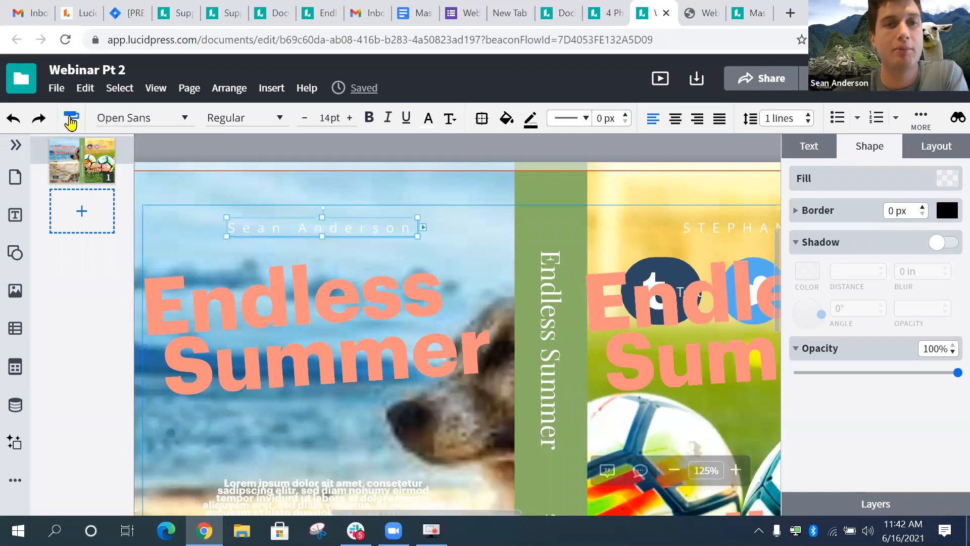
left_click(235, 316)
- Move the restyled Endless Summer title up and left to sit just below the author name
scroll(325, 328, "left", 5)
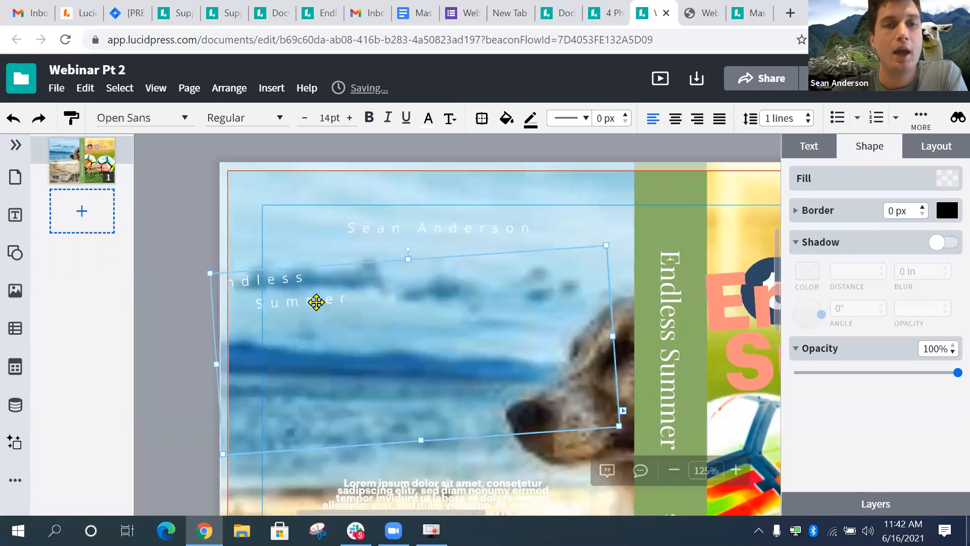
left_click_drag(363, 295, 470, 316)
left_click(390, 299)
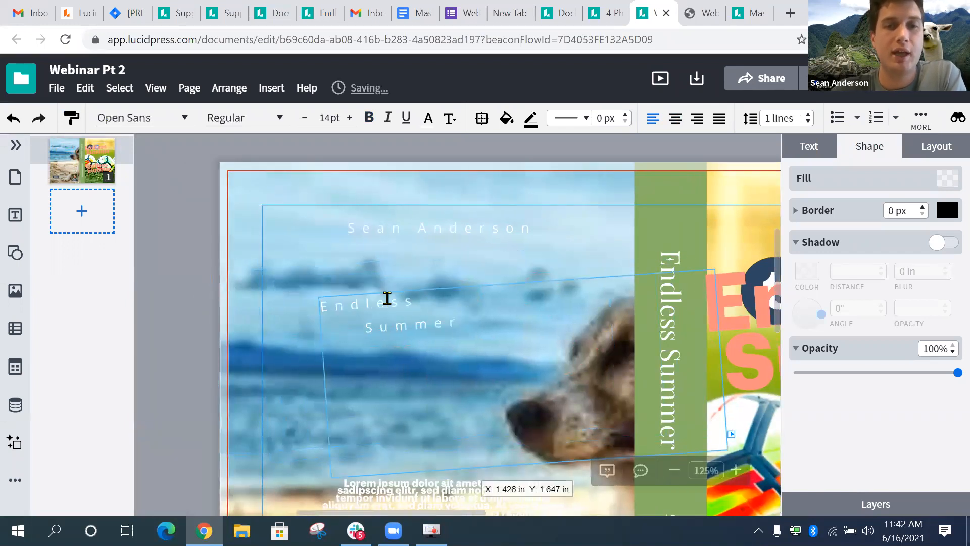
left_click(447, 230)
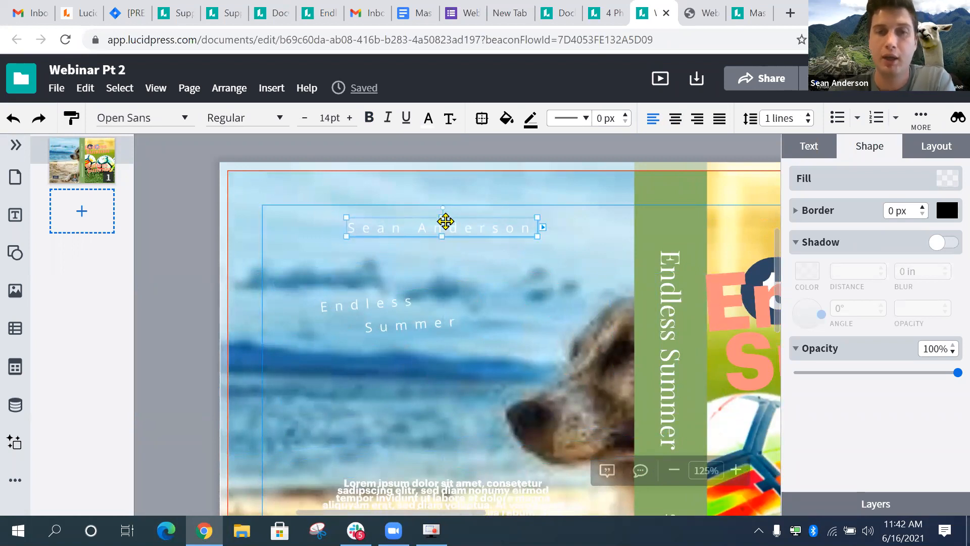
left_click(378, 295)
scroll(398, 344, "down", 5)
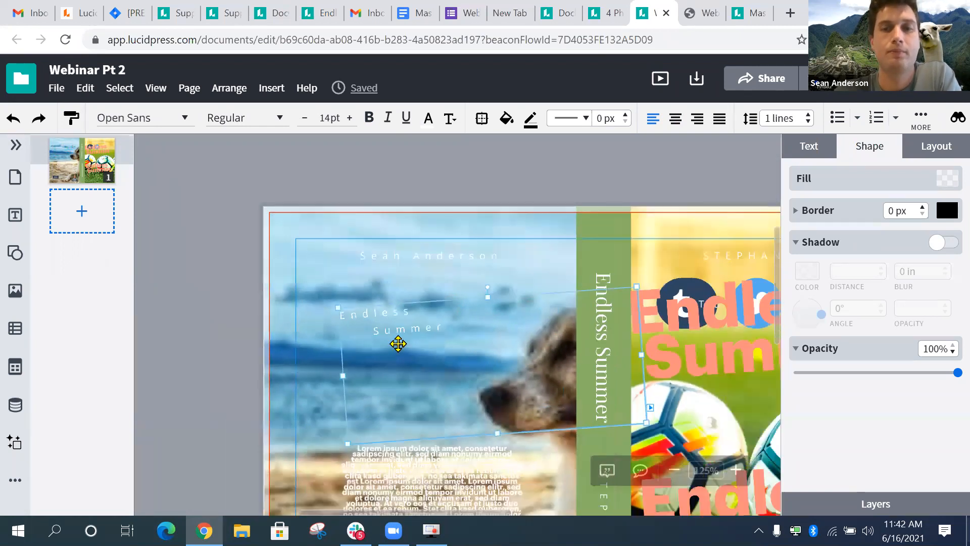
left_click_drag(435, 321, 408, 305)
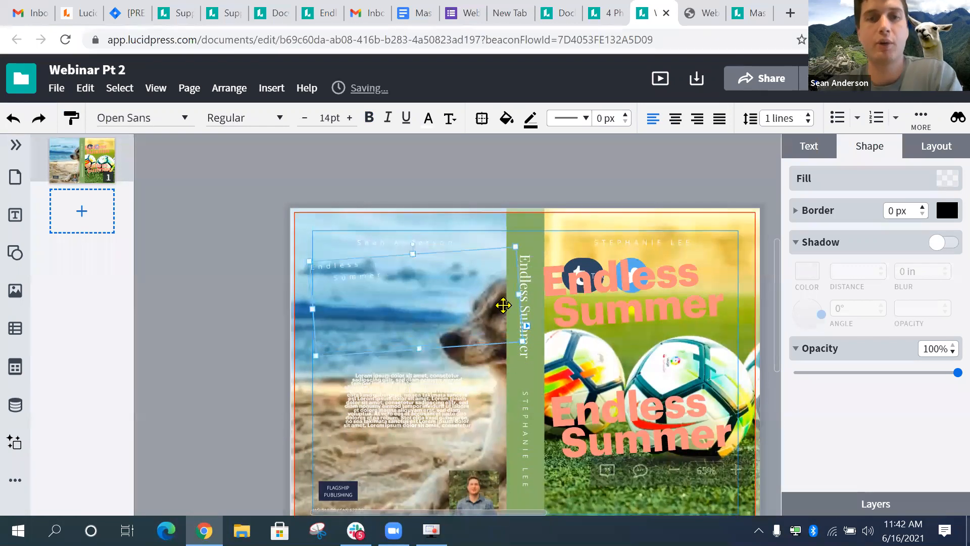